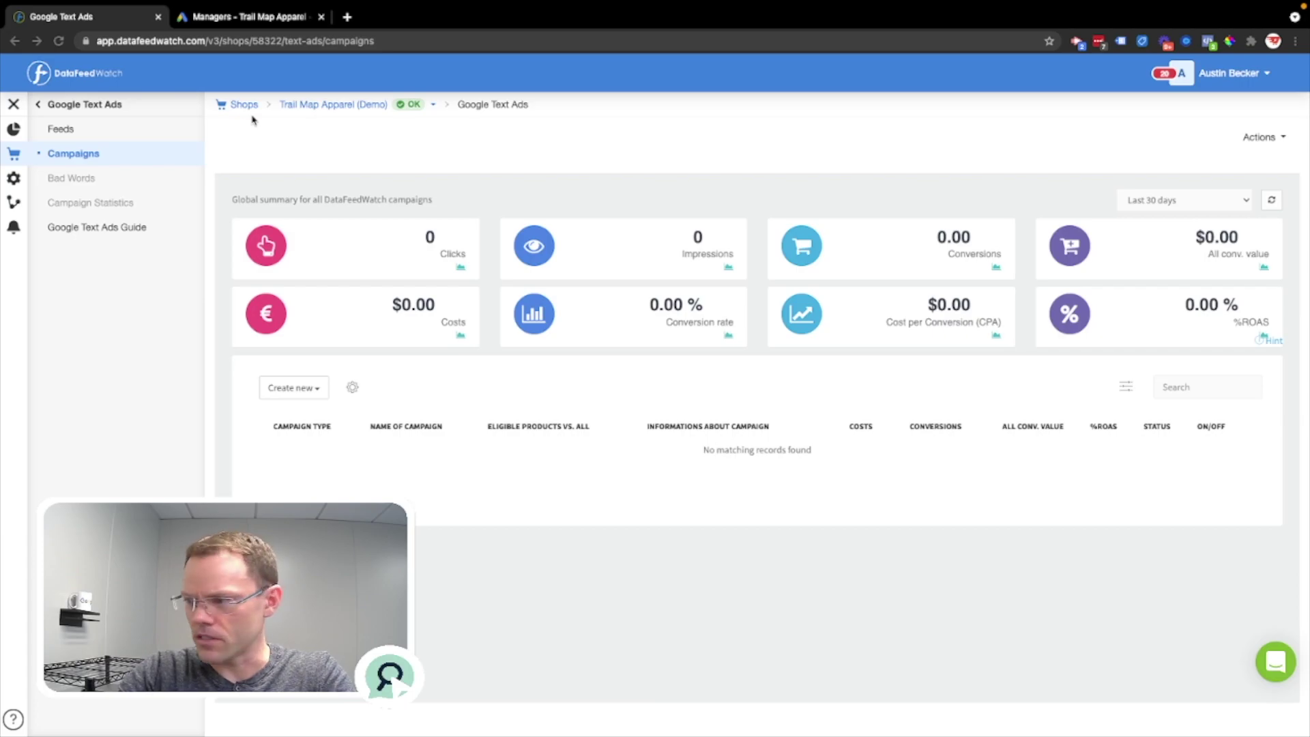
Step: Load the trailmapapparel.com store in a new browser tab
key(ctrl+t)
text(tril)
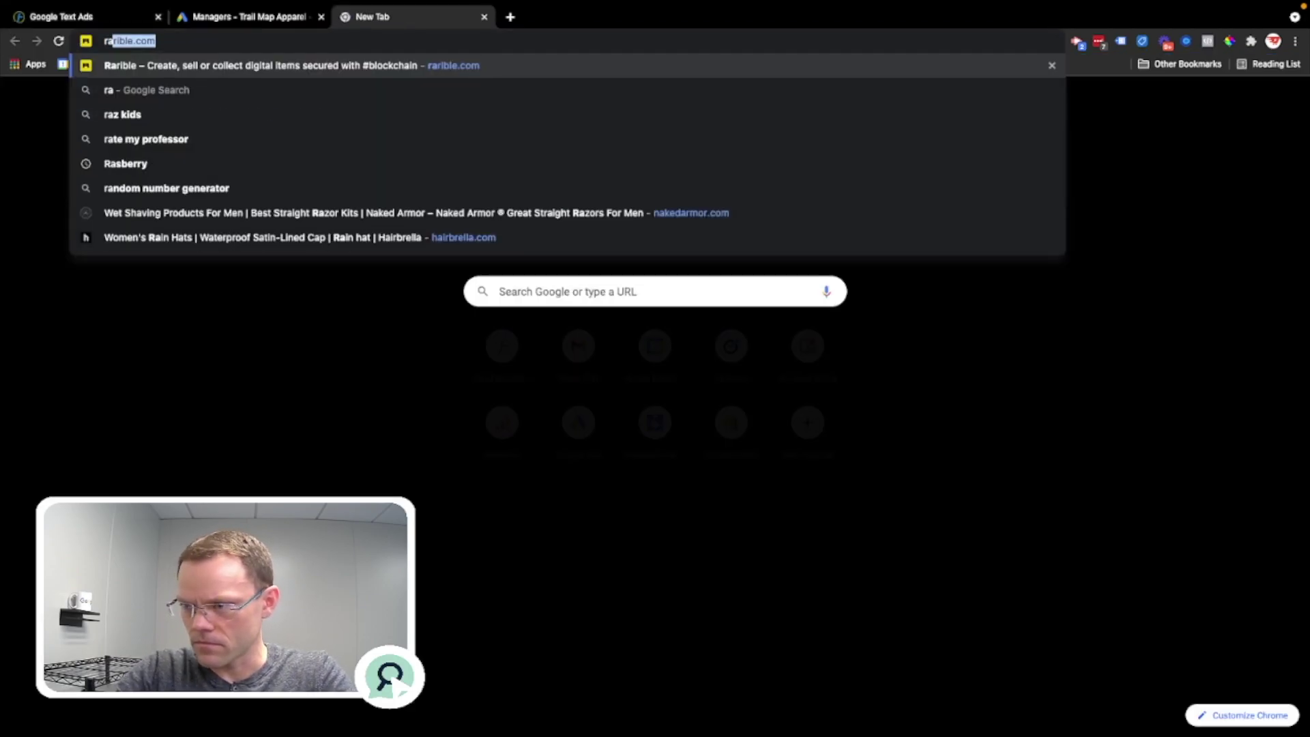
key(BackSpace)
key(BackSpace)
text(ail)
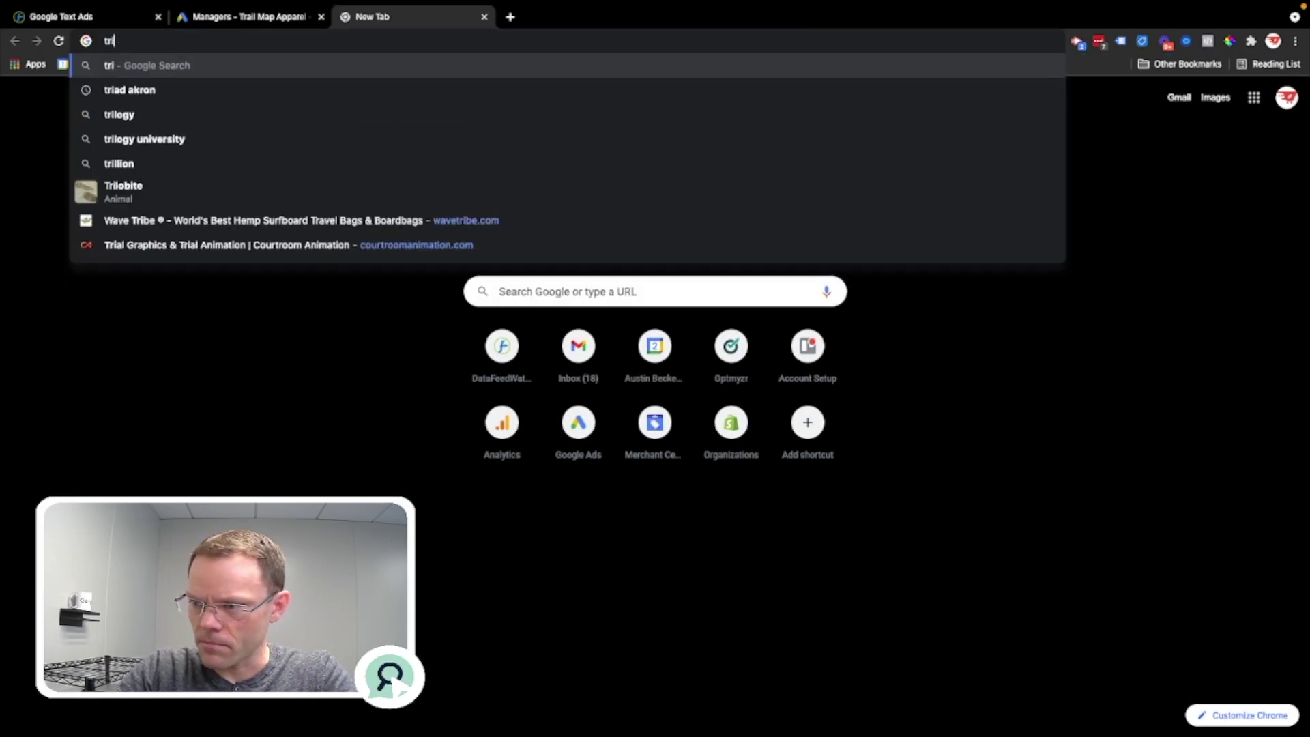
text(map)
key(Return)
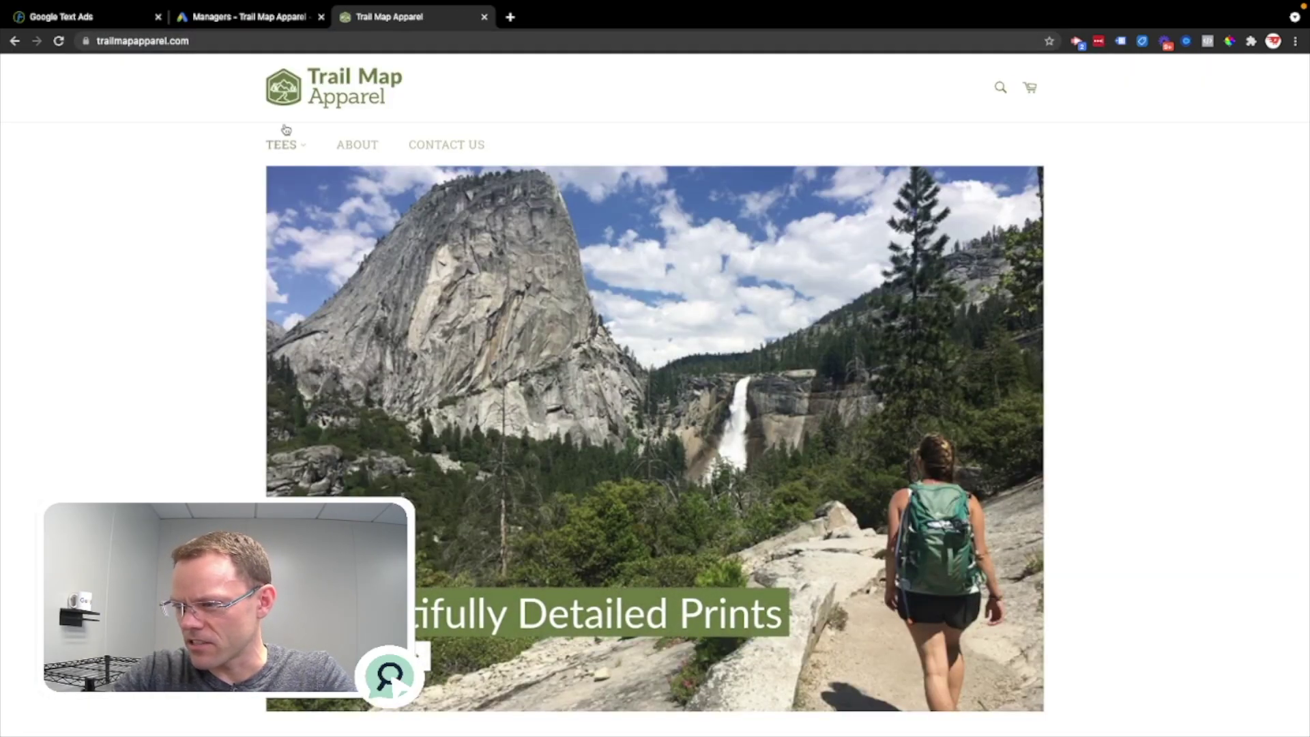
Step: Open the Men's Grand Canyon Trail Map T-Shirt from the TEES menu, then return to DataFeedWatch
click(284, 144)
click(486, 279)
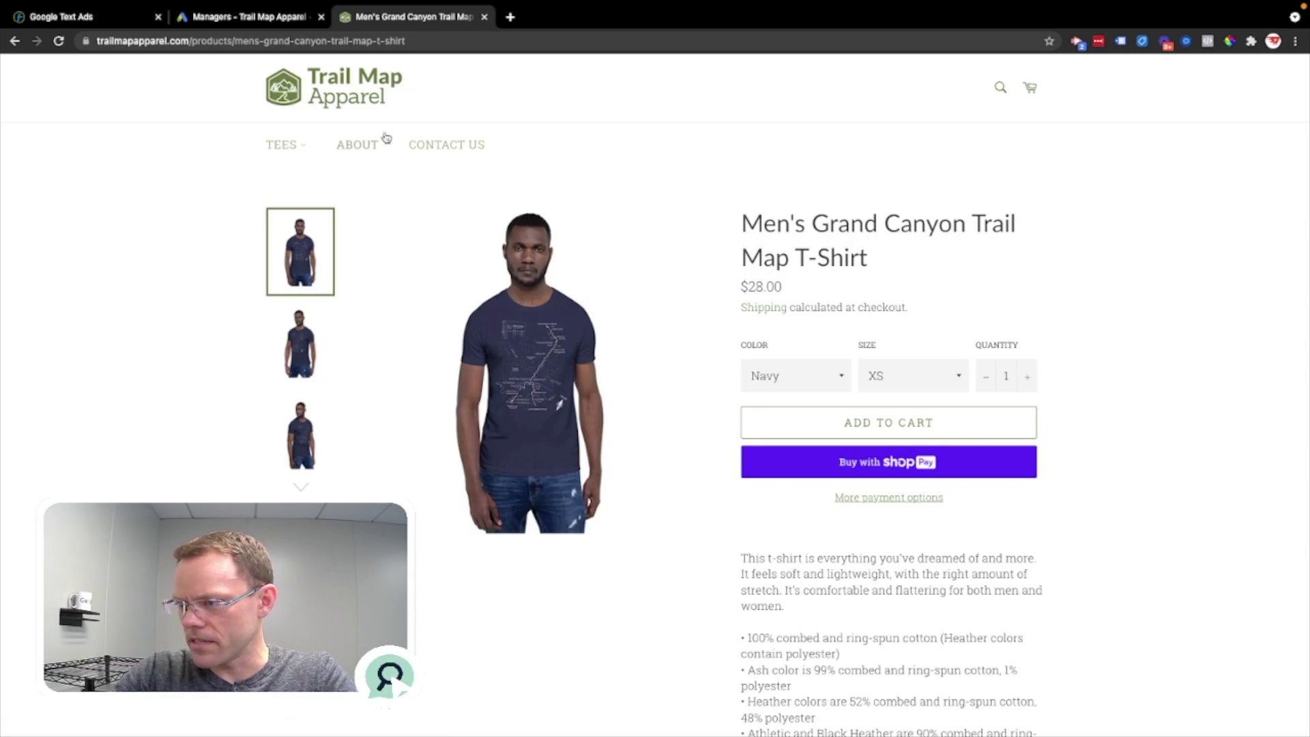
mouse_move(282, 144)
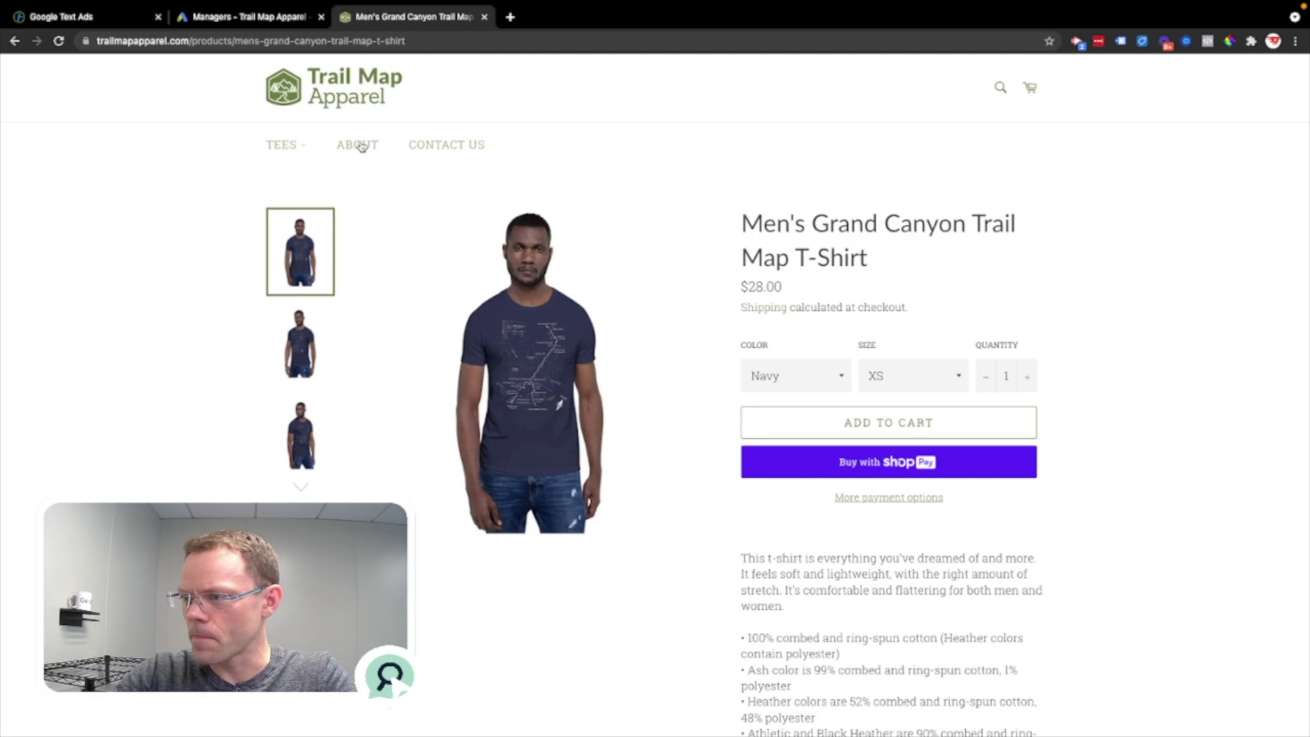
click(263, 20)
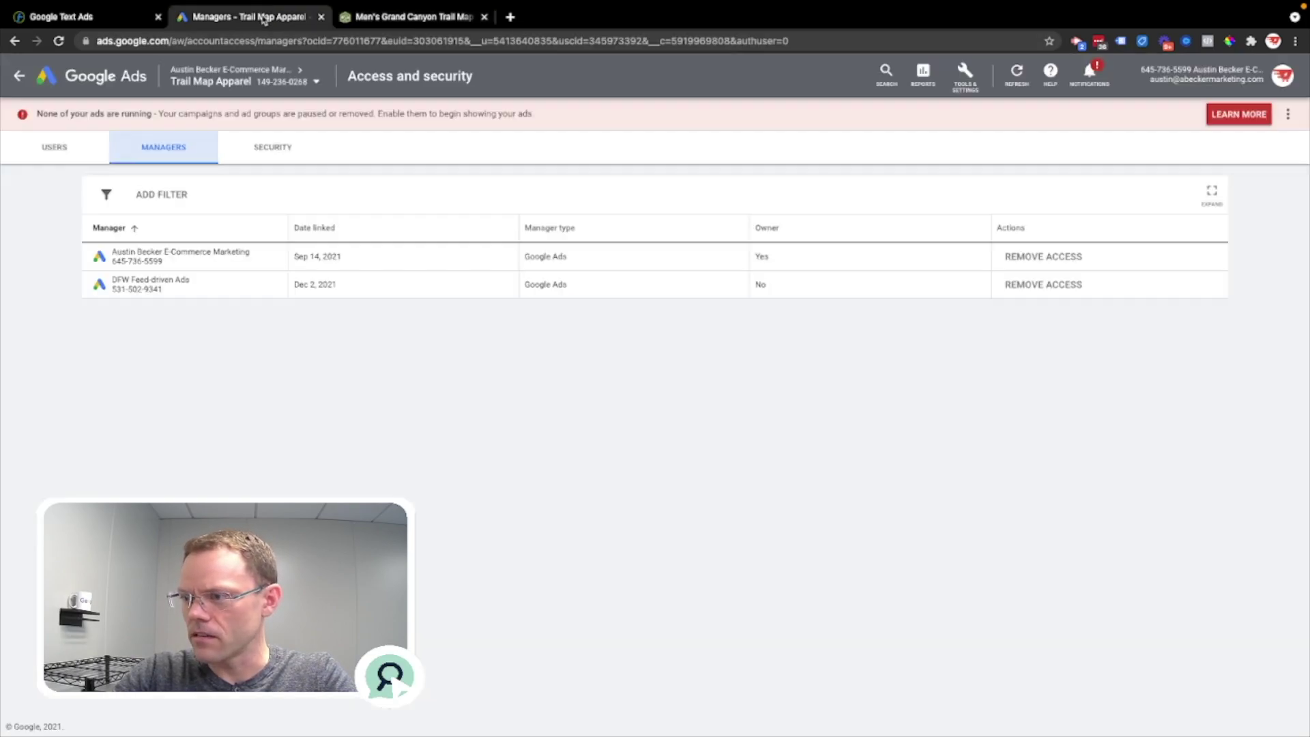
Step: Back on the DataFeedWatch campaigns page, open Create new to pick a campaign type
click(82, 17)
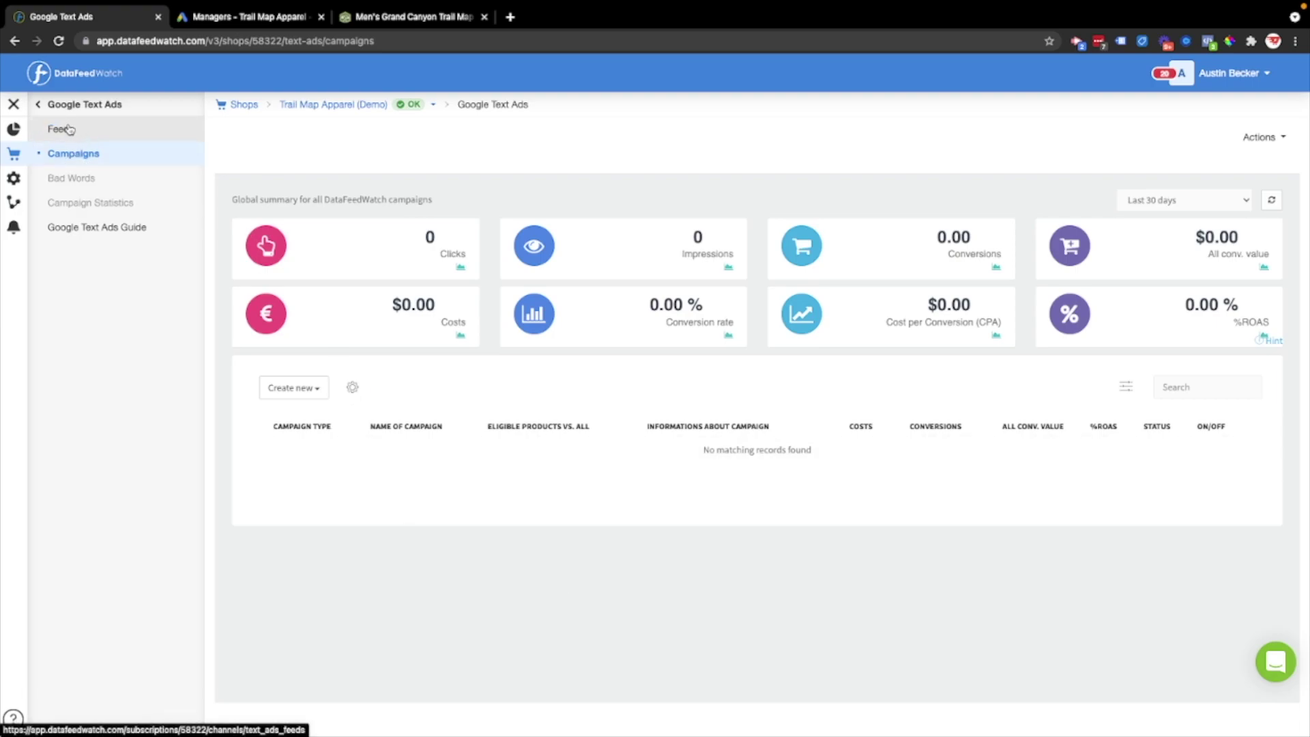
click(299, 398)
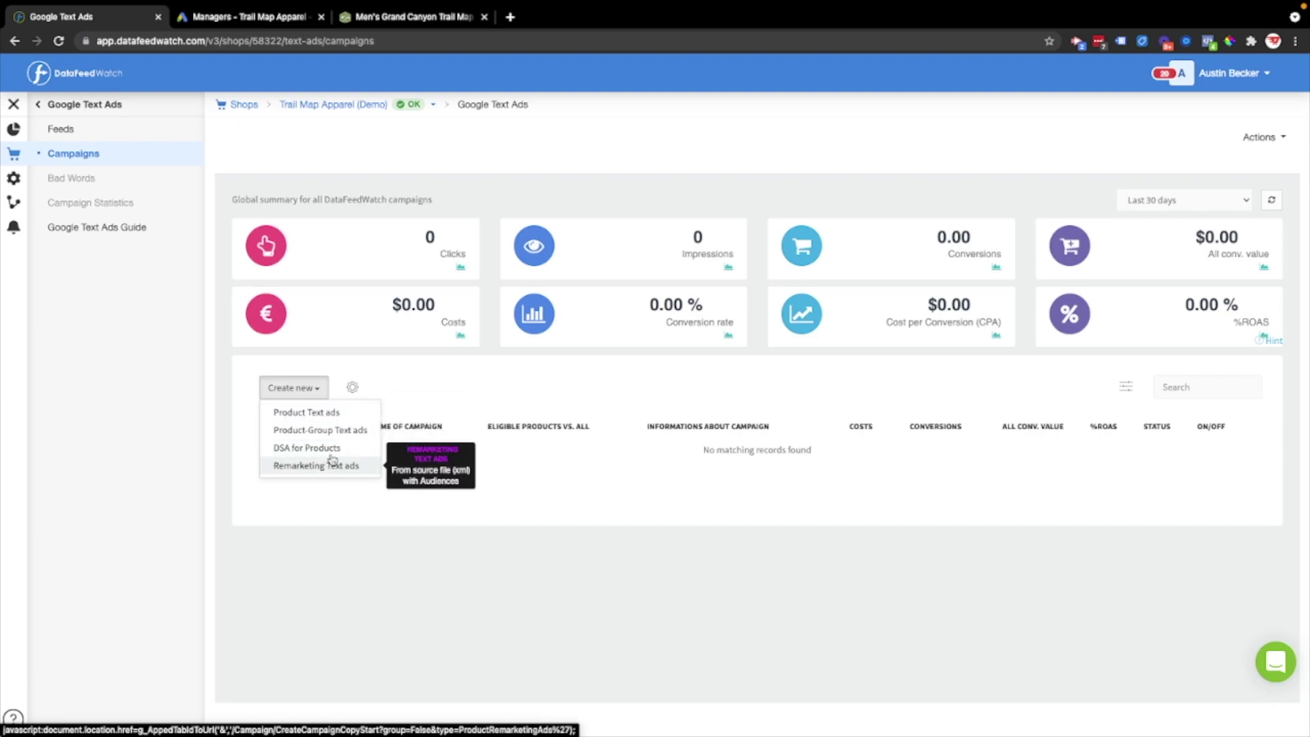
Step: Start a Product Text ads campaign as a brand-new campaign, not copied, and continue to setup
click(350, 415)
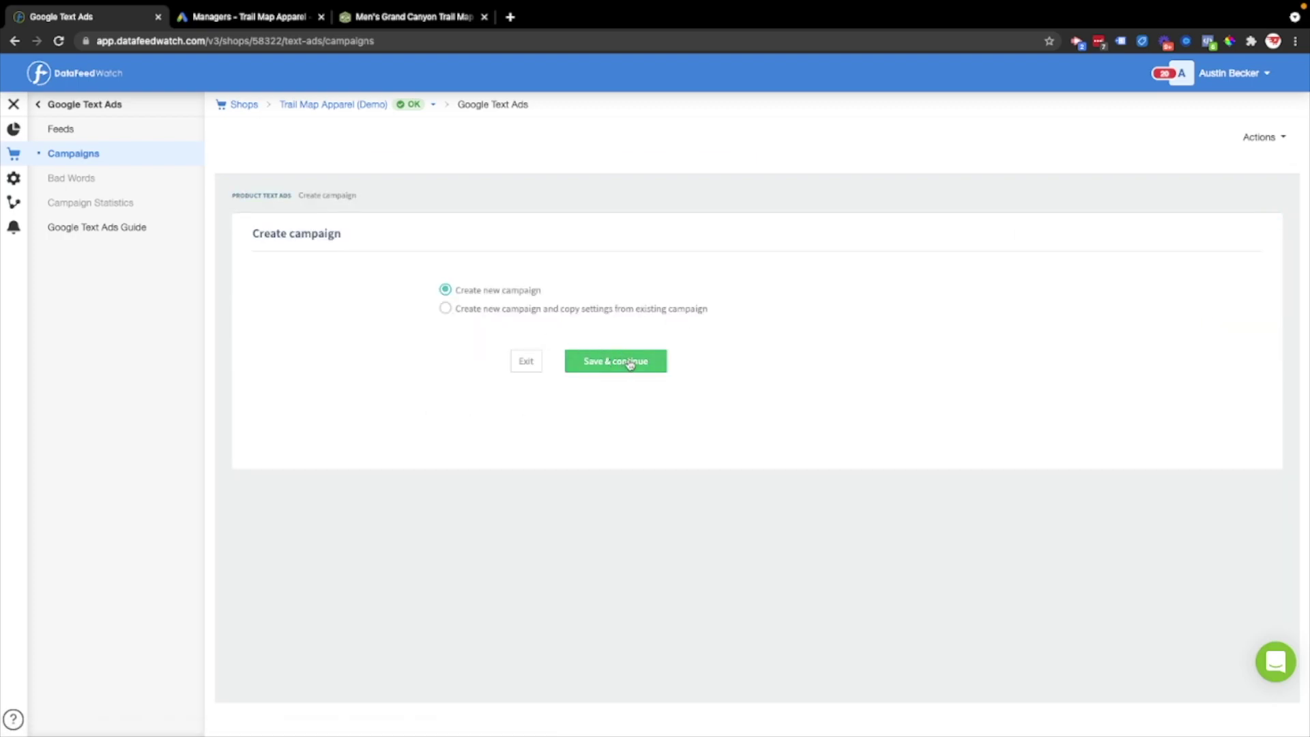
click(458, 311)
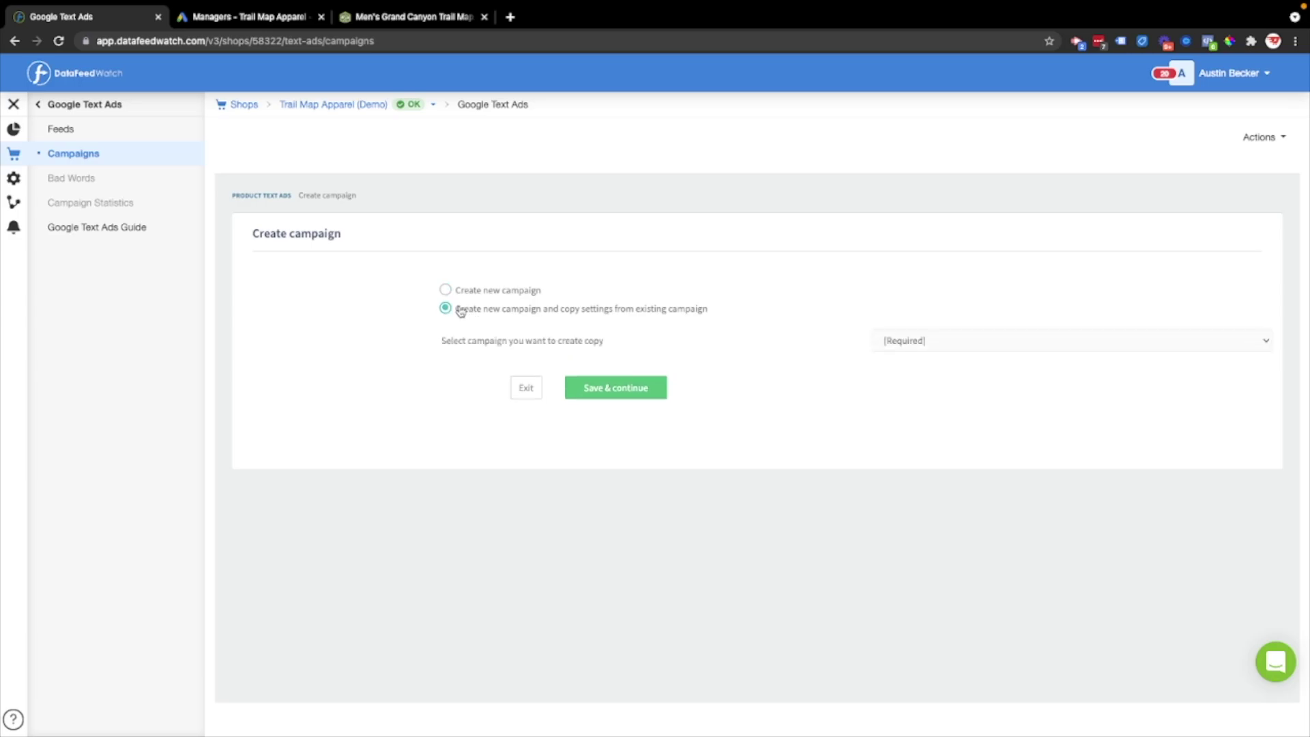
click(1009, 339)
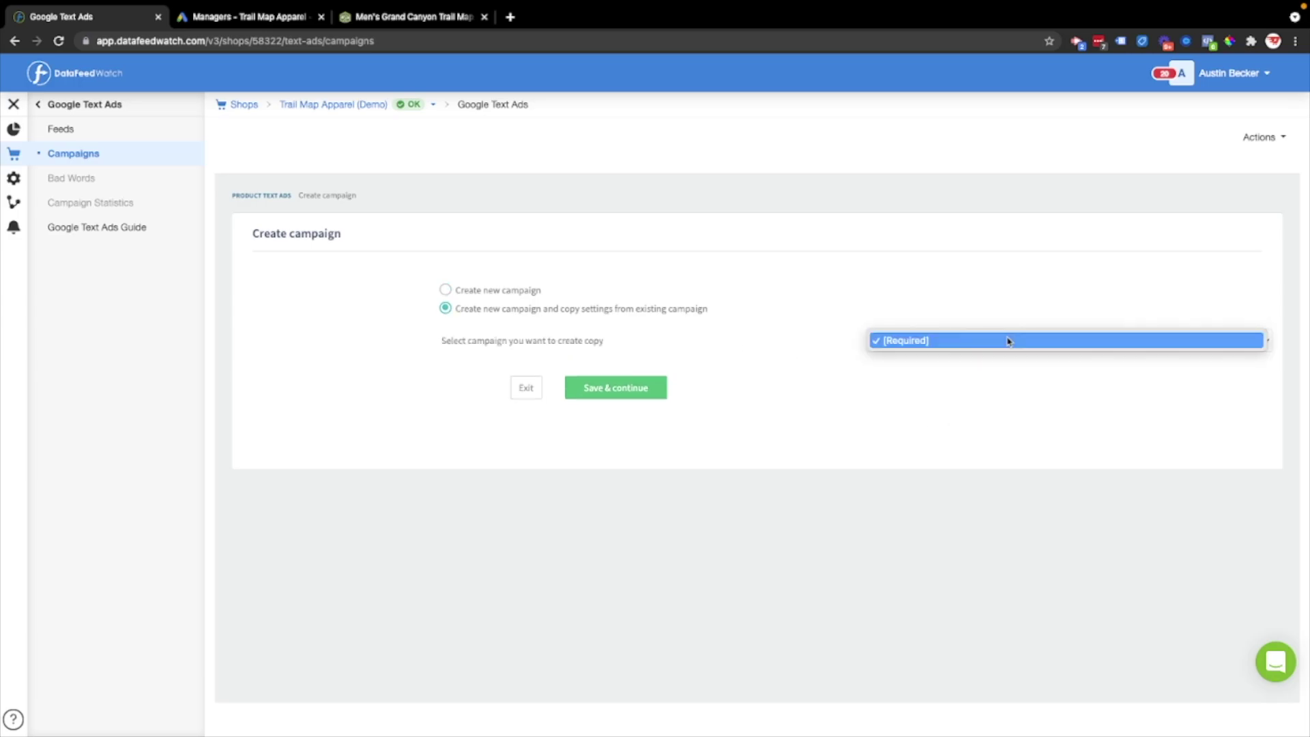
click(1009, 340)
click(506, 293)
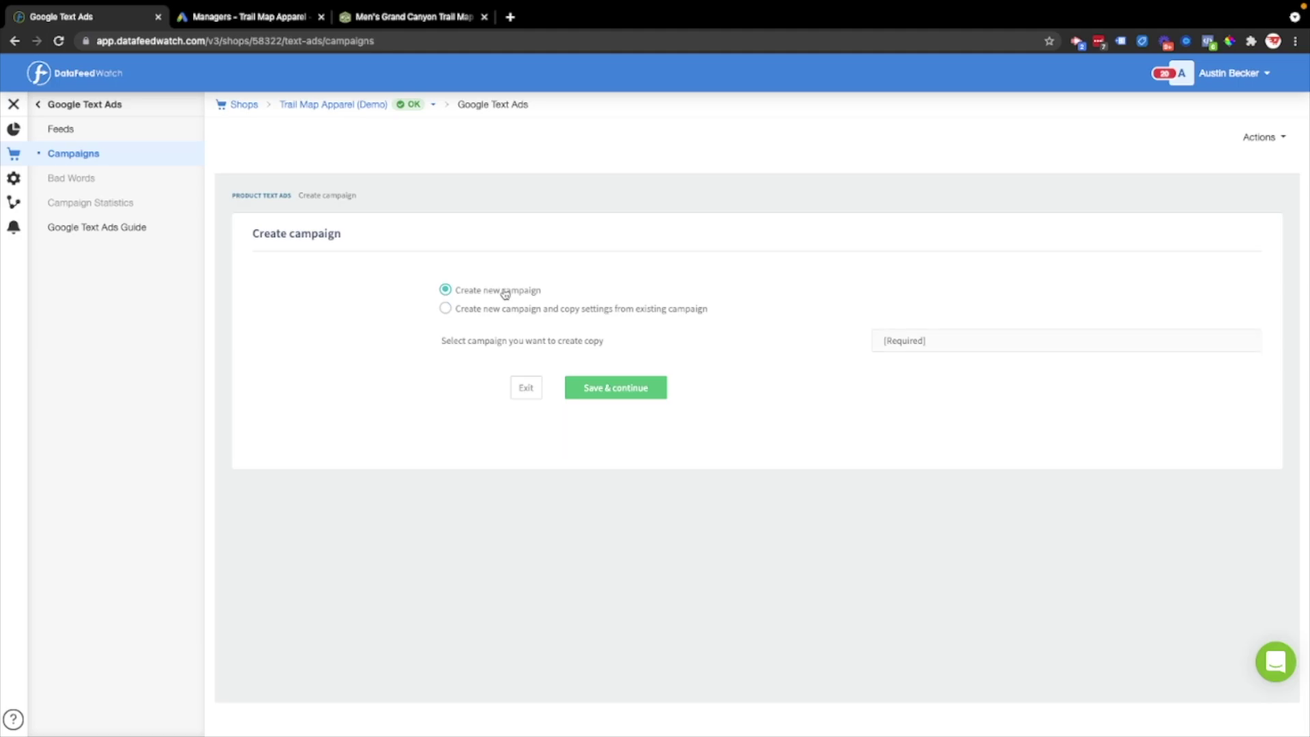
click(642, 363)
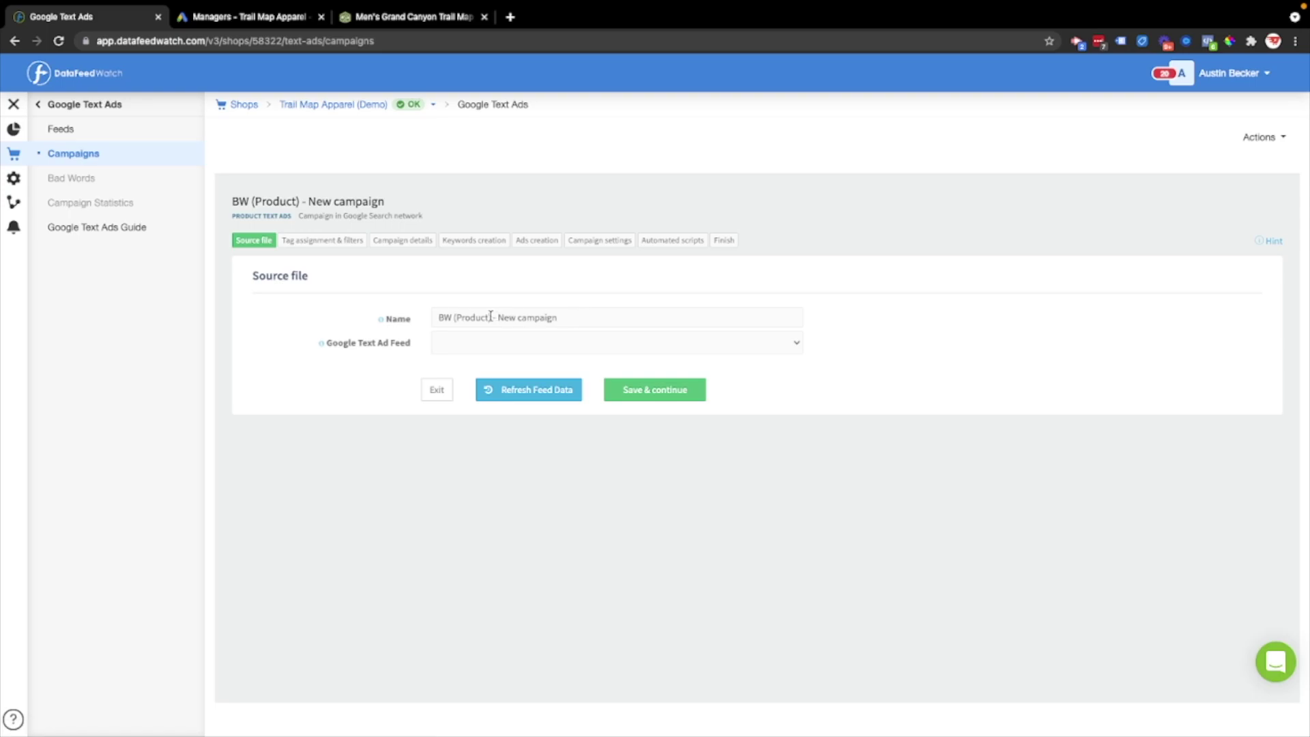
Step: Rename the campaign 'AB | search products' and select the Trail Map Apparel demo text ads feed
drag(491, 316, 373, 315)
key(BackSpace)
text(AB)
key(ctrl+shift+Right)
key(ctrl+shift+Right)
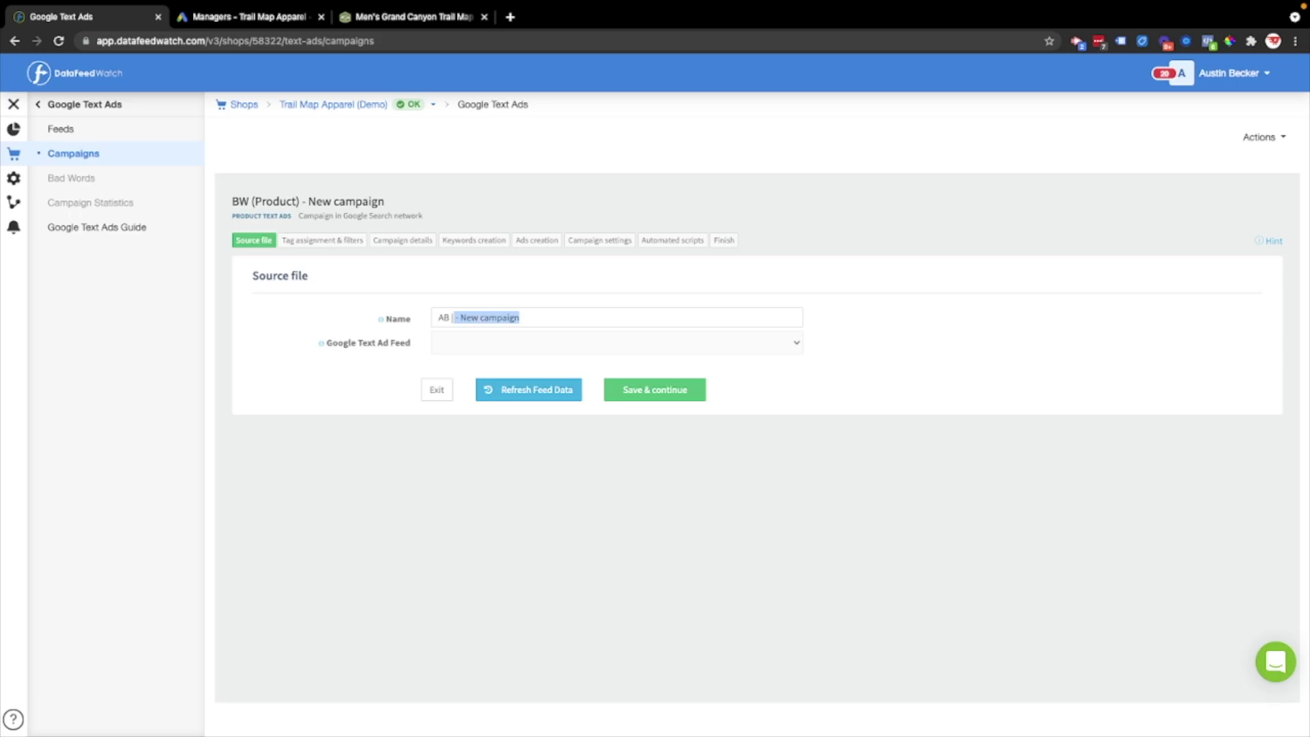
text(search)
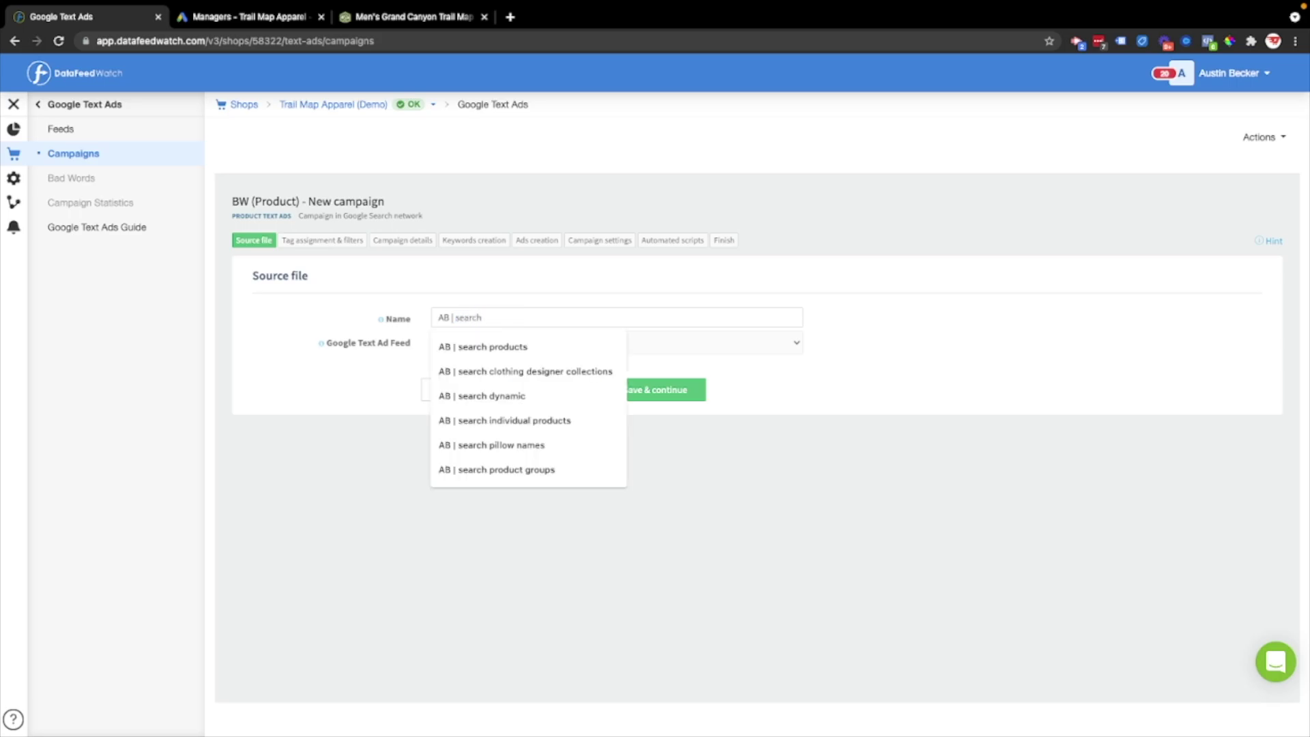
text( produc)
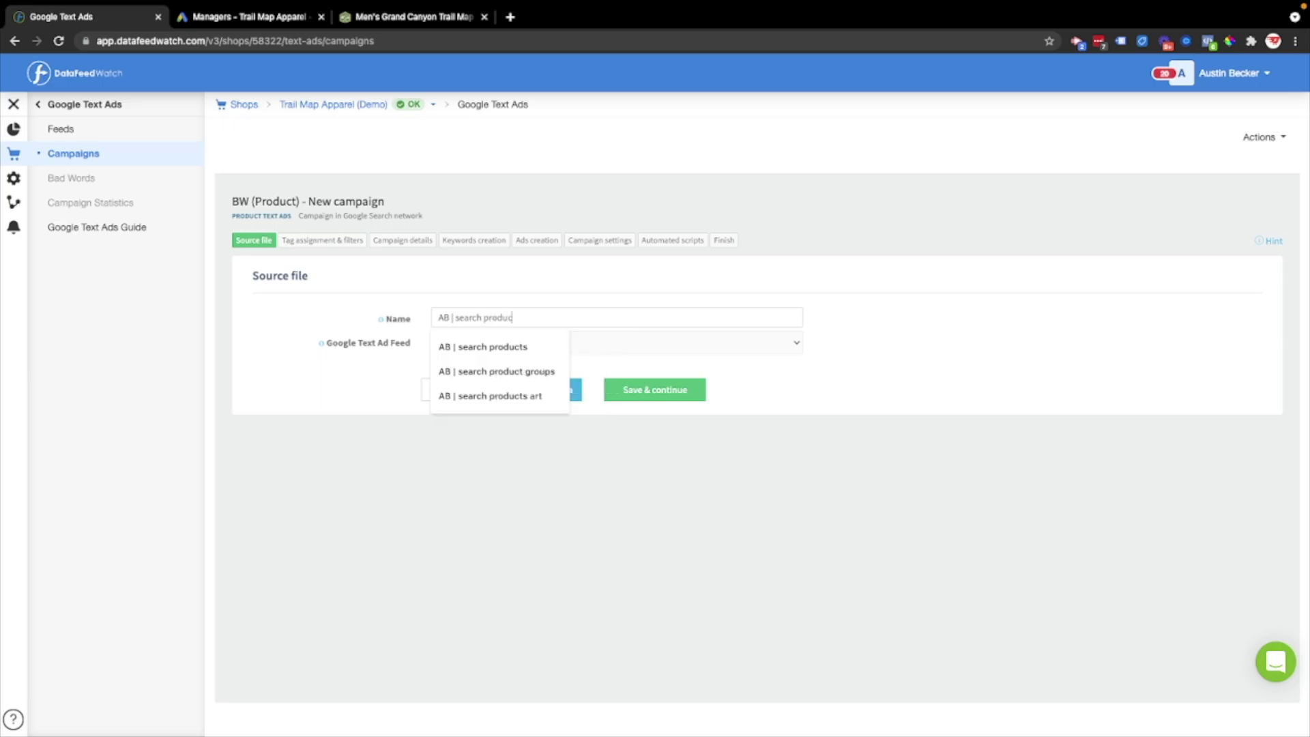
text(ts)
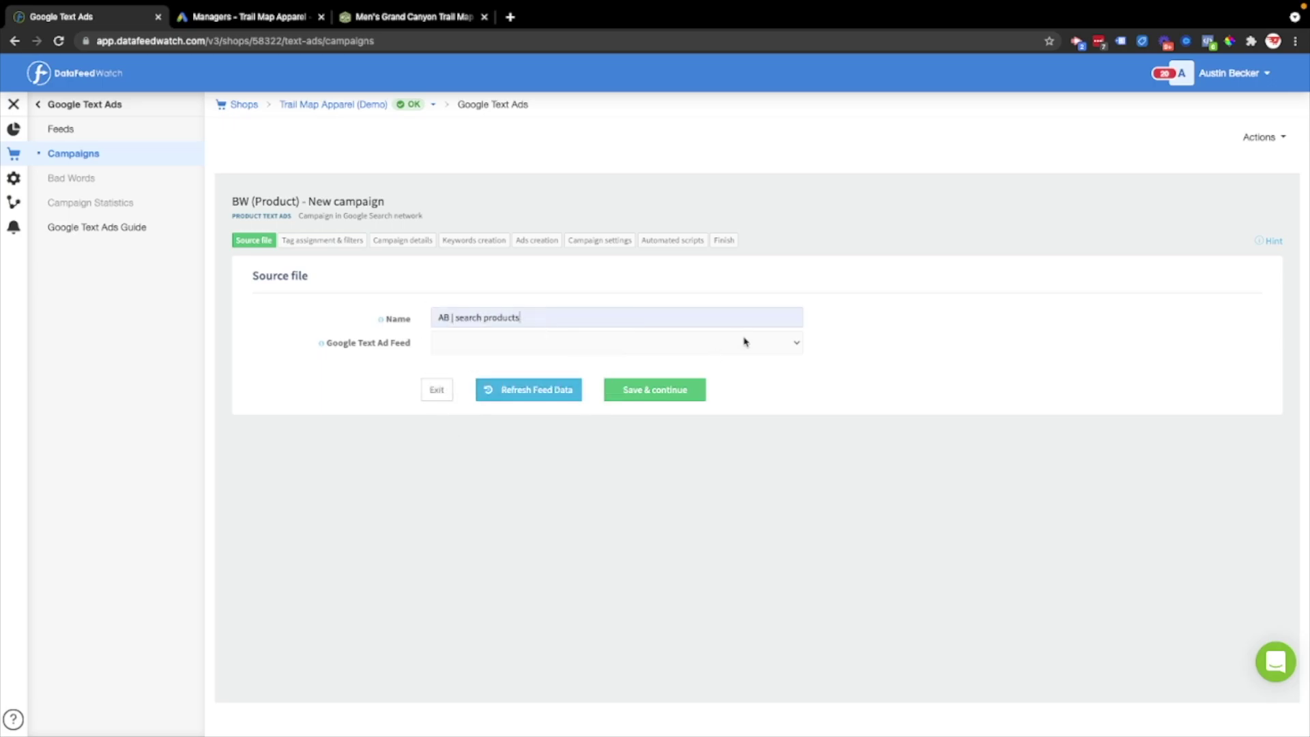
click(746, 341)
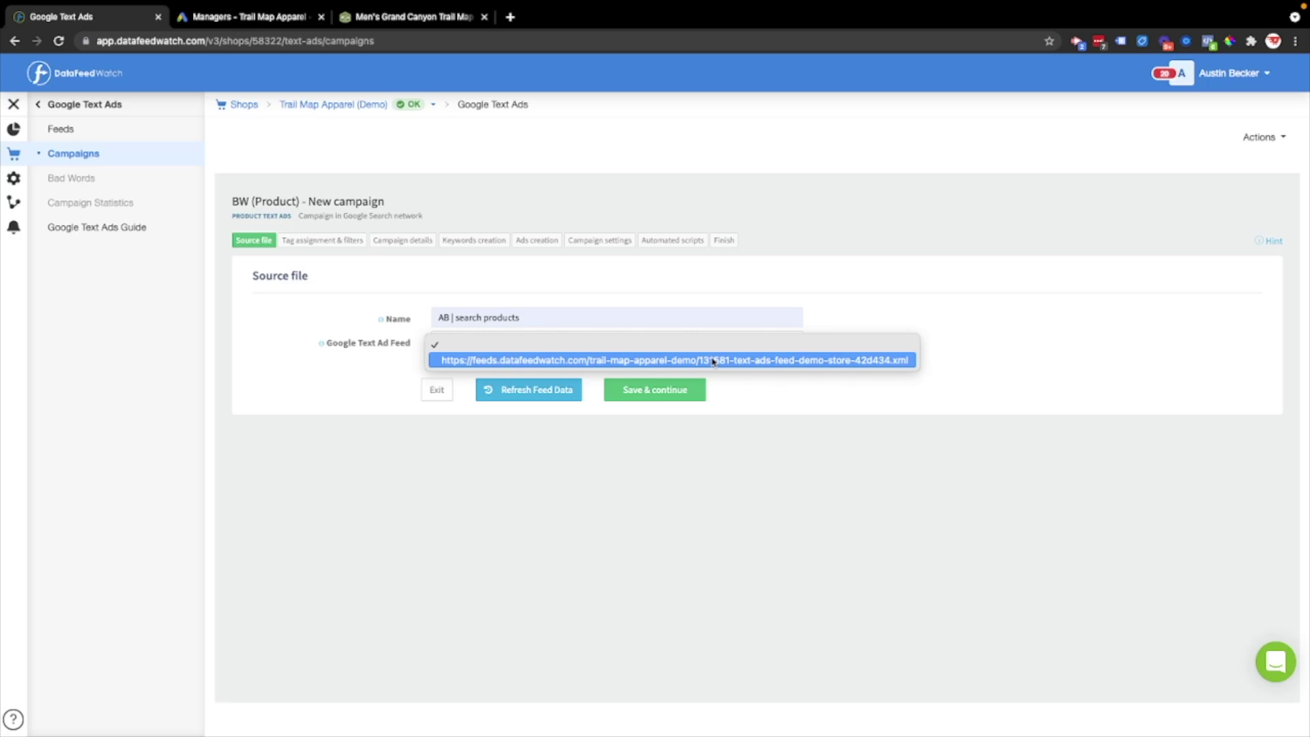
click(635, 362)
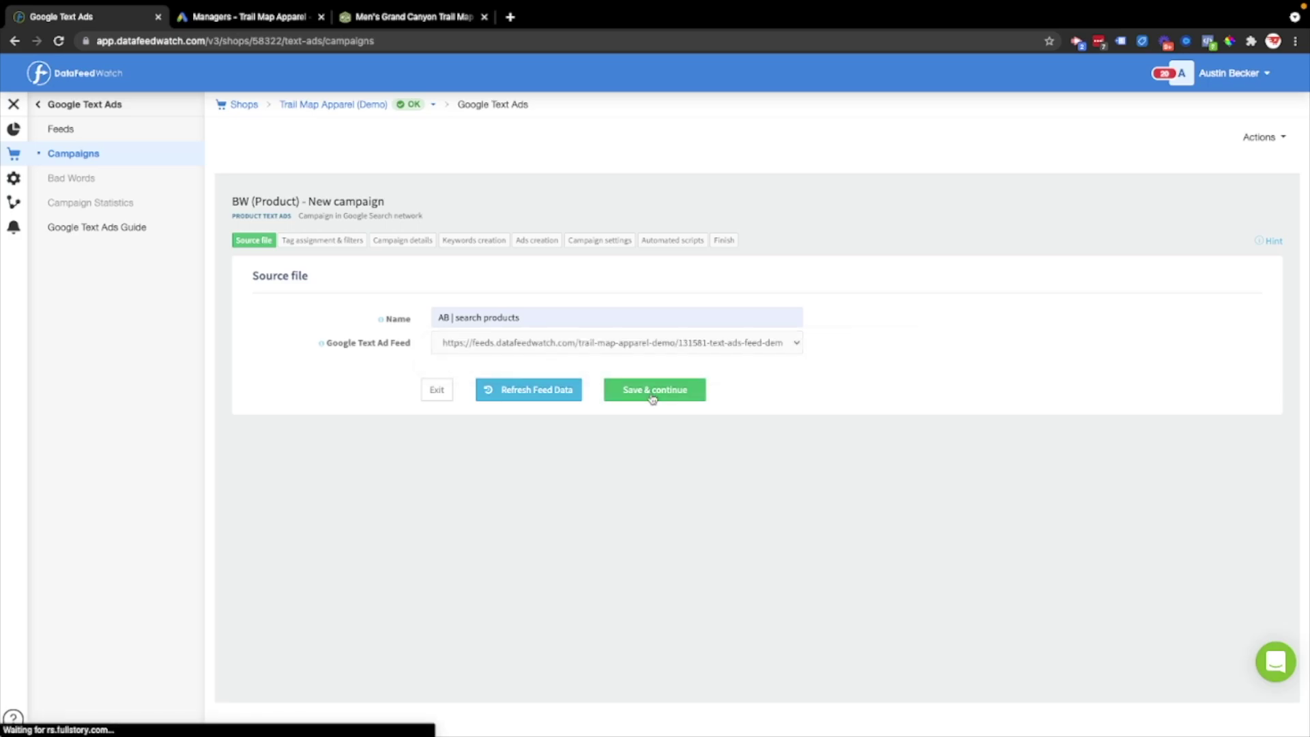
Step: Go to tag assignment and map Product name to product_name
click(653, 390)
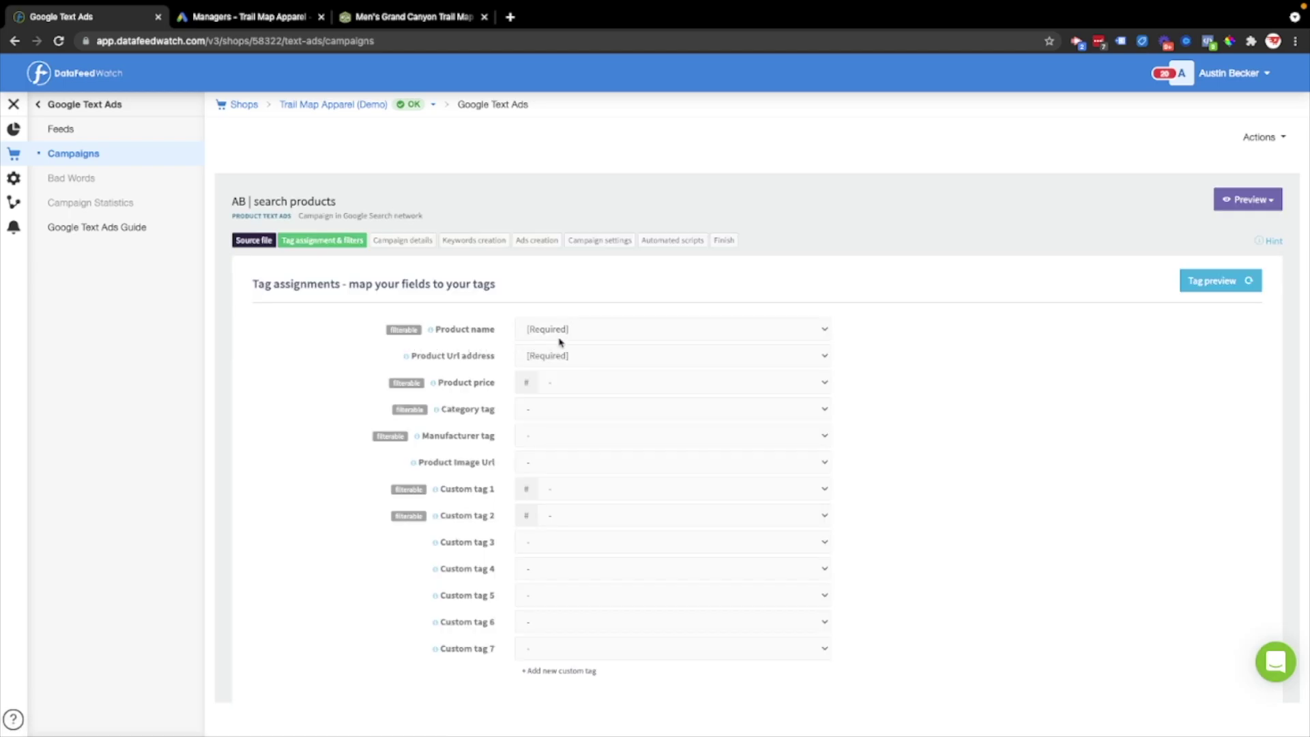
click(597, 331)
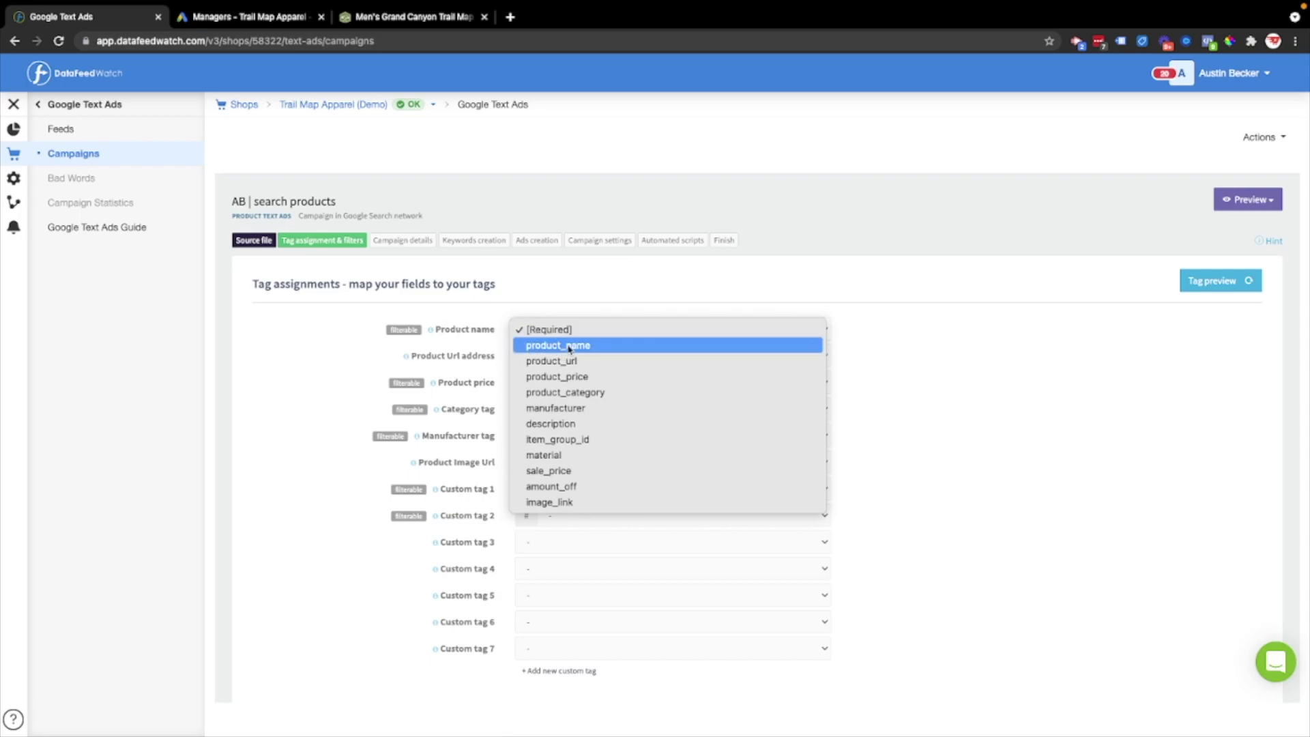
click(573, 347)
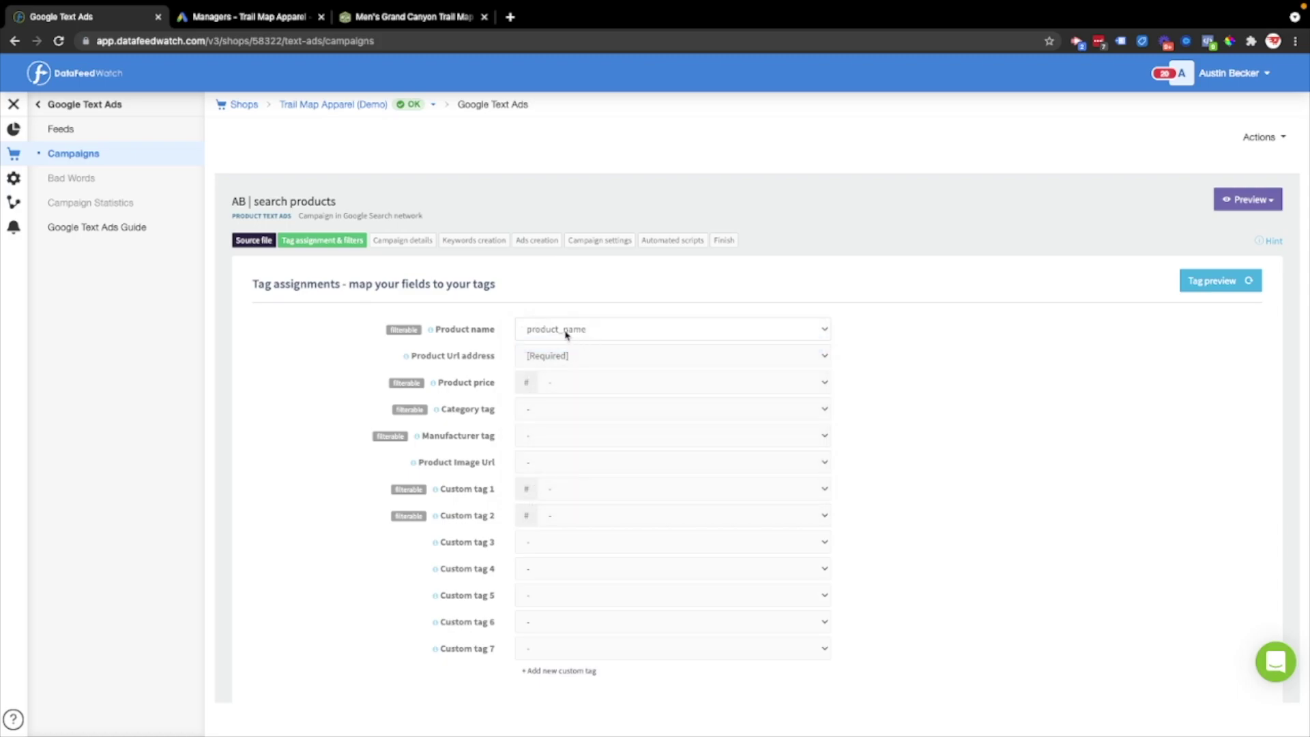
drag(441, 330, 493, 357)
click(566, 332)
click(597, 332)
Step: Map Product Url address to product_url, Product price to product_price, Custom tag 1 to product_category
click(518, 361)
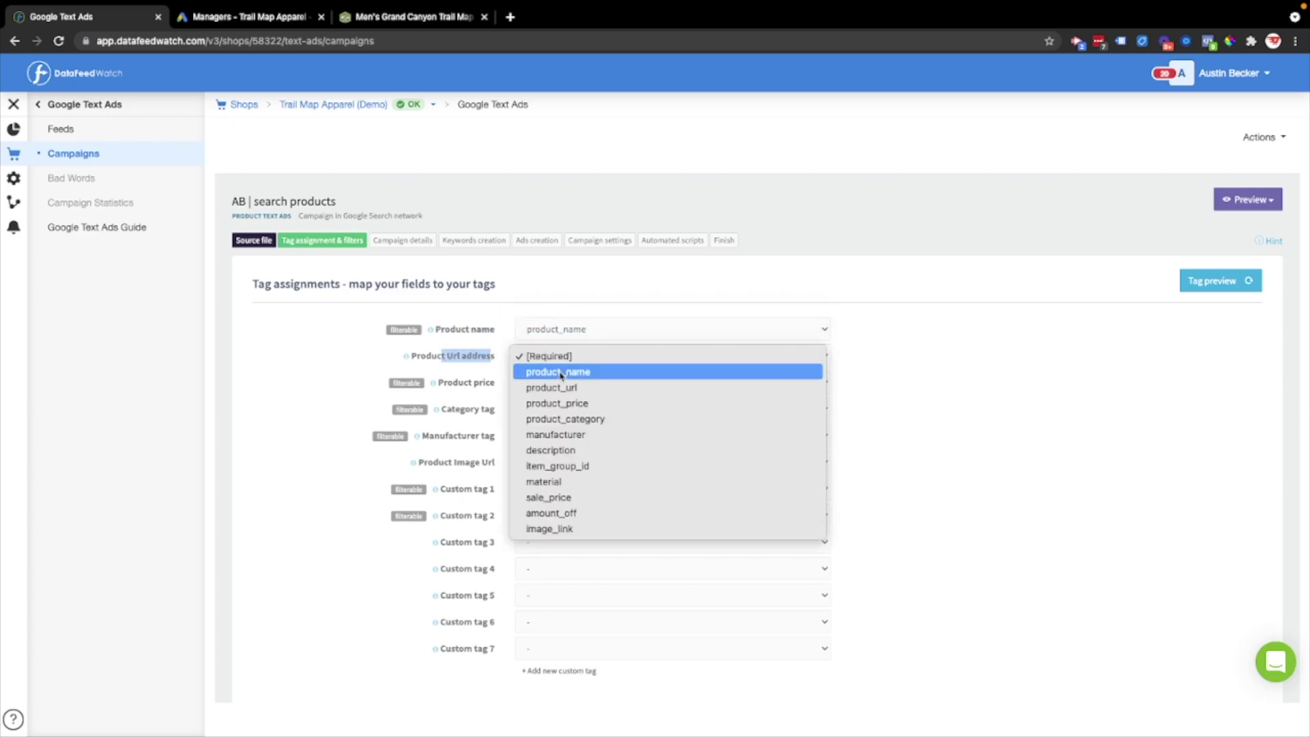
click(560, 387)
click(488, 383)
click(579, 383)
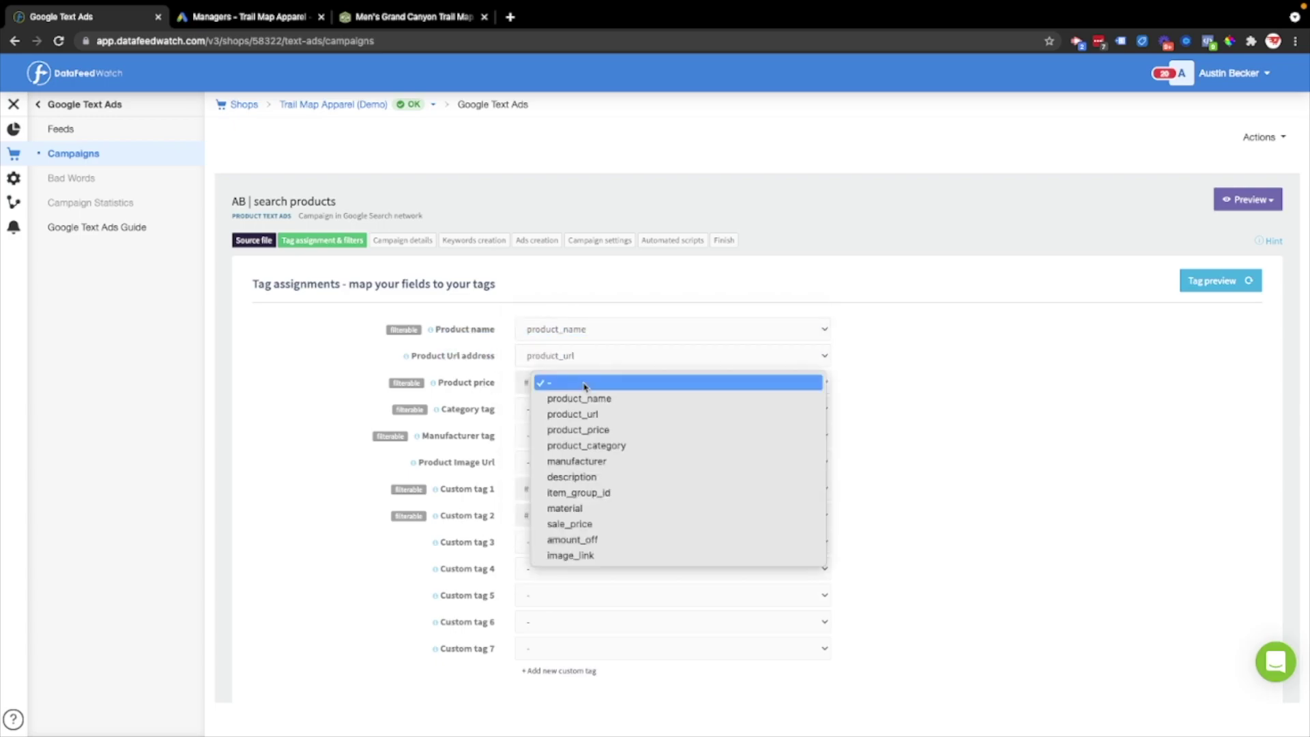
click(580, 431)
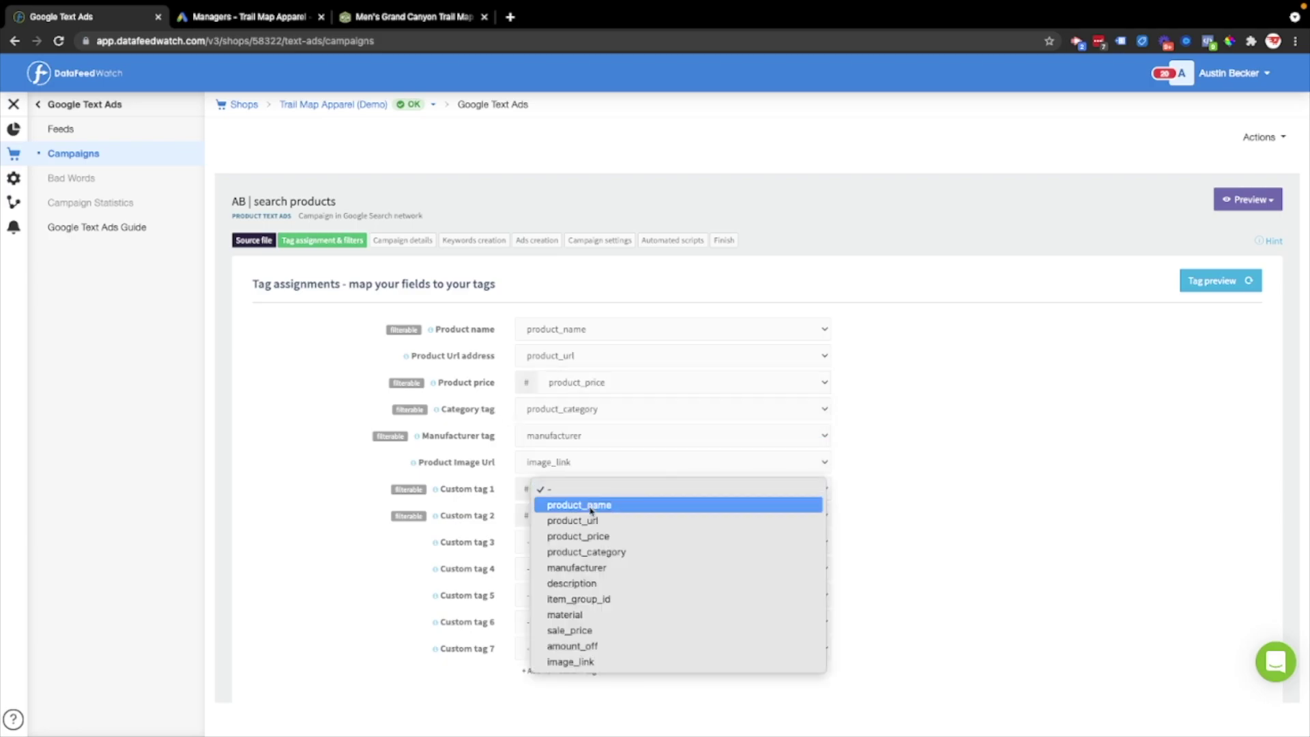
click(542, 490)
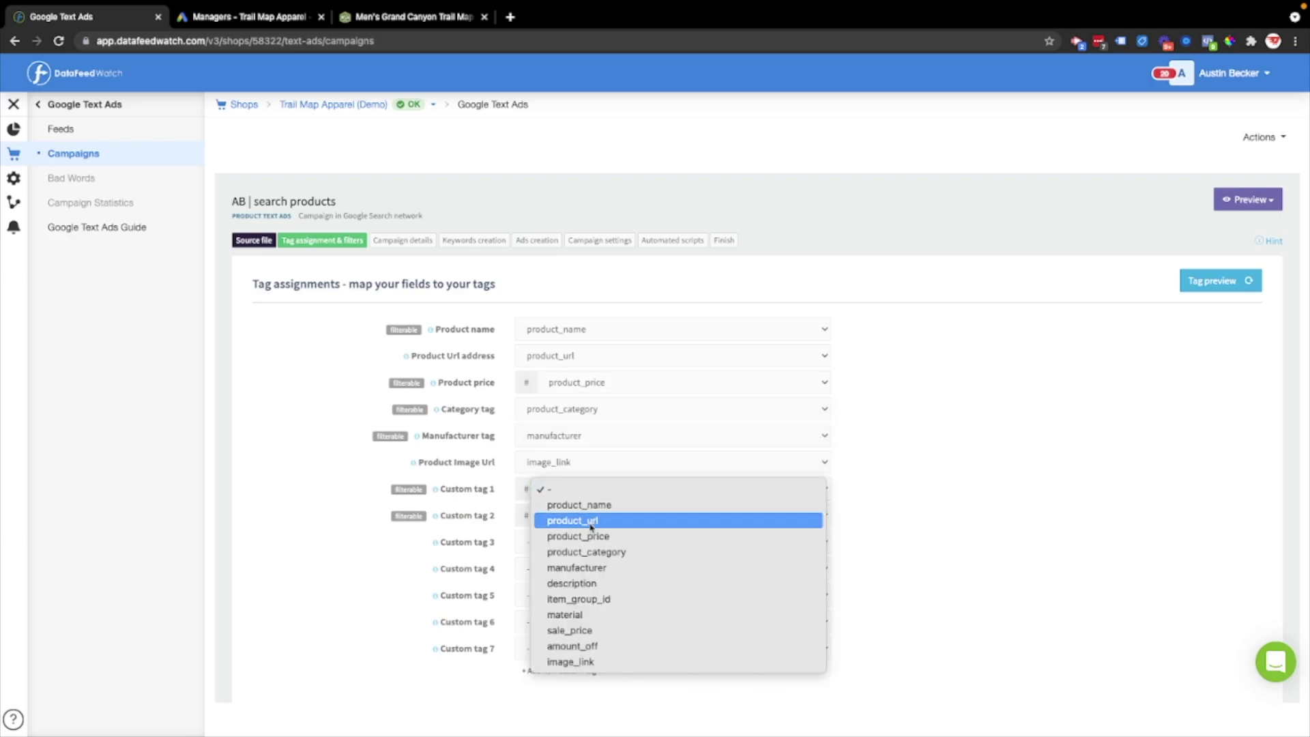
click(624, 556)
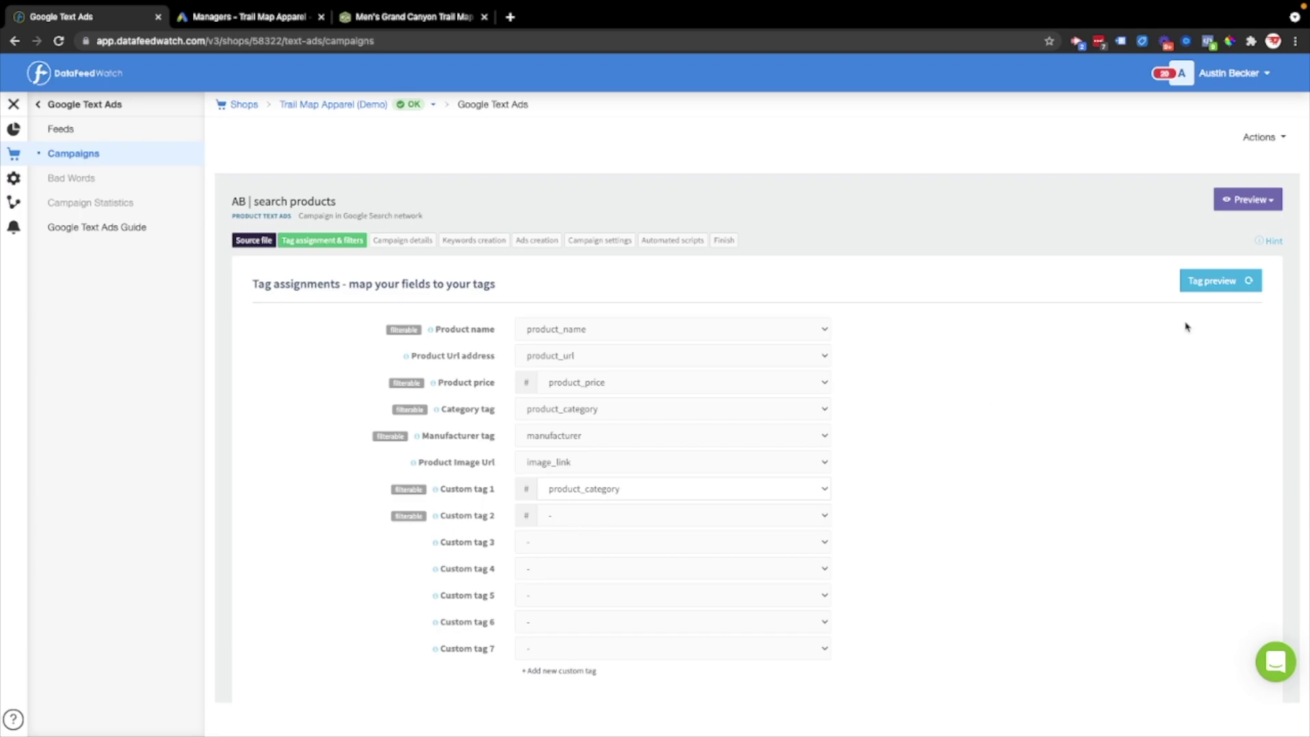
Step: Preview sample values: price 28.00, category Pacific Crest, manufacturer Trail Map Apparel, product name
click(1214, 284)
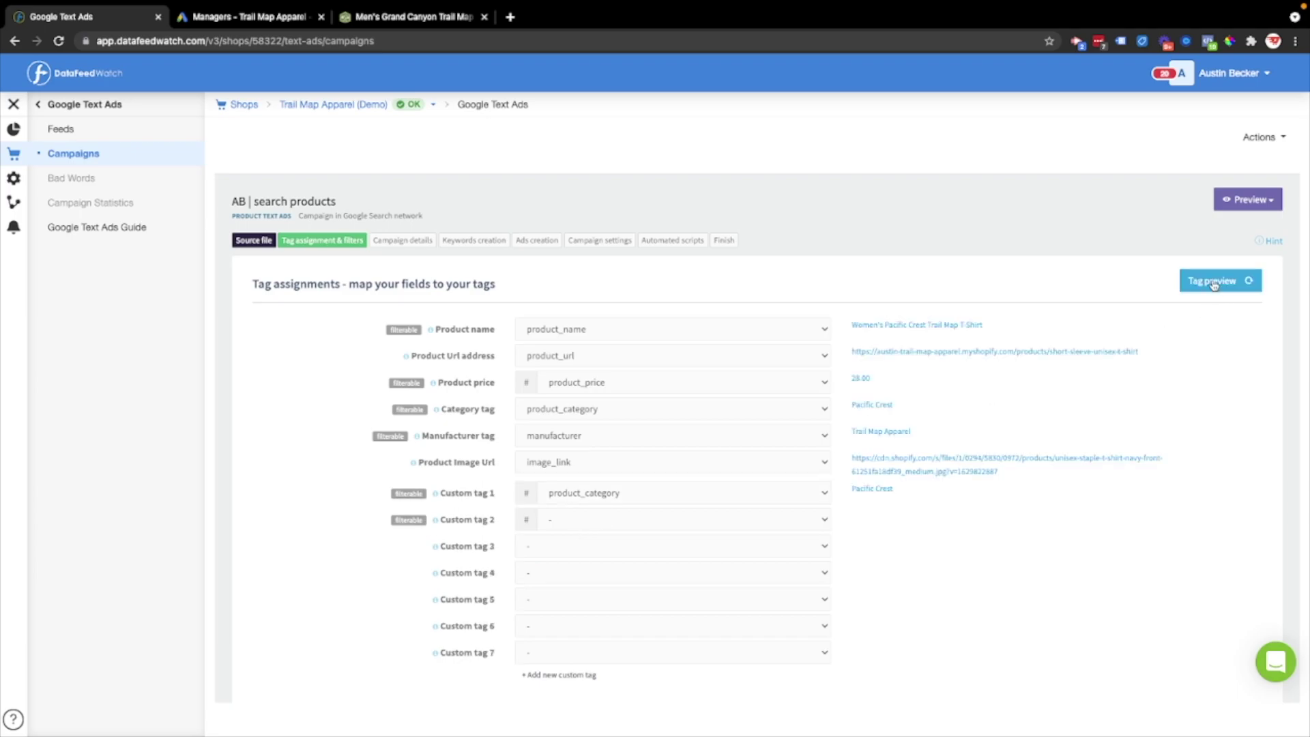
drag(889, 378, 851, 378)
drag(910, 409, 852, 406)
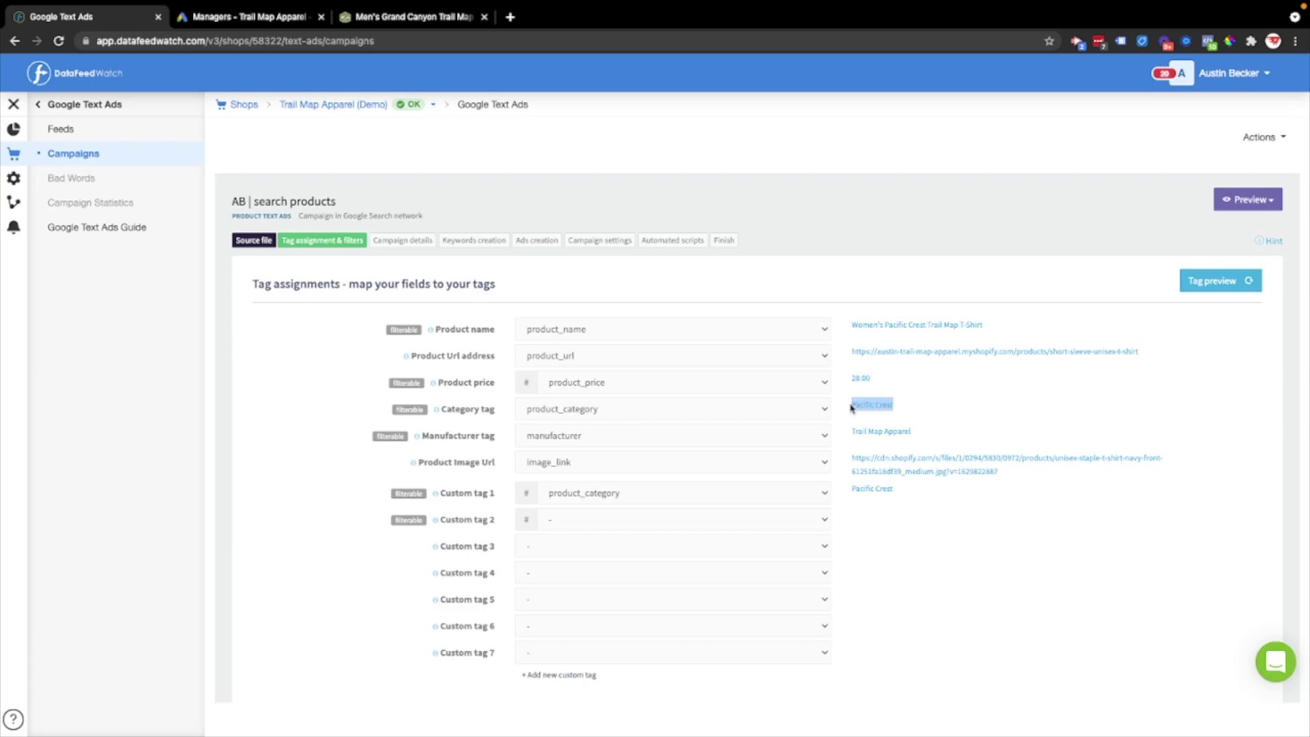
drag(926, 439, 844, 434)
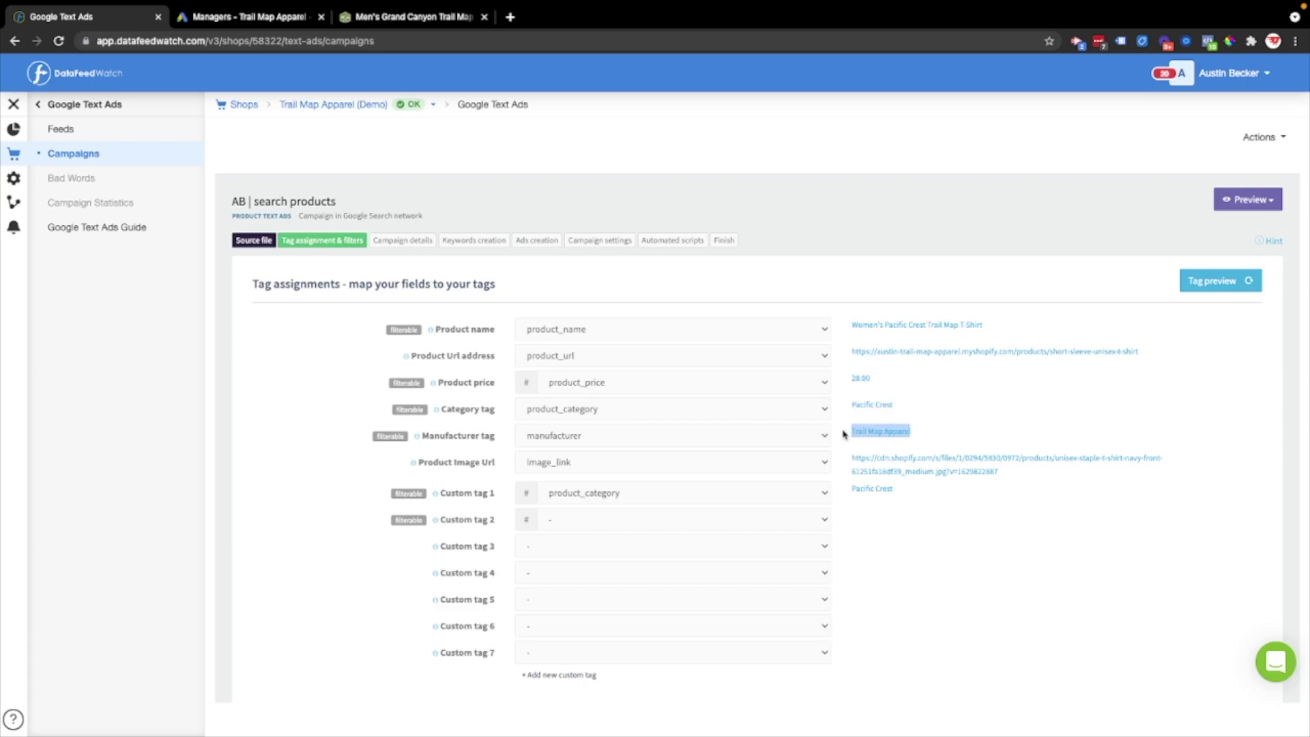
drag(1038, 325, 844, 331)
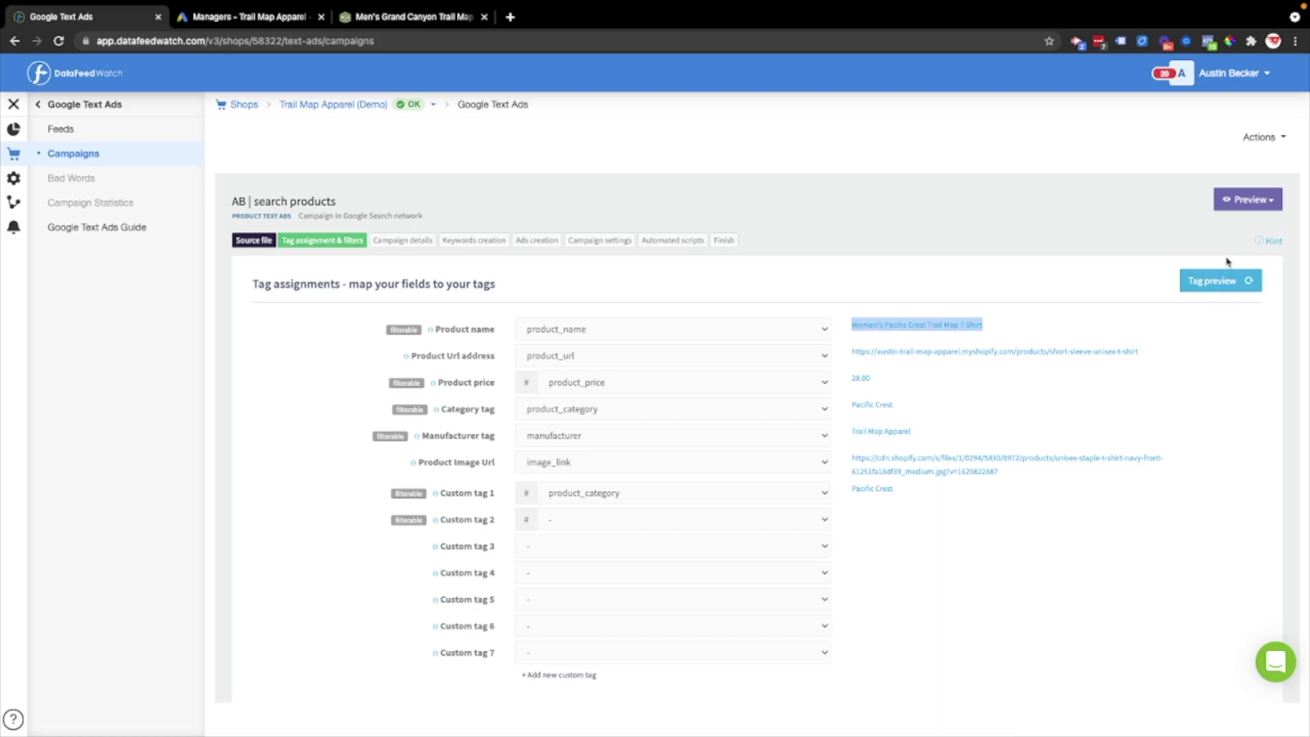
Step: Add Appalachian, Grand Canyon, Pacific Crest, Yellowstone, Zion and Yosemite to the campaign's categories
scroll(1179, 313, down, 5)
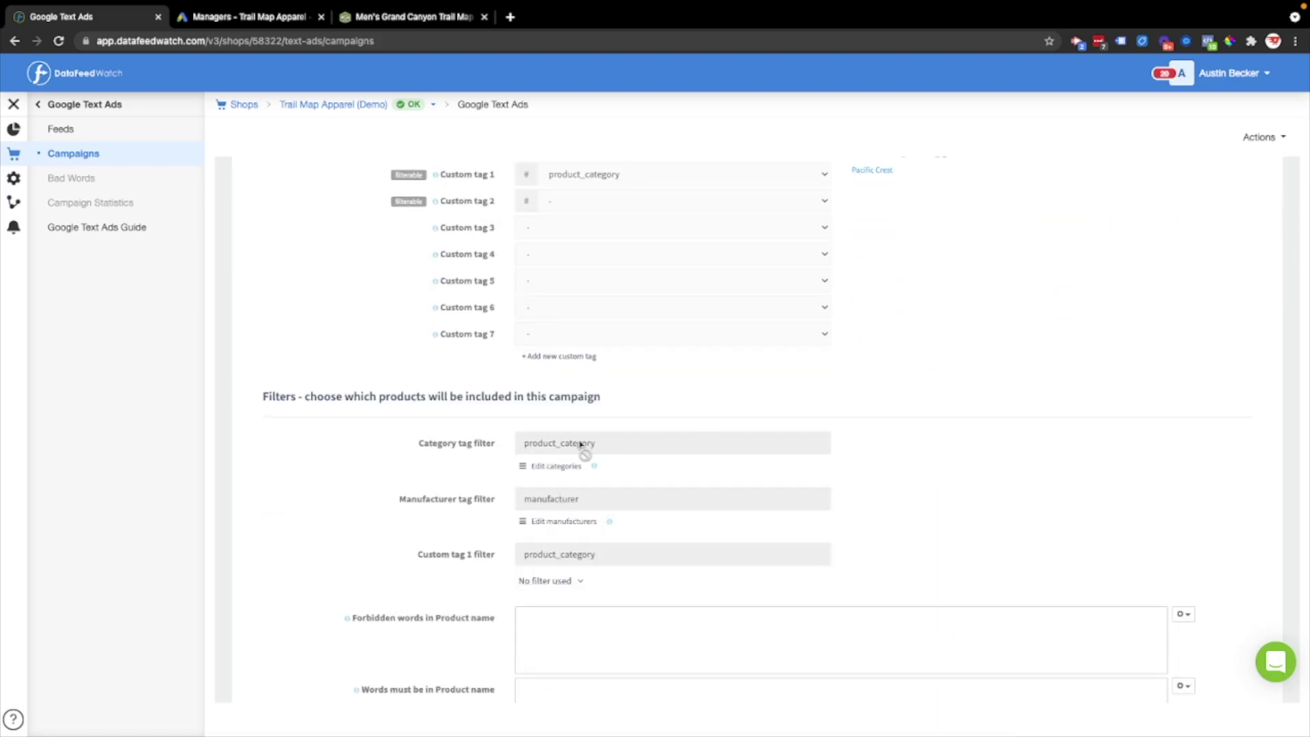
click(530, 469)
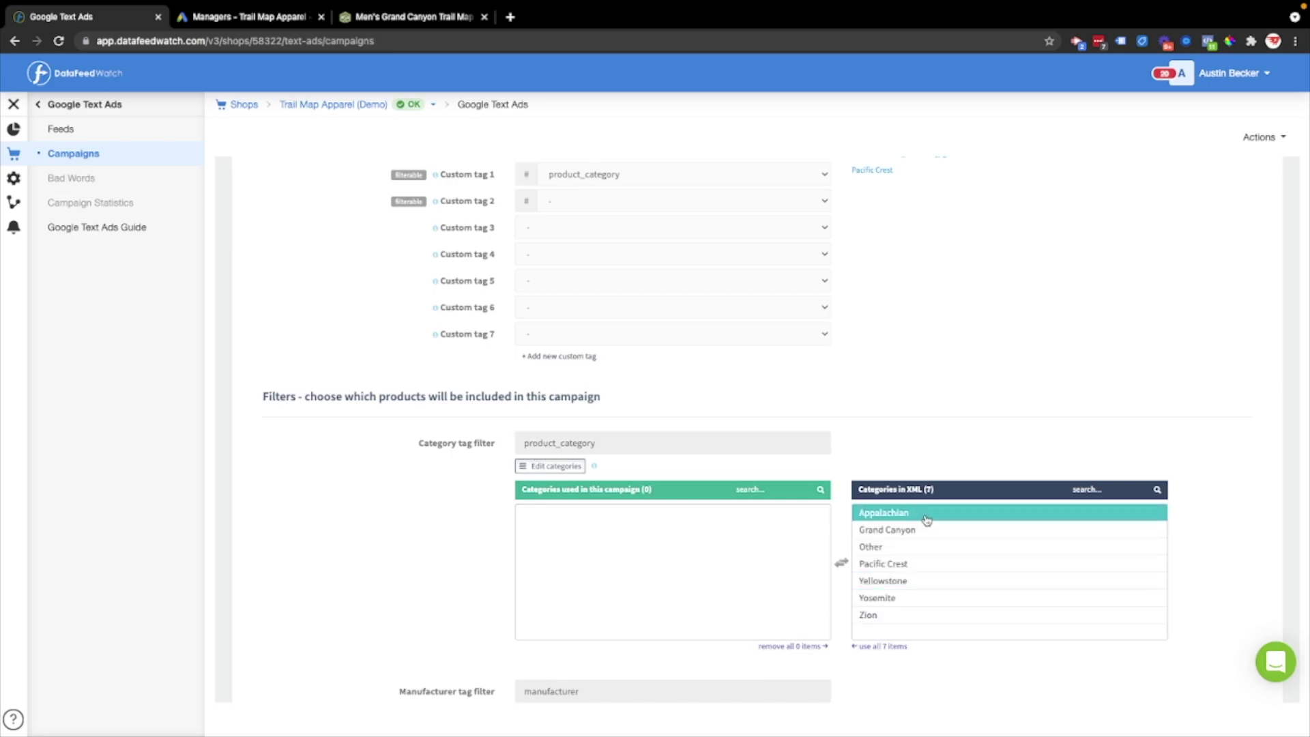
click(913, 532)
click(887, 513)
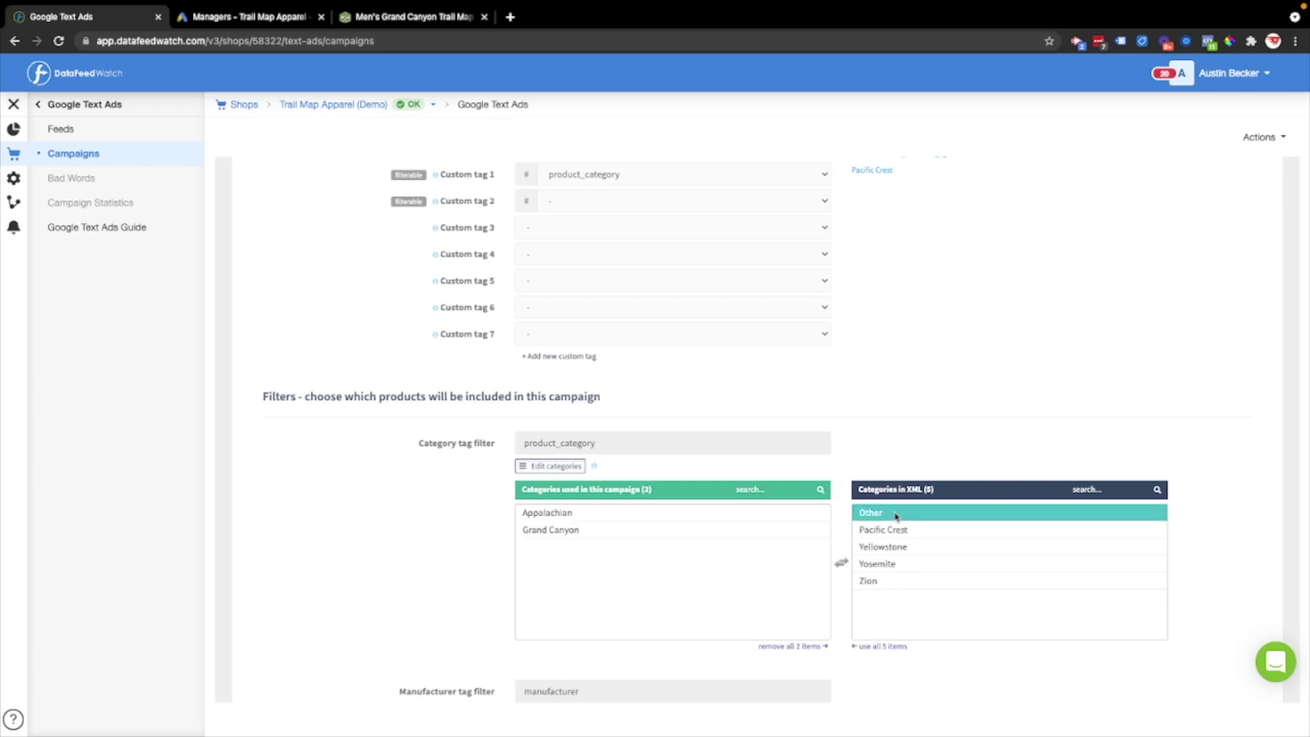
click(889, 531)
click(890, 532)
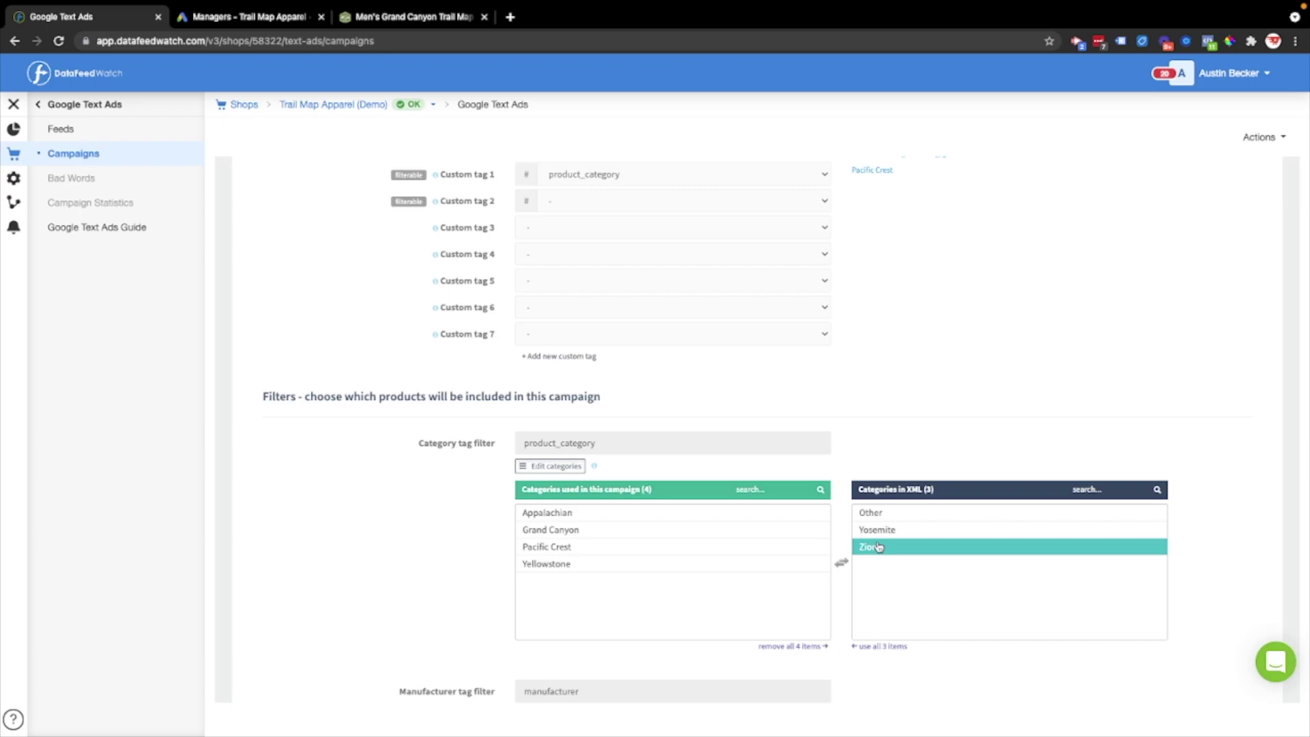
click(879, 547)
click(889, 530)
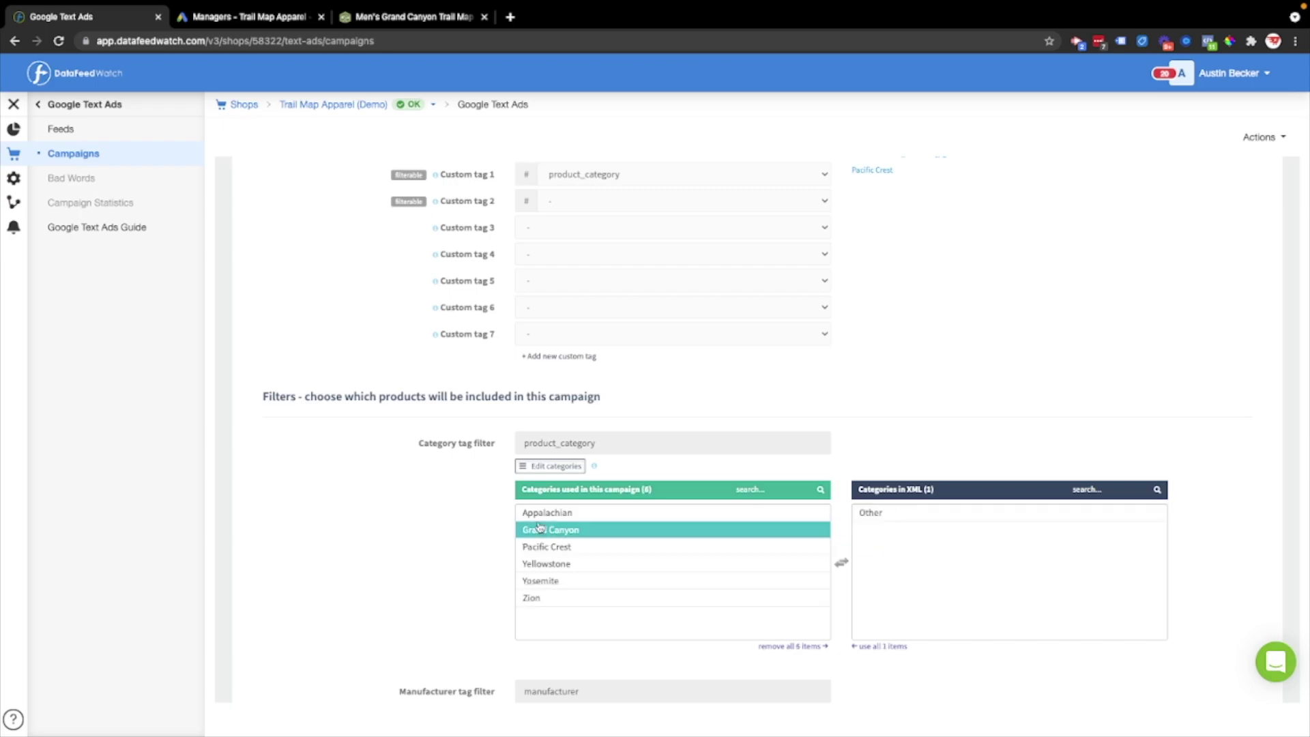
Step: Look over the manufacturer and Custom tag 1 filters, leaving them unchanged
scroll(410, 549, down, 3)
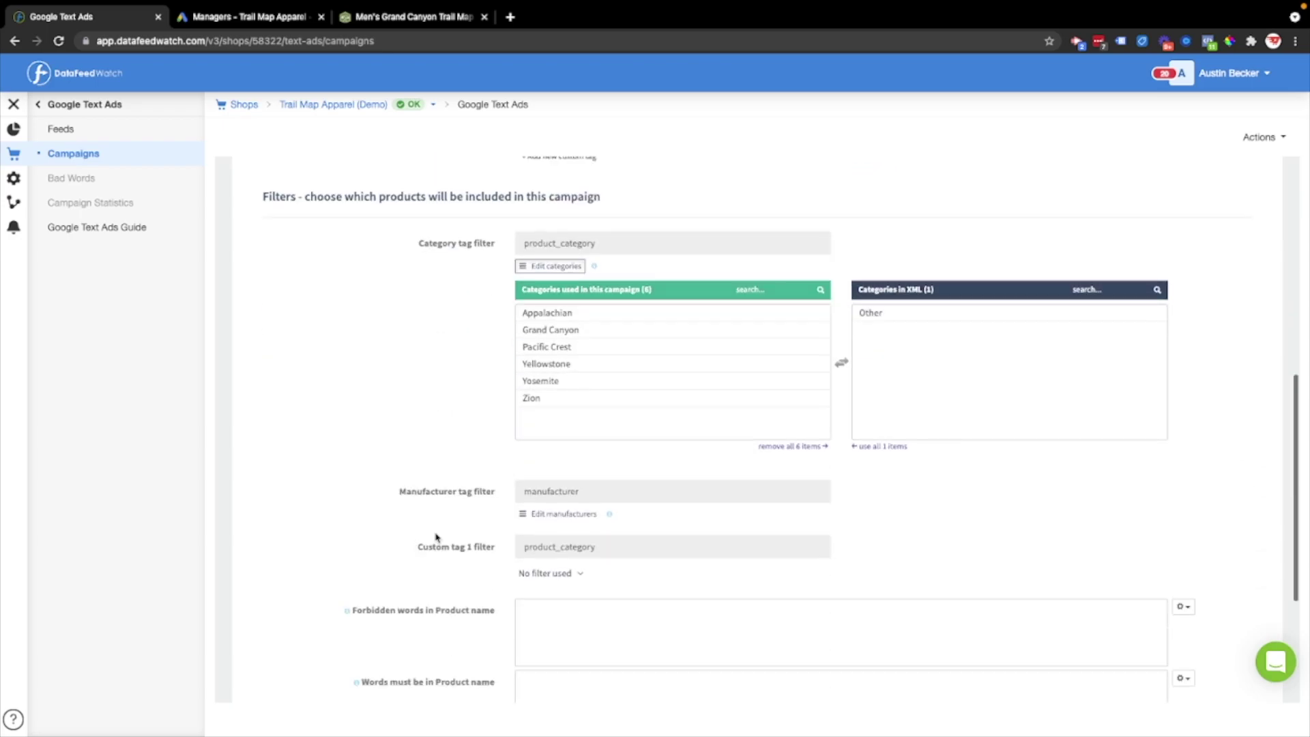
click(563, 513)
click(563, 513)
scroll(376, 556, down, 1)
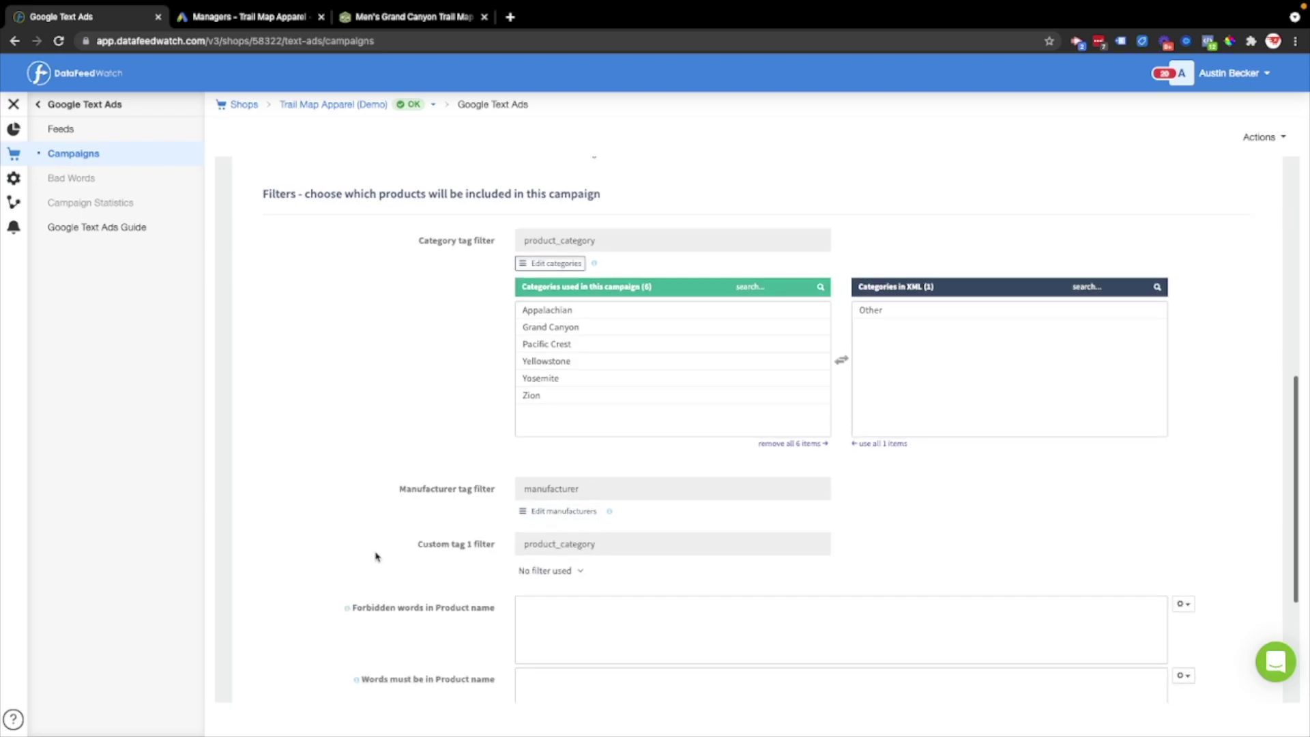
scroll(376, 556, down, 1)
click(553, 498)
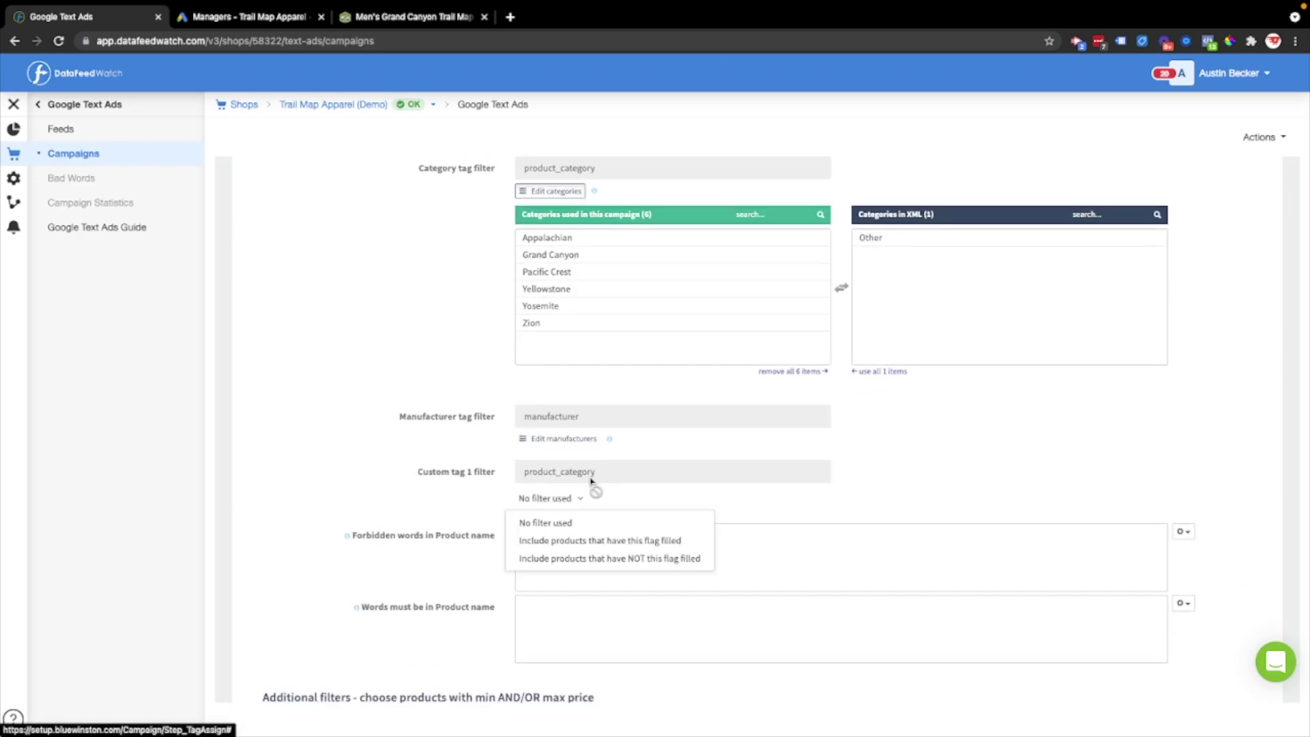
click(591, 482)
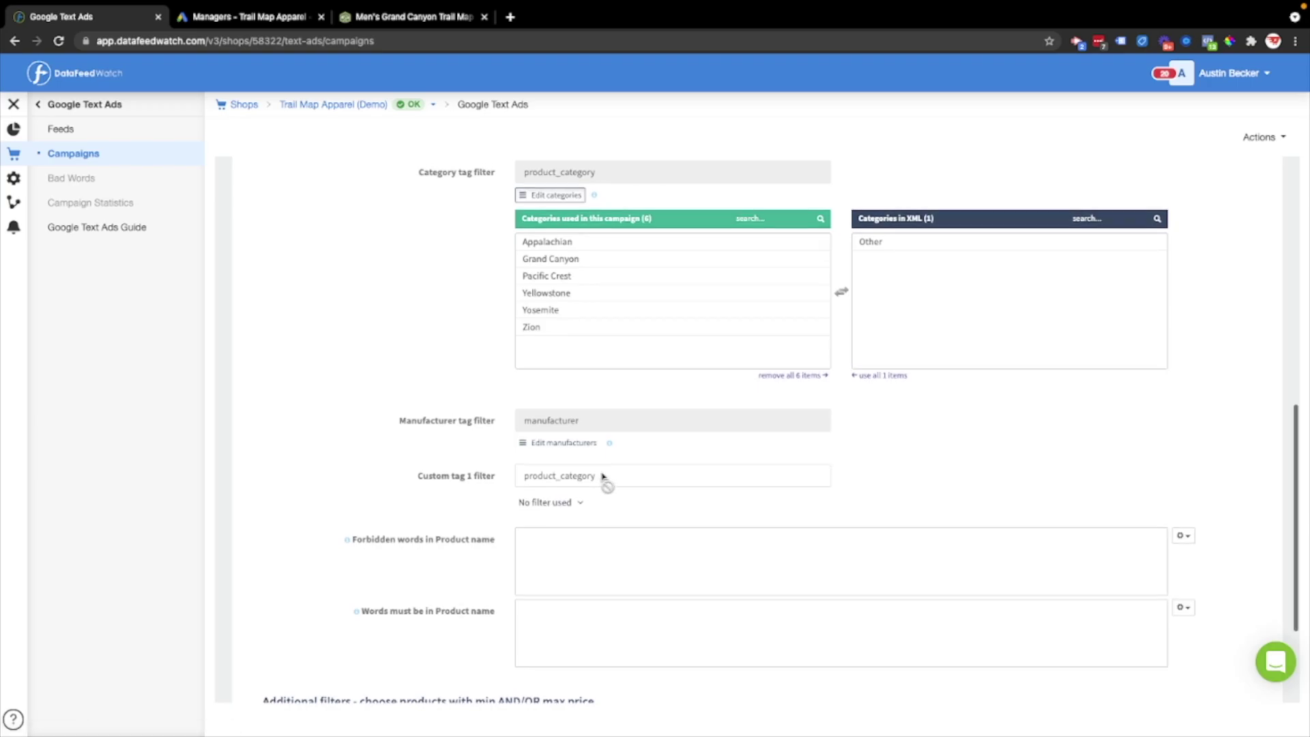
Step: Leave the Product name forbidden and required words empty, then save and continue to campaign details
scroll(605, 478, up, 6)
scroll(382, 551, down, 8)
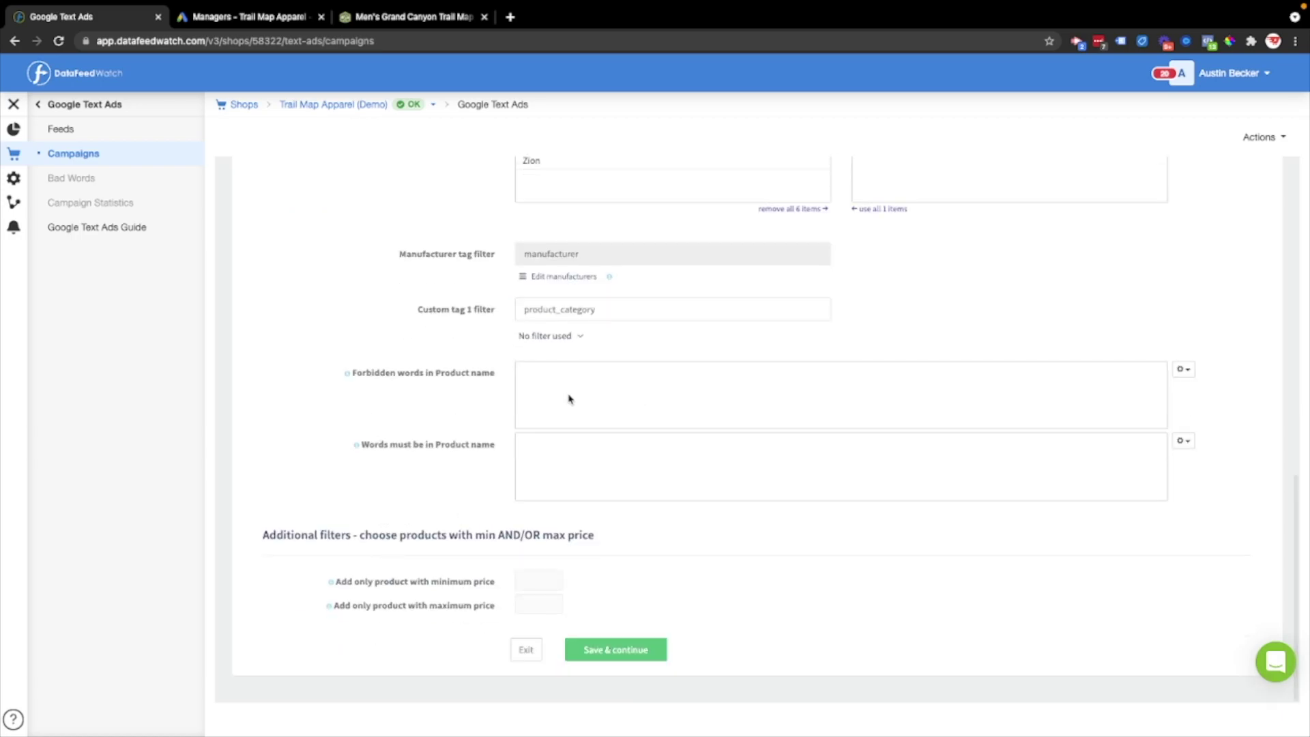
click(569, 400)
click(554, 473)
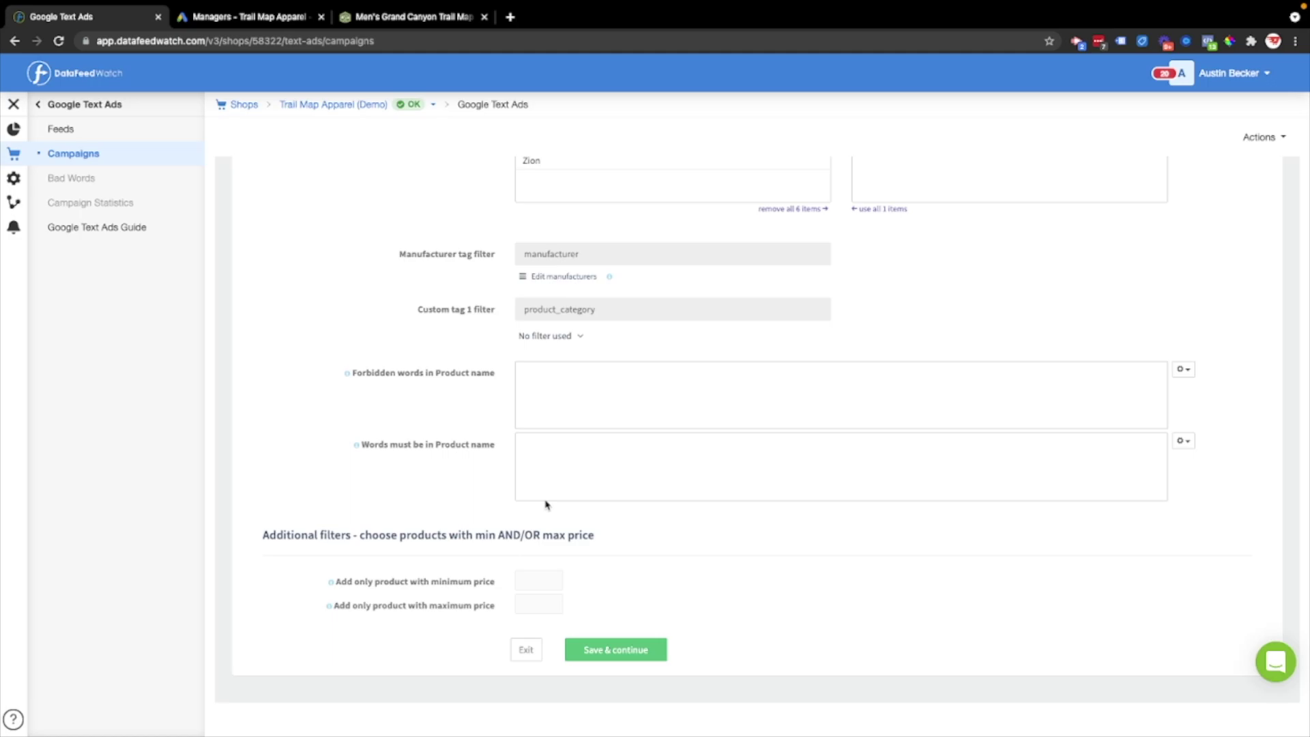
click(604, 652)
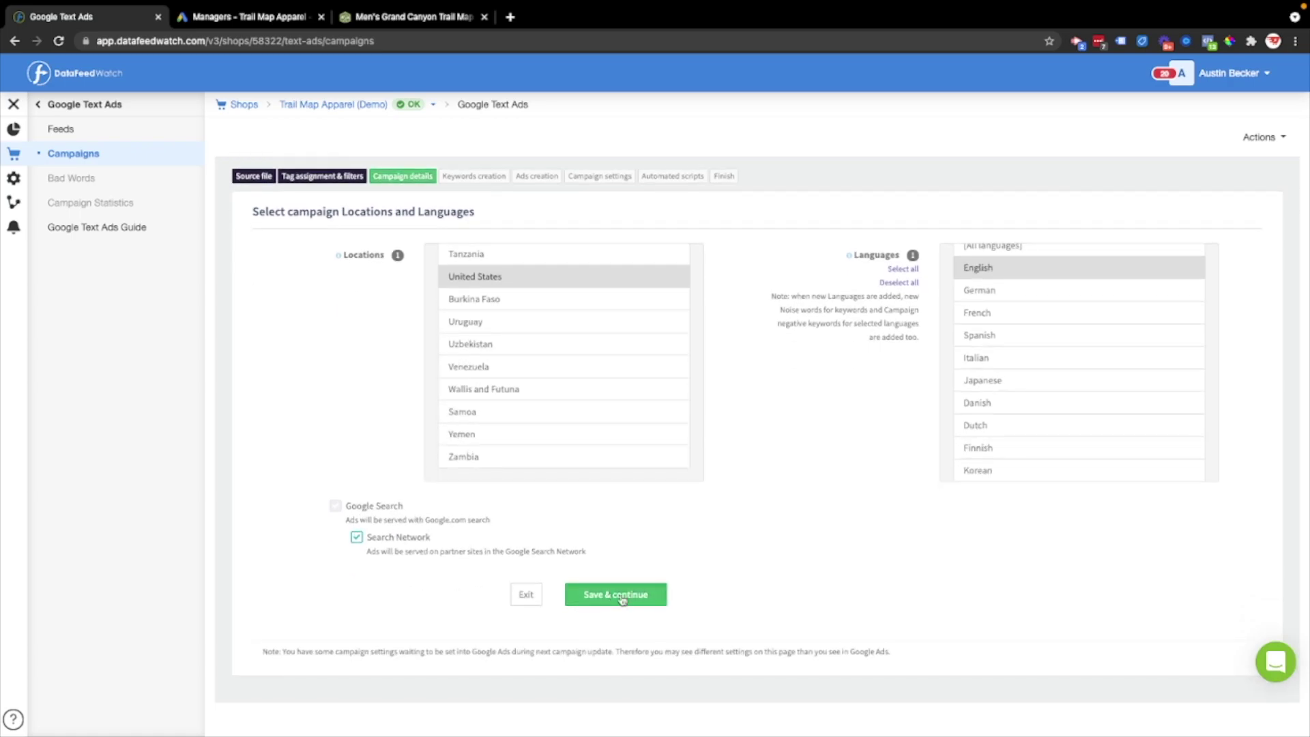
Step: Keep United States and English, continue, and choose keywords by tag combination
click(621, 596)
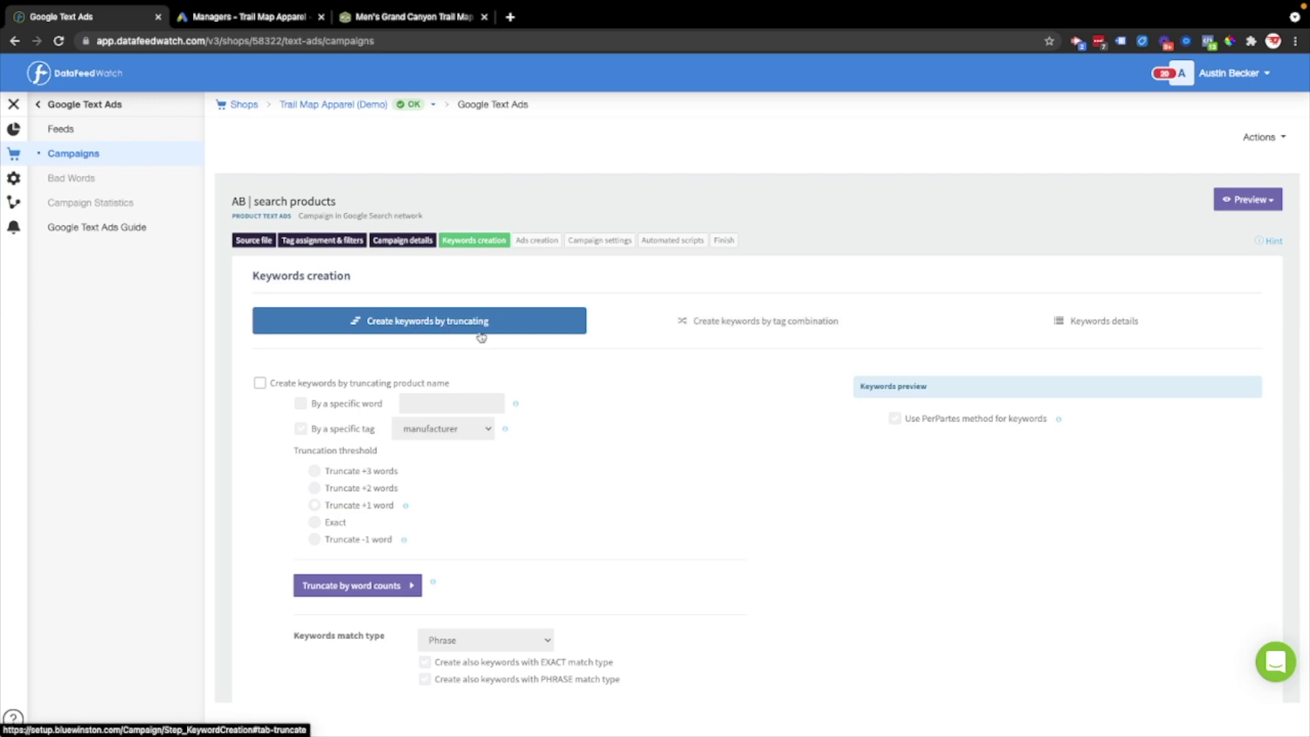
click(746, 327)
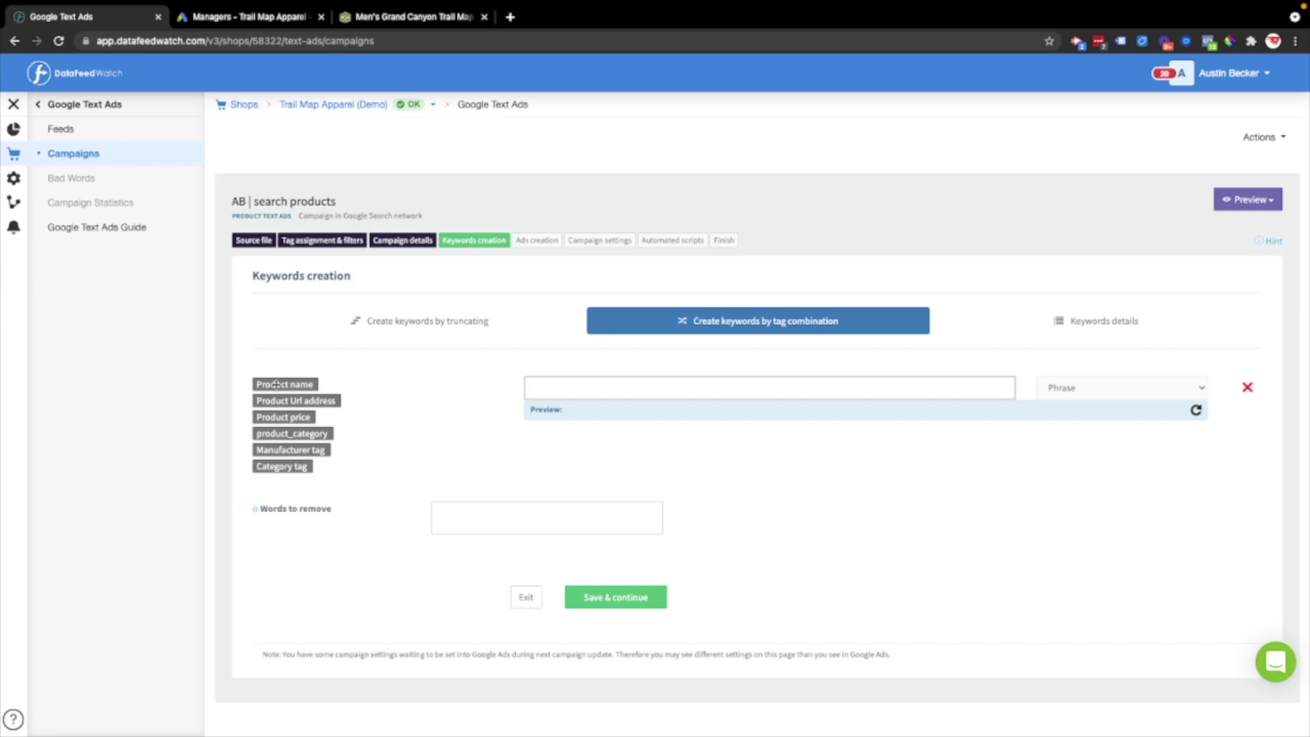
Step: Try Product name as the first keyword, preview it on sample products, then remove it
drag(283, 384, 572, 389)
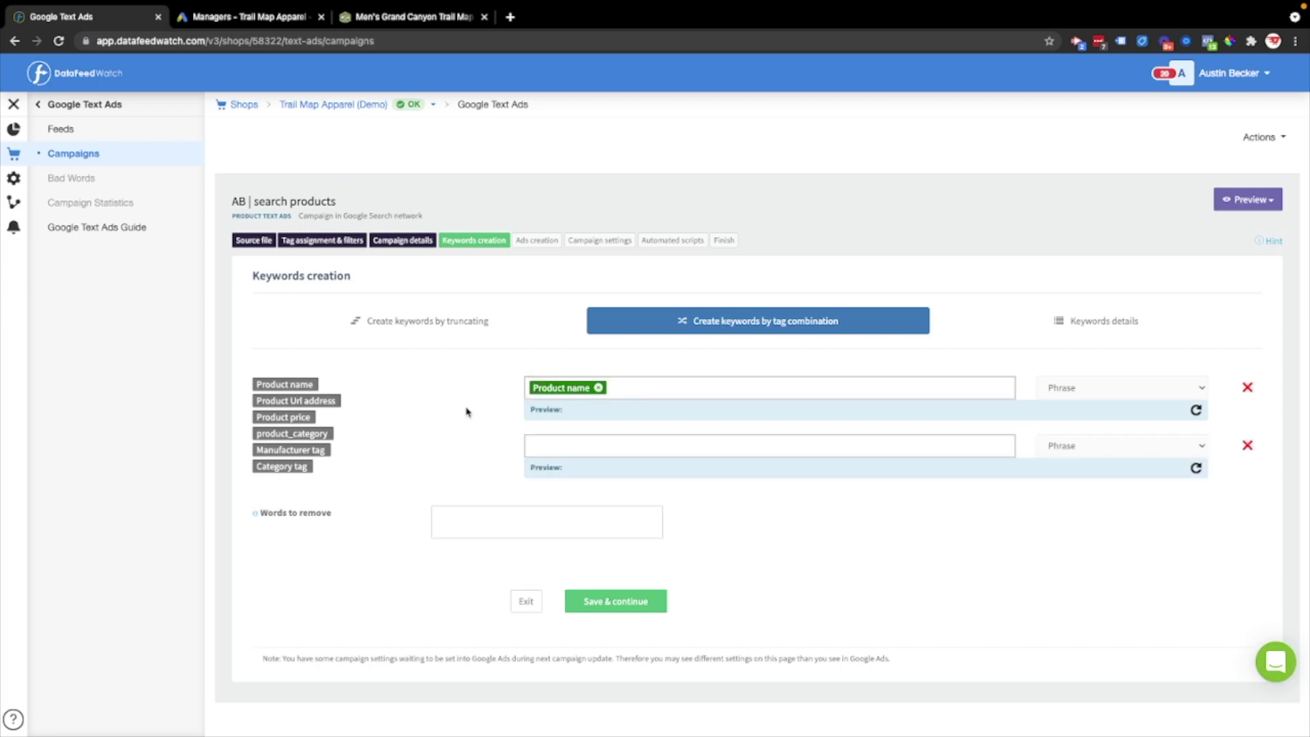
click(1188, 409)
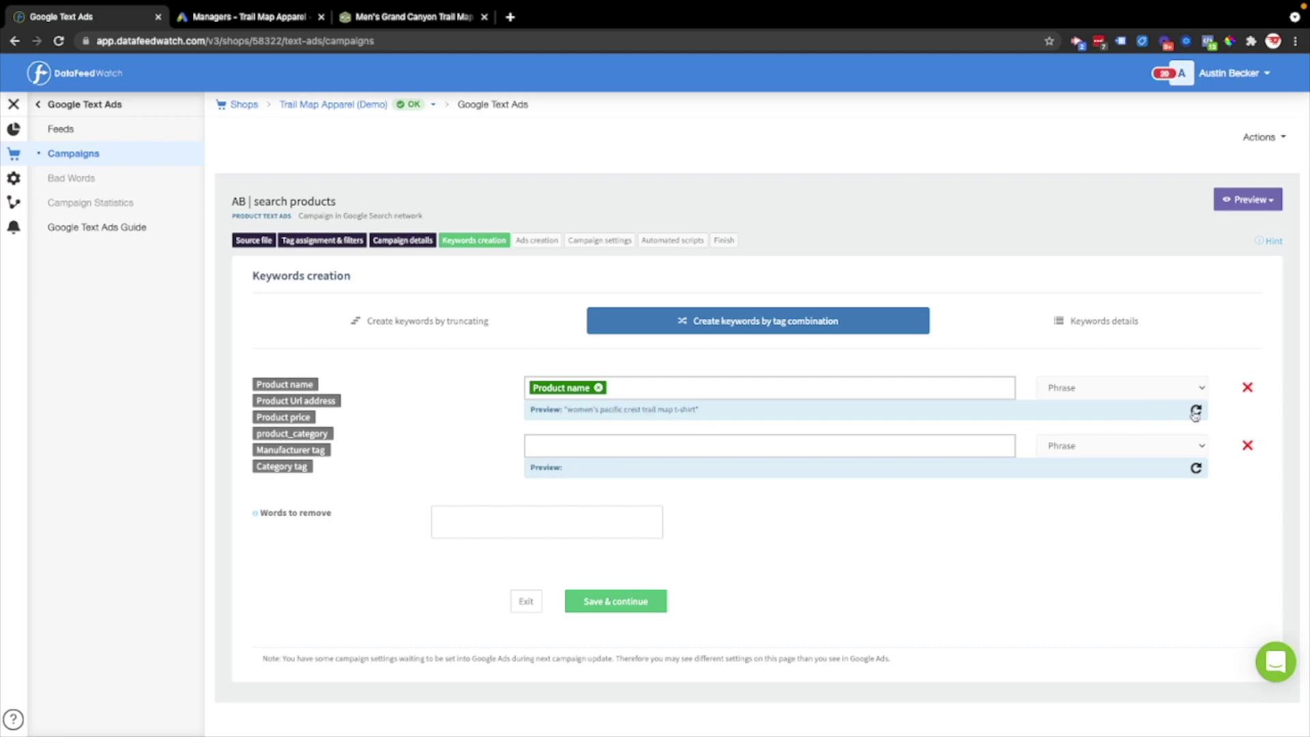
click(1195, 409)
drag(718, 409, 555, 407)
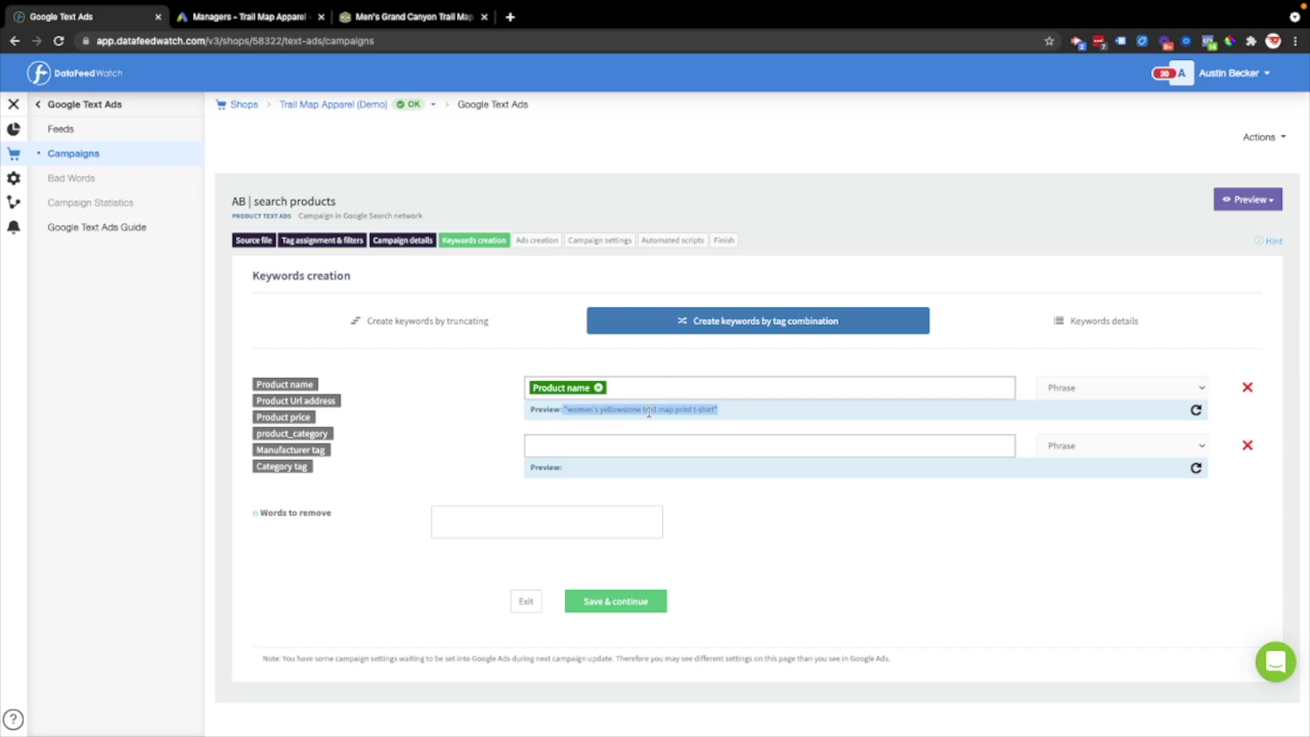
click(600, 388)
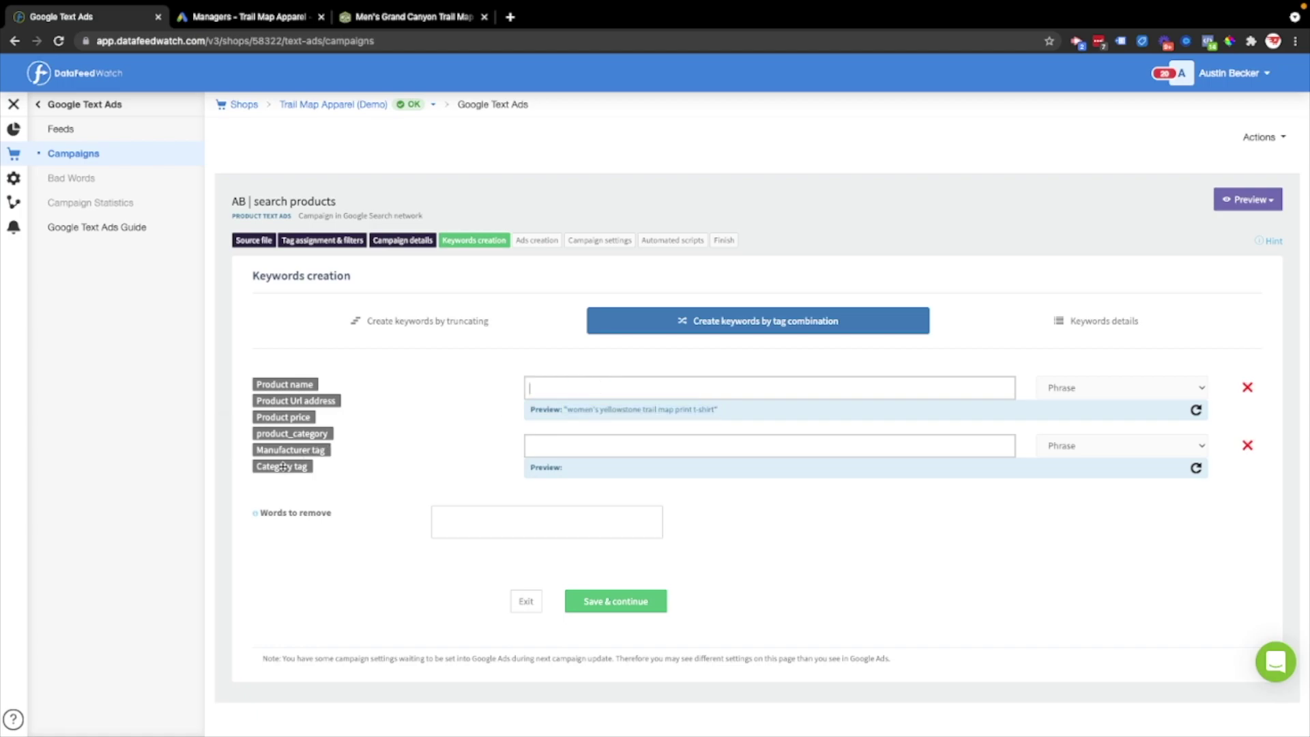
Step: Put Category tag in the first keyword and compare its yellowstone preview with the store's tees
drag(285, 462, 554, 390)
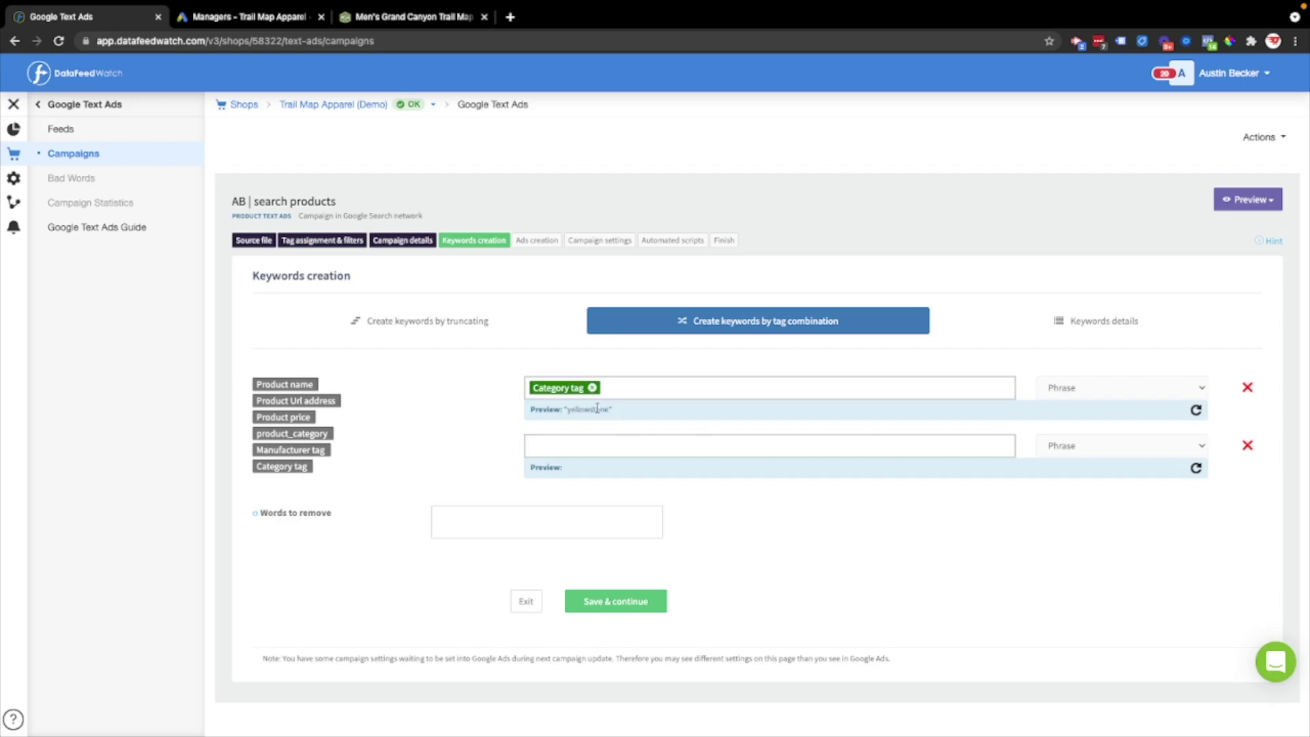
click(410, 16)
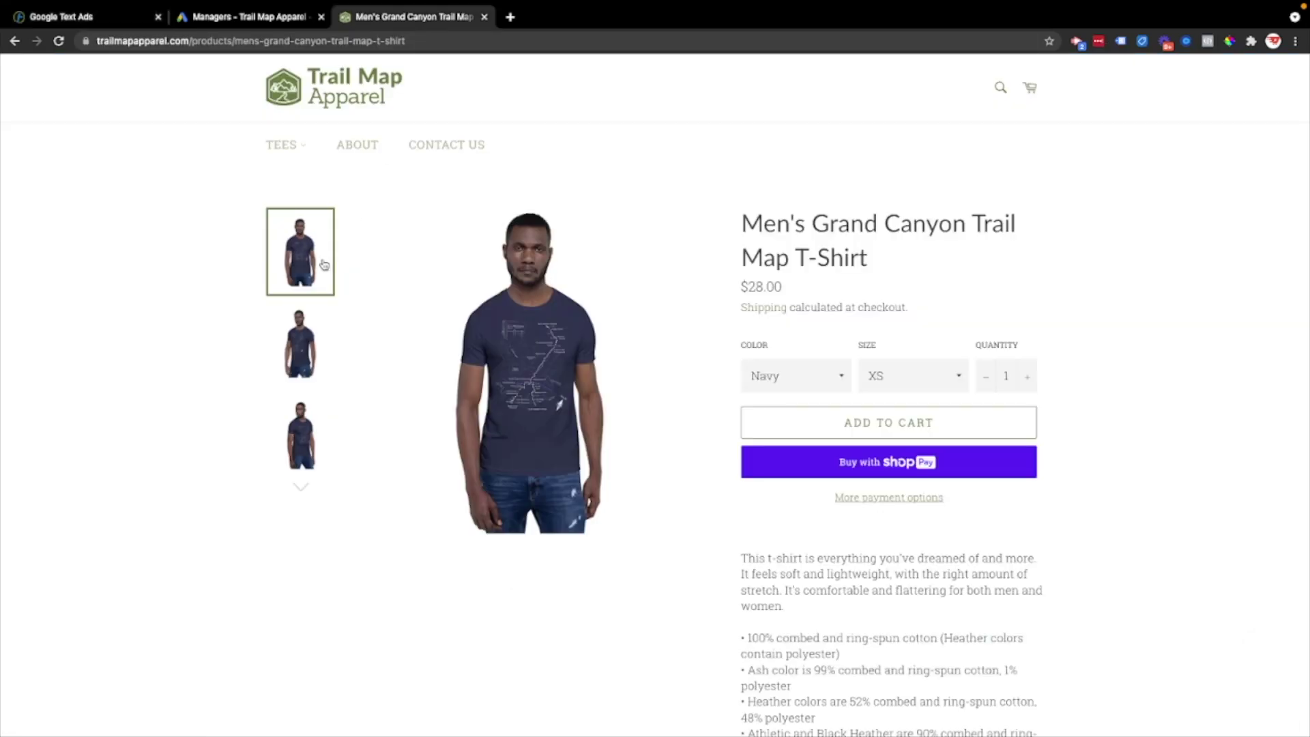
click(287, 145)
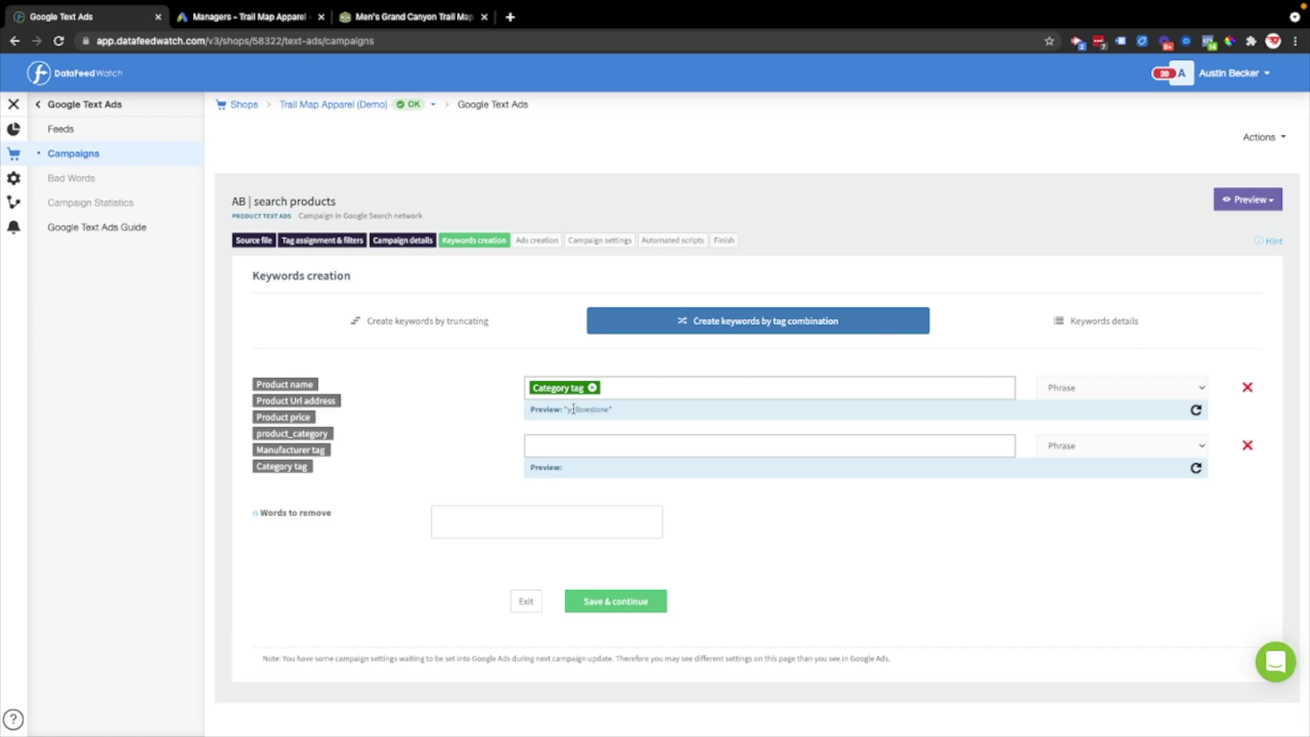
drag(569, 411, 618, 414)
Step: Rework the first keyword as 'tee shirt' plus Category tag and refresh its preview
click(607, 387)
key(BackSpace)
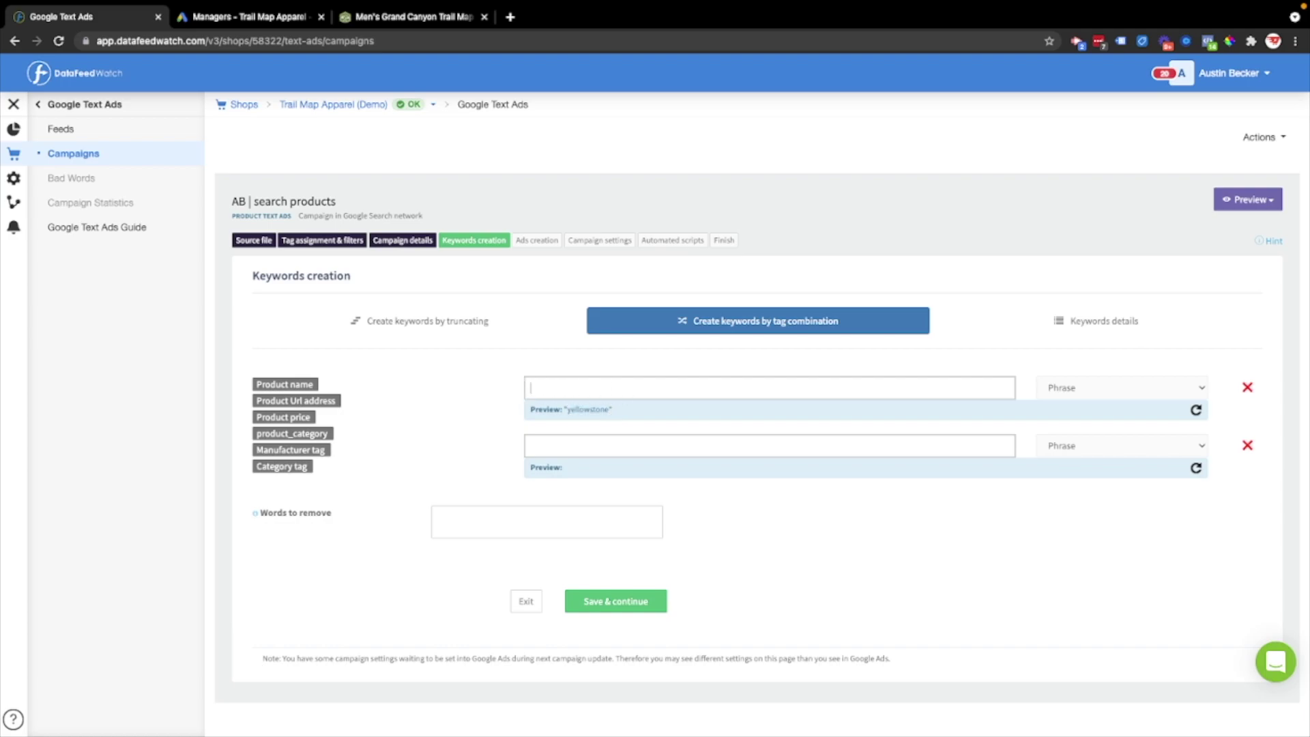
text(tee shirt)
drag(261, 467, 614, 390)
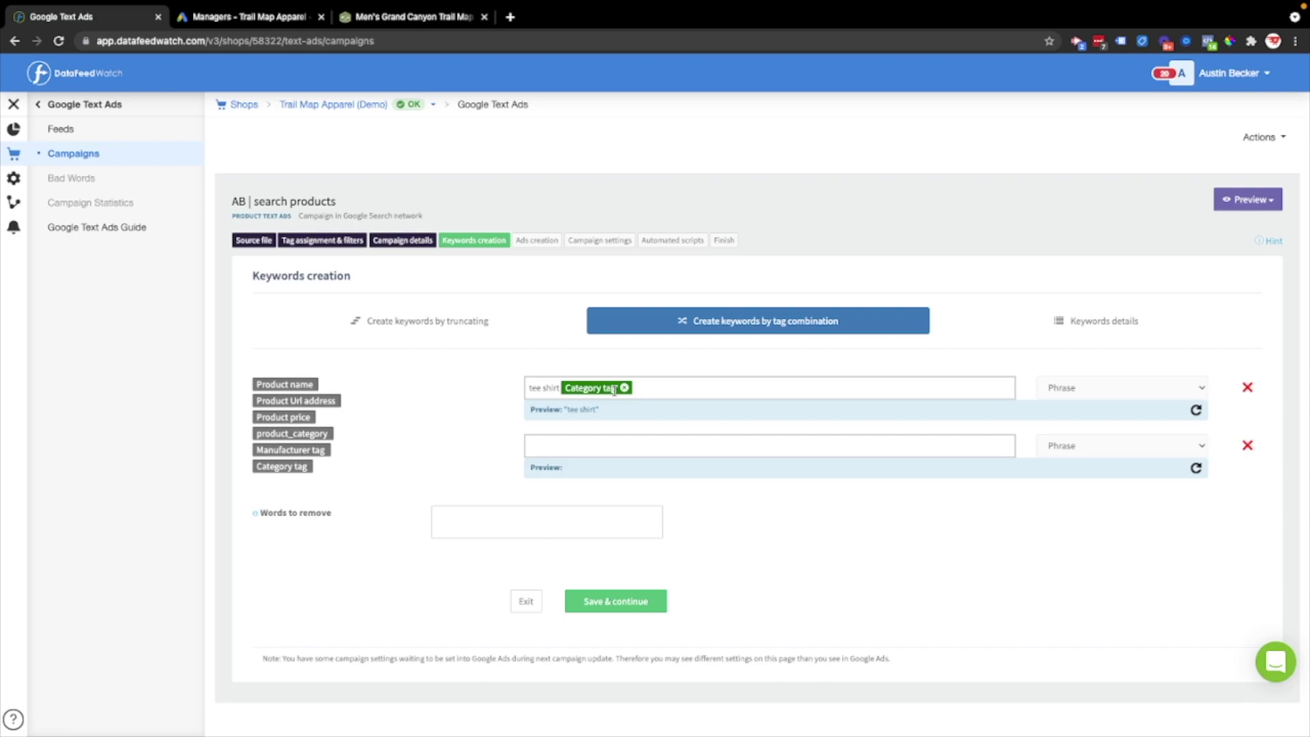
click(1196, 410)
key(BackSpace)
key(BackSpace)
key(BackSpace)
key(BackSpace)
key(BackSpace)
key(BackSpace)
key(BackSpace)
key(BackSpace)
key(BackSpace)
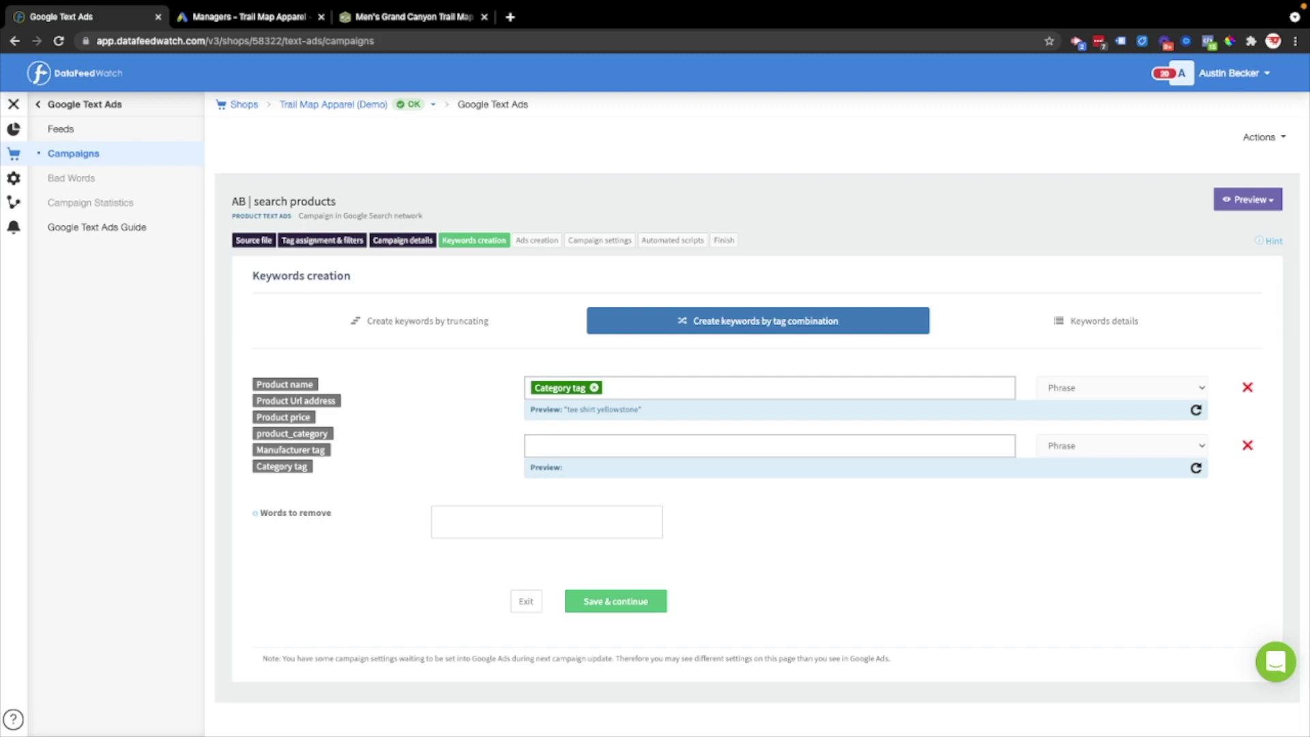
Step: Paste 'tee shirt' after Category tag in keyword 1 and clear keywords 2 and 3
click(616, 386)
text(tee shirt)
drag(282, 466, 628, 444)
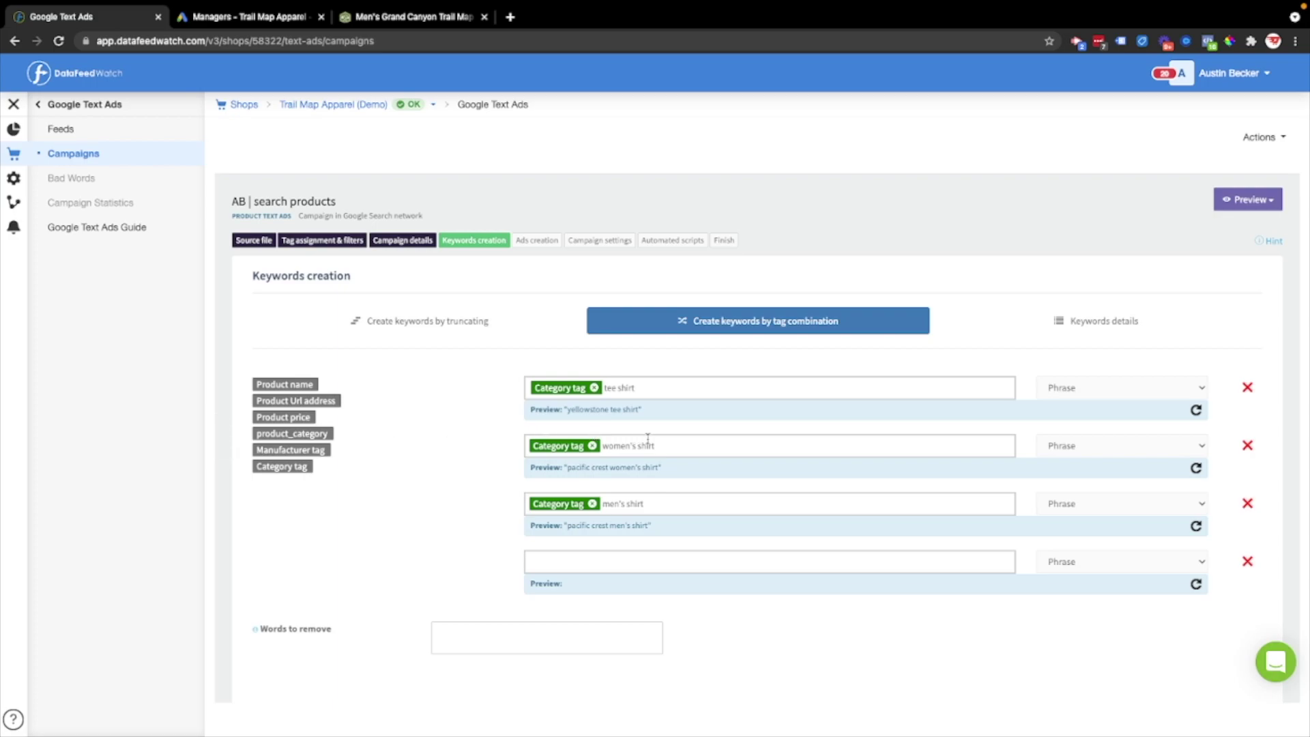
drag(636, 447, 607, 447)
drag(625, 503, 603, 504)
click(633, 445)
drag(602, 446, 655, 445)
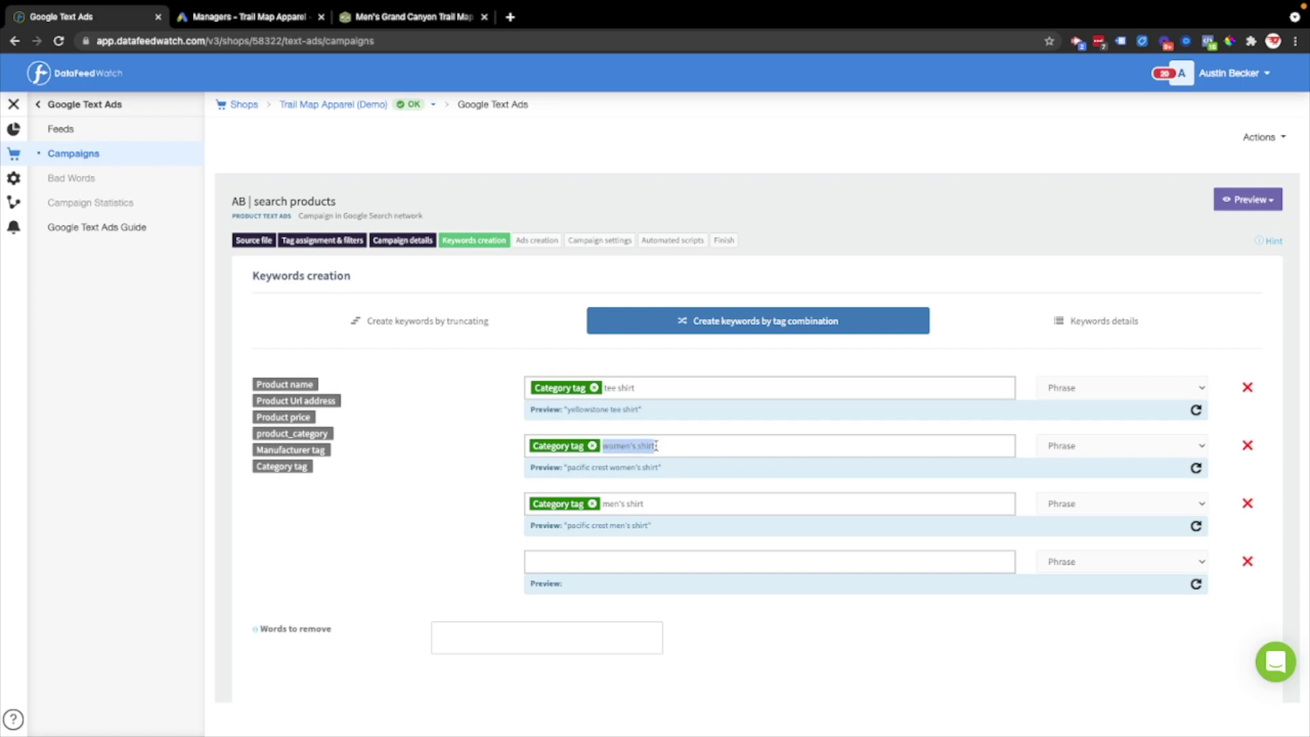
click(593, 445)
key(BackSpace)
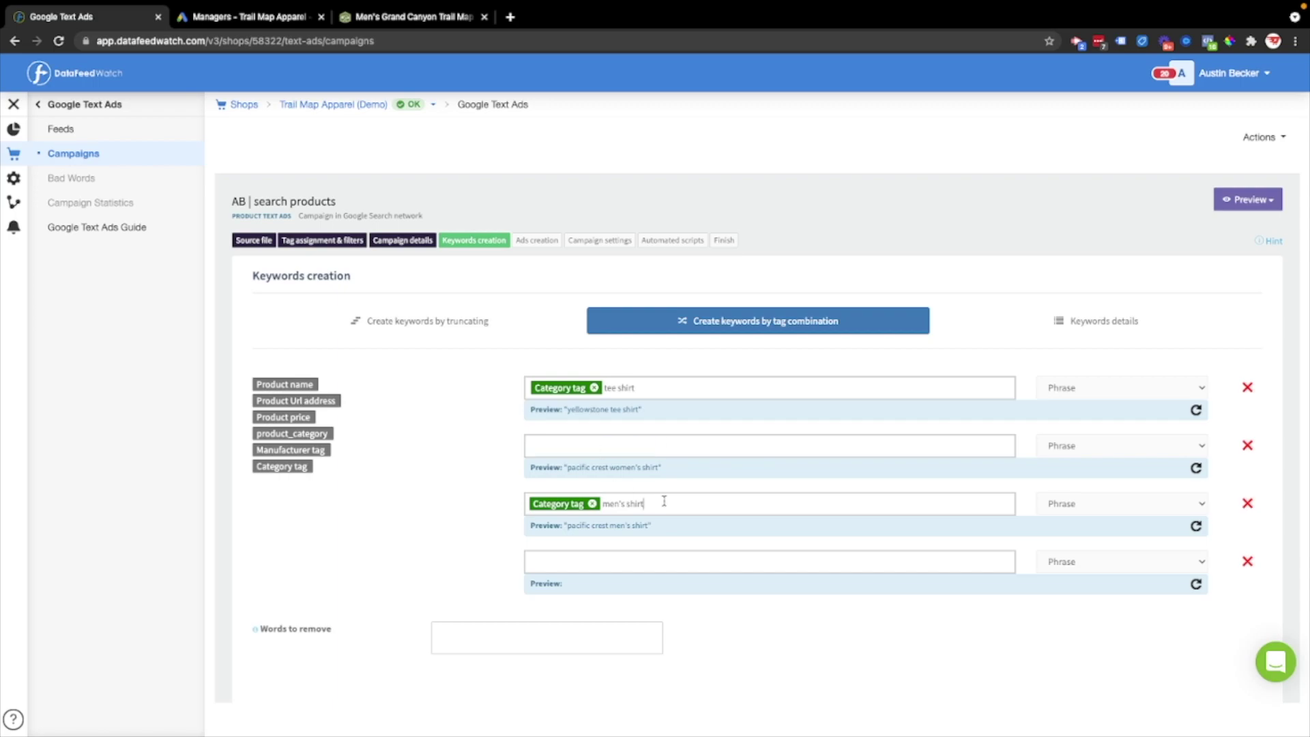
key(ctrl+a)
key(BackSpace)
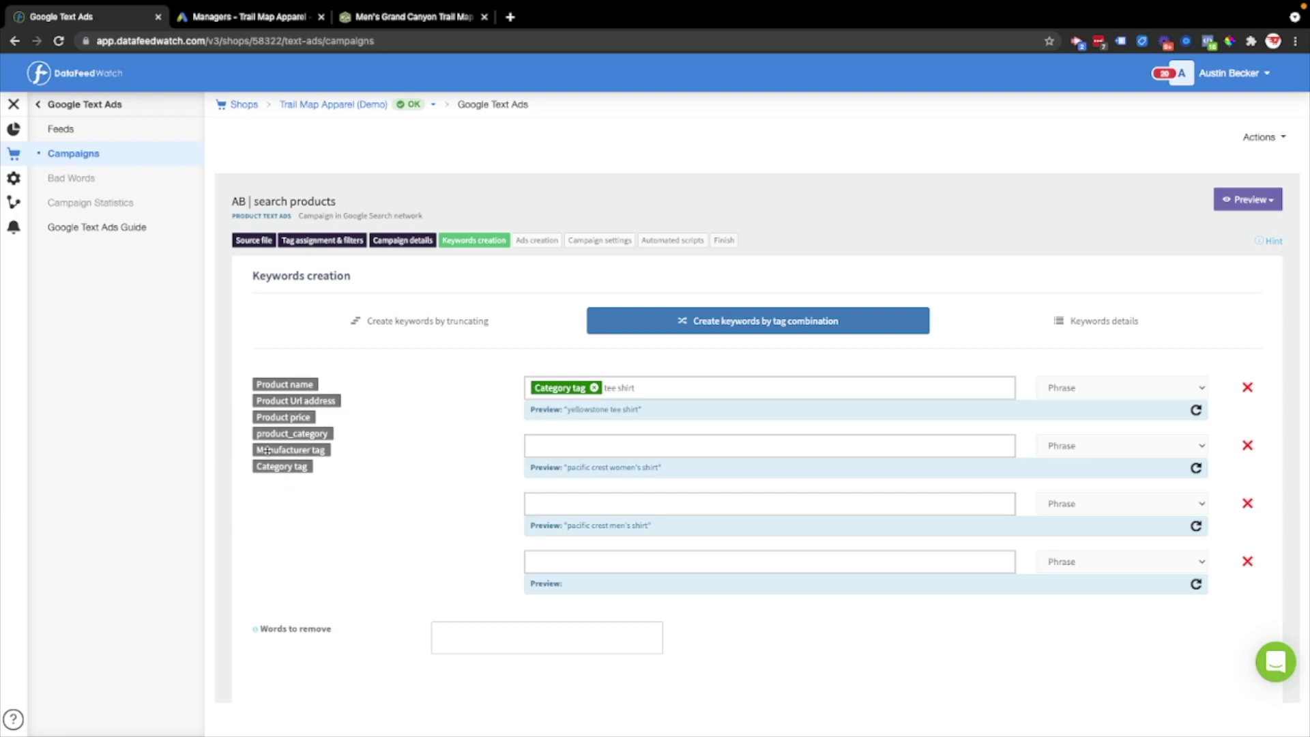
Step: Build keyword 2 from Manufacturer tag, Category tag and 'shirt', then save and continue
drag(266, 450, 701, 445)
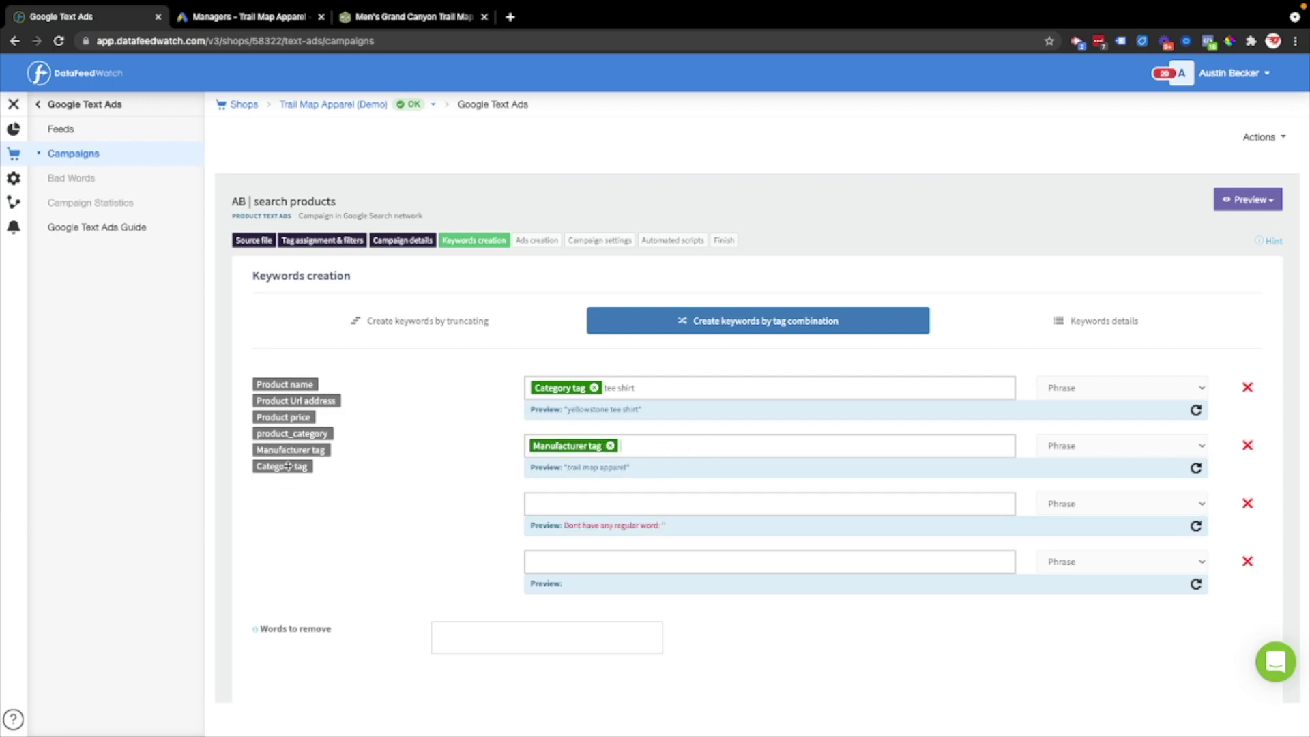
drag(285, 467, 721, 446)
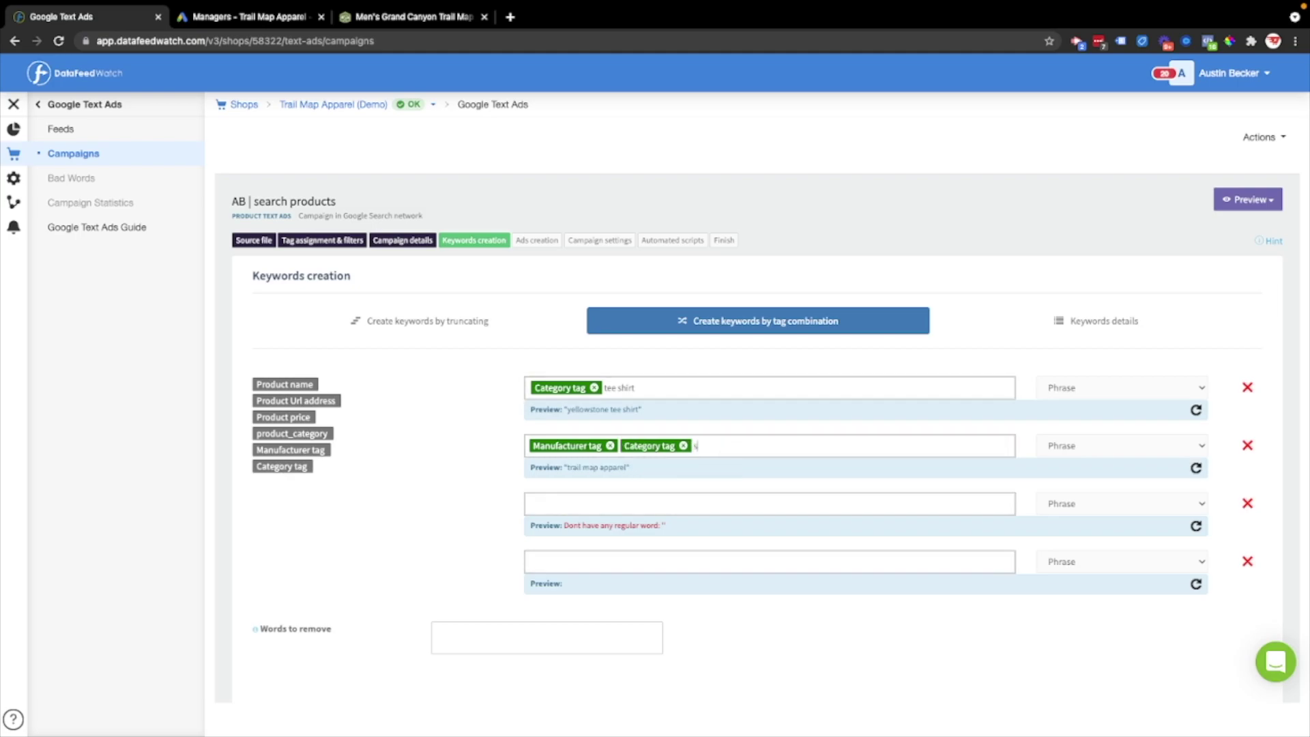
drag(570, 470, 630, 469)
double_click(653, 467)
double_click(678, 467)
scroll(418, 459, down, 2)
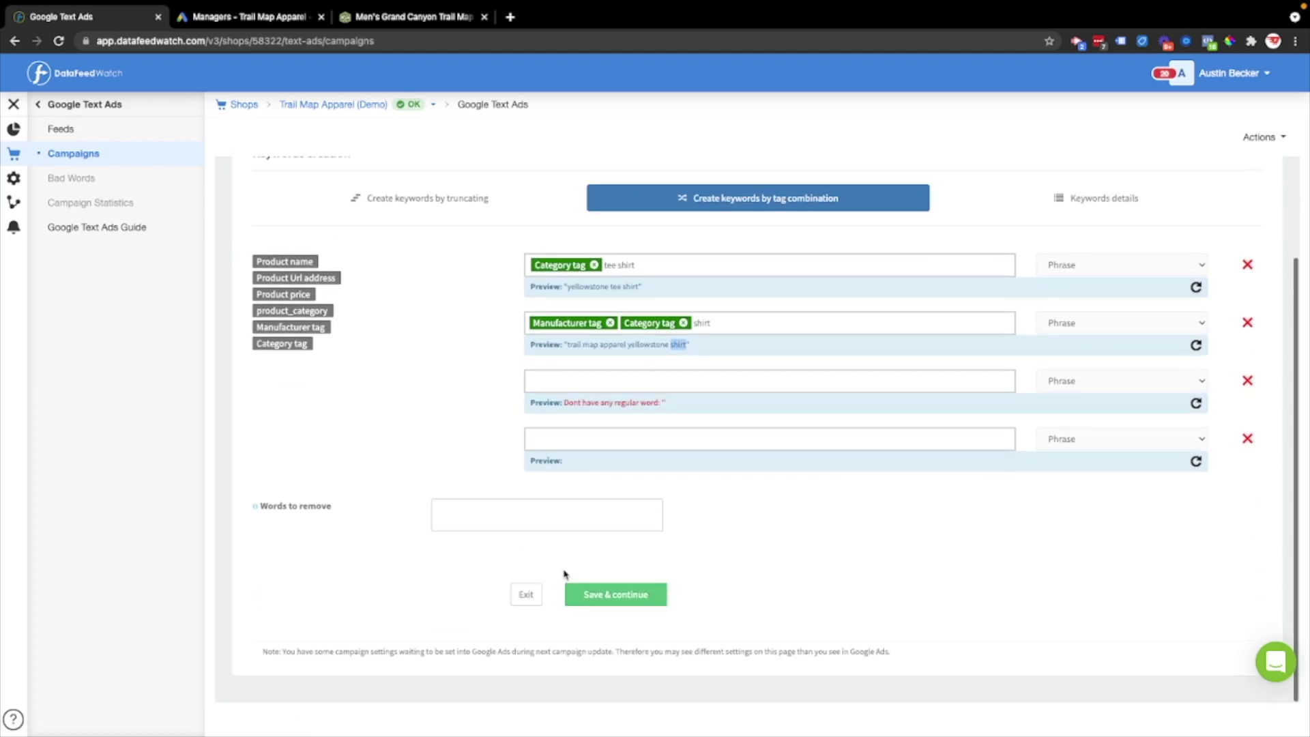
click(613, 596)
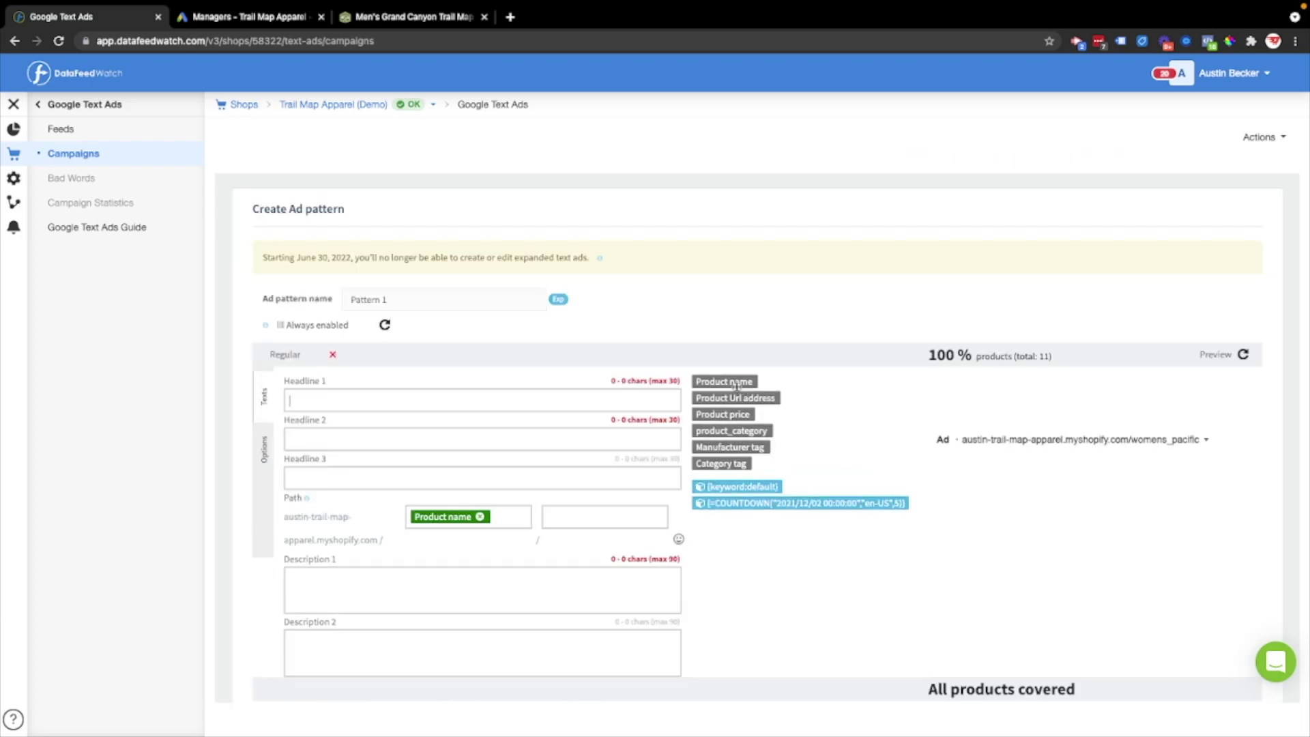
Step: Set headlines to Product name, 'from' plus Product price, and 'Free Shipping in the USA'
drag(730, 381, 502, 395)
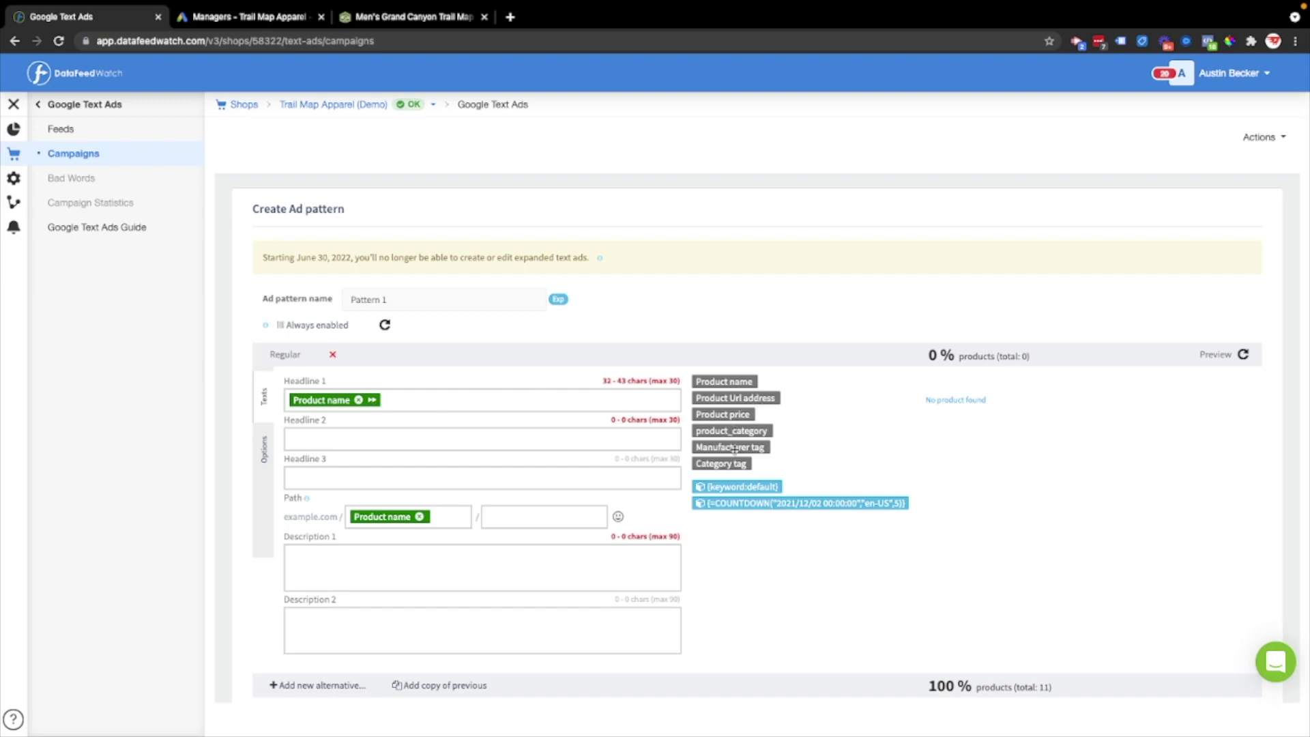
text(from)
click(724, 415)
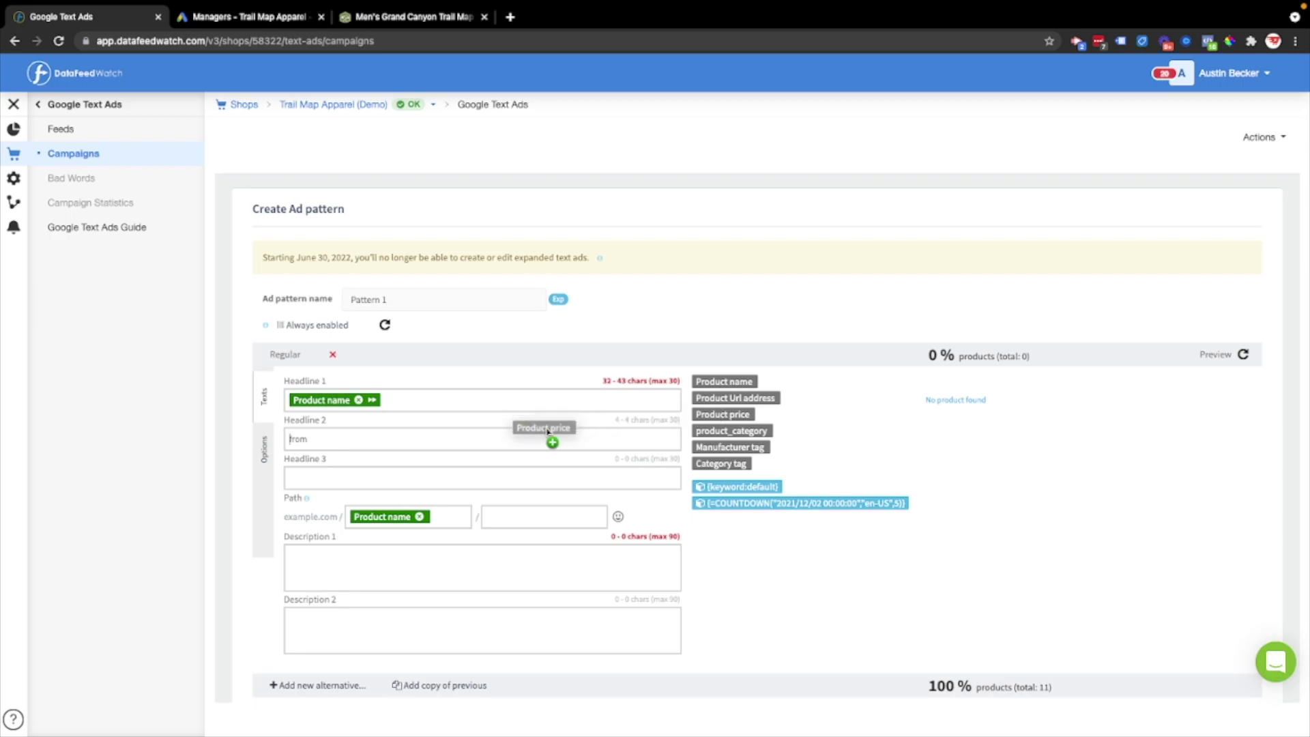
key(Tab)
text(U)
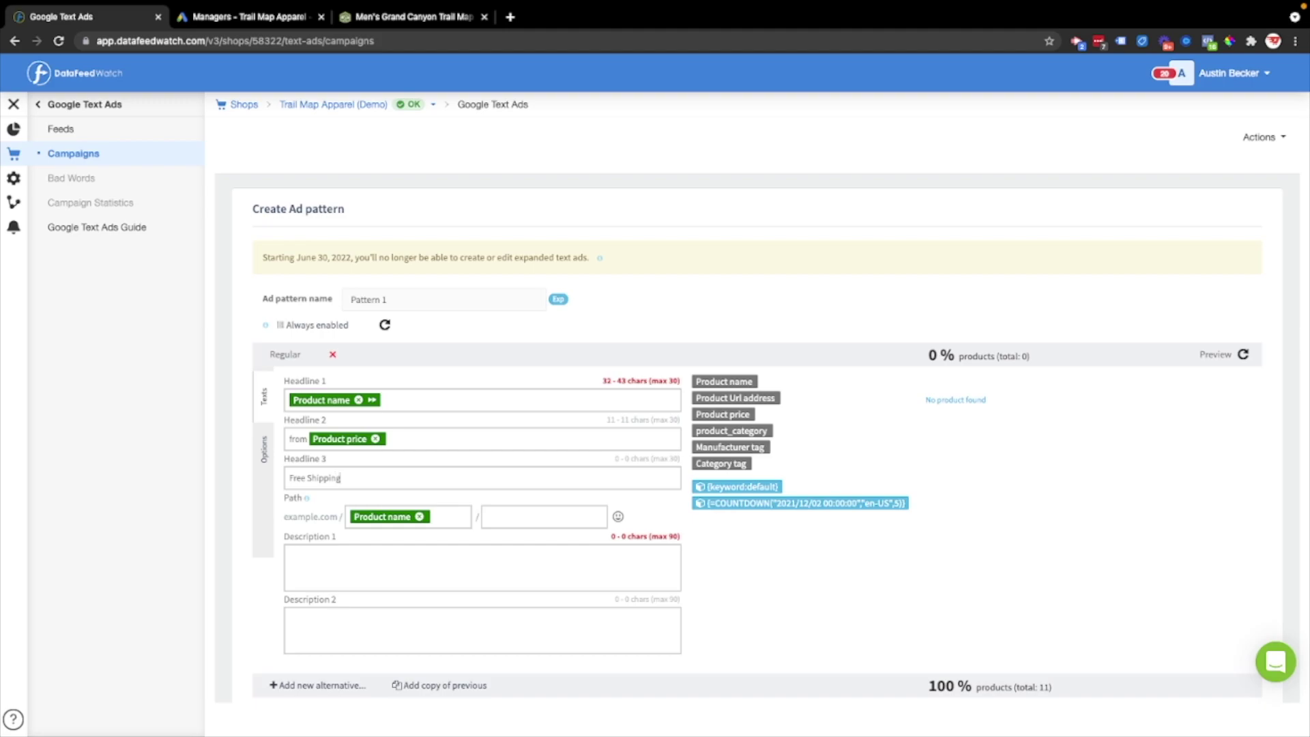
text(ree Shipping in the USA)
Step: Use Product name in both descriptions and refresh the ad preview, noting Headline 1's length
drag(742, 380, 466, 554)
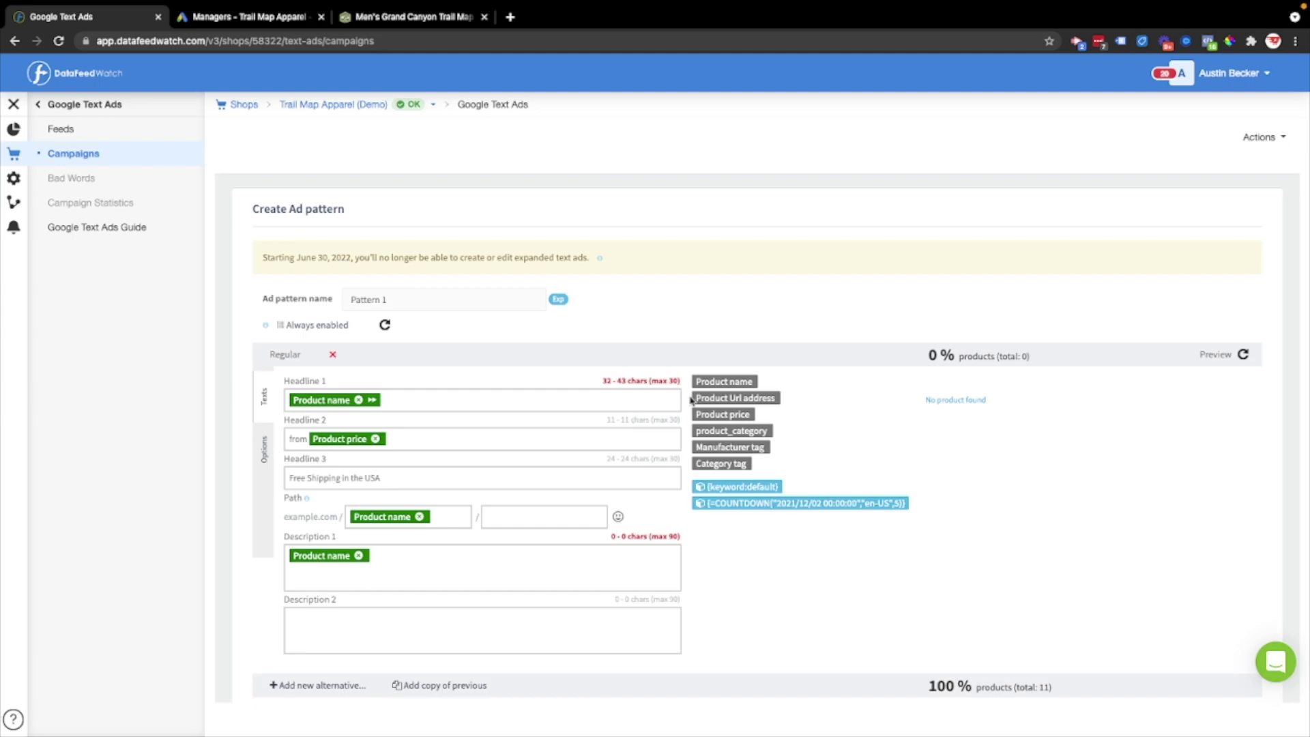
drag(737, 380, 400, 635)
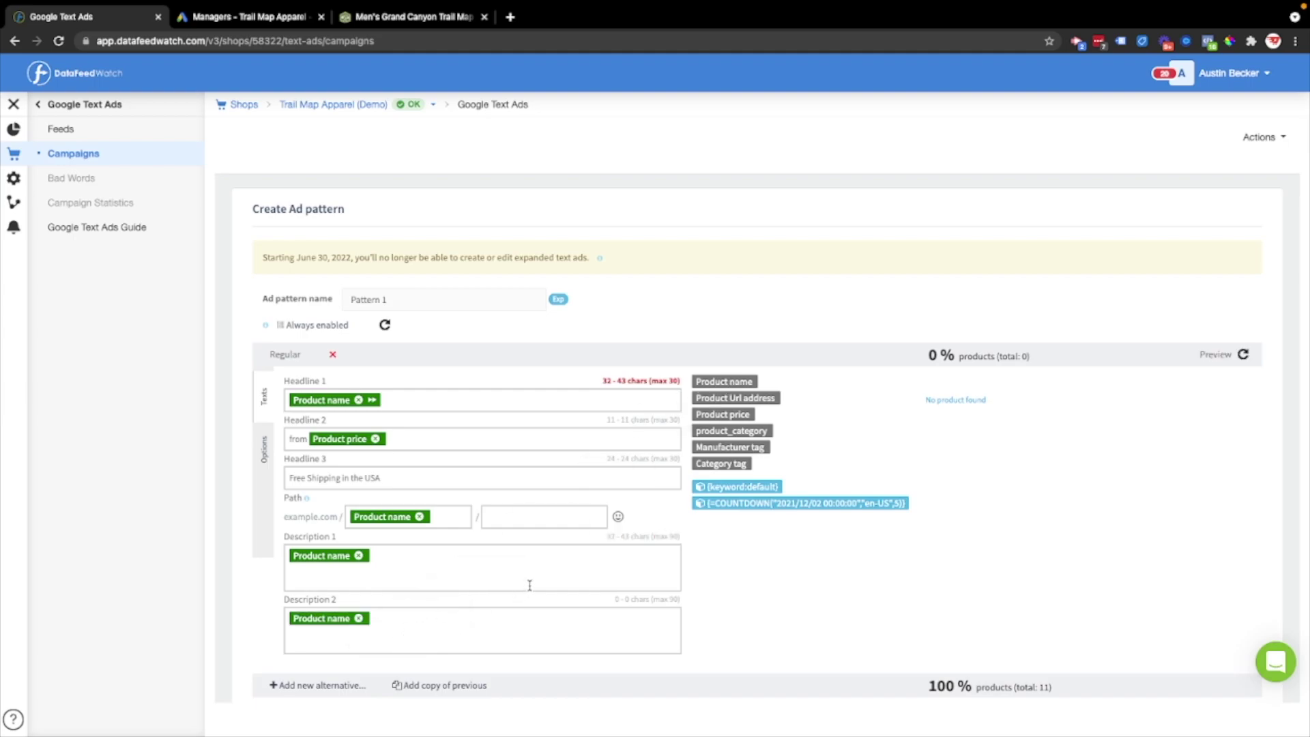
click(1244, 354)
drag(603, 380, 681, 383)
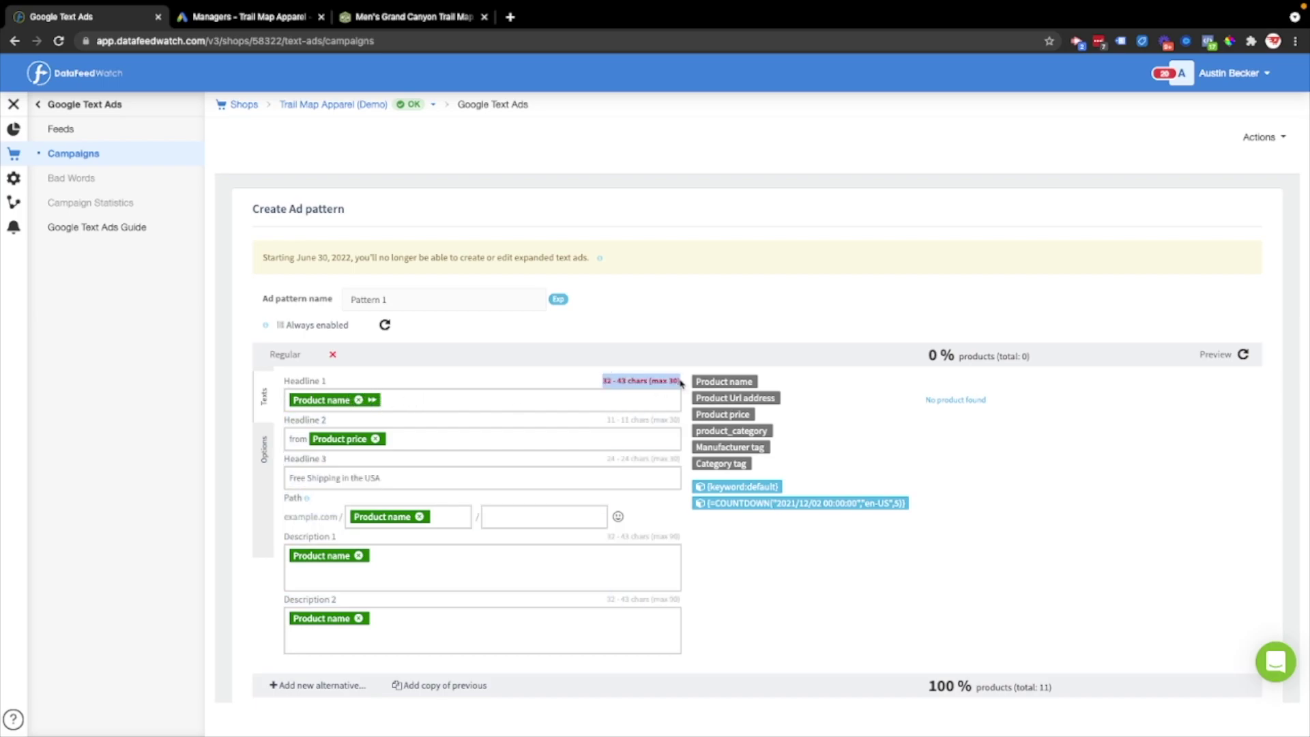
Step: Turn on product-name overflow from Headline 1 into Headline 2 and refresh the preview
click(371, 400)
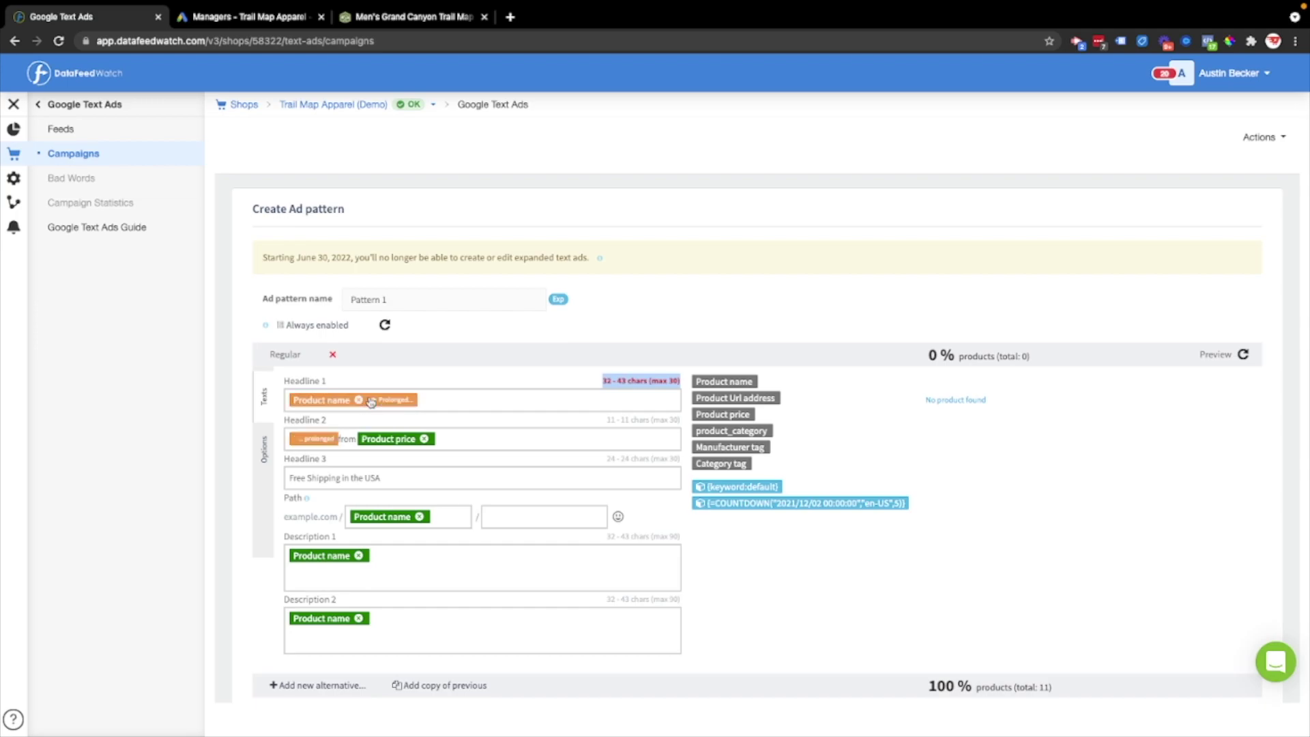
click(1244, 354)
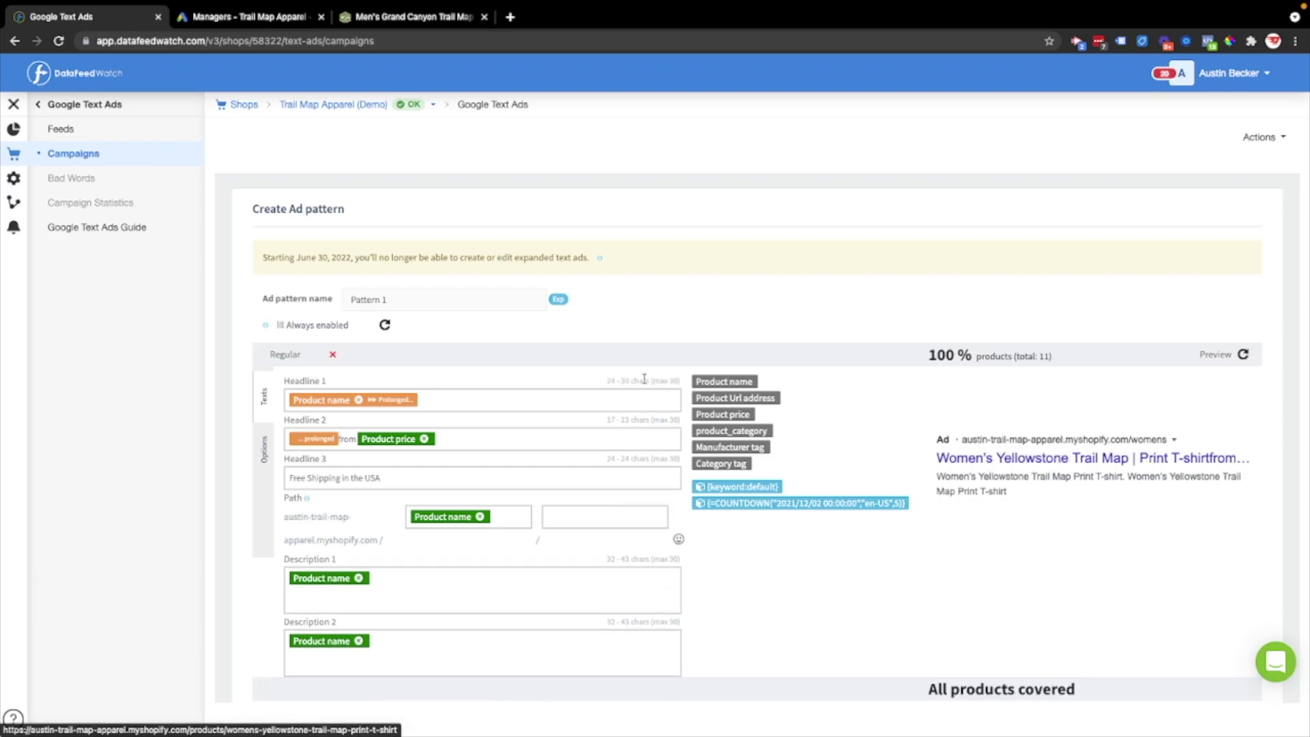
click(372, 401)
click(372, 401)
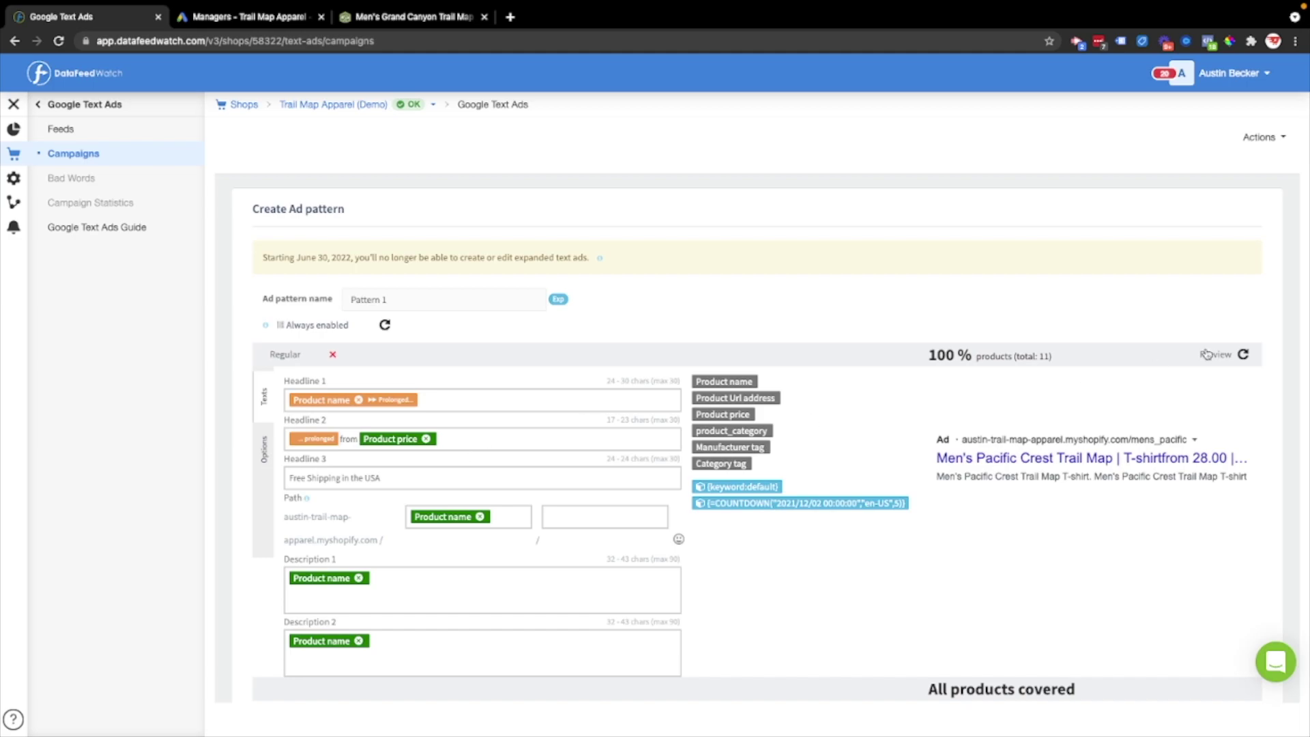
Step: Cycle the ad preview to another product, confirming all 11 products are covered
click(1243, 355)
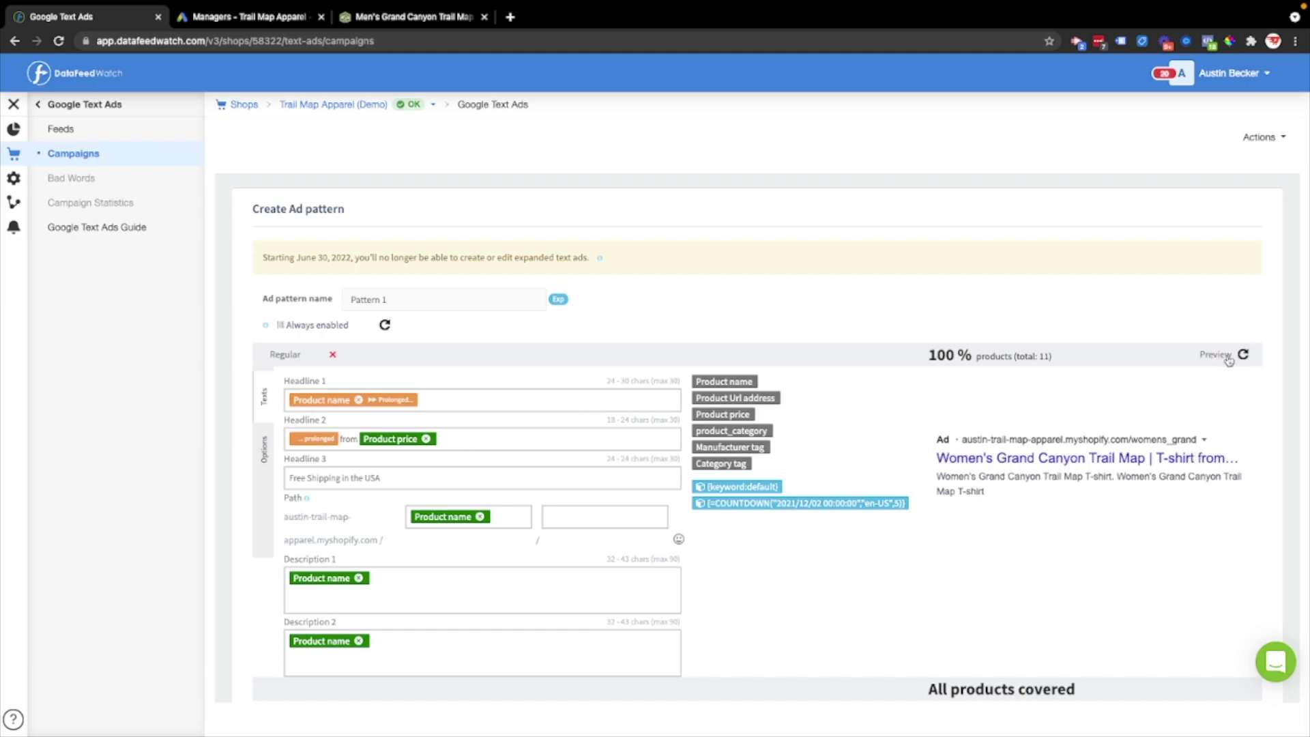
drag(930, 355, 1092, 363)
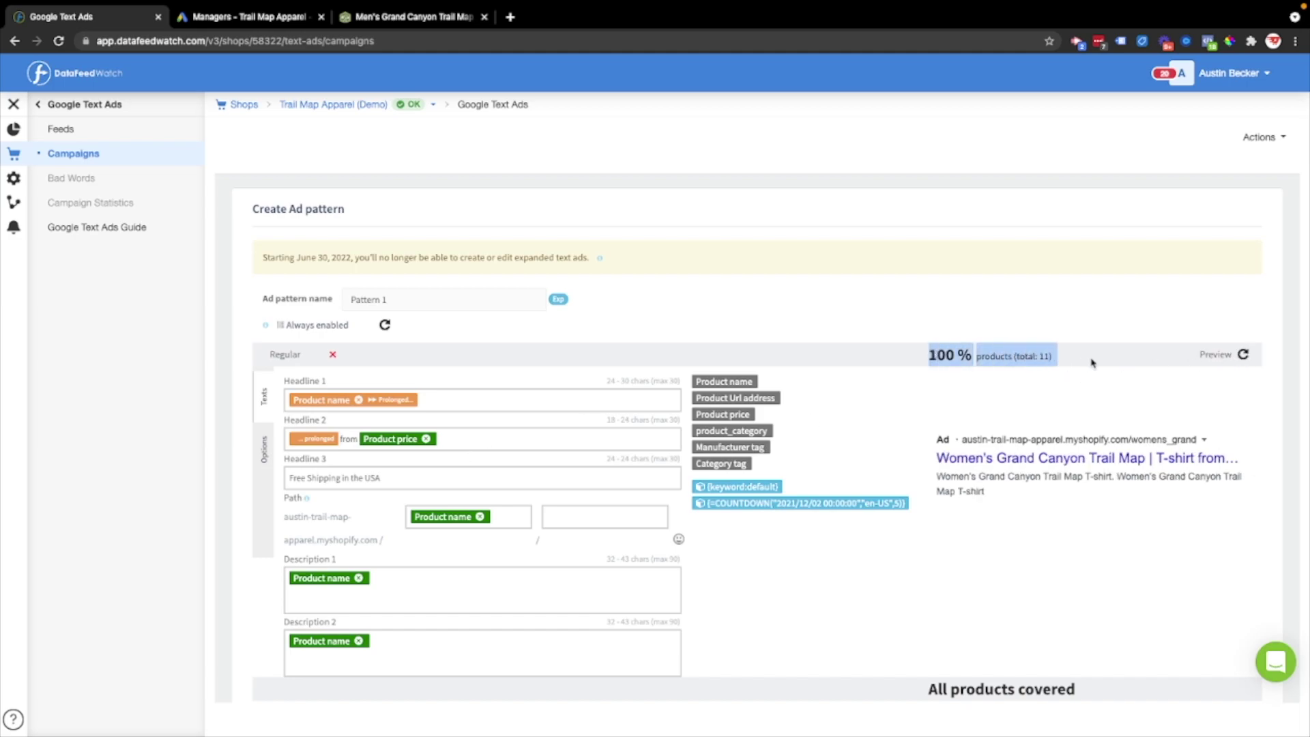
click(940, 587)
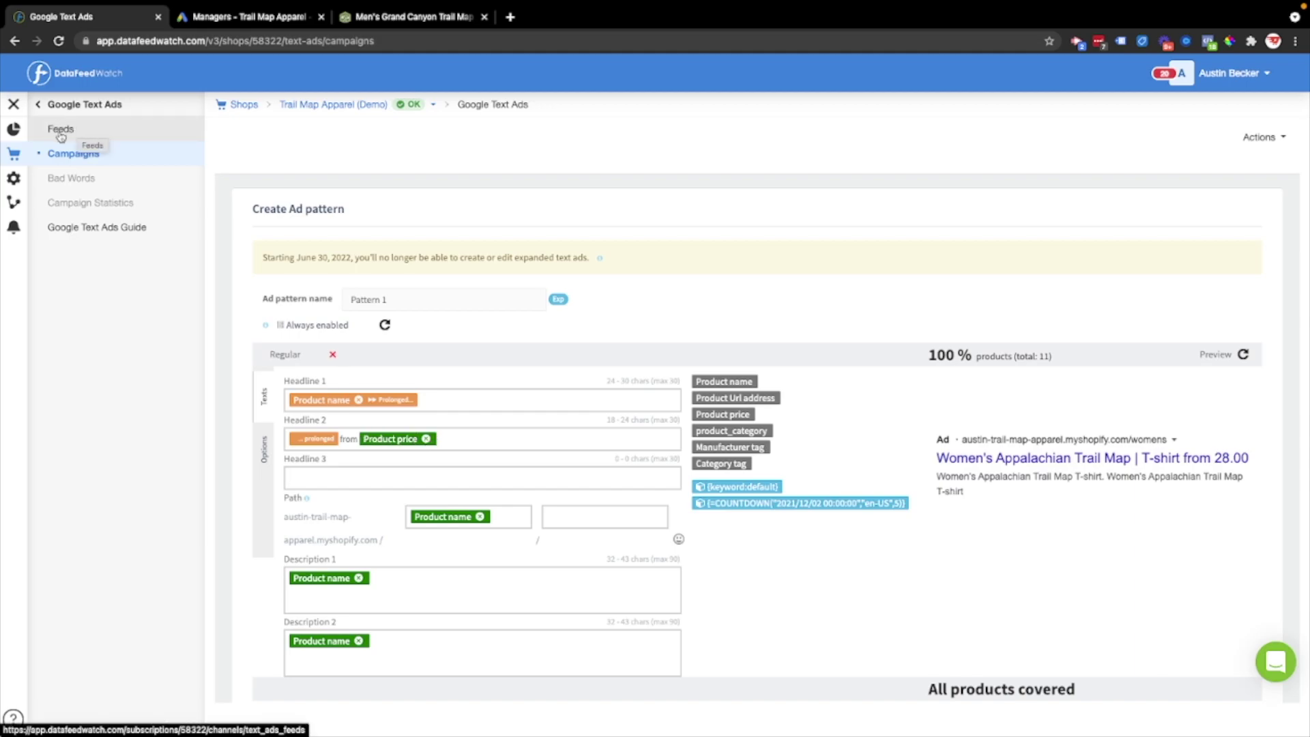
Step: Open the mapping for Text Ads Feed - Demo Store
click(61, 132)
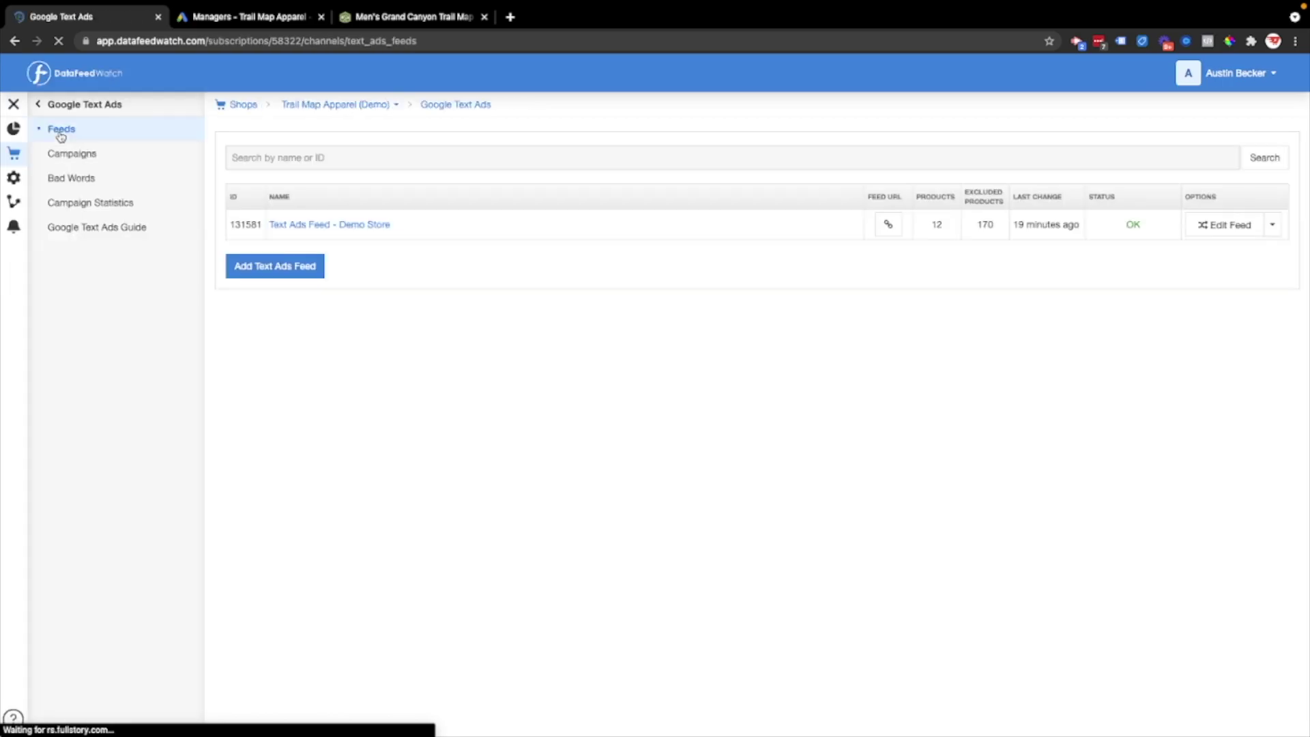
click(328, 230)
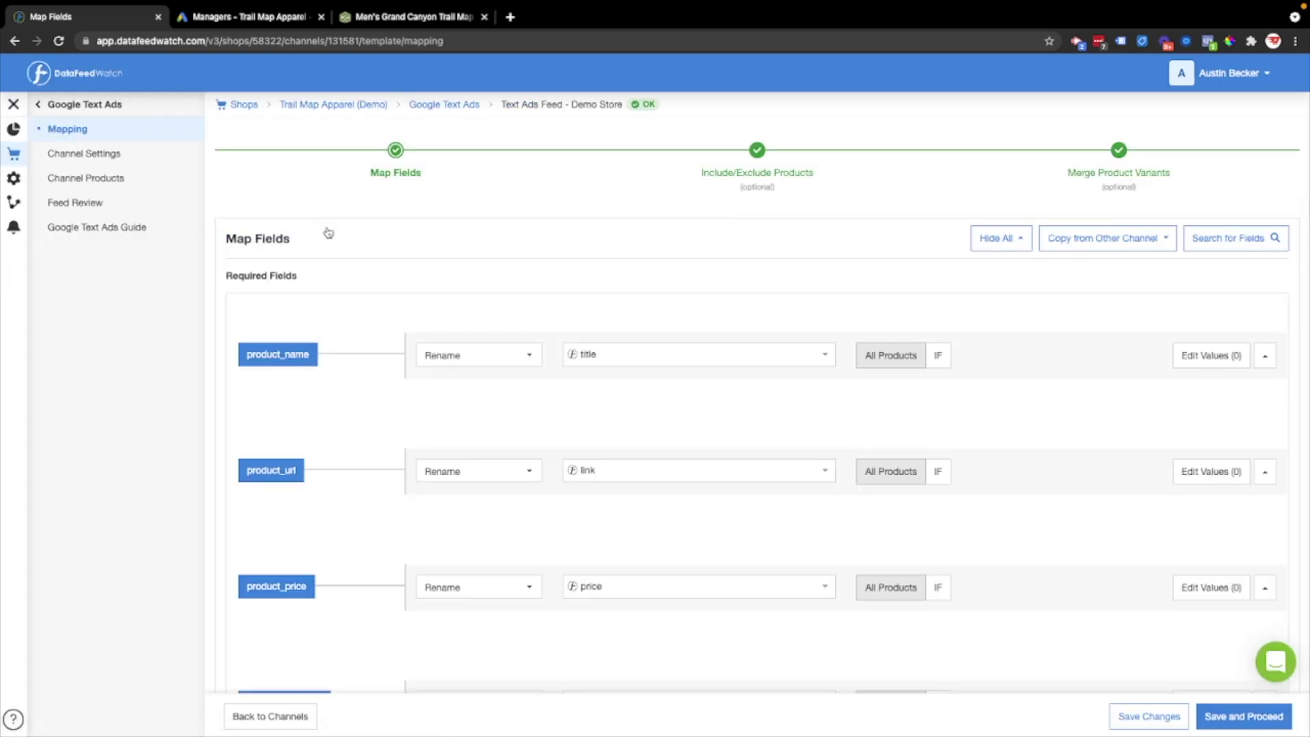
scroll(338, 480, down, 5)
scroll(236, 311, up, 3)
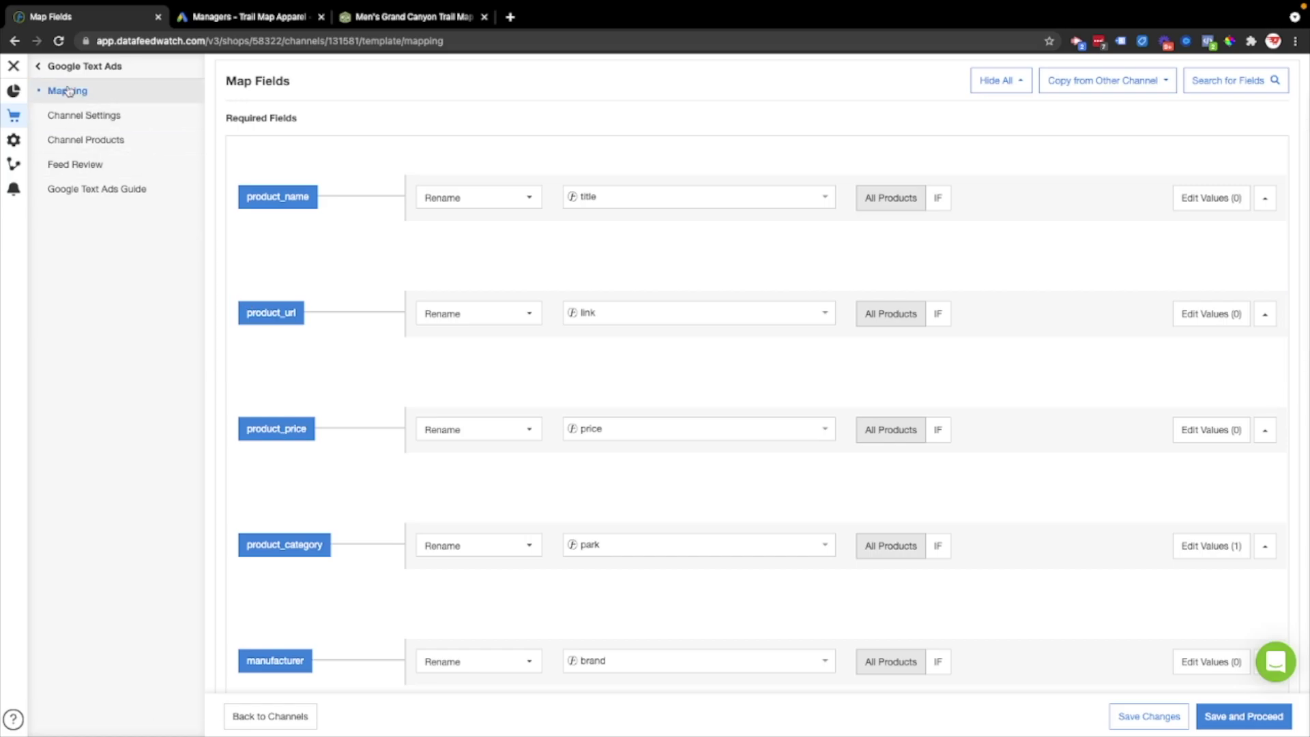
scroll(413, 497, down, 2)
scroll(413, 496, up, 5)
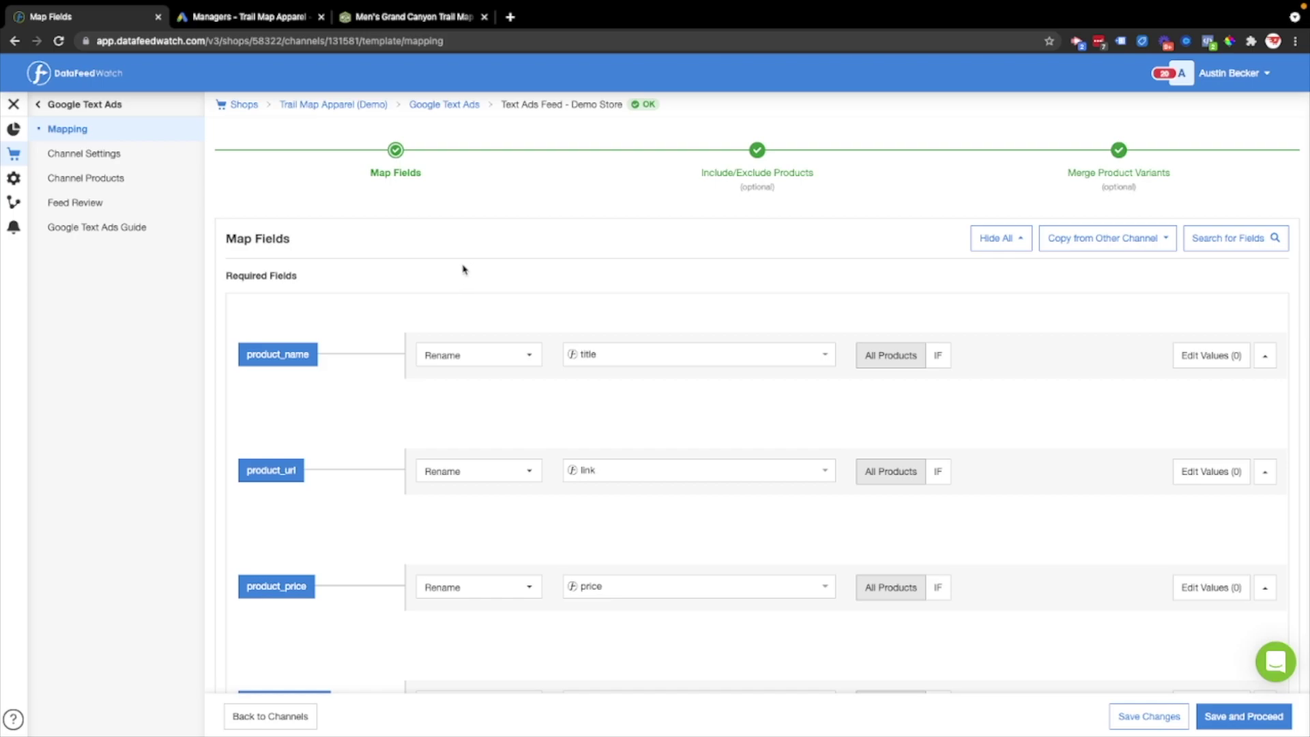
scroll(462, 269, down, 3)
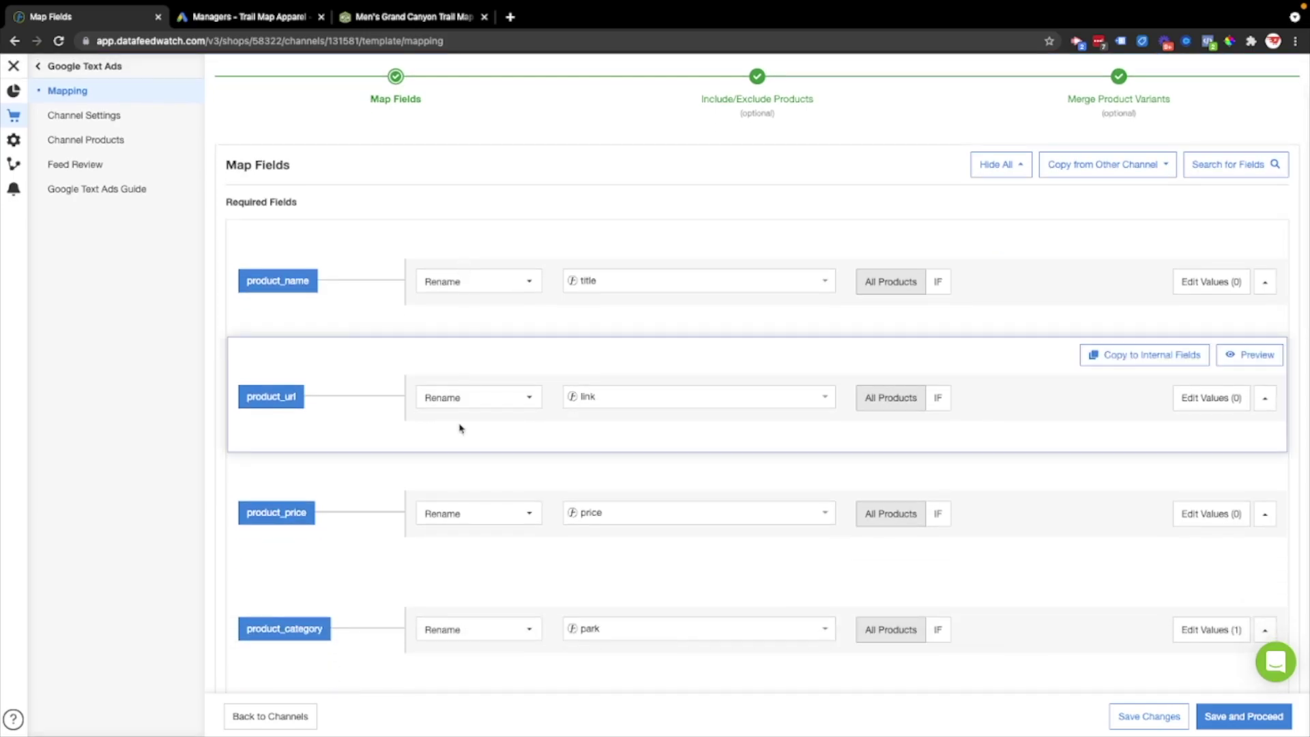
scroll(459, 428, down, 12)
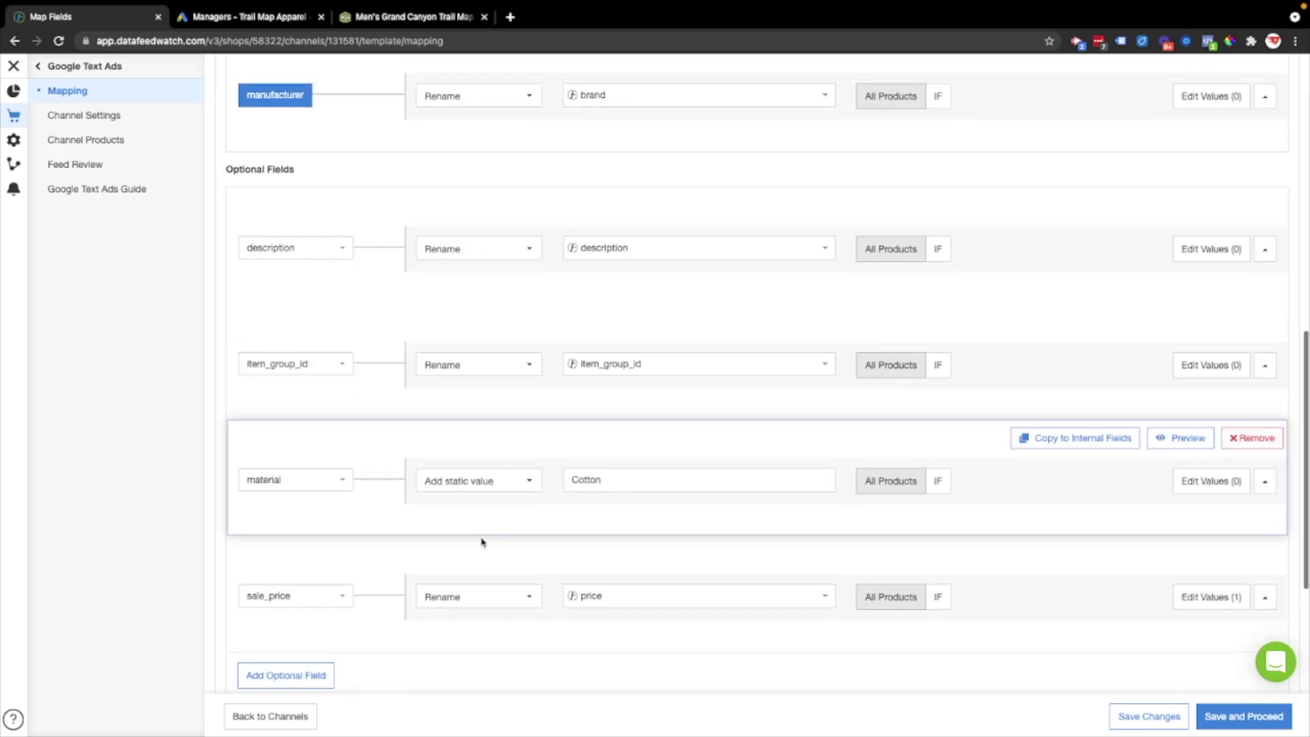
Step: Add the gender optional field to the feed mapping
click(277, 460)
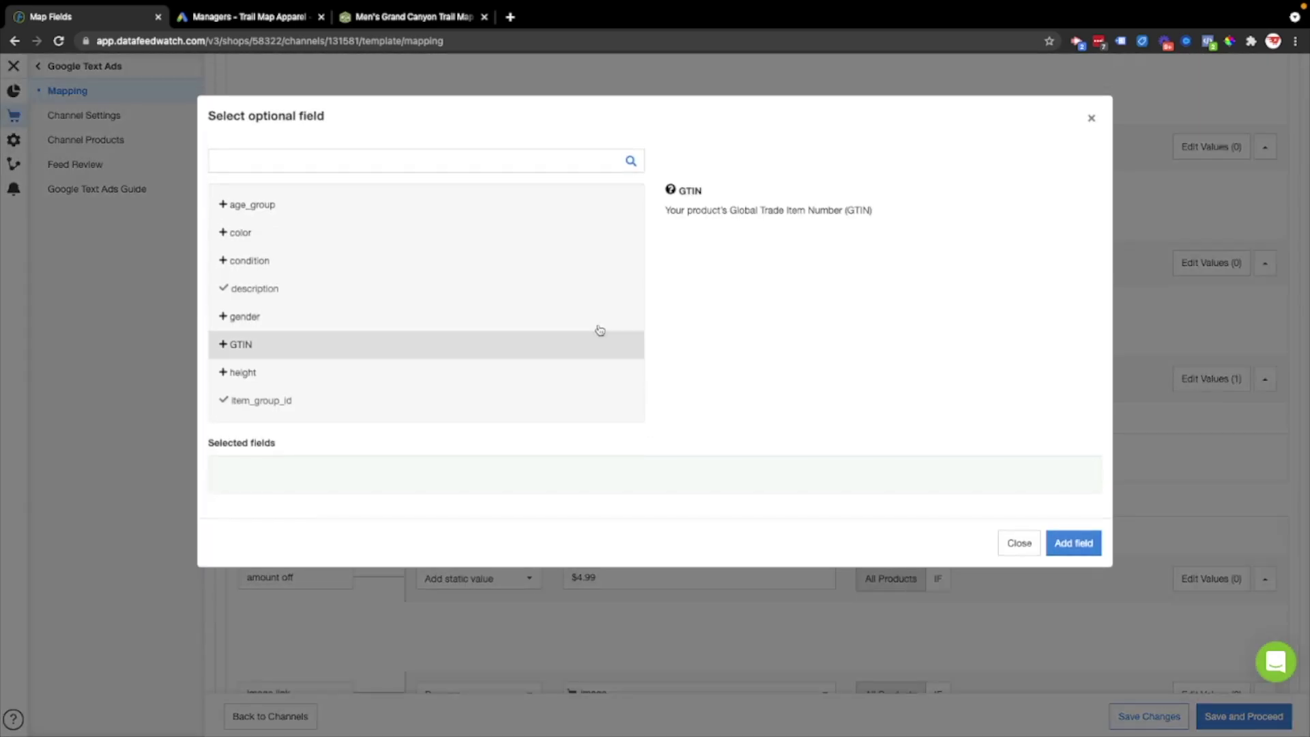
text(gen)
click(245, 205)
click(1074, 542)
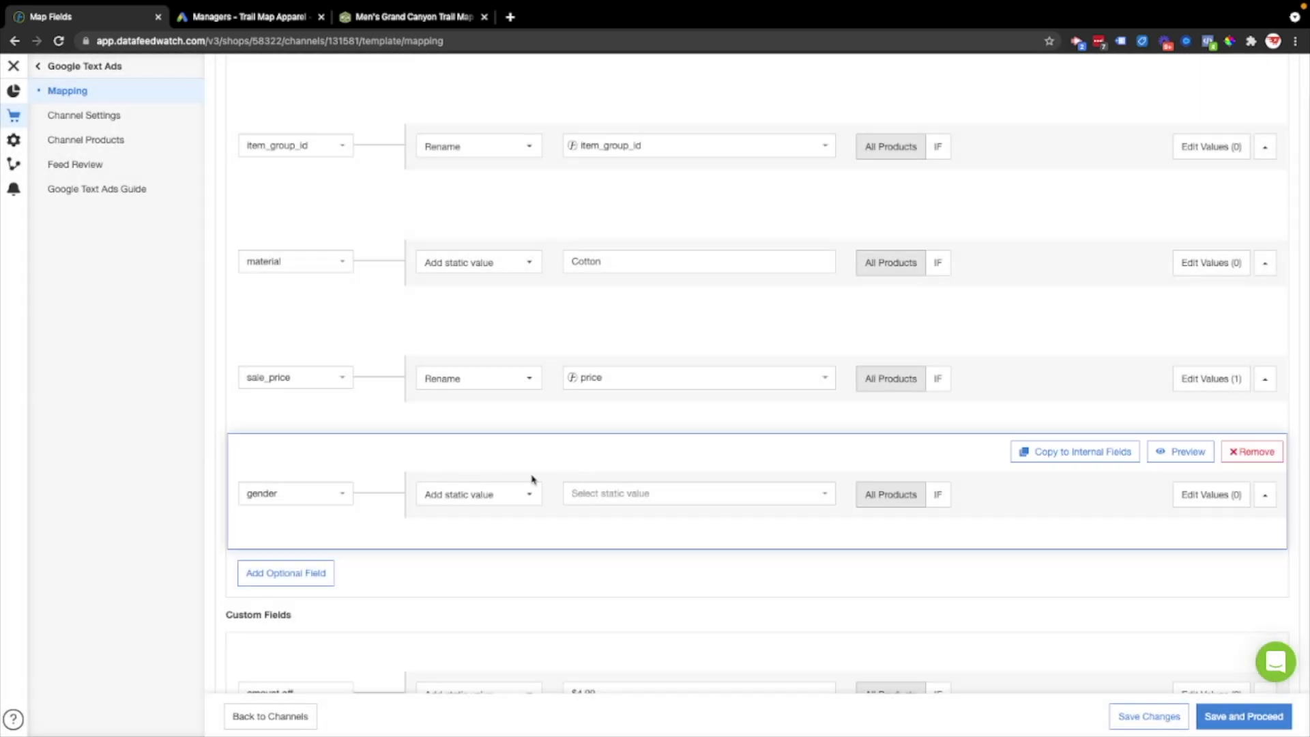
Step: Set gender to female when the title includes women
click(497, 489)
click(618, 493)
click(586, 578)
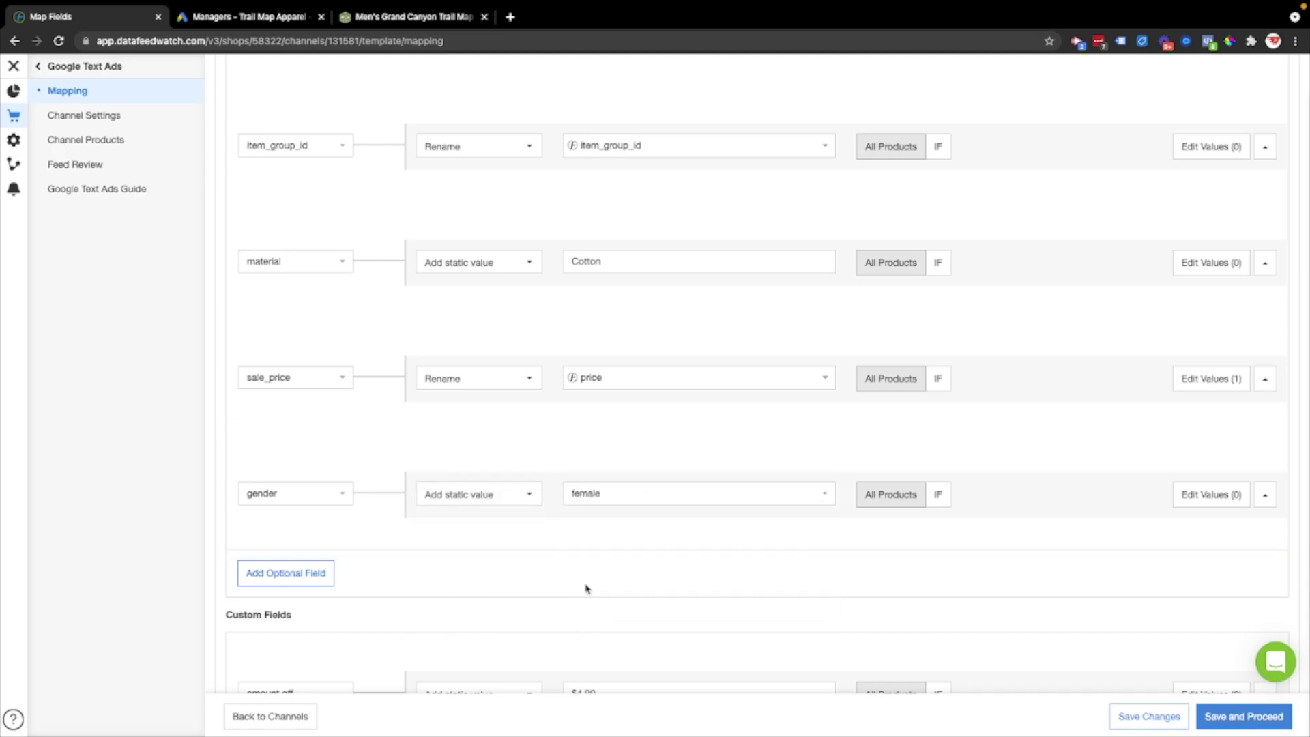
click(938, 495)
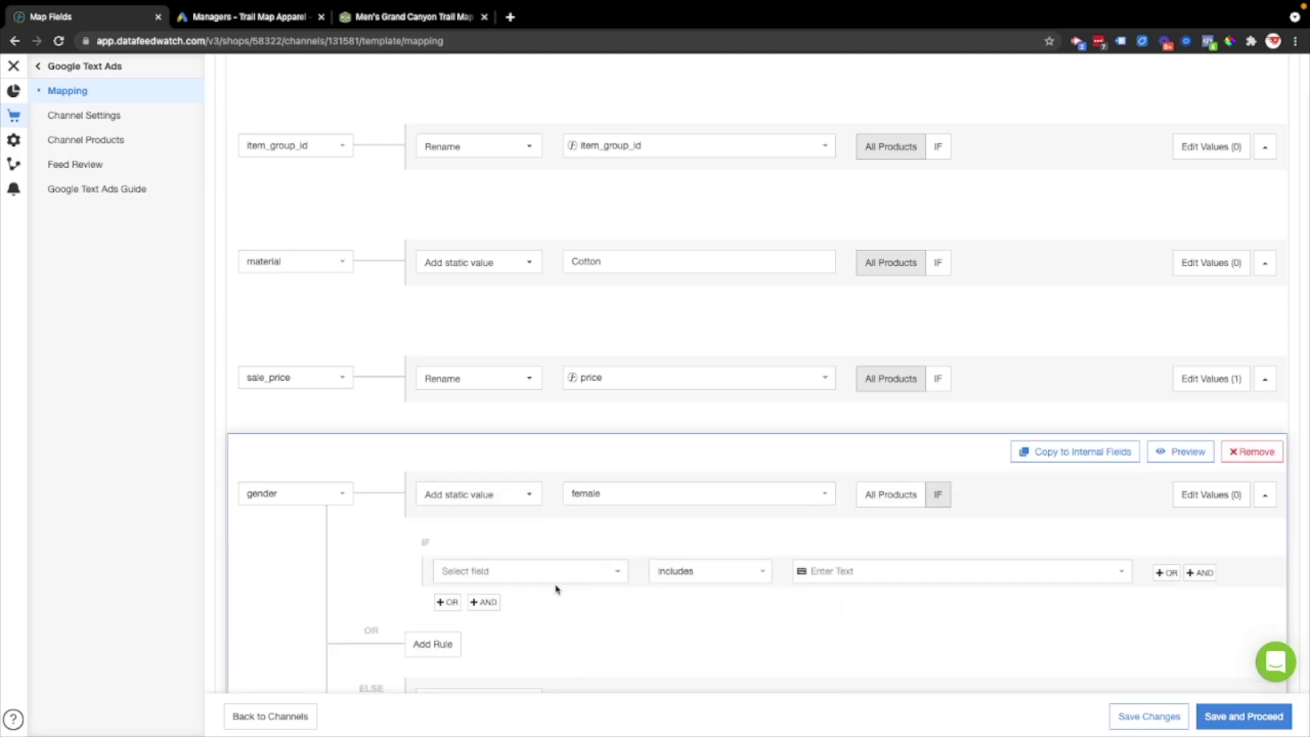
click(537, 573)
text(title)
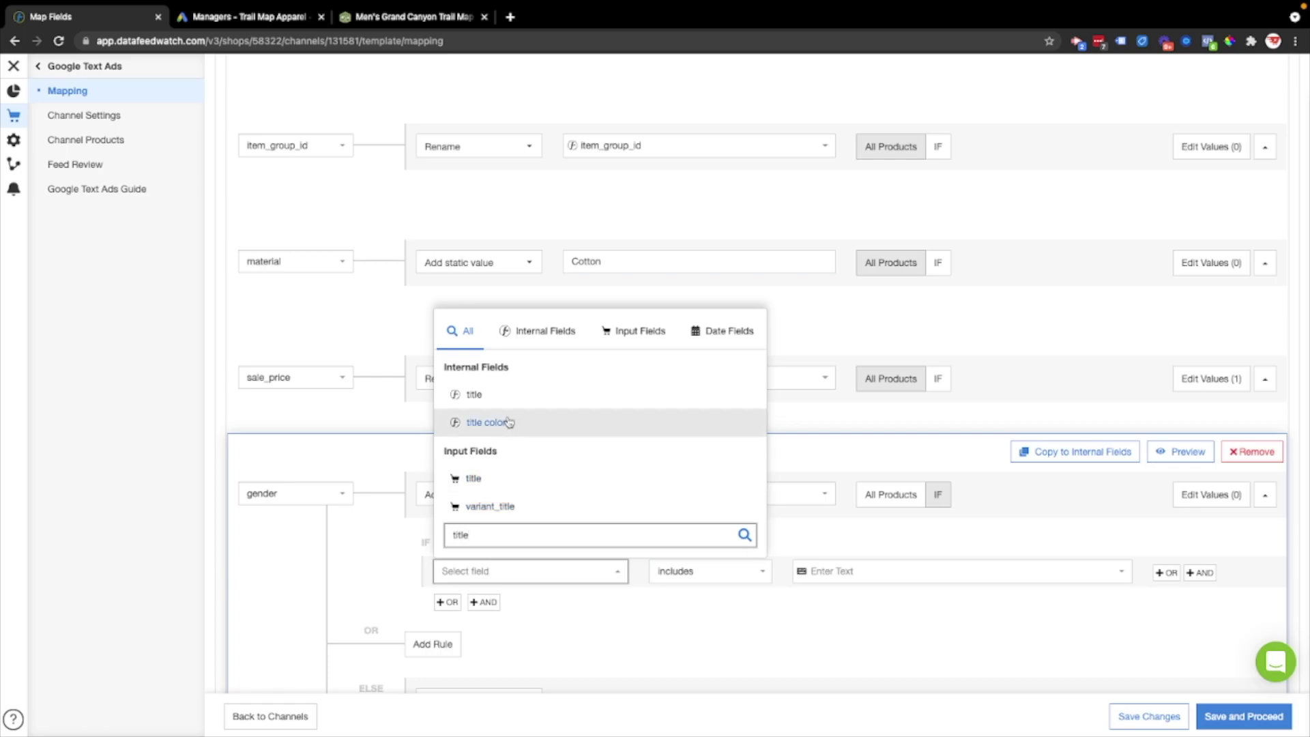
click(483, 421)
click(862, 571)
text(wp)
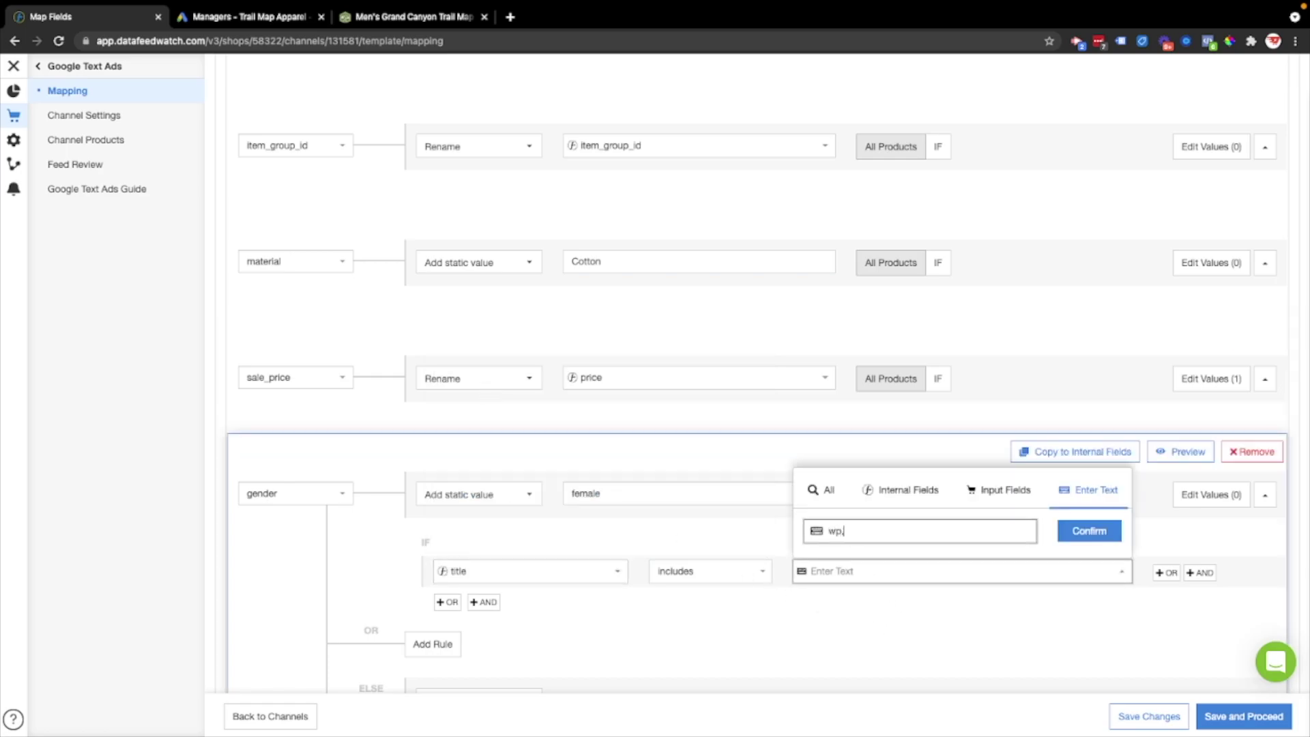
click(1104, 534)
Step: Add a male rule for men titles and make unisex the fallback value
scroll(632, 629, down, 3)
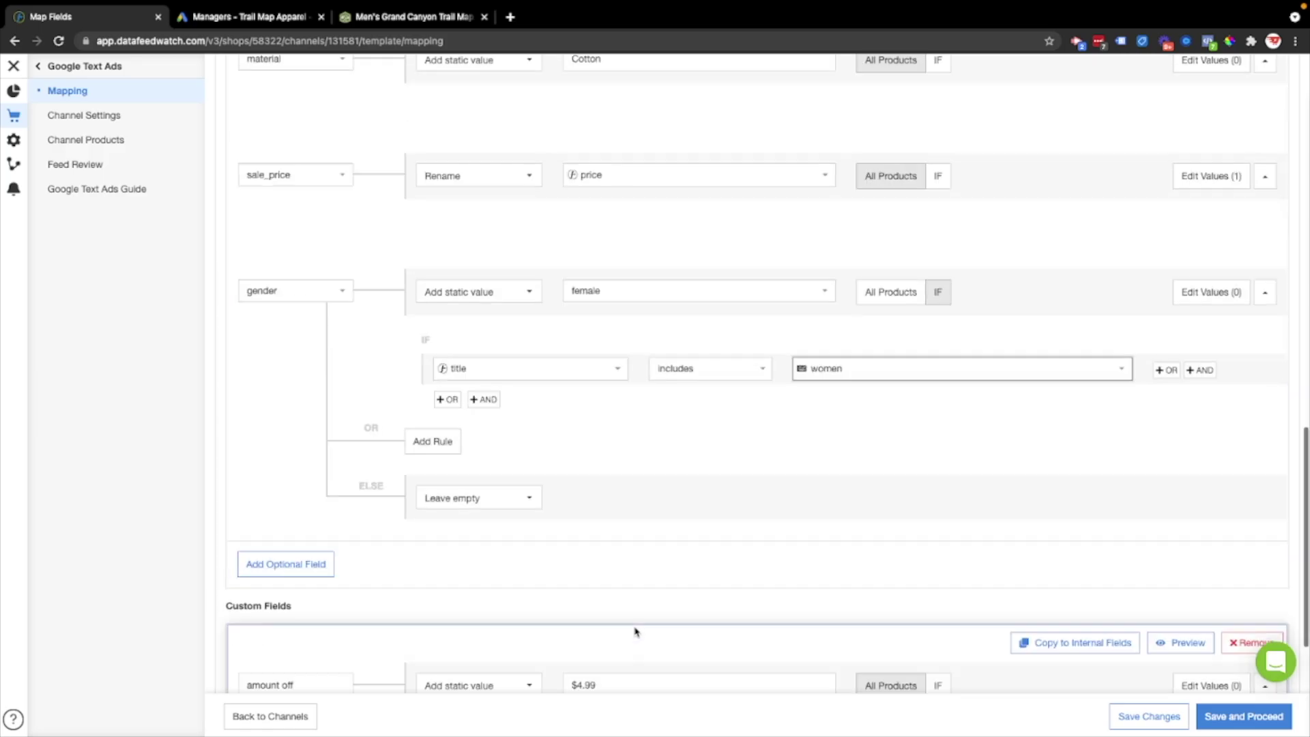
click(436, 442)
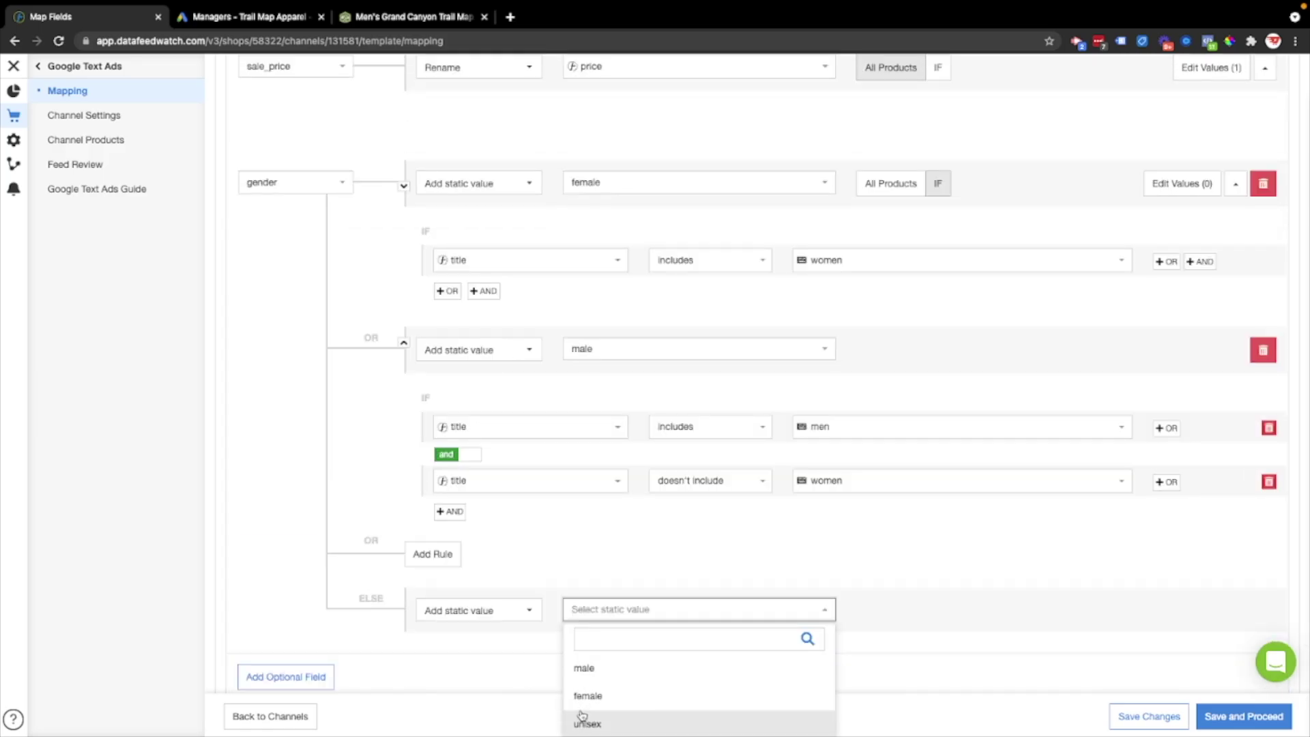
click(583, 718)
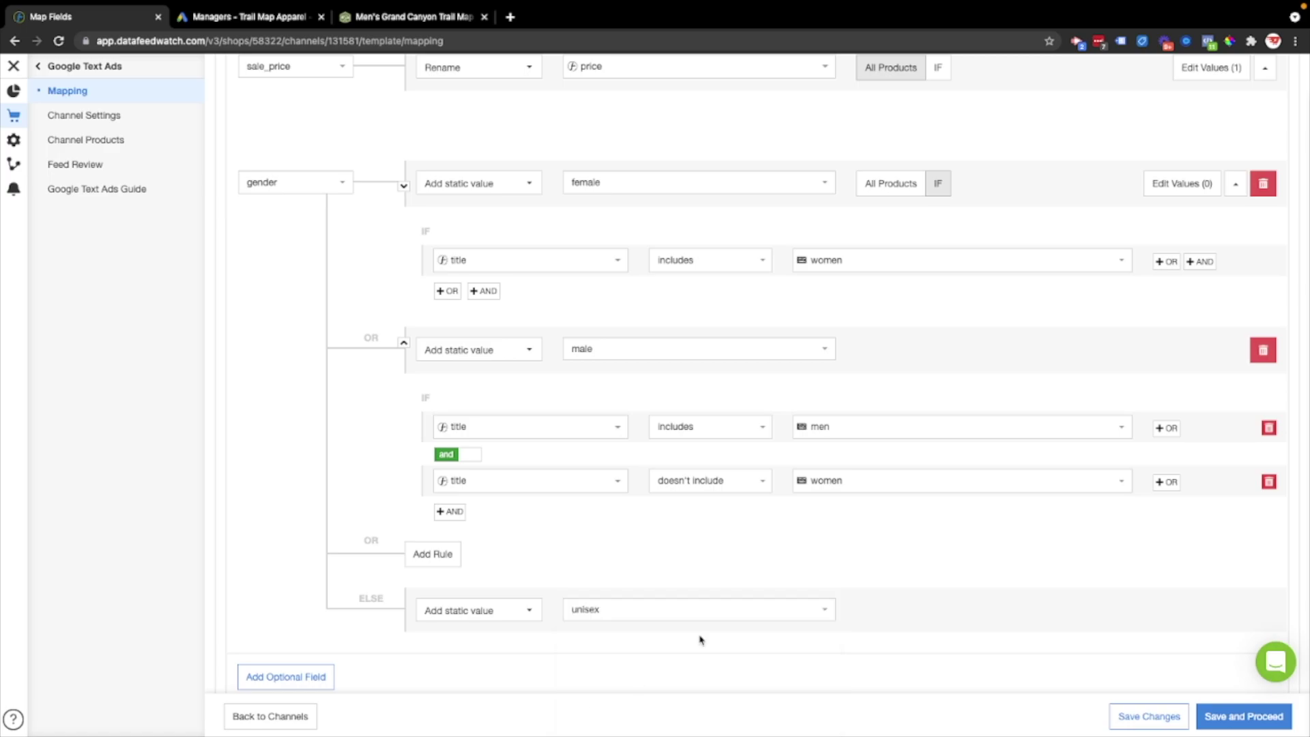
scroll(915, 290, up, 1)
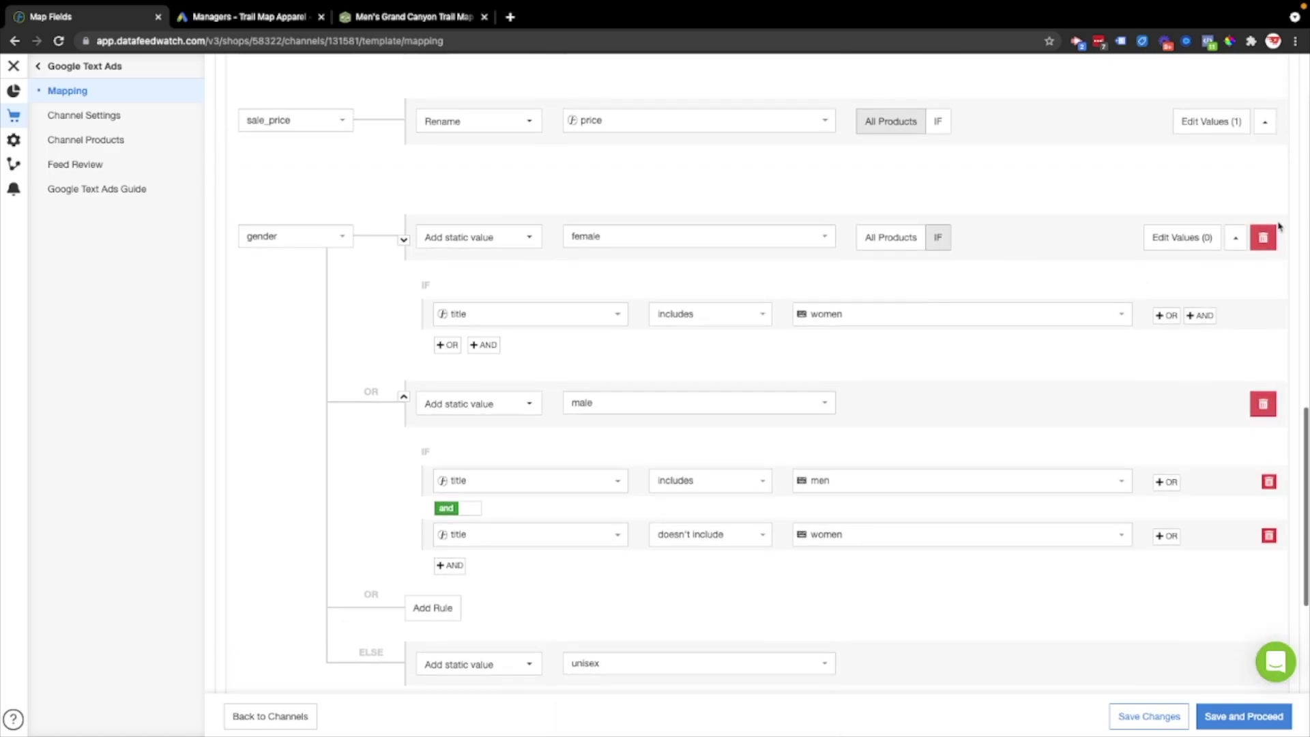
click(1188, 196)
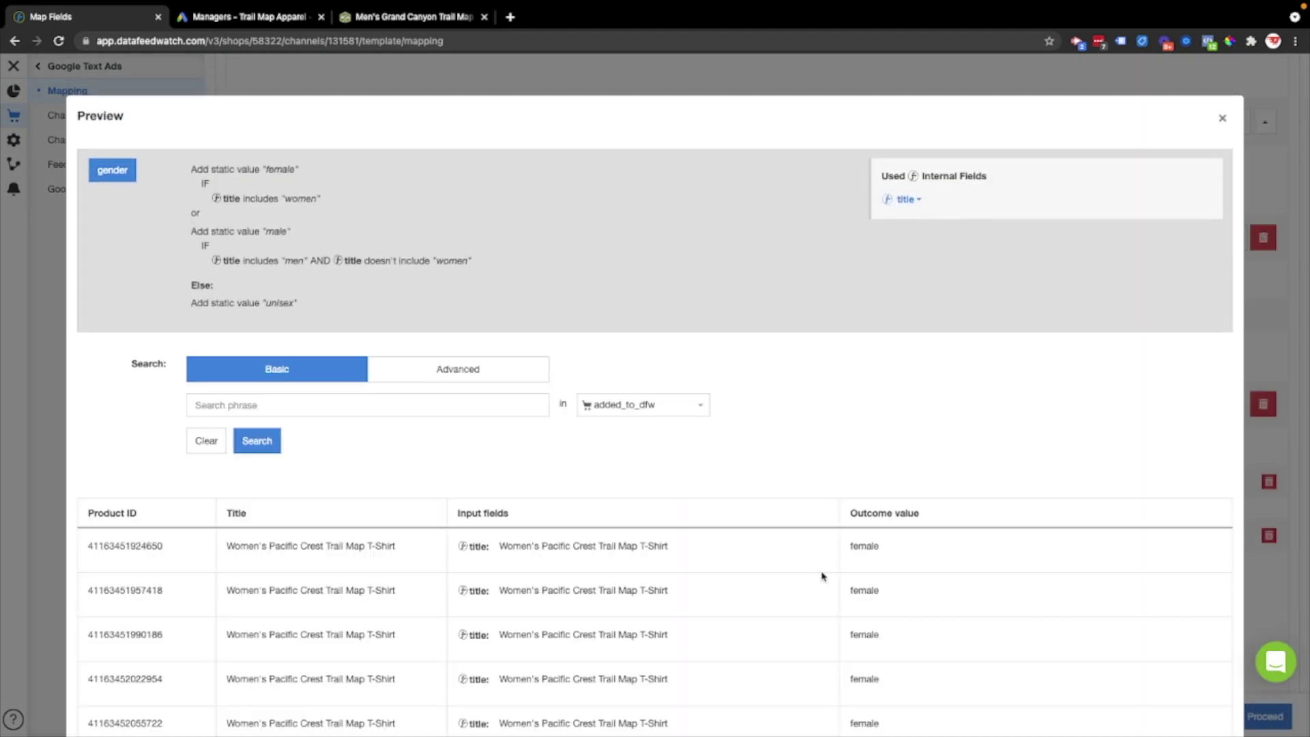
scroll(823, 577, down, 3)
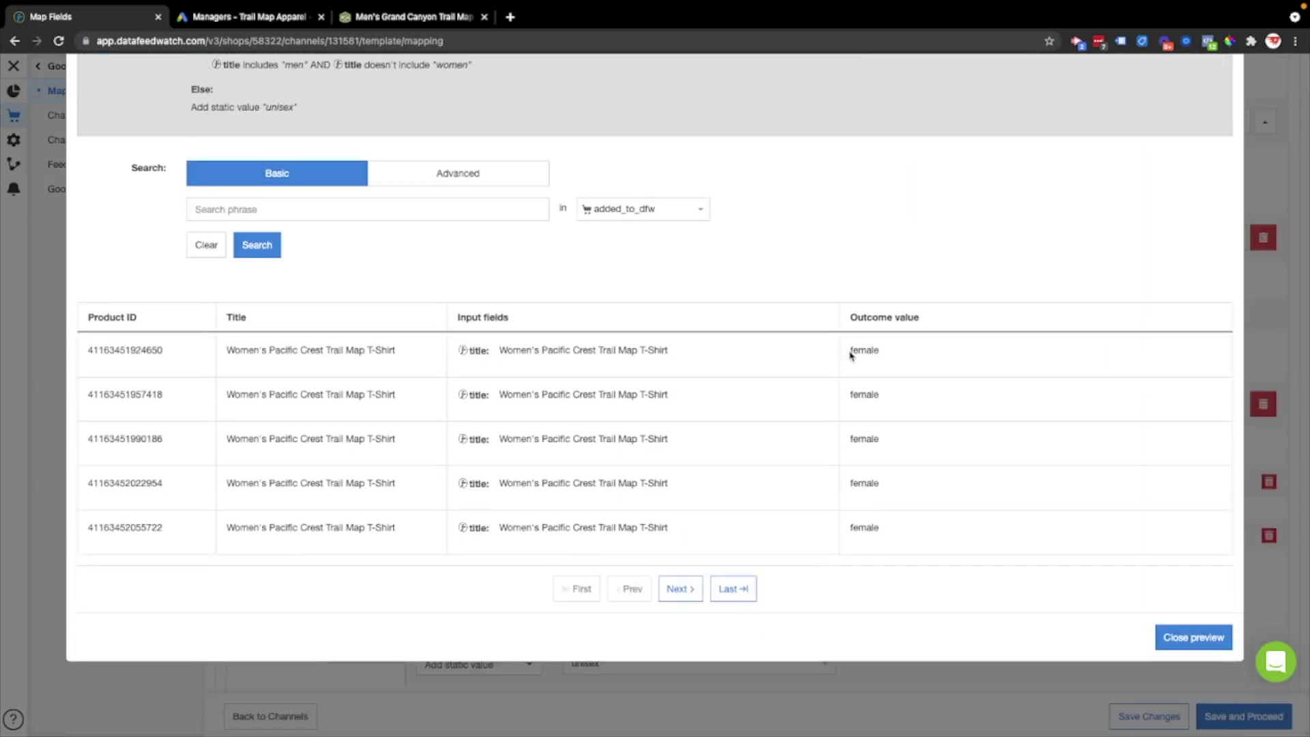
drag(851, 350, 899, 353)
Step: Remove the gender optional field from the mapping
click(1185, 639)
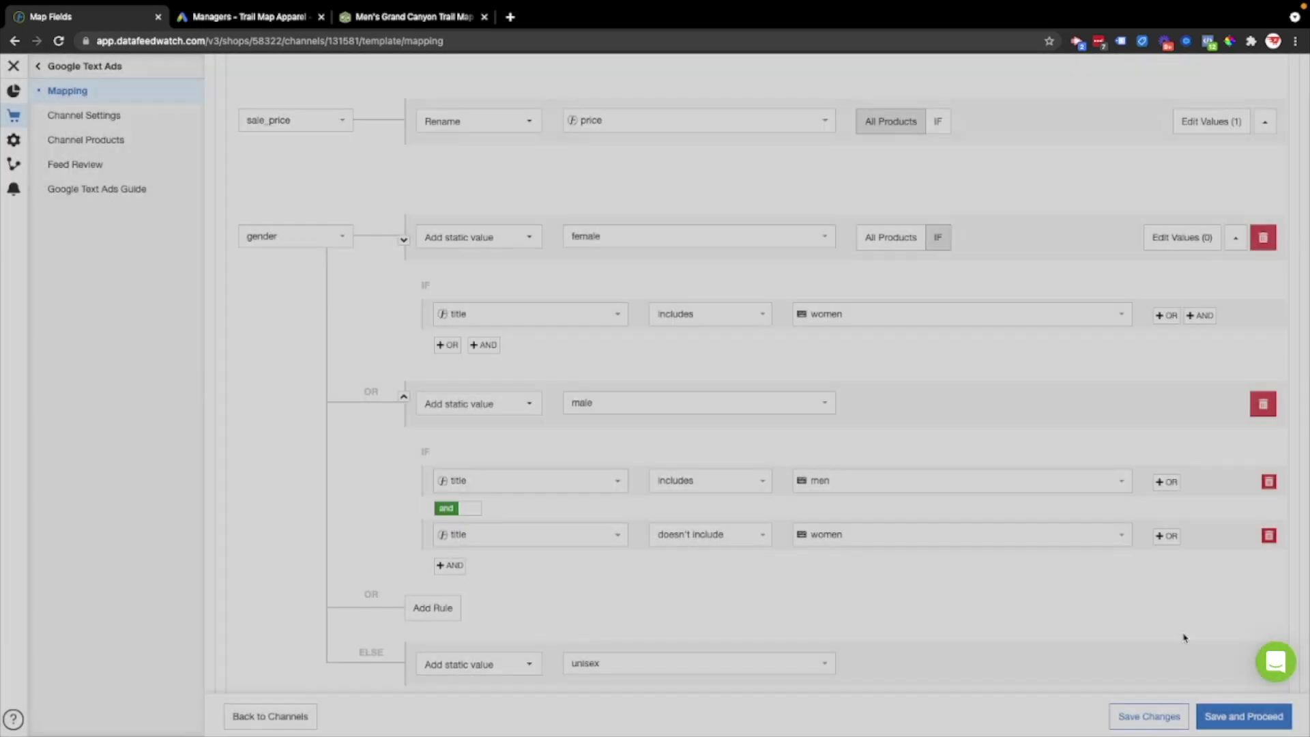
click(691, 236)
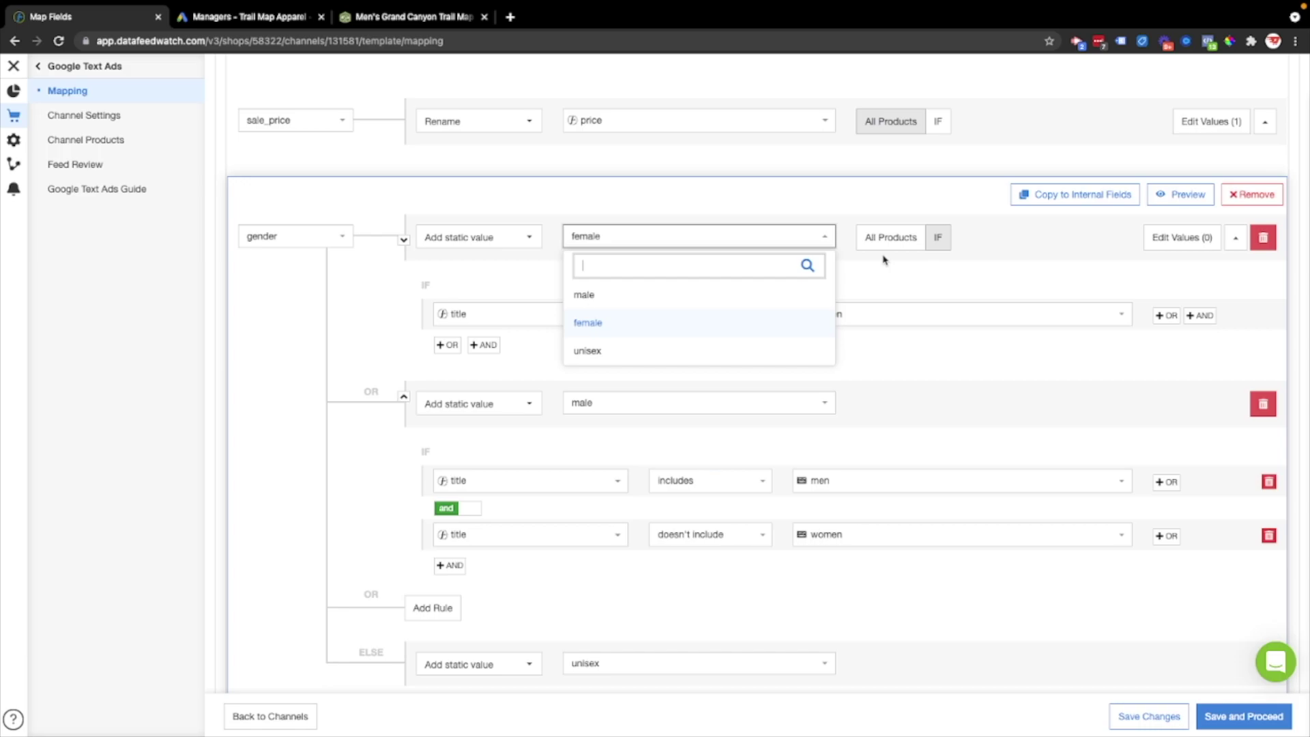
text(Women)
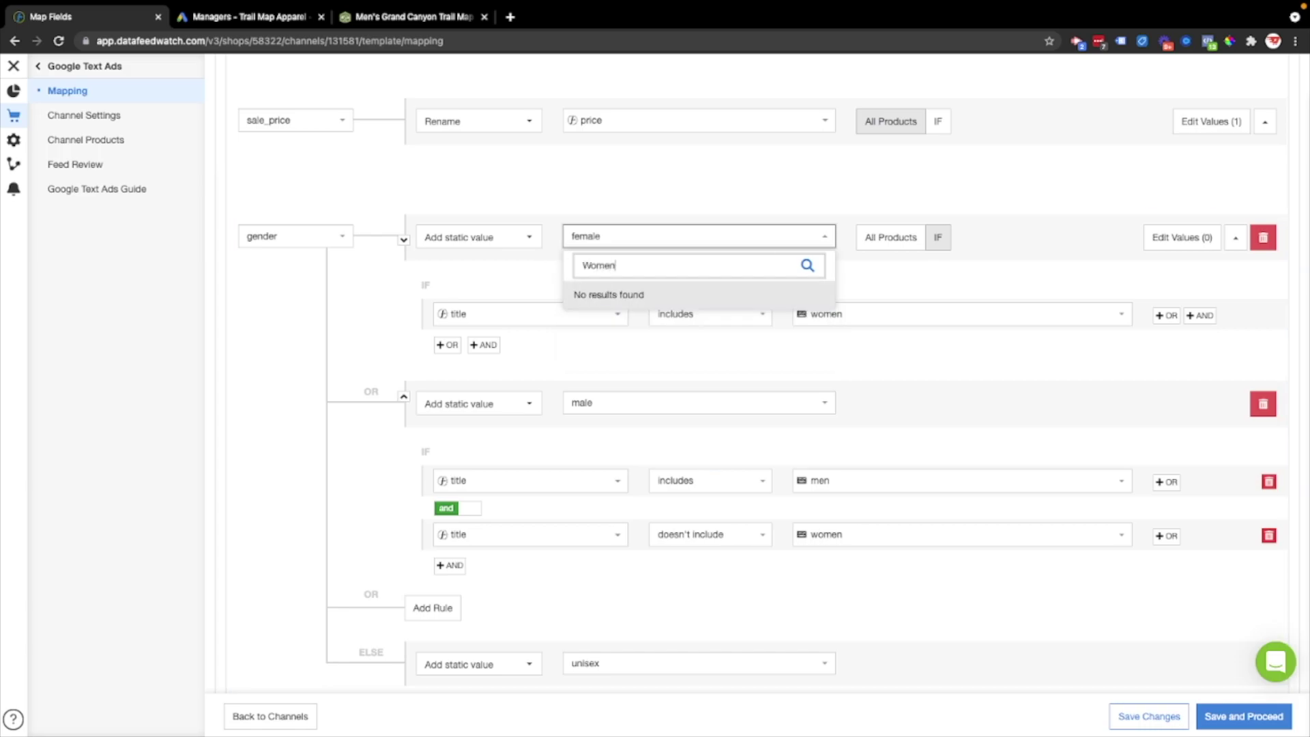
key(Escape)
click(625, 251)
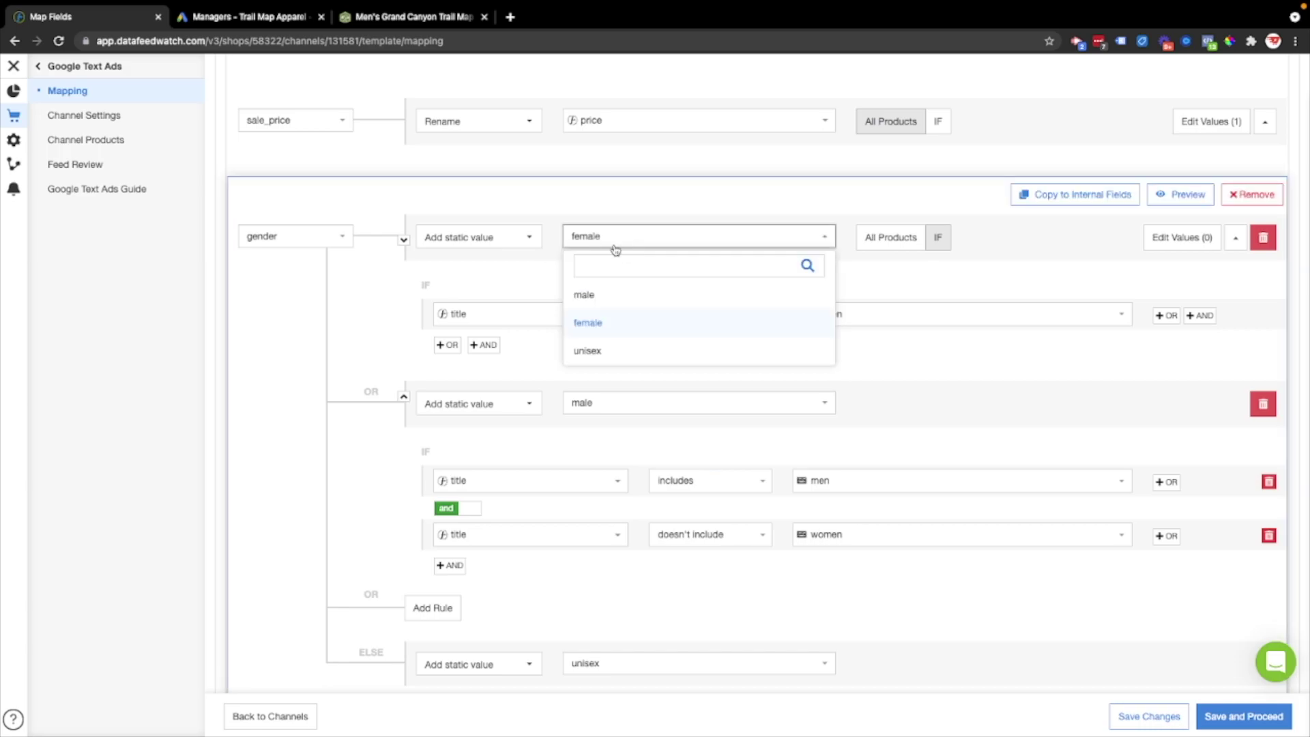
click(336, 241)
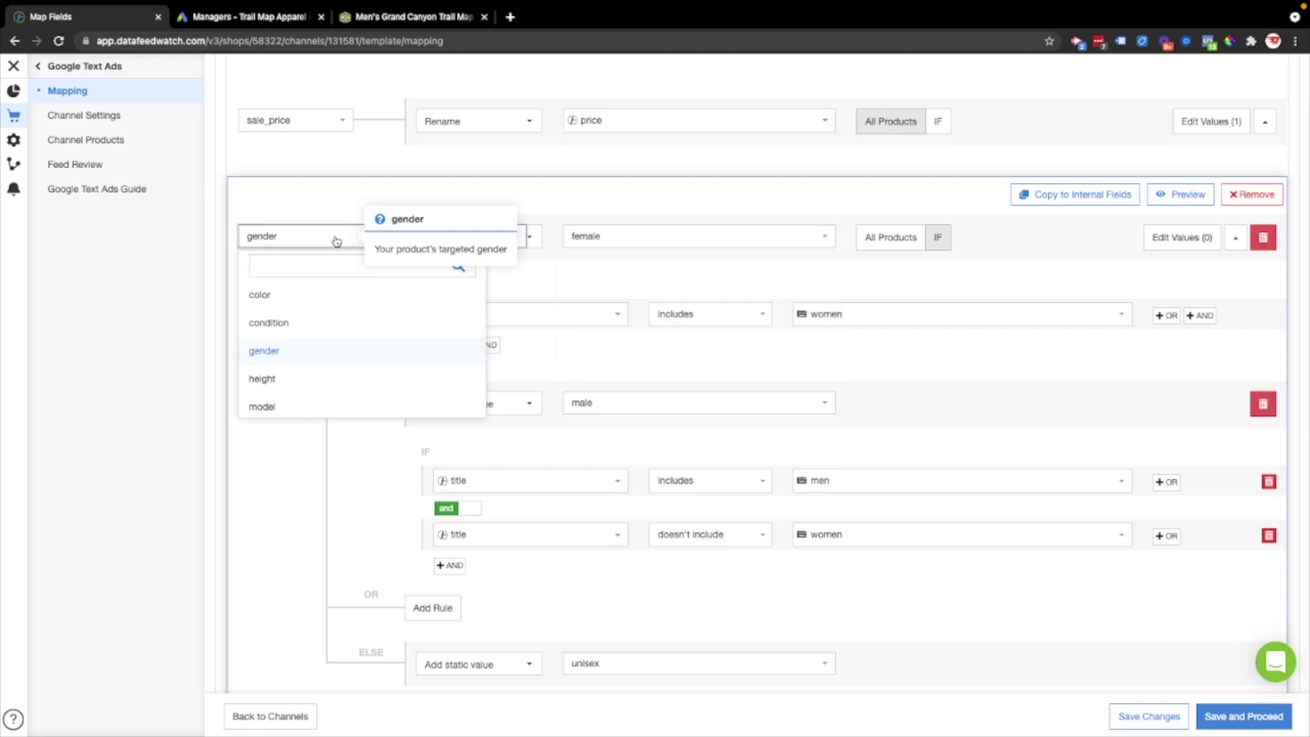
click(1246, 196)
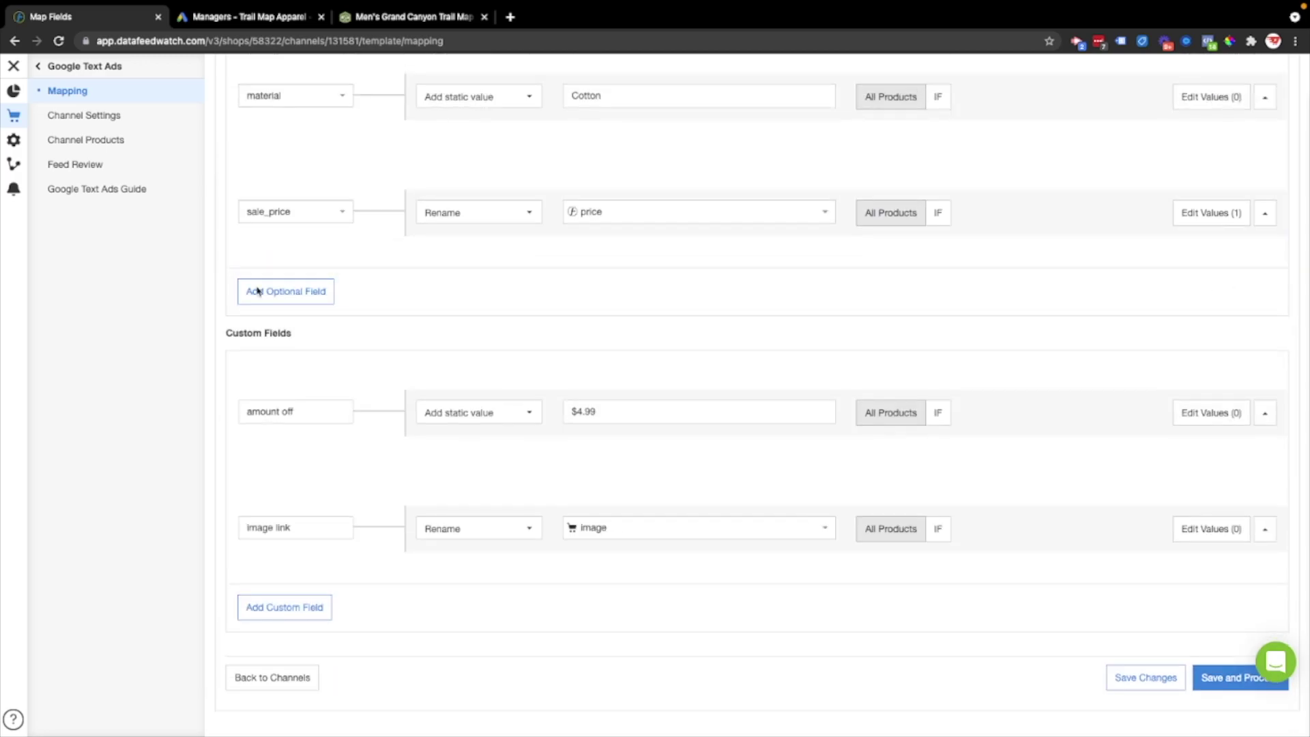
click(292, 295)
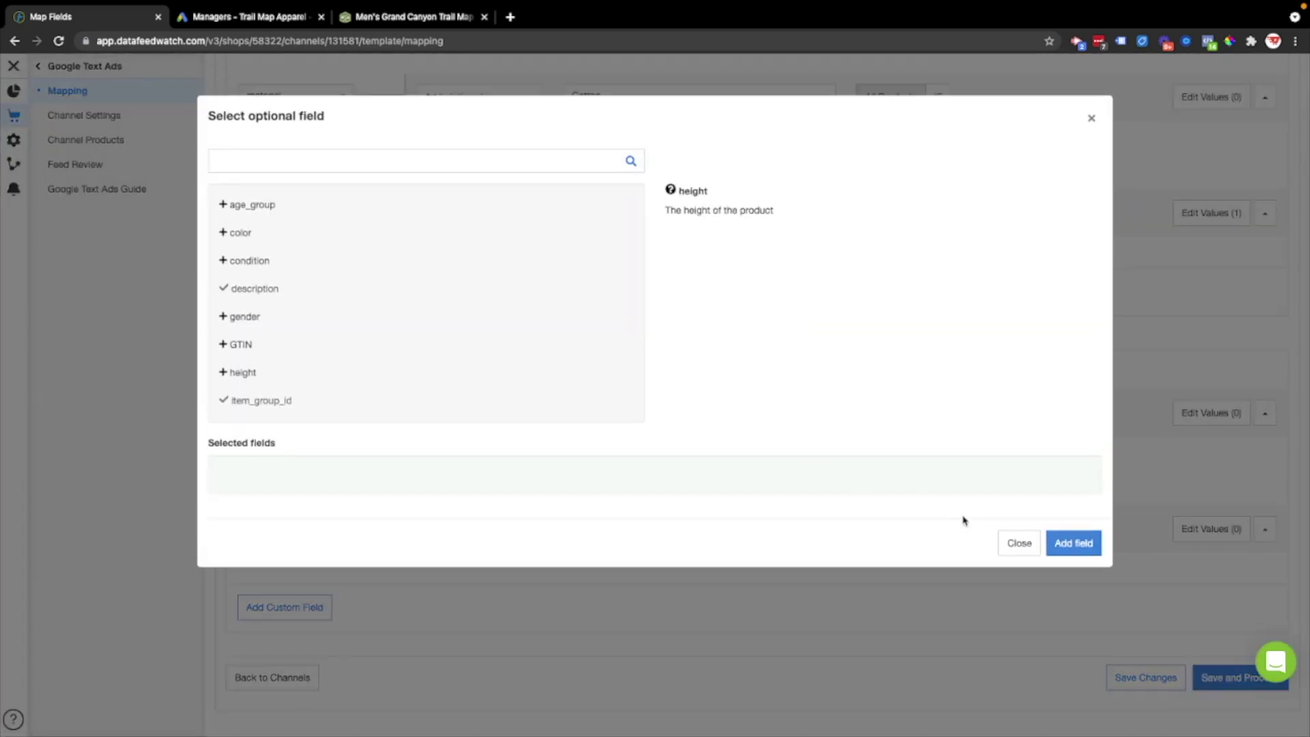
click(1018, 542)
Step: Add a custom field named gender_2 mapped as a static value
click(292, 608)
click(273, 642)
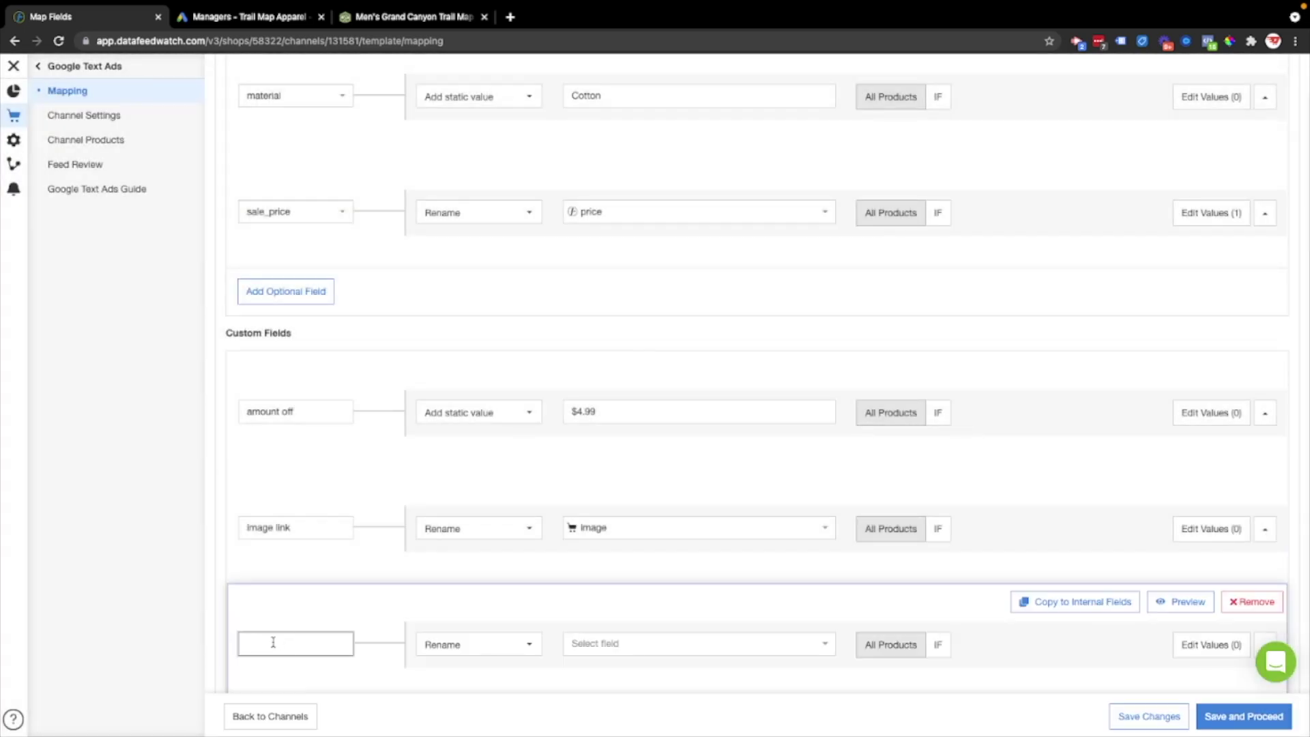
text(women)
key(ctrl+a)
text(gene)
click(625, 647)
click(512, 647)
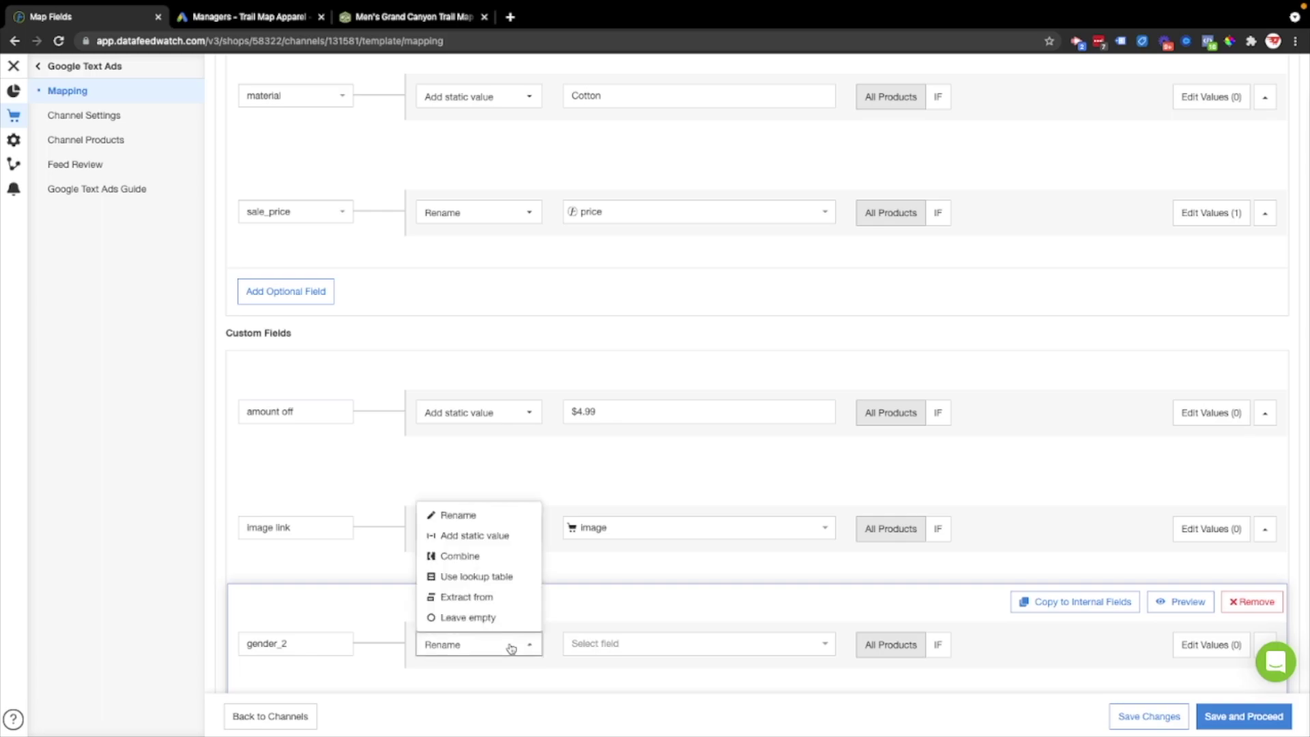
click(472, 538)
scroll(529, 614, down, 2)
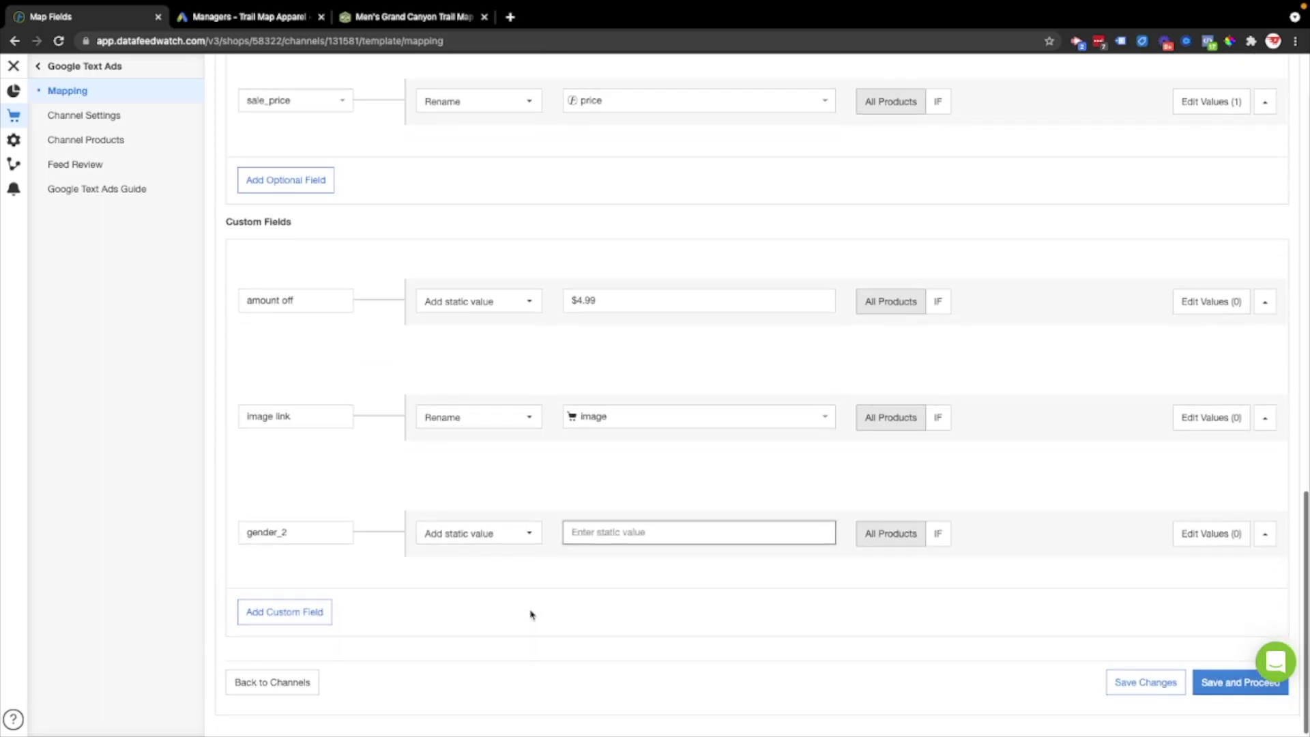
click(300, 533)
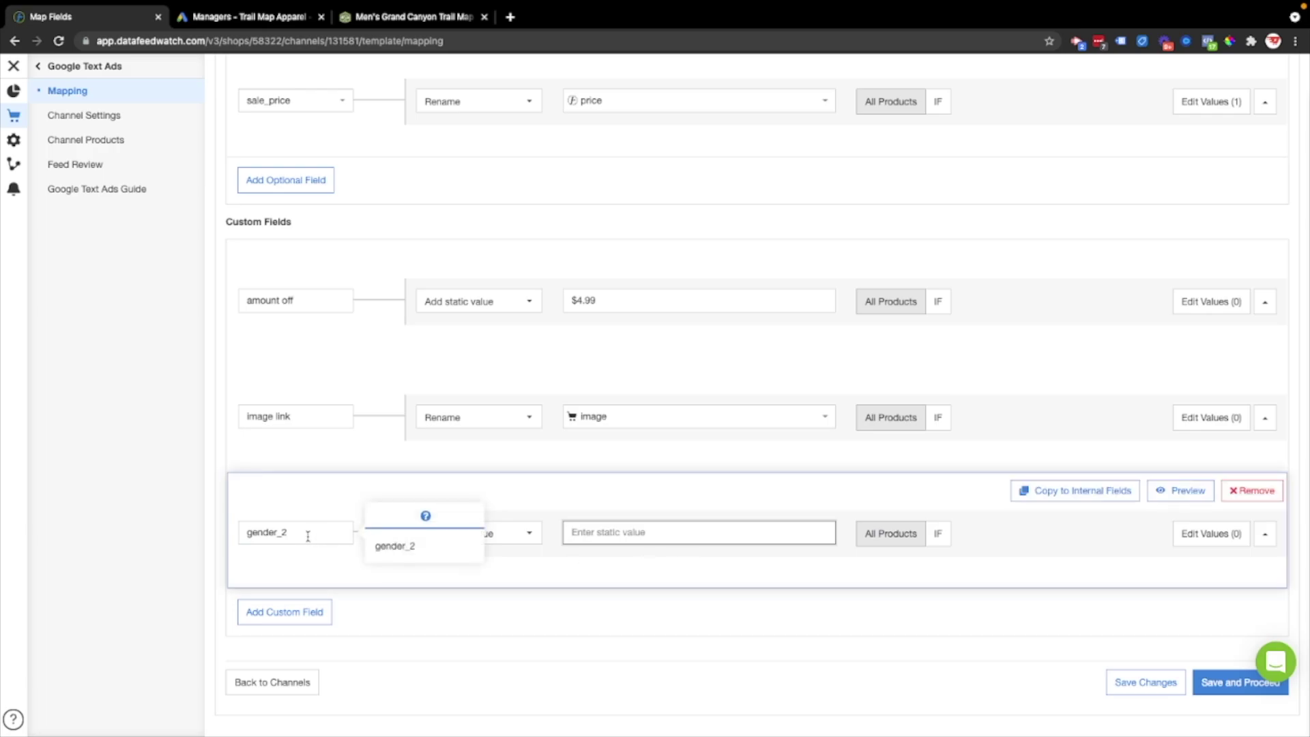
Step: Give gender_2 the value Women's when title includes Women, then start a second rule
click(688, 539)
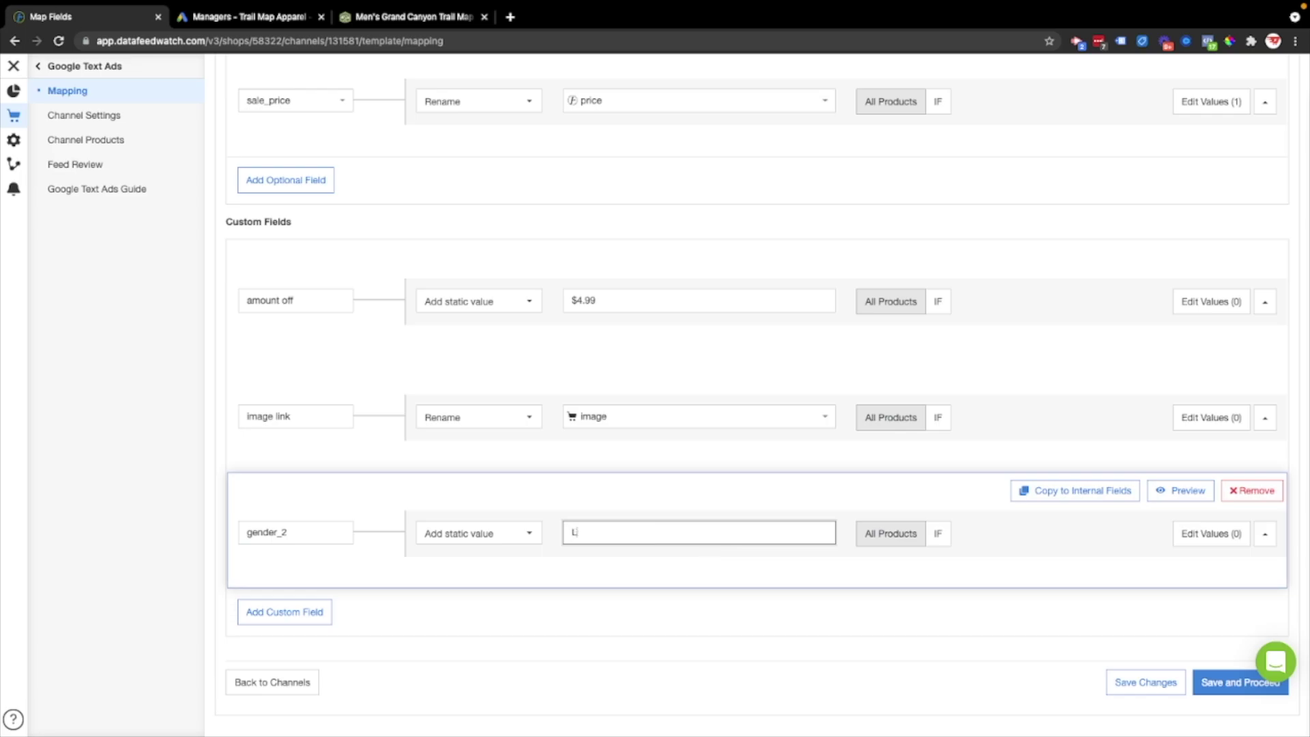
text(Women's)
click(938, 534)
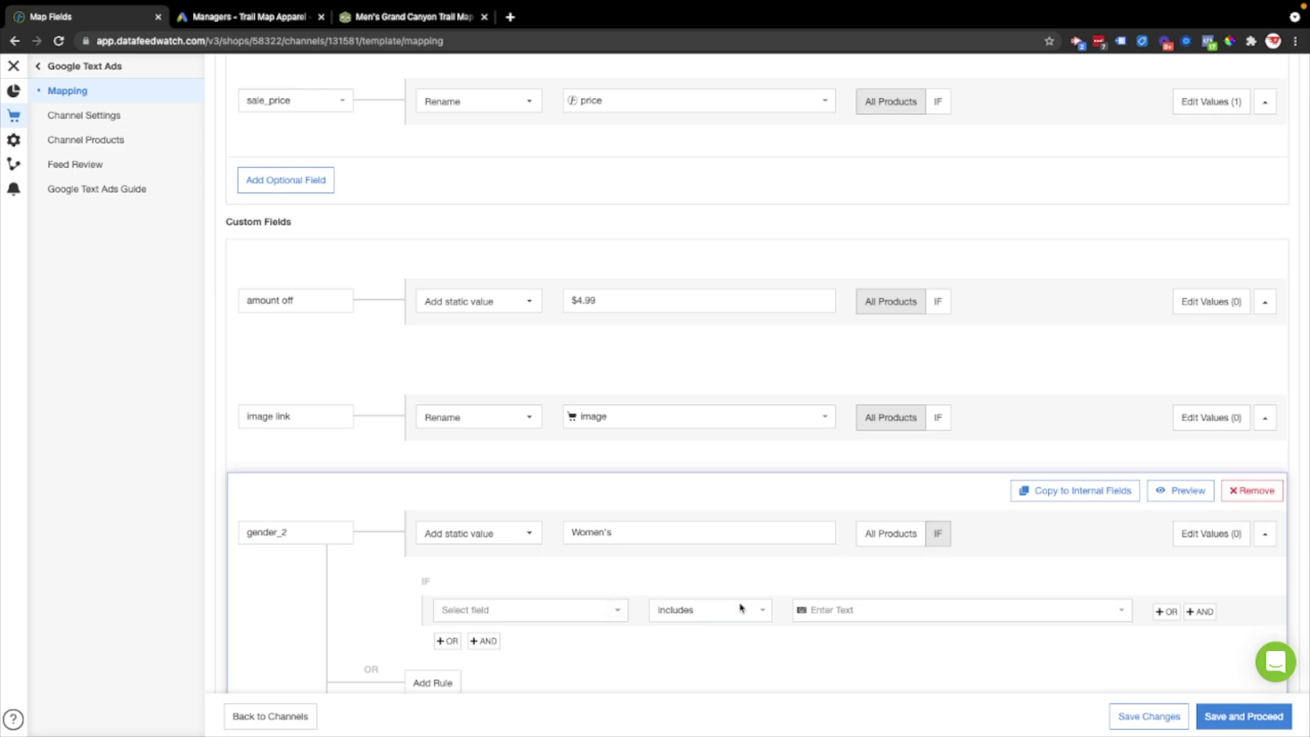
click(579, 606)
text(title)
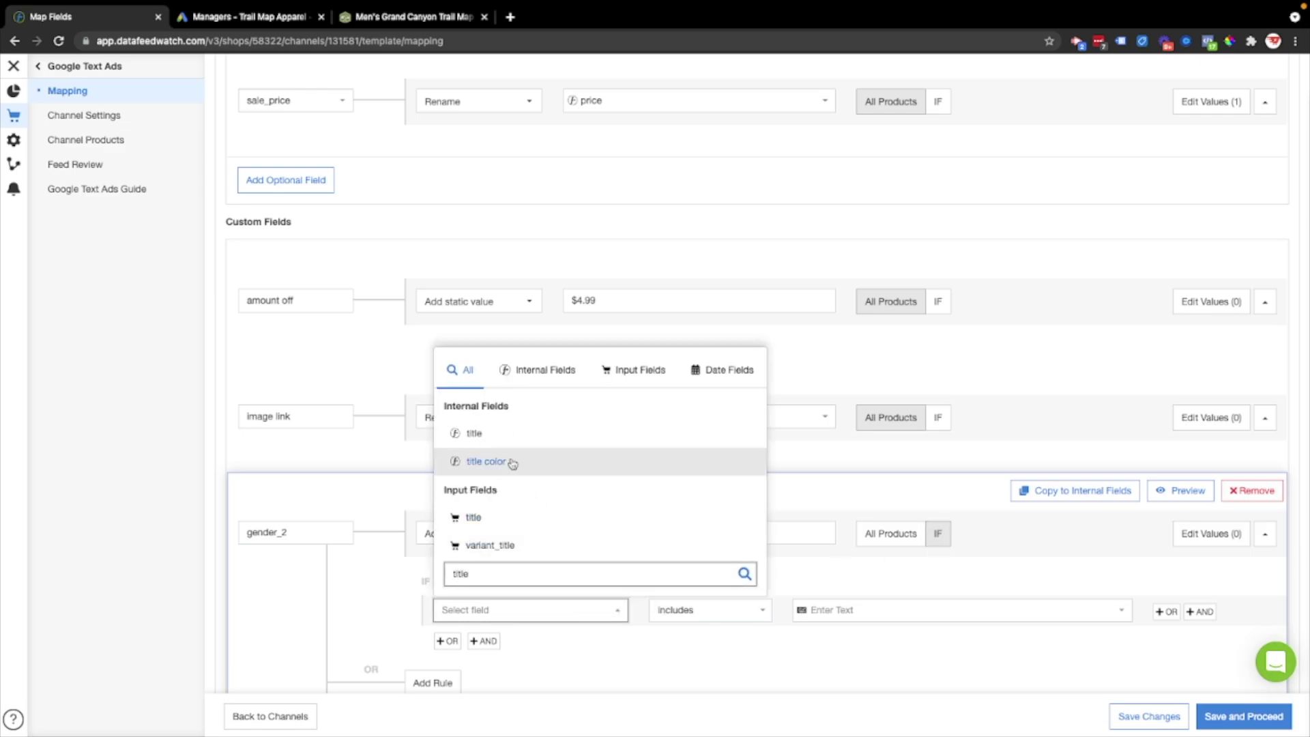
click(501, 433)
click(811, 619)
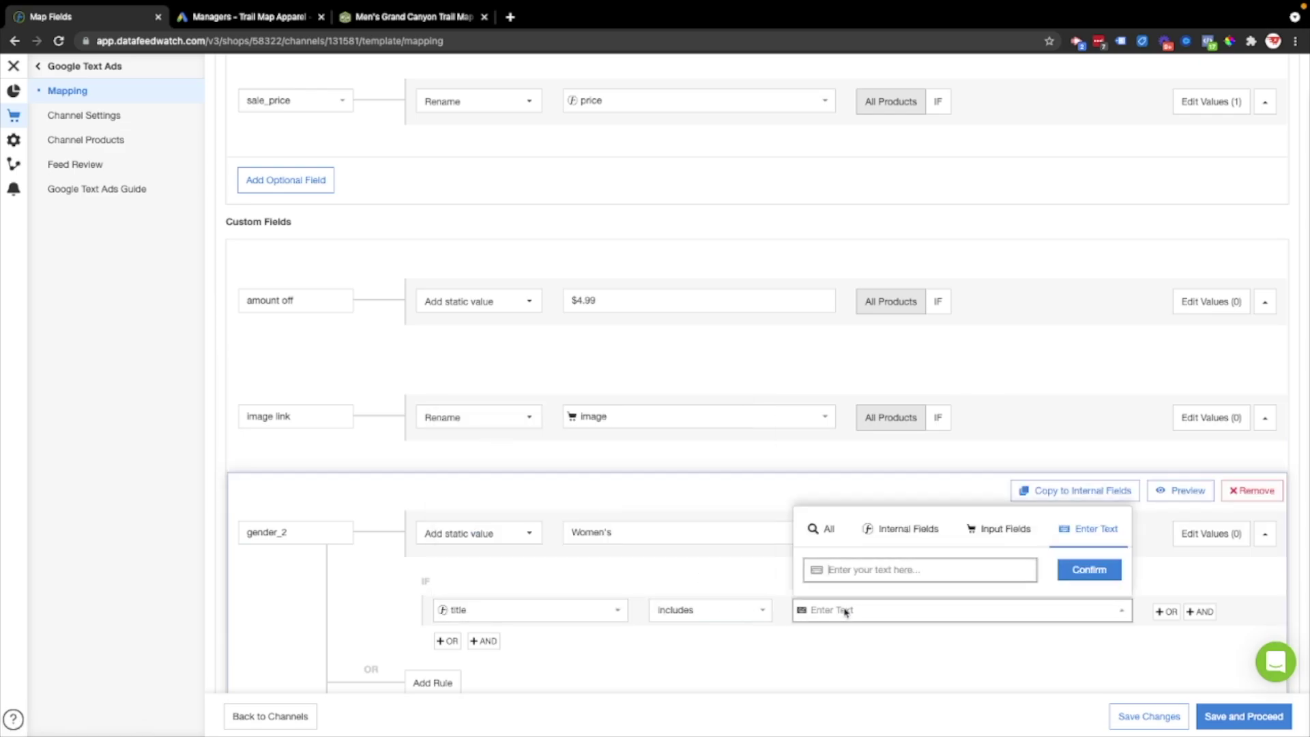
text(Women)
click(1090, 570)
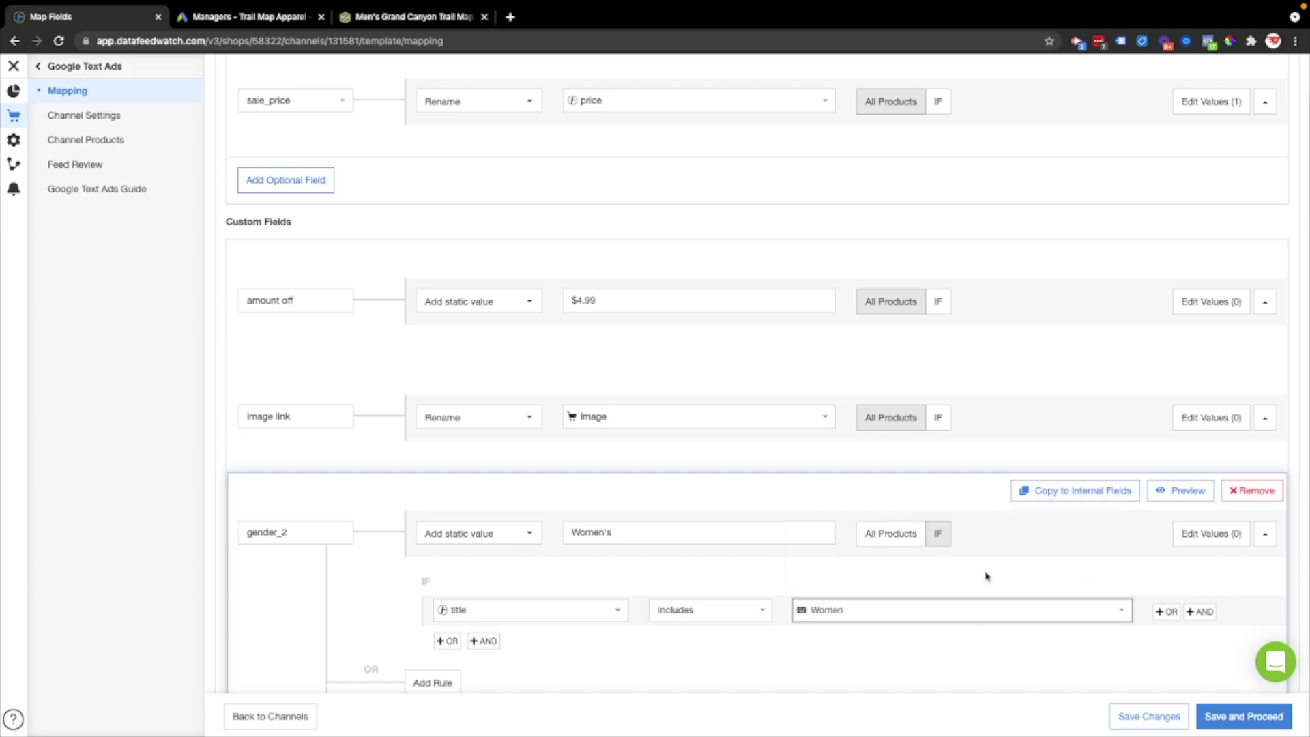
scroll(807, 576, down, 3)
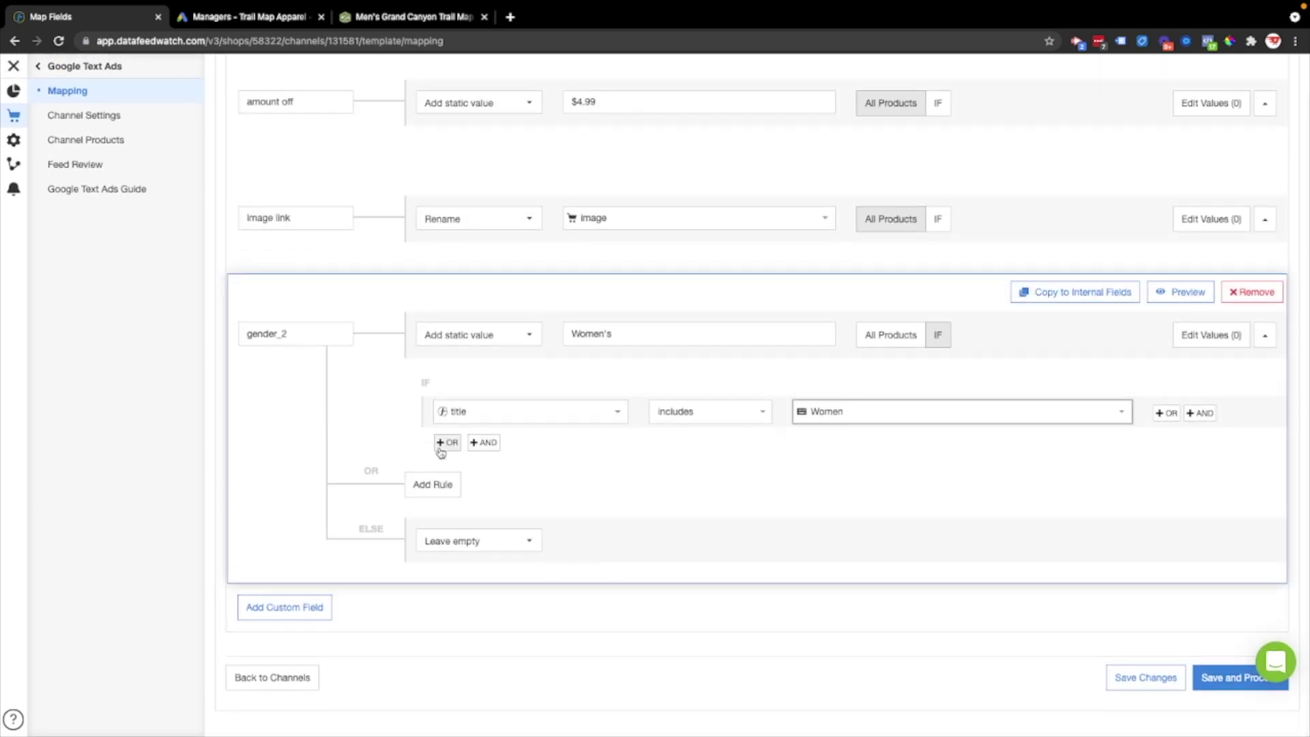
click(434, 485)
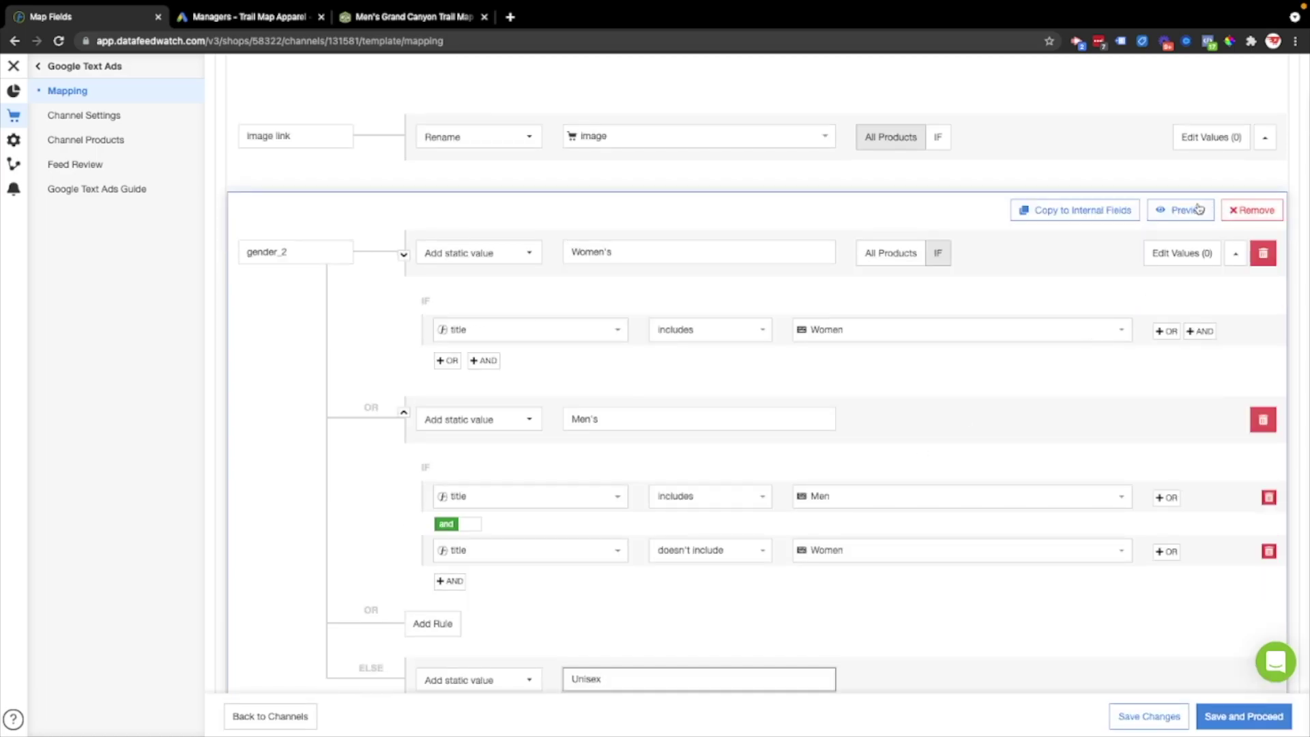
Step: Preview gender_2 and confirm Women's Pacific Crest Trail Map T-Shirt titles come out as Women's
click(1185, 213)
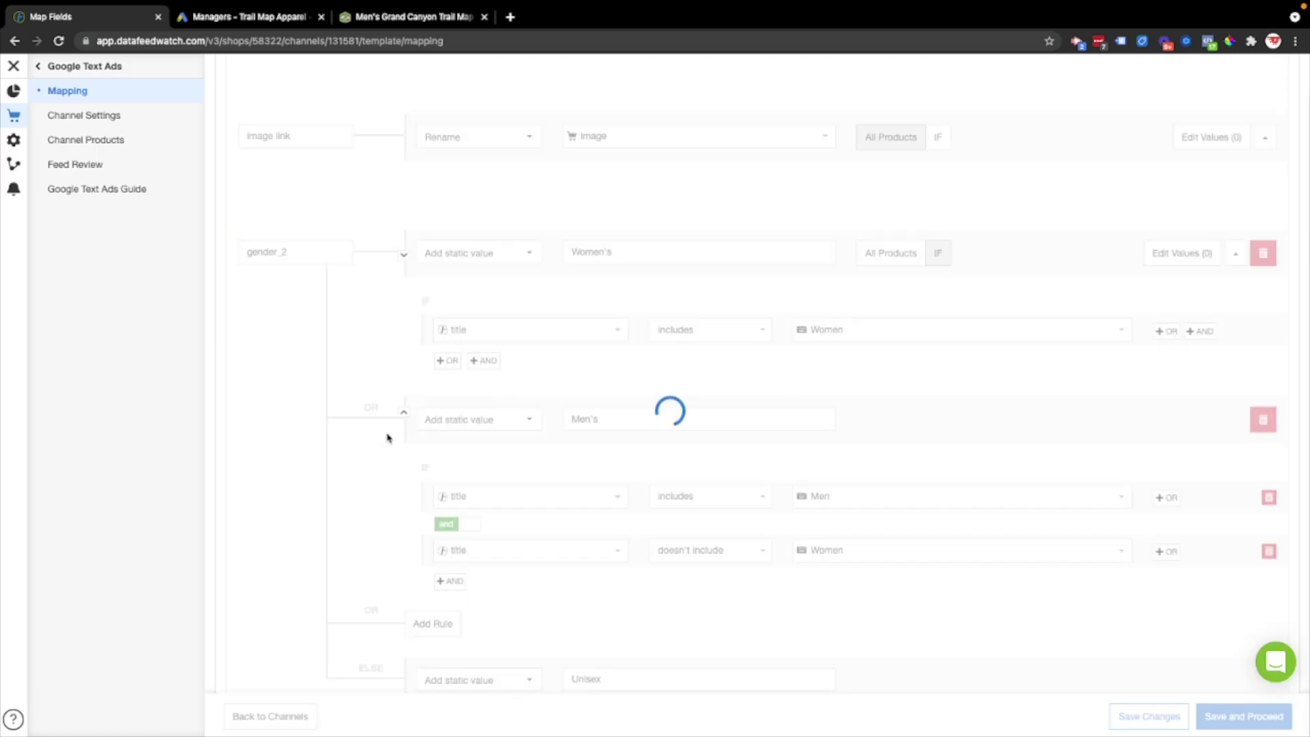
scroll(590, 525, down, 3)
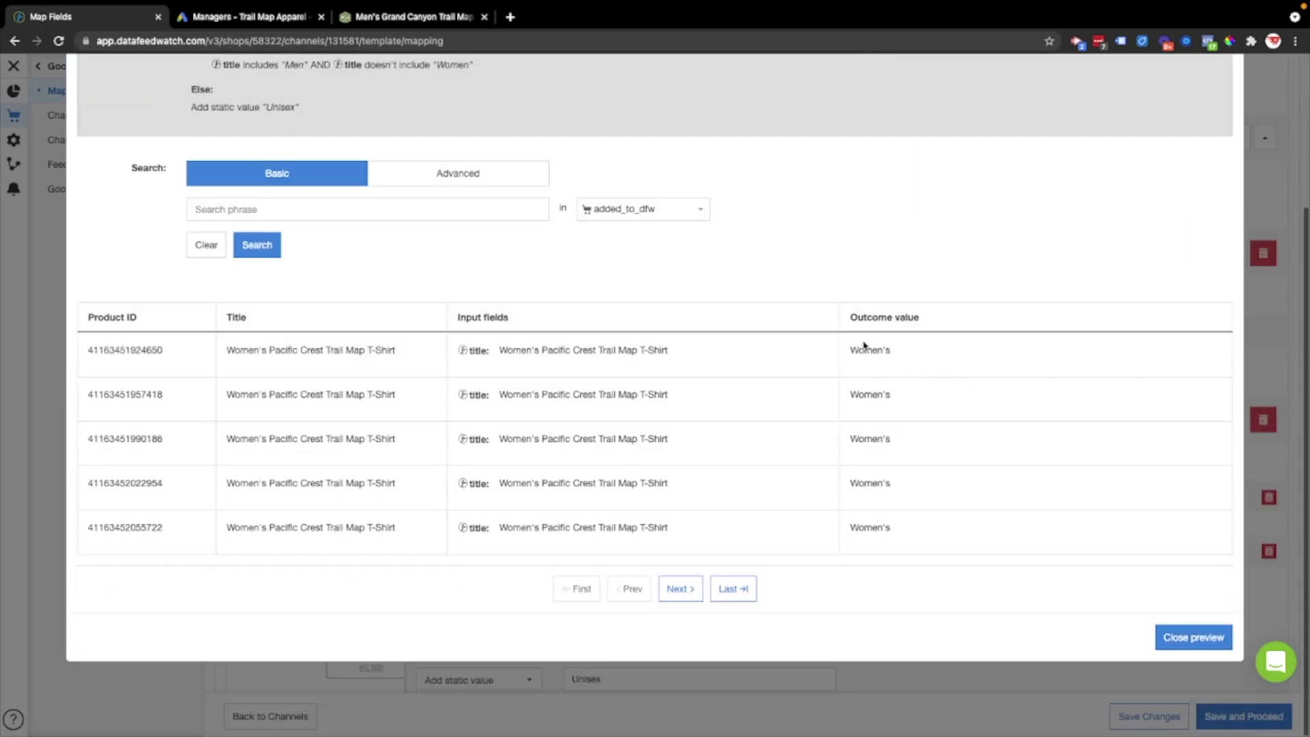
click(689, 588)
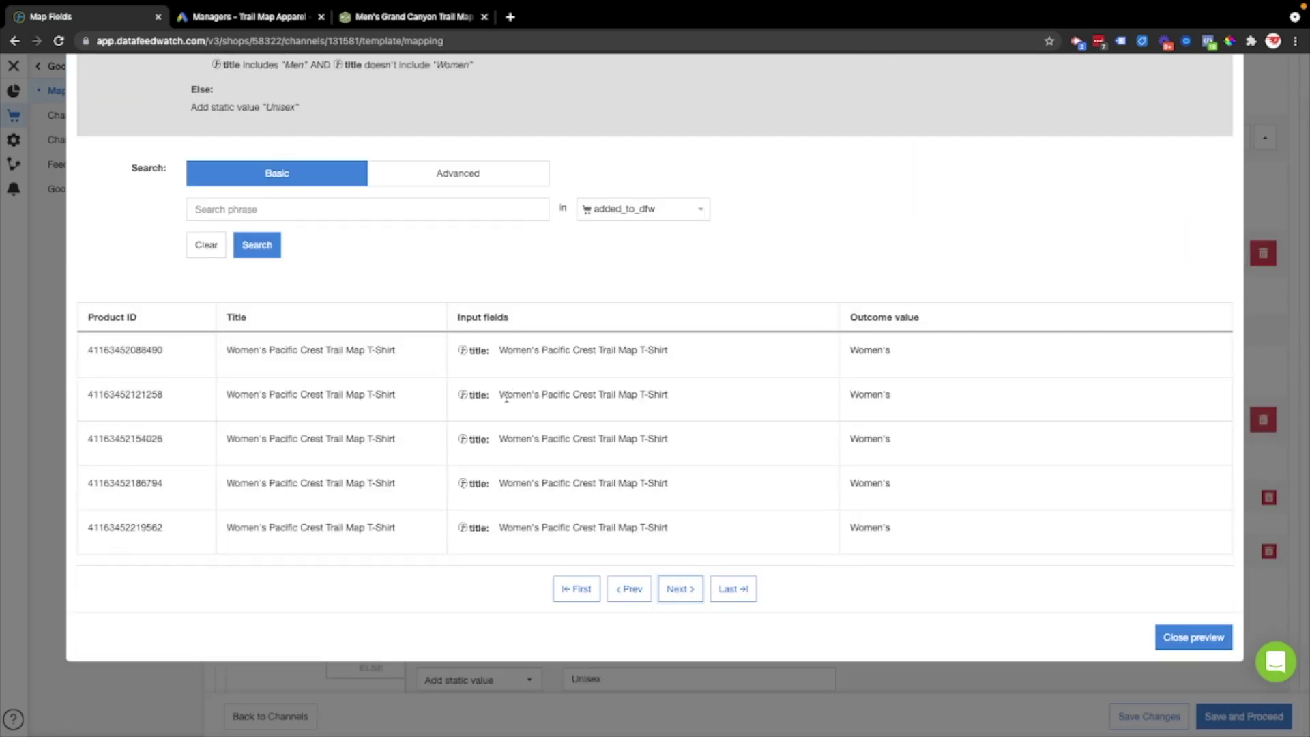
double_click(505, 396)
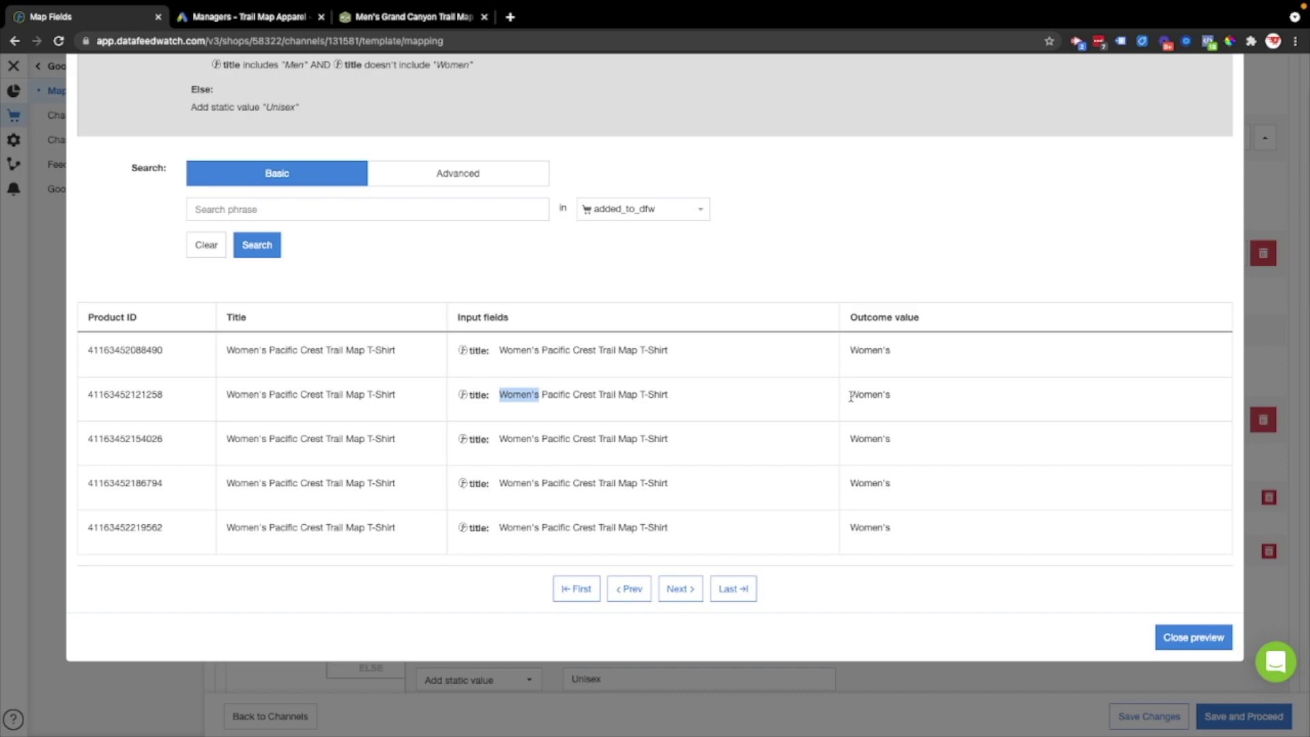
drag(679, 399, 497, 394)
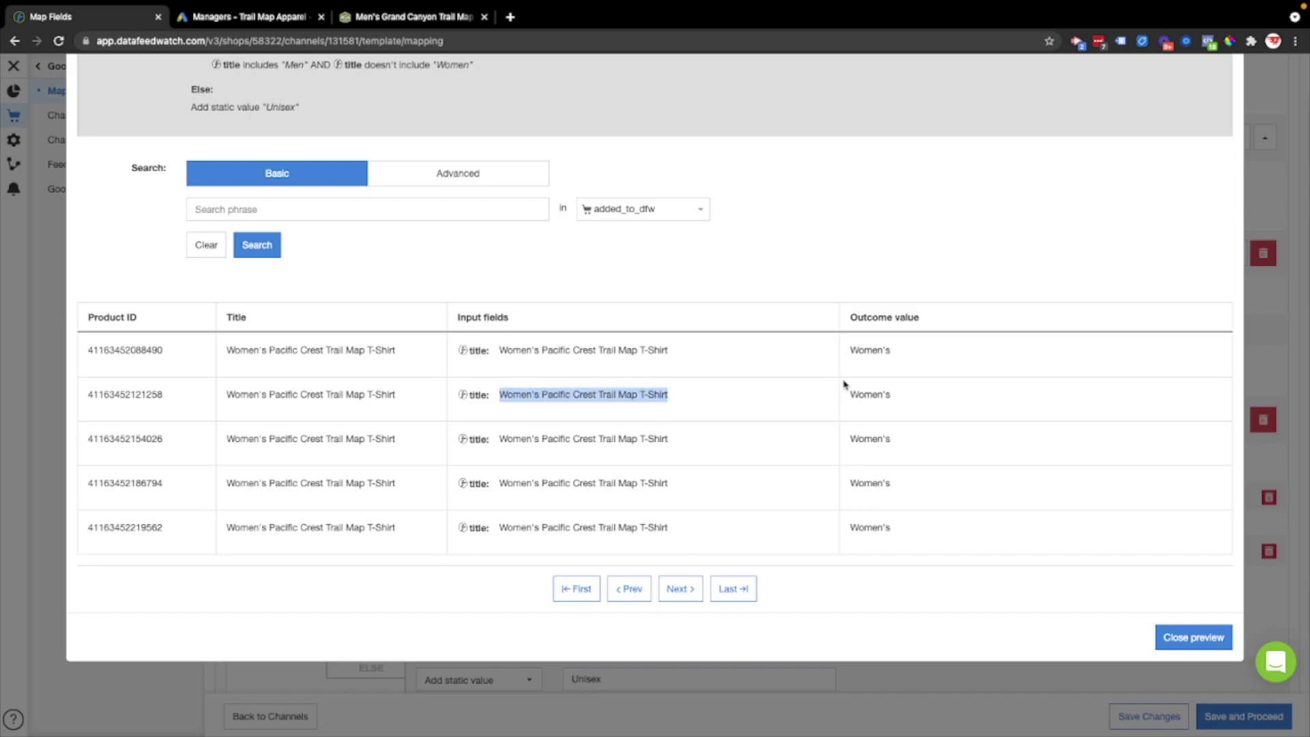
drag(847, 391, 924, 392)
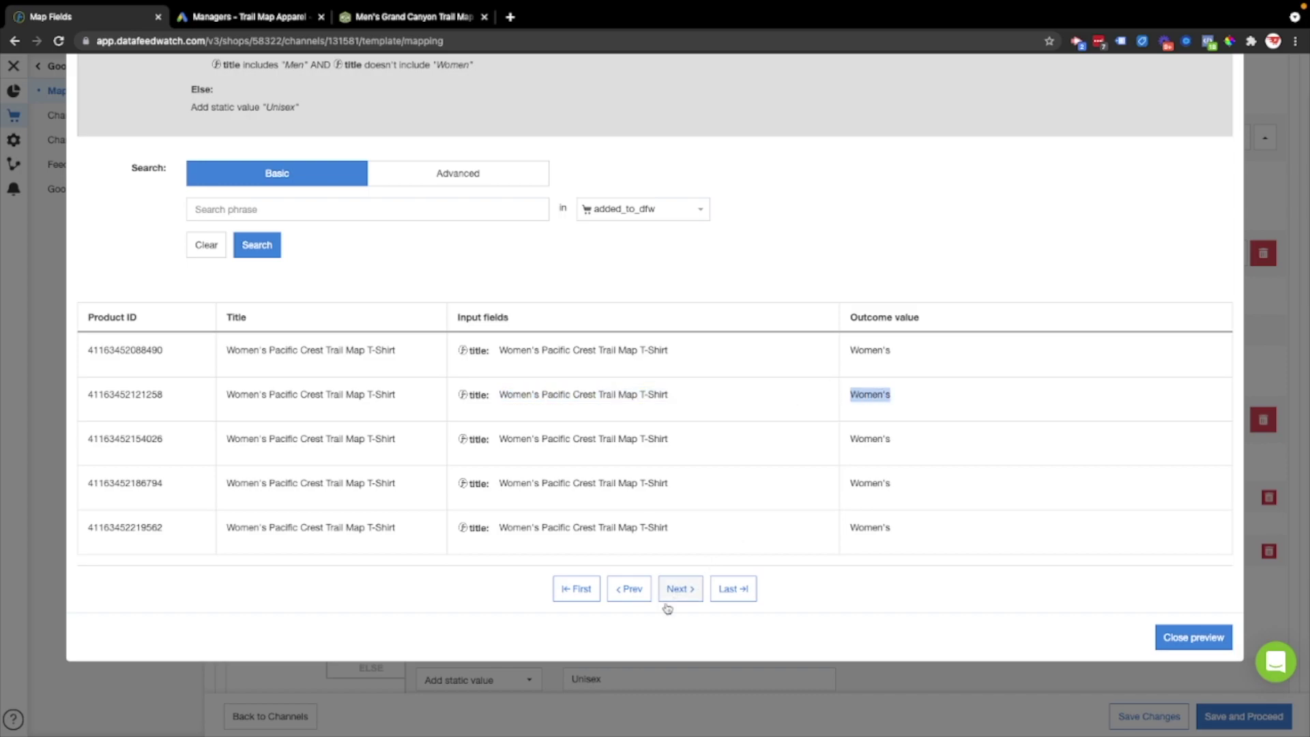
Step: Page on to the Men's results, close the preview and save the mapping
click(701, 585)
click(680, 589)
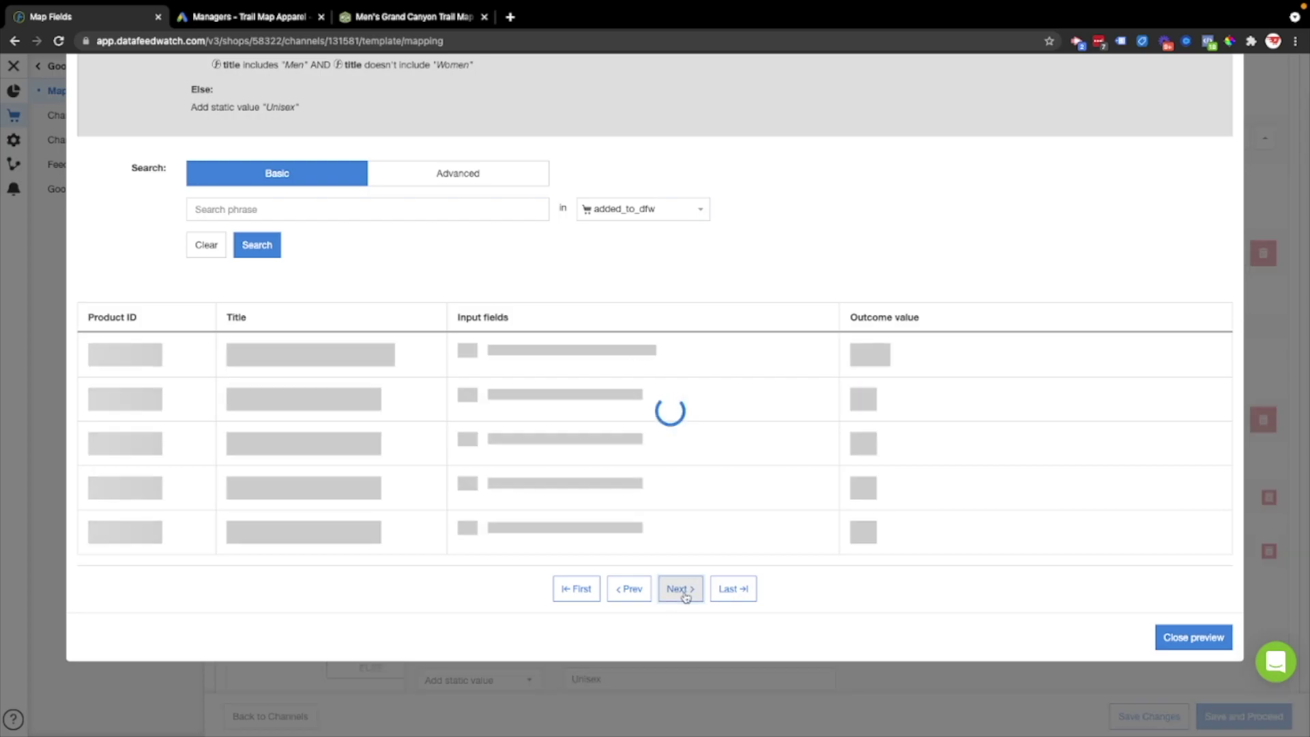
click(677, 591)
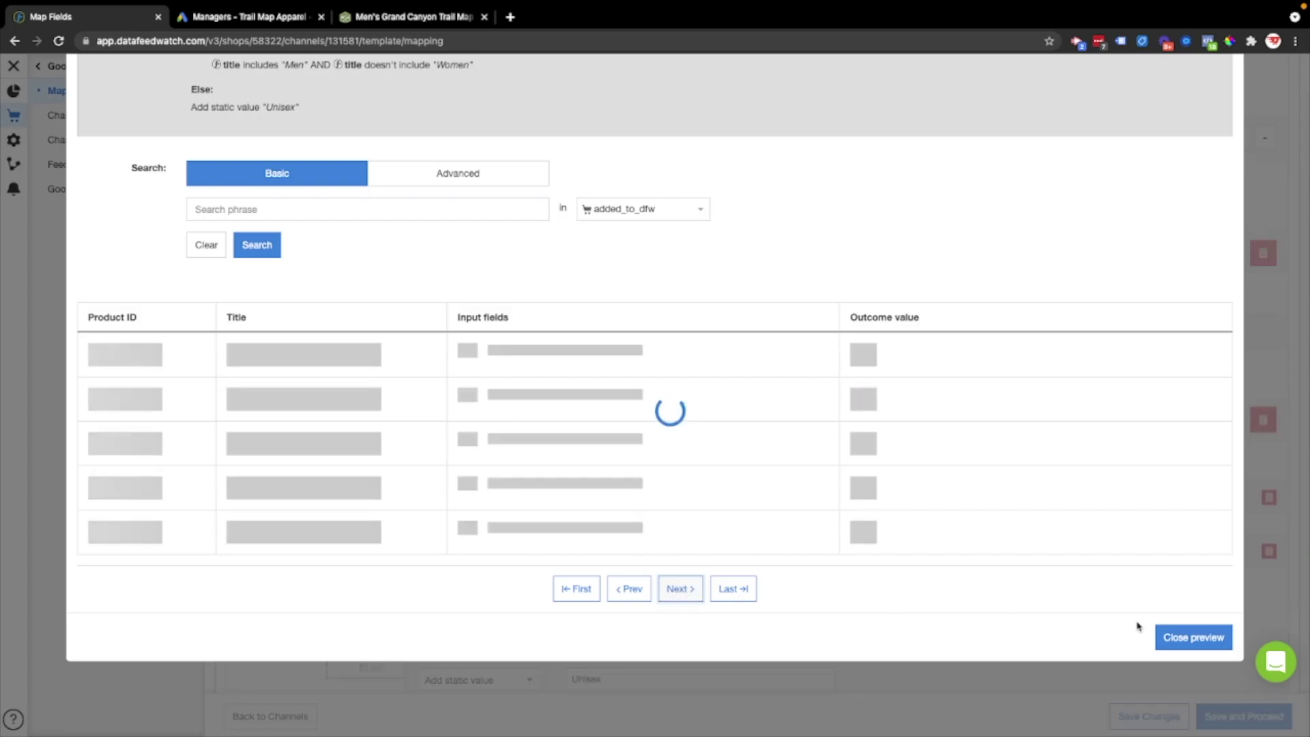
click(1201, 637)
click(1149, 721)
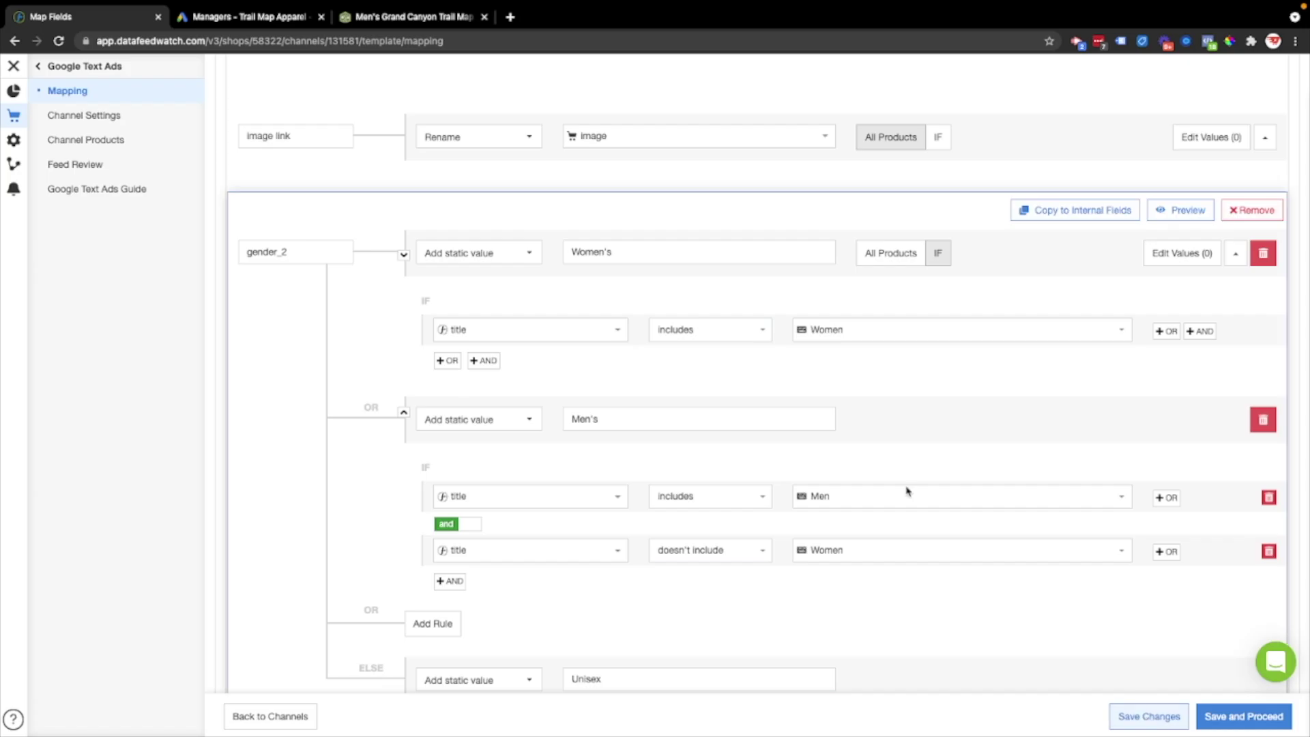
Step: Verify sale_price's $ prefix yields $28.00 in preview, then Save and Proceed
scroll(823, 407, up, 6)
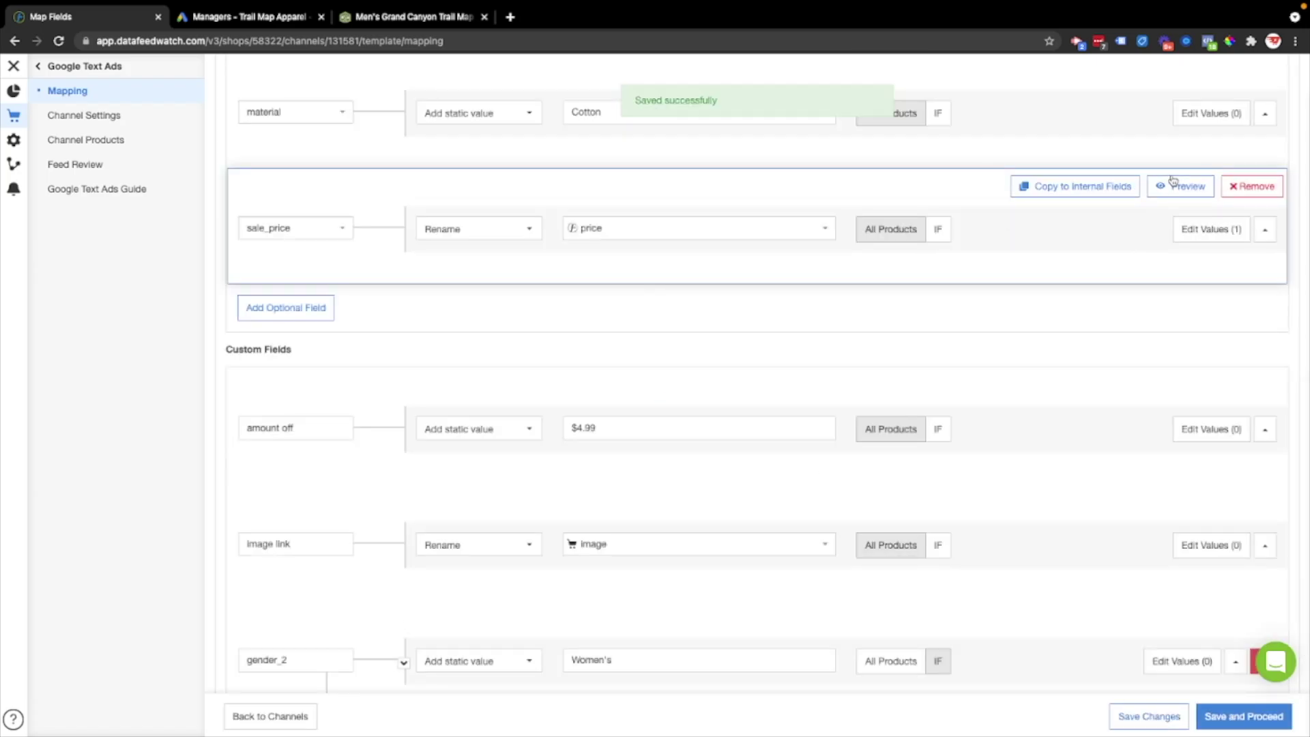
click(1218, 229)
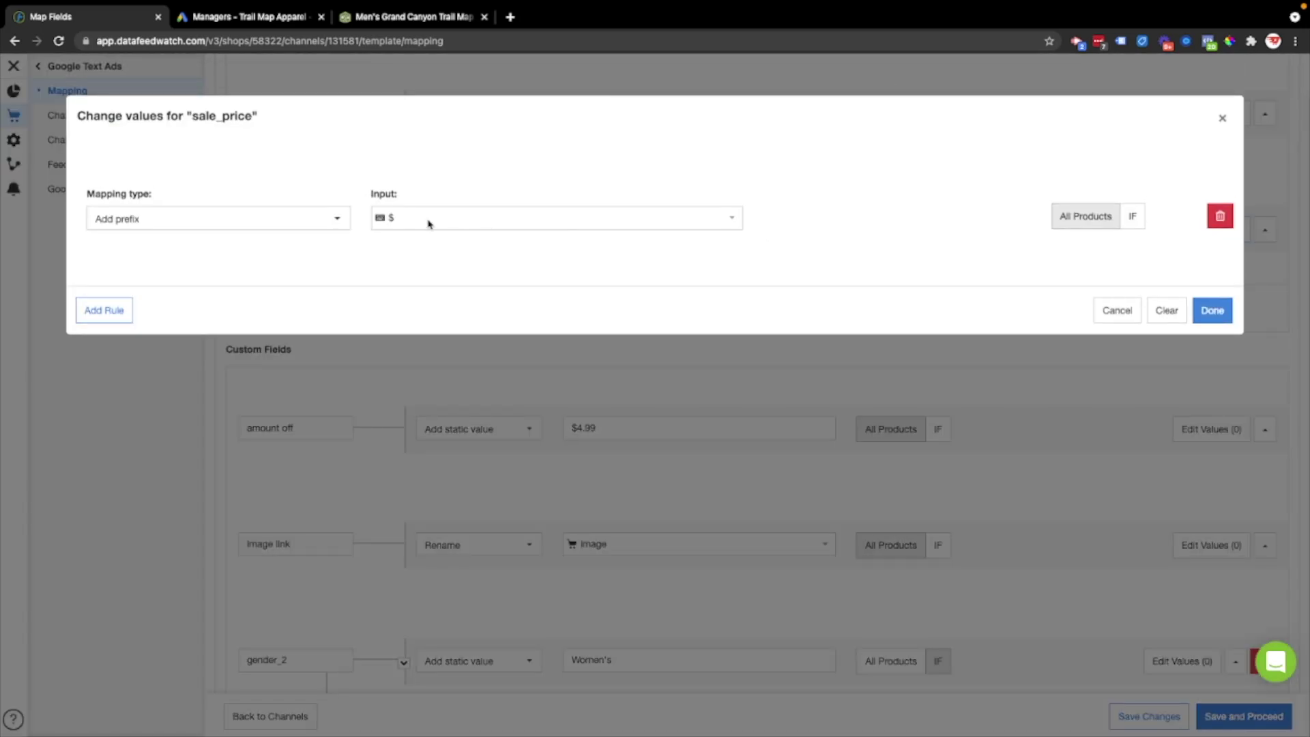
click(1212, 311)
mouse_move(944, 229)
click(1180, 186)
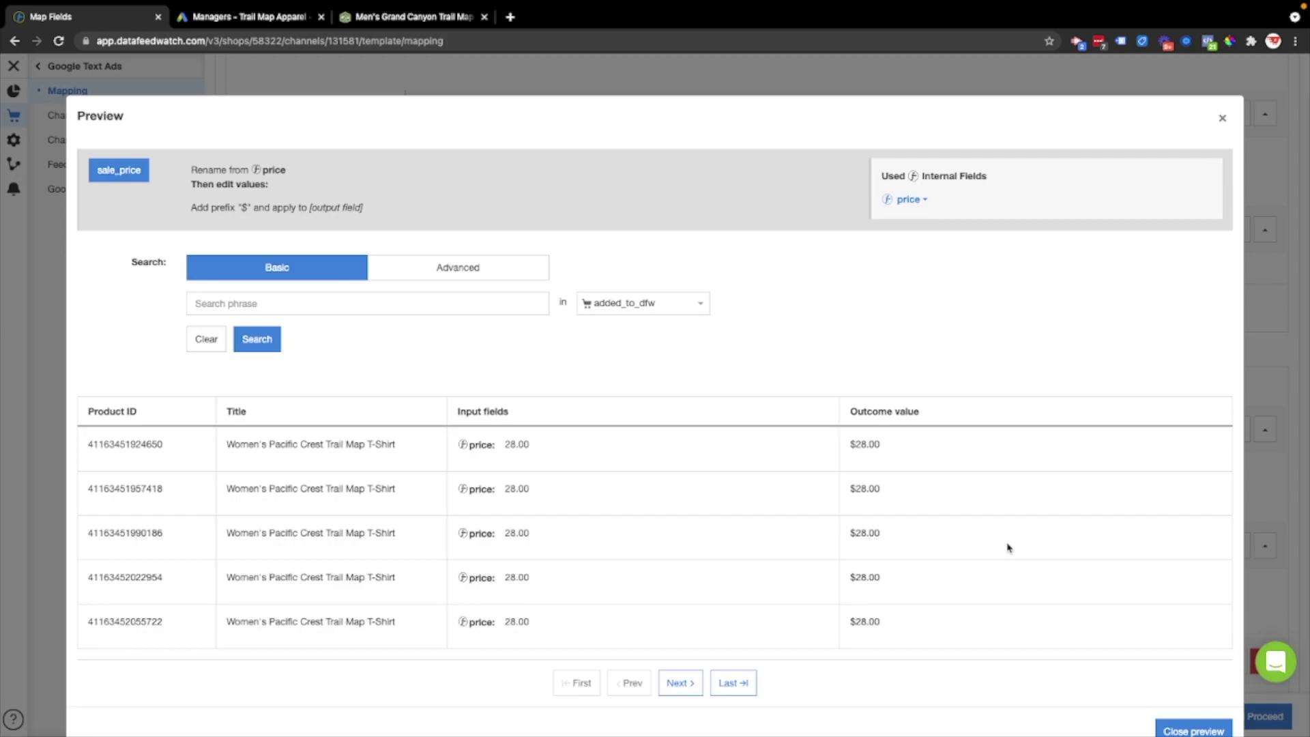
click(1187, 729)
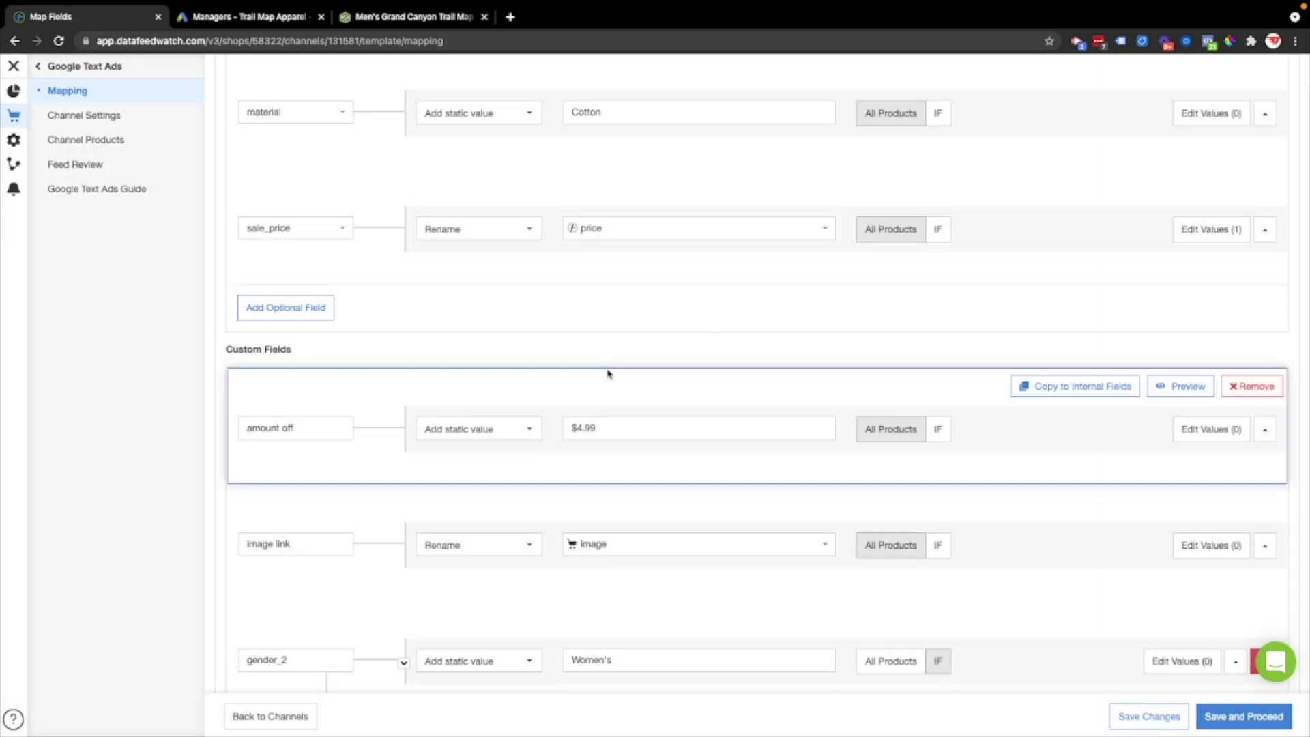
click(1248, 726)
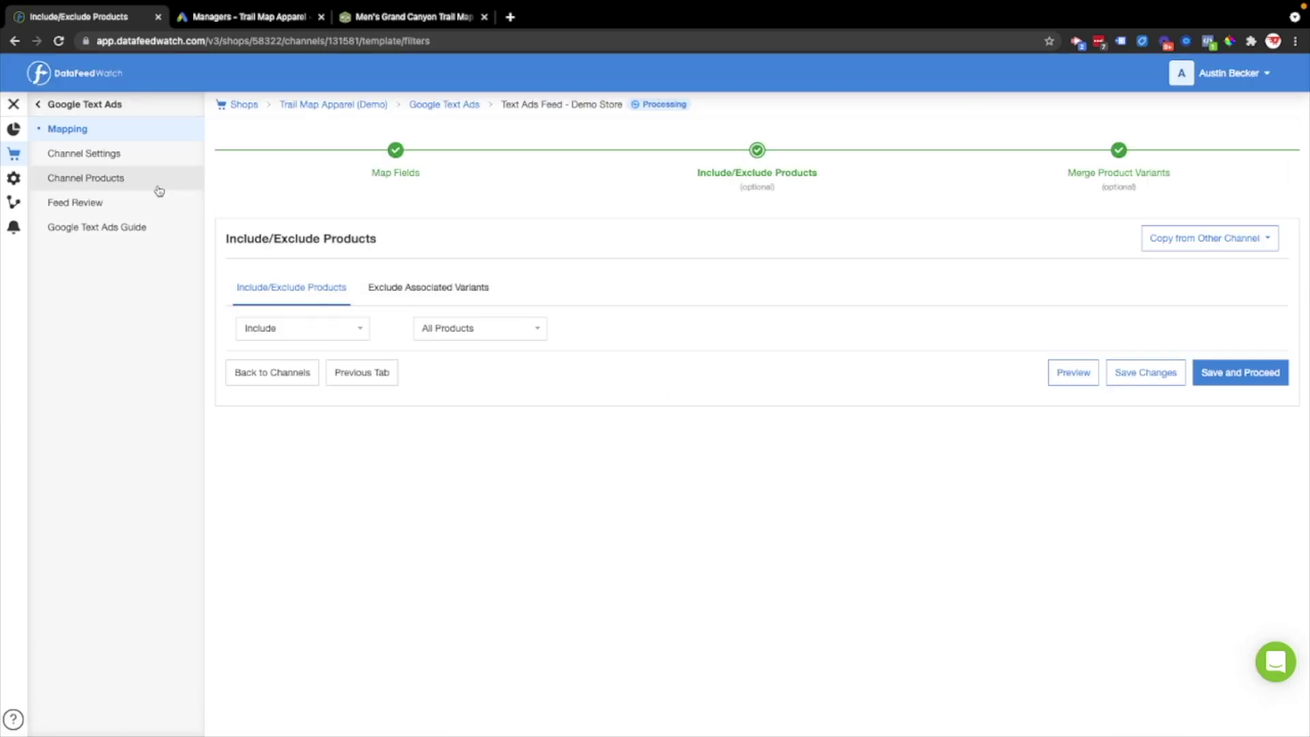
Step: Go to the Google Text Ads campaigns list and open the AB | search products gear menu
click(1246, 372)
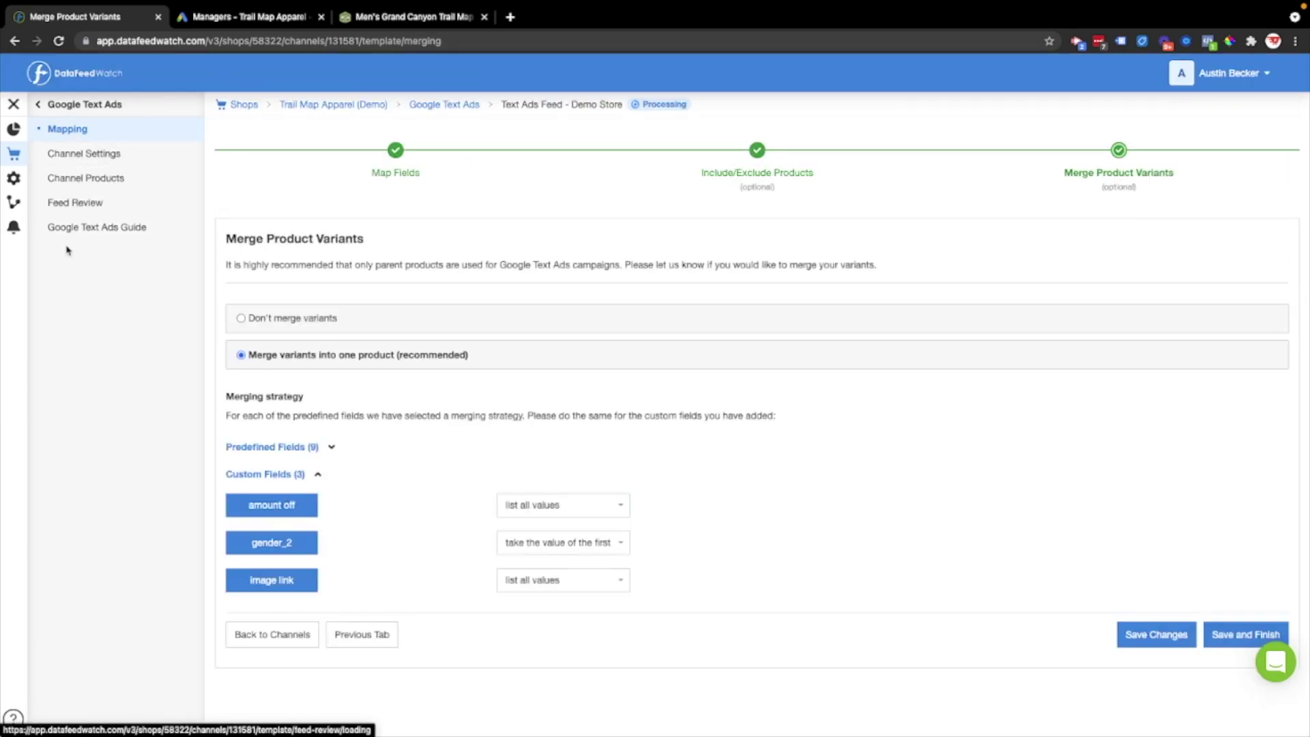
click(39, 105)
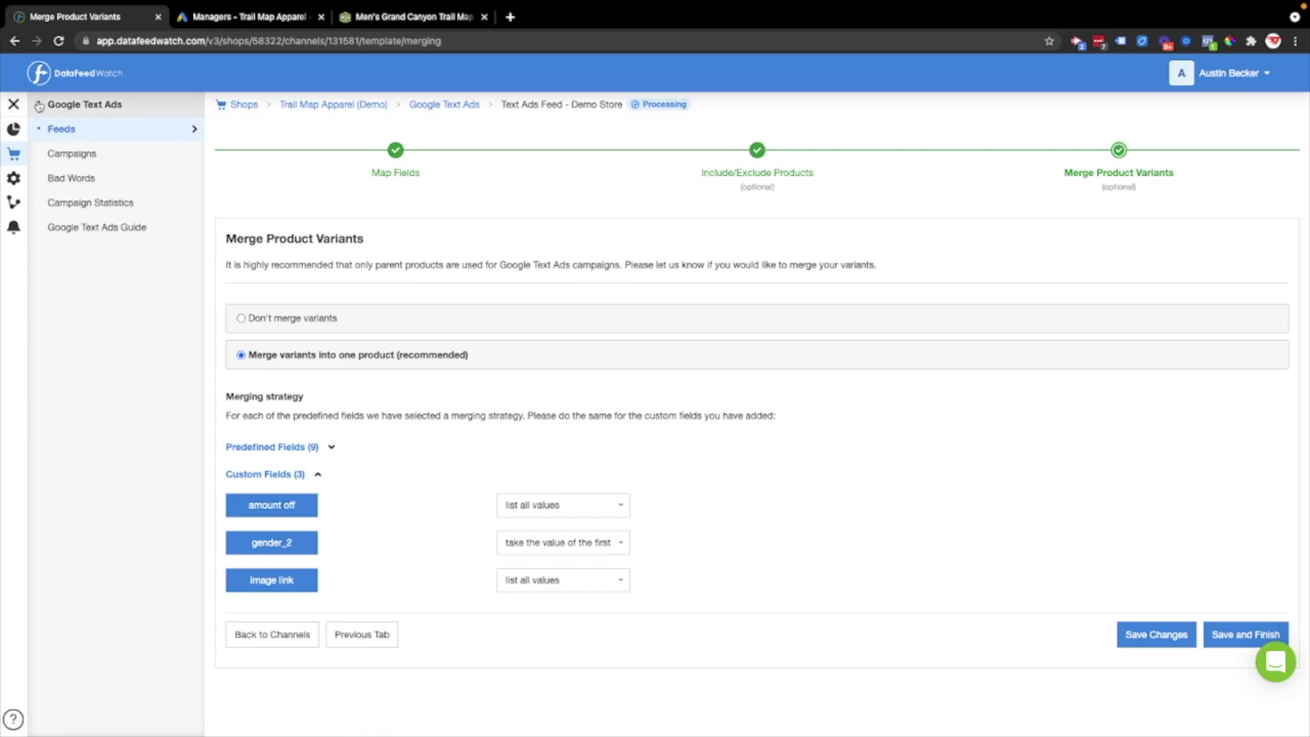
click(74, 154)
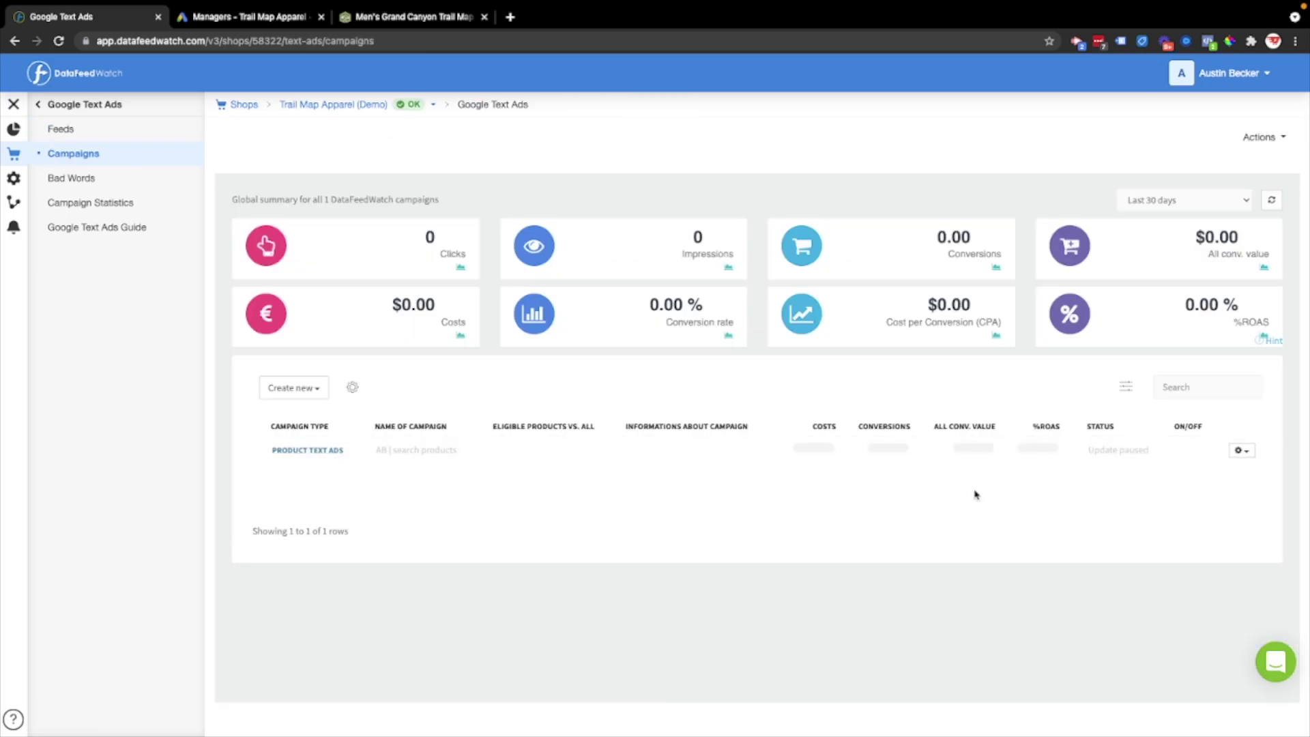
click(1239, 451)
Step: Edit AB | search products, refresh its feed data and go to Ads creation
click(1153, 470)
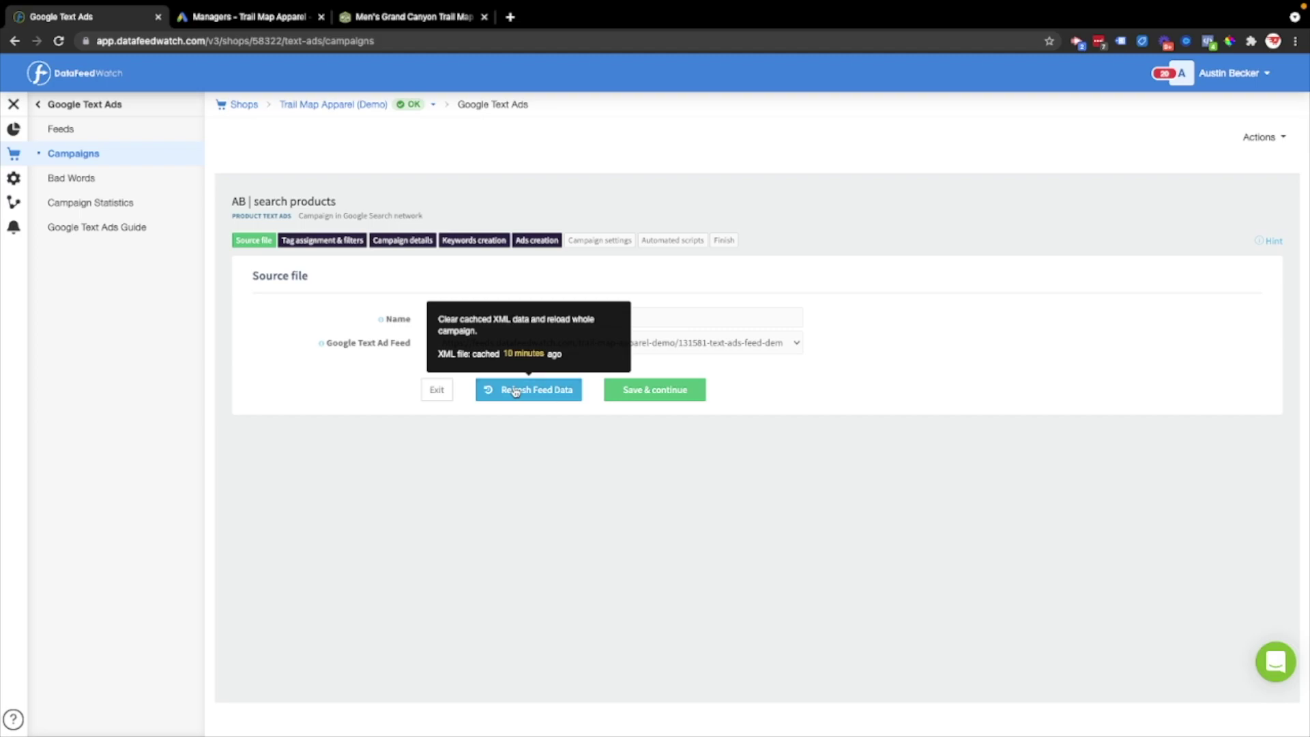
click(515, 391)
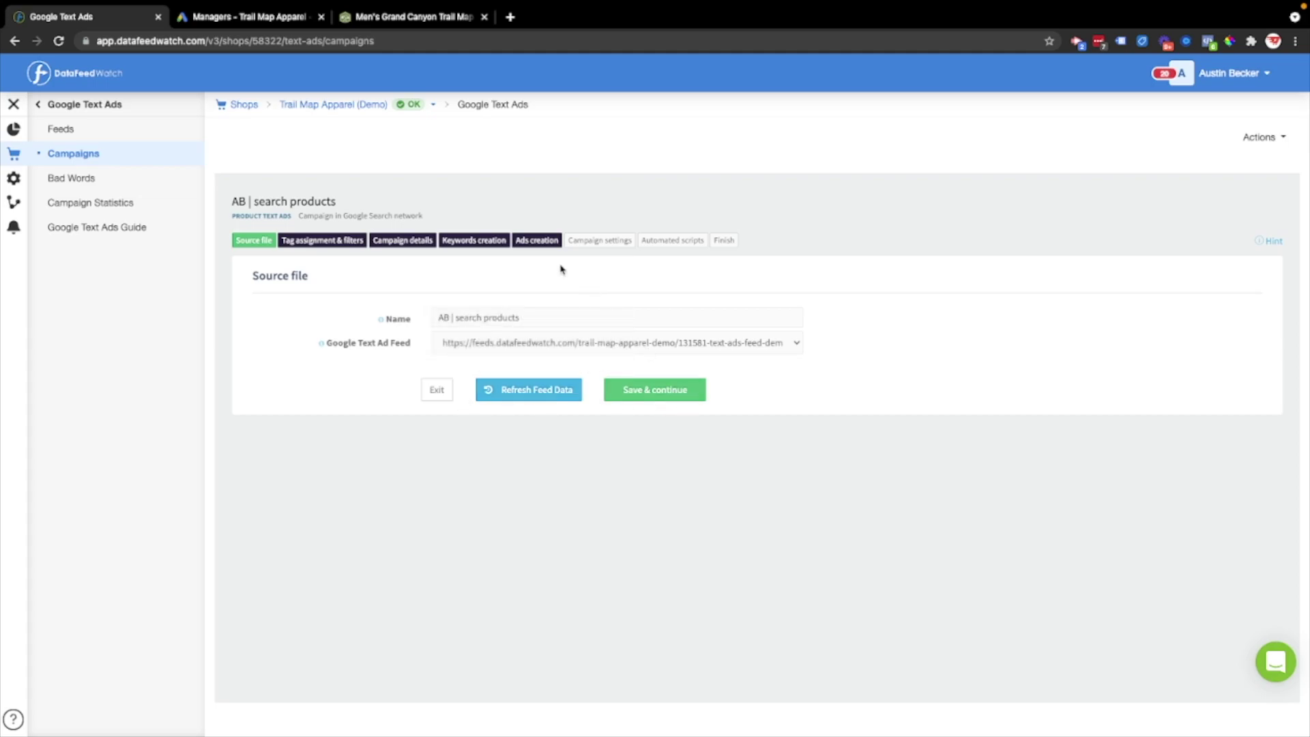
click(538, 242)
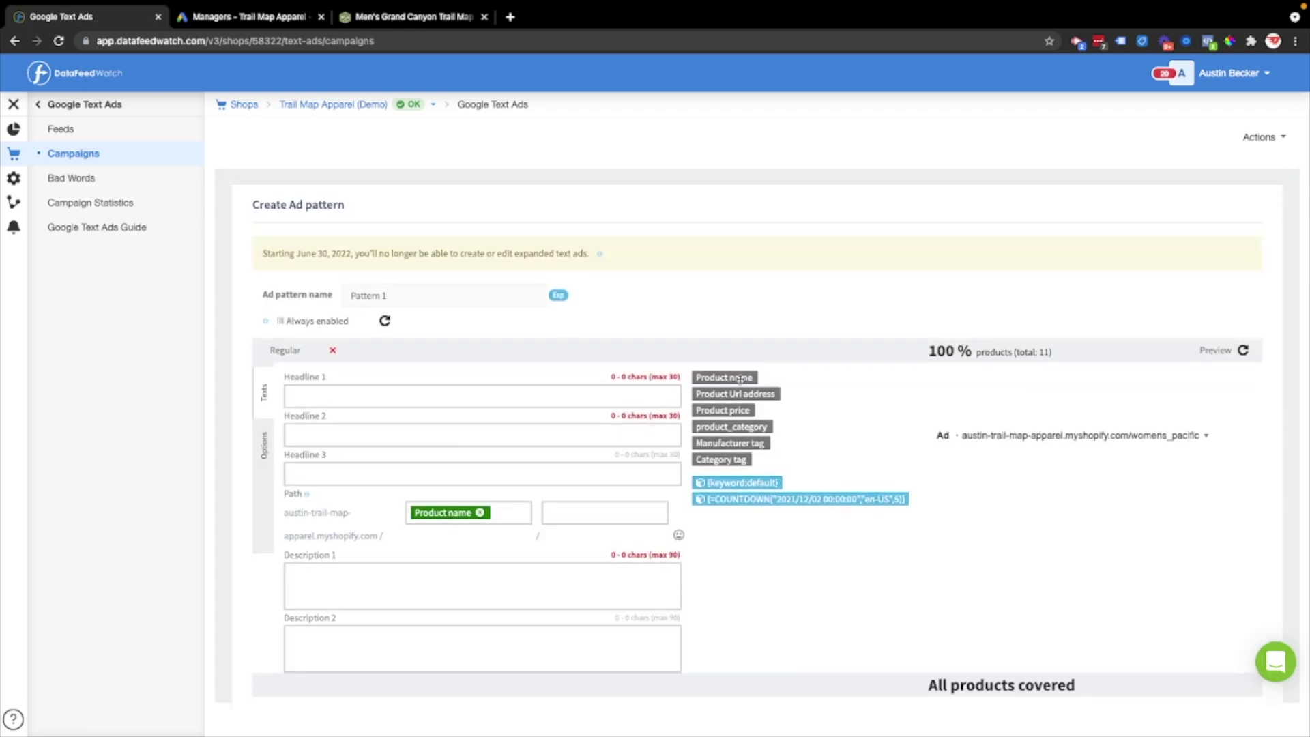
Step: Put Product name in Headline 1 and 'from $' plus Product price in Headline 2
drag(742, 376, 569, 399)
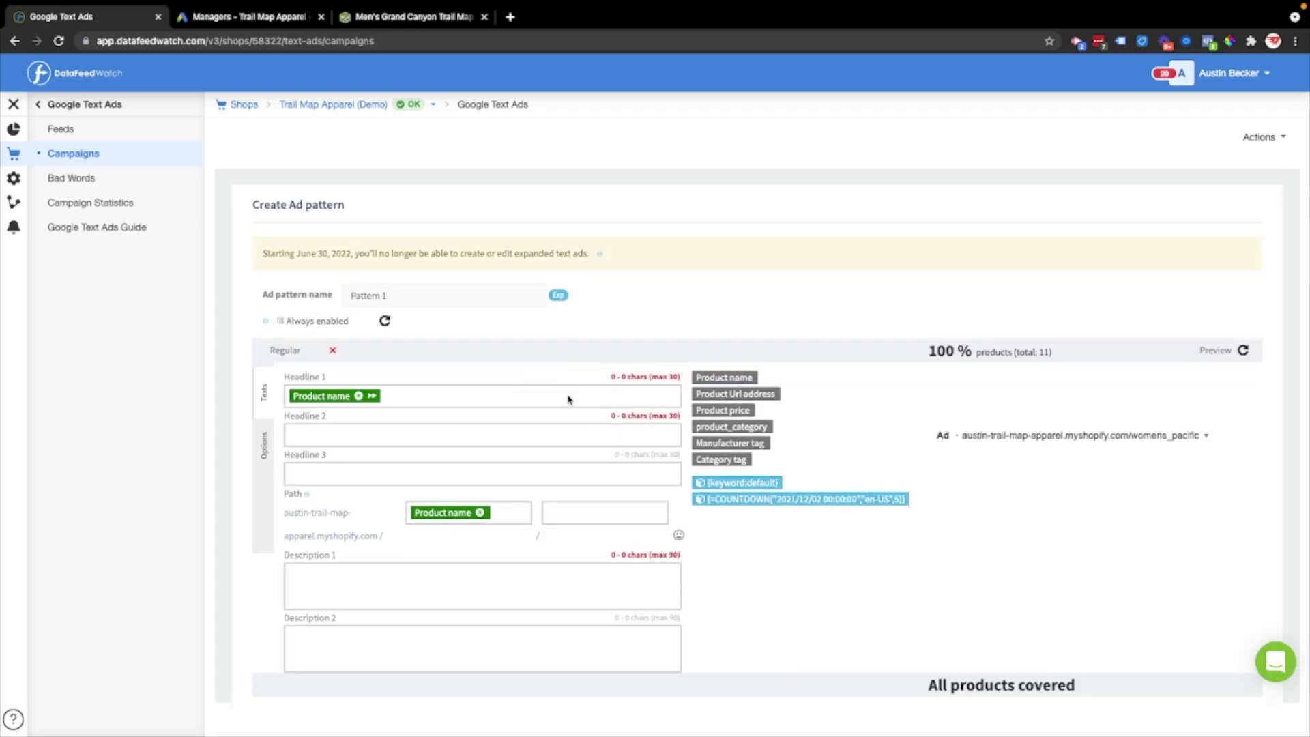
click(372, 397)
text(from)
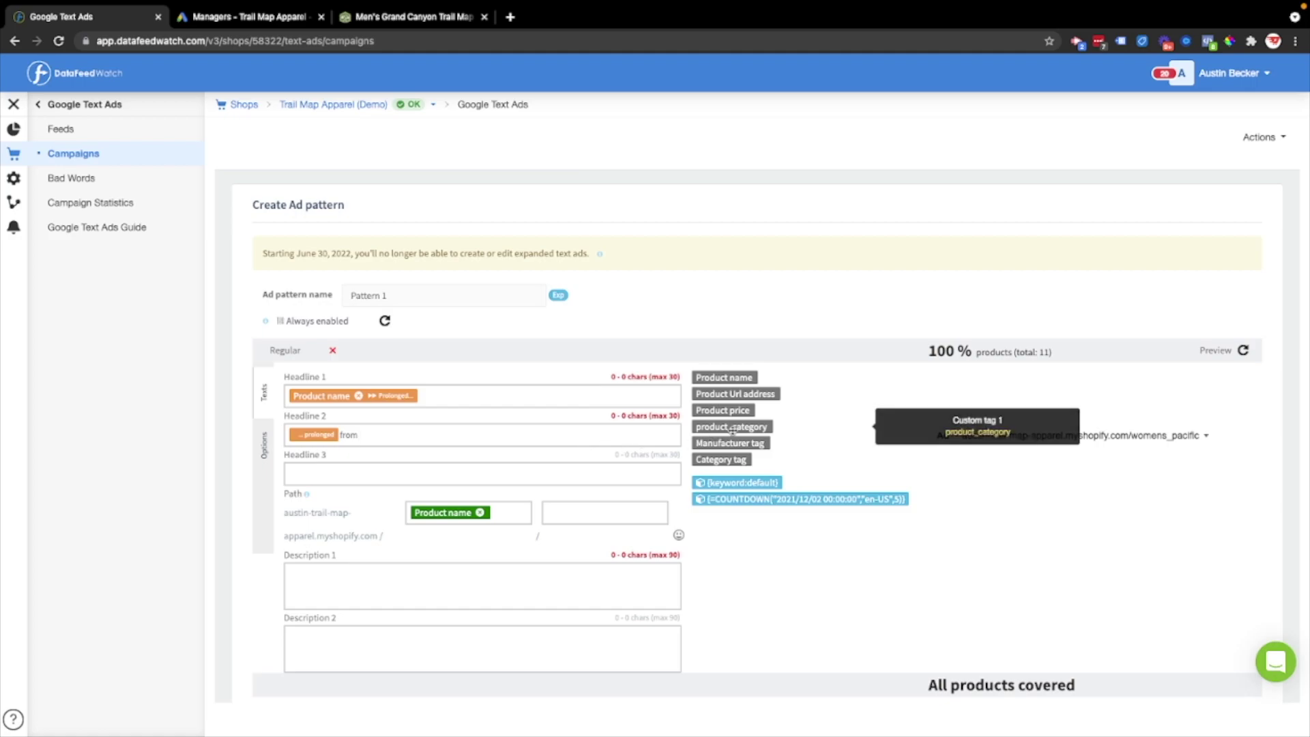
drag(723, 410, 486, 436)
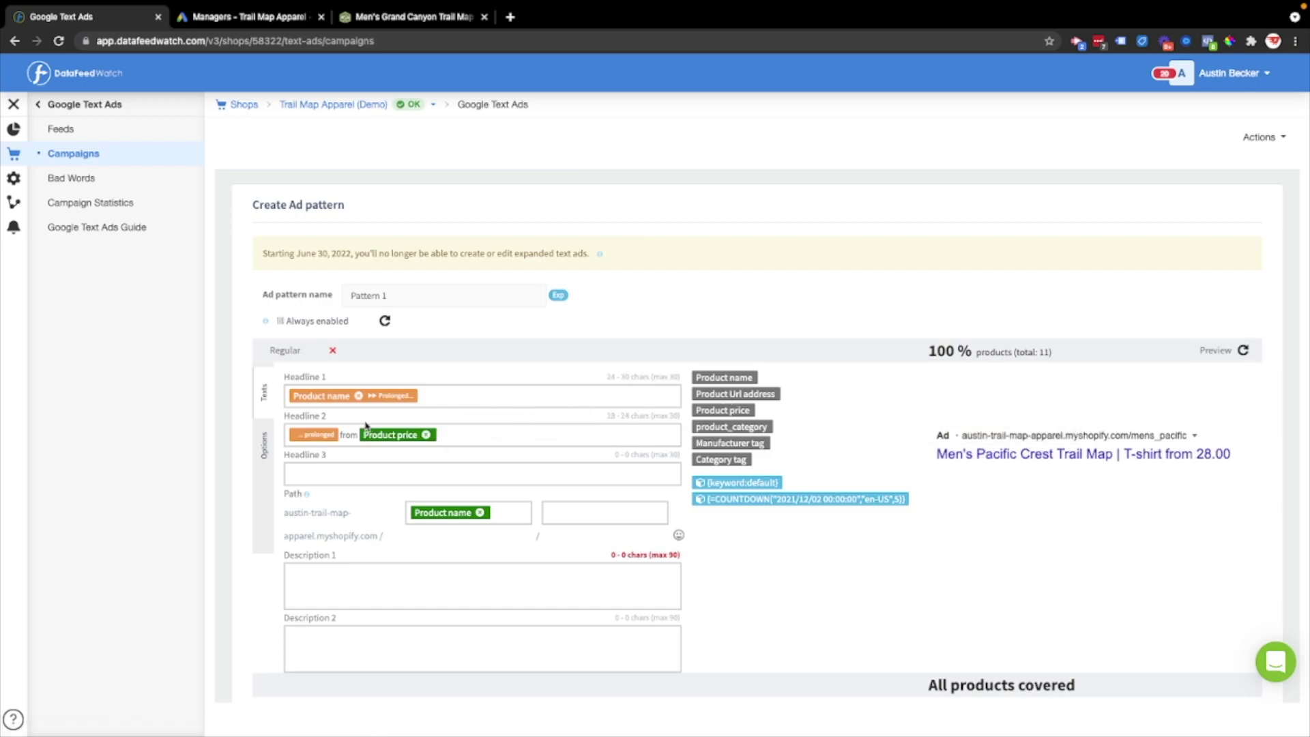
text($)
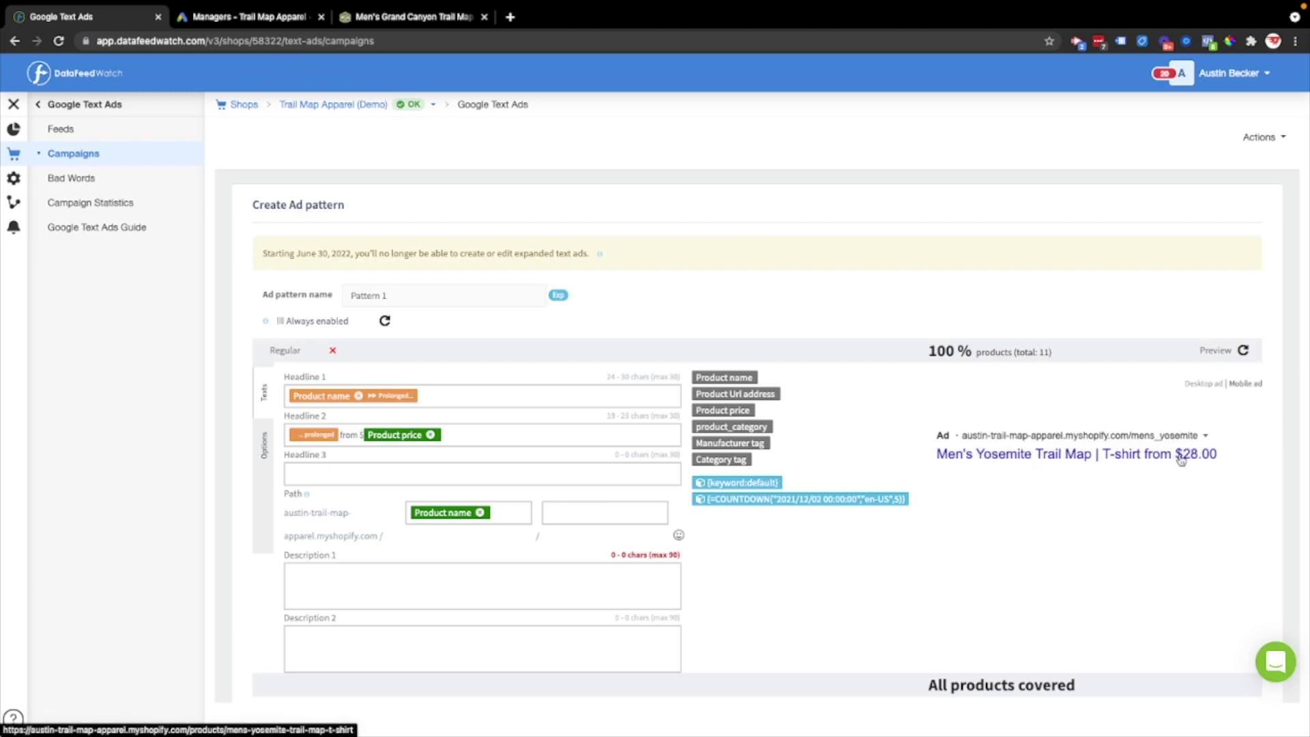
click(367, 480)
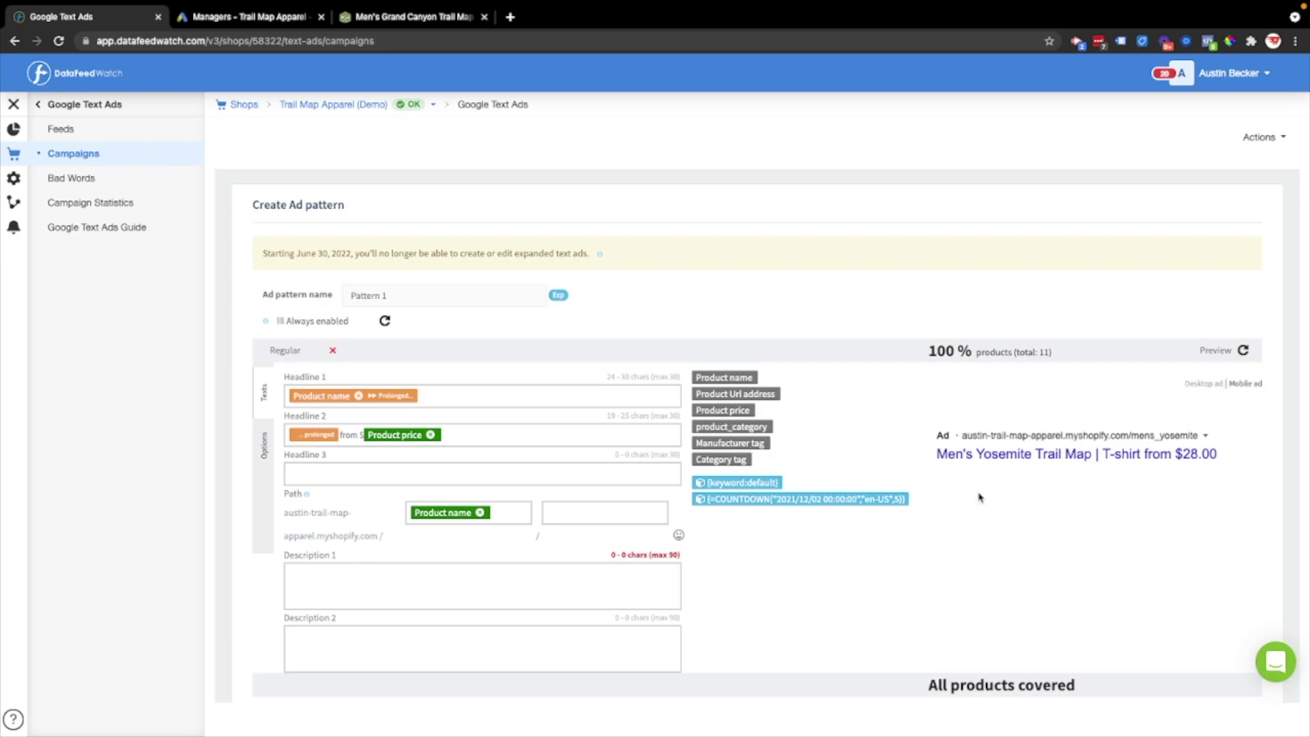
mouse_move(1006, 526)
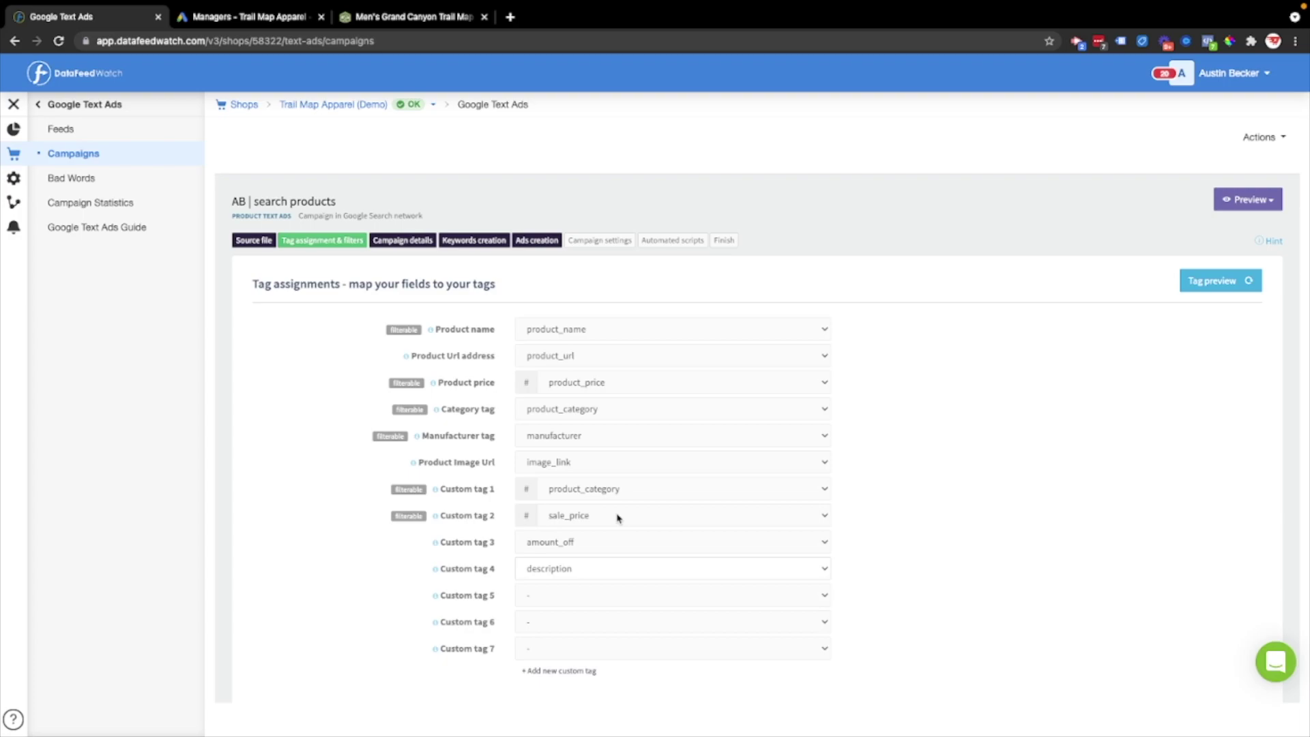
Step: Confirm Custom tags 2–4 map to sale_price, amount_off and description
click(560, 568)
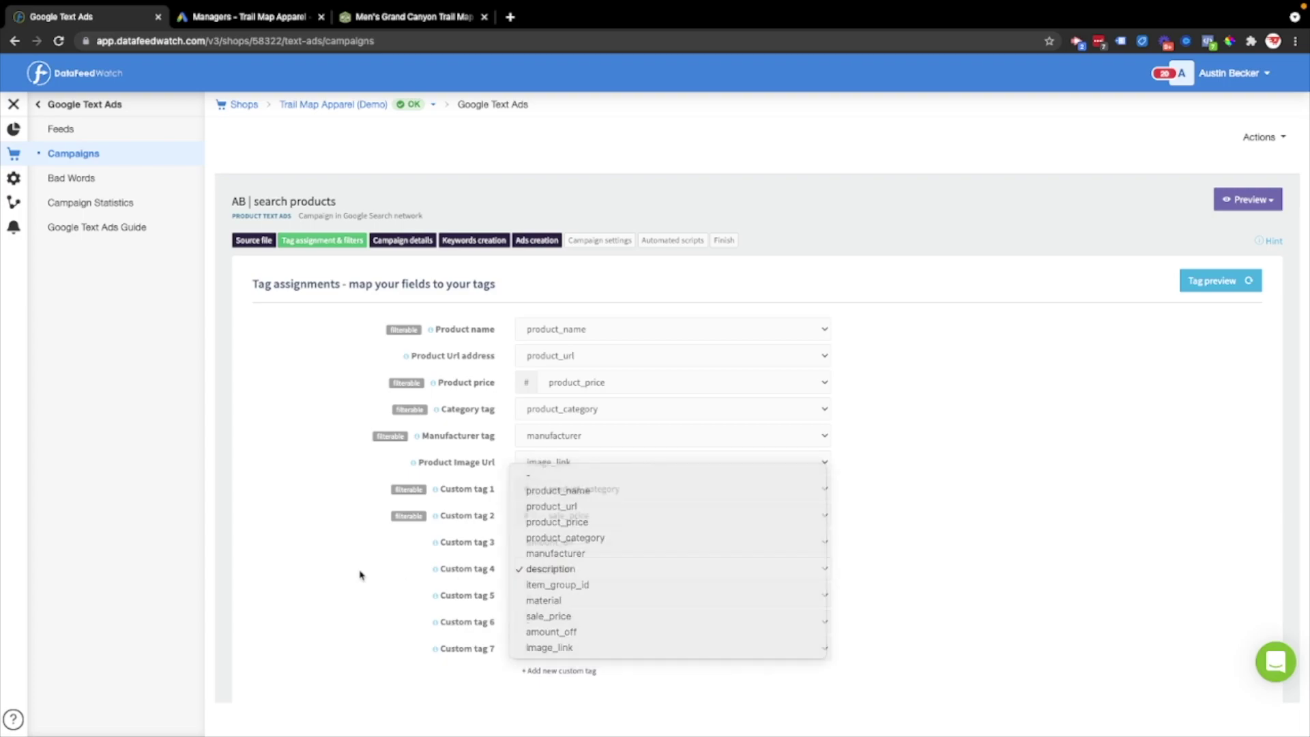
click(633, 544)
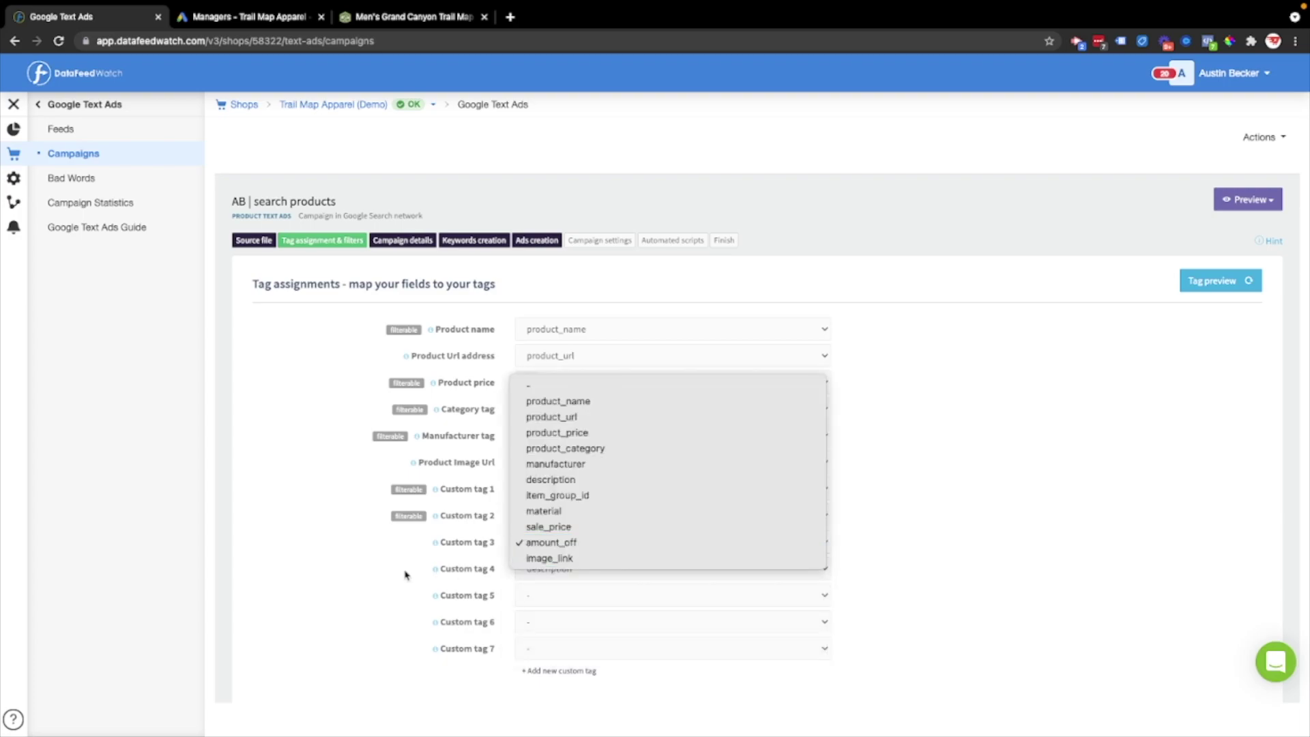
click(315, 584)
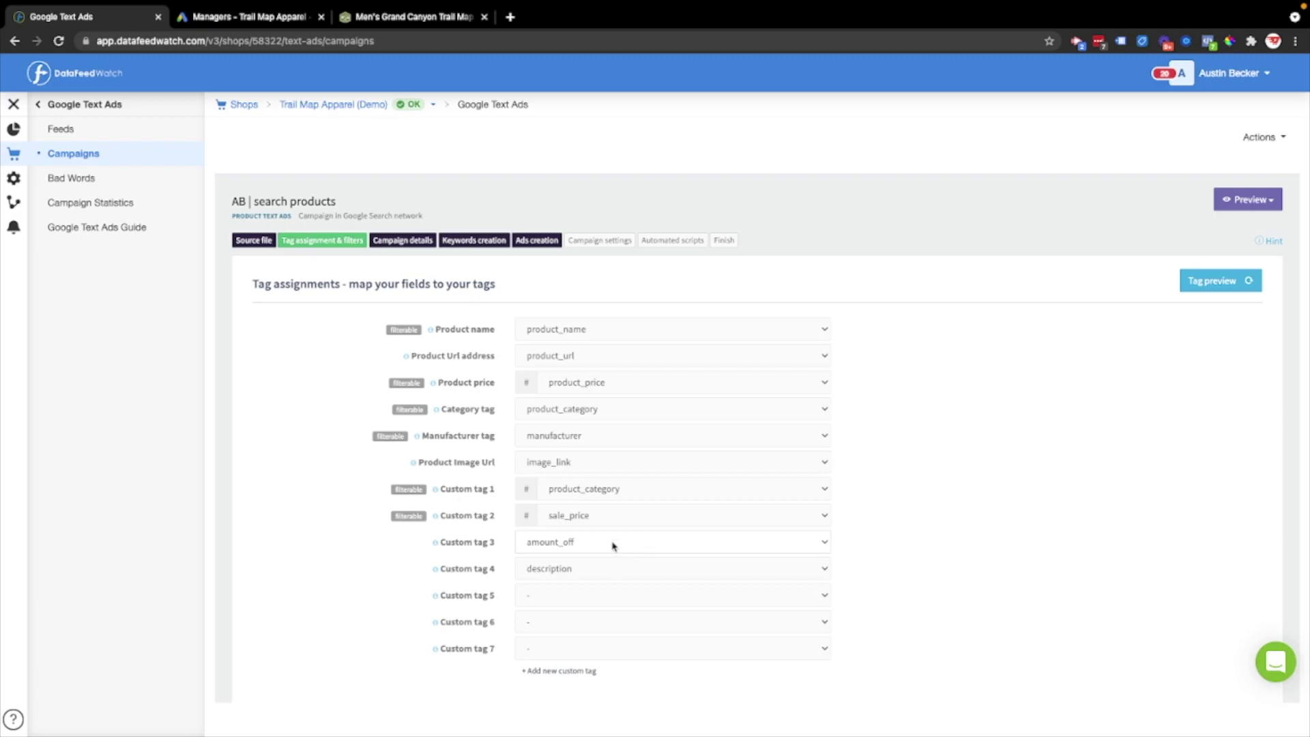
click(613, 546)
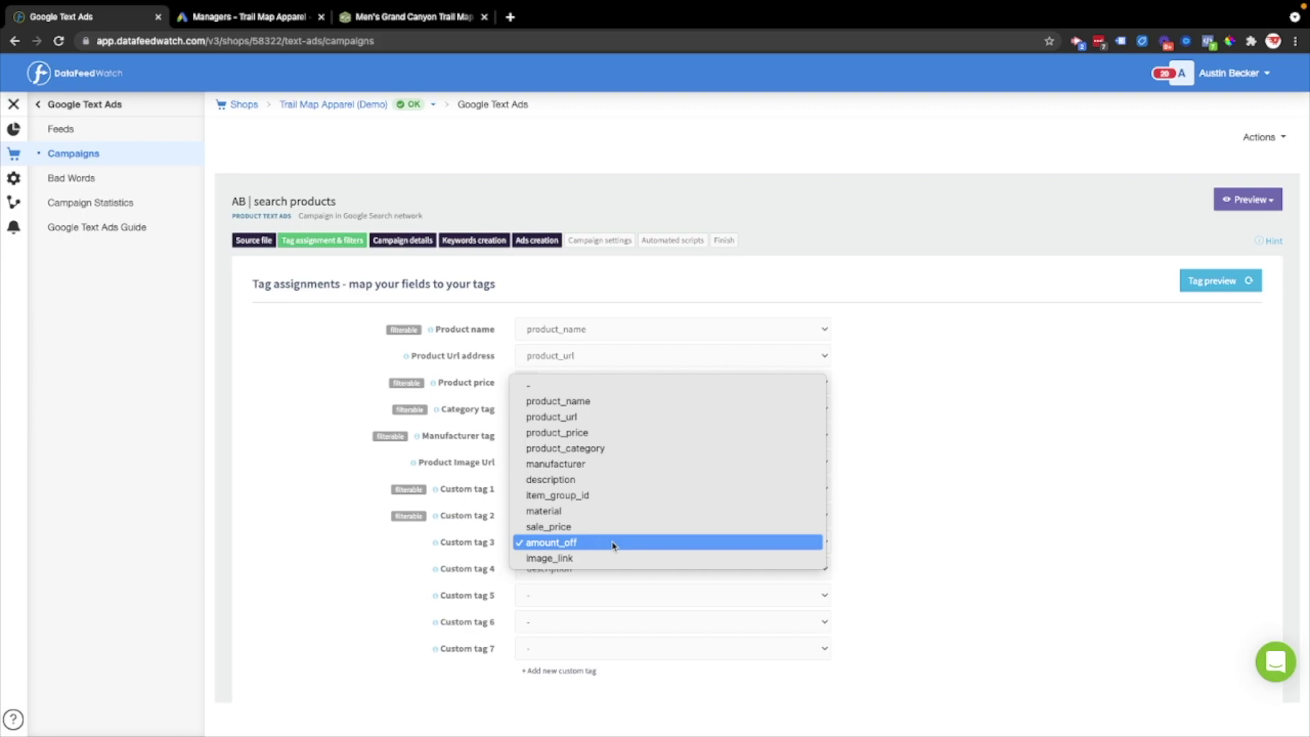
click(332, 569)
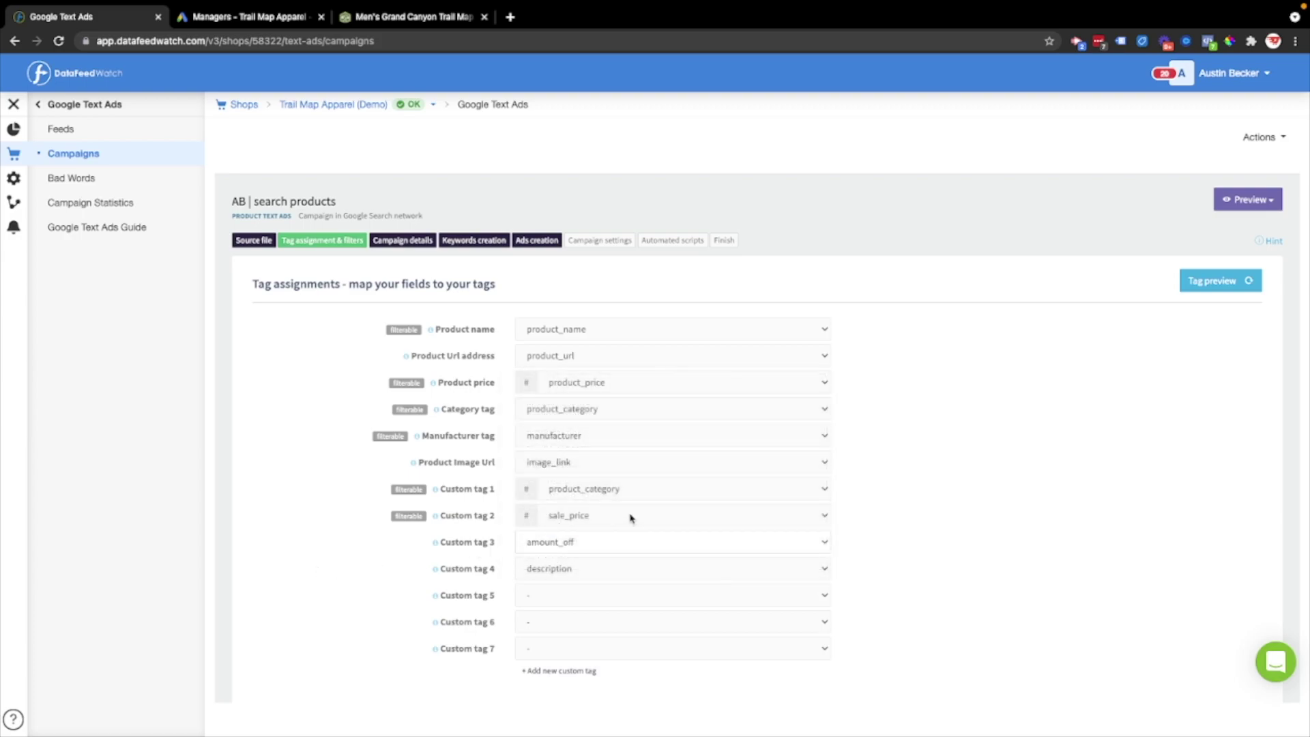
click(635, 521)
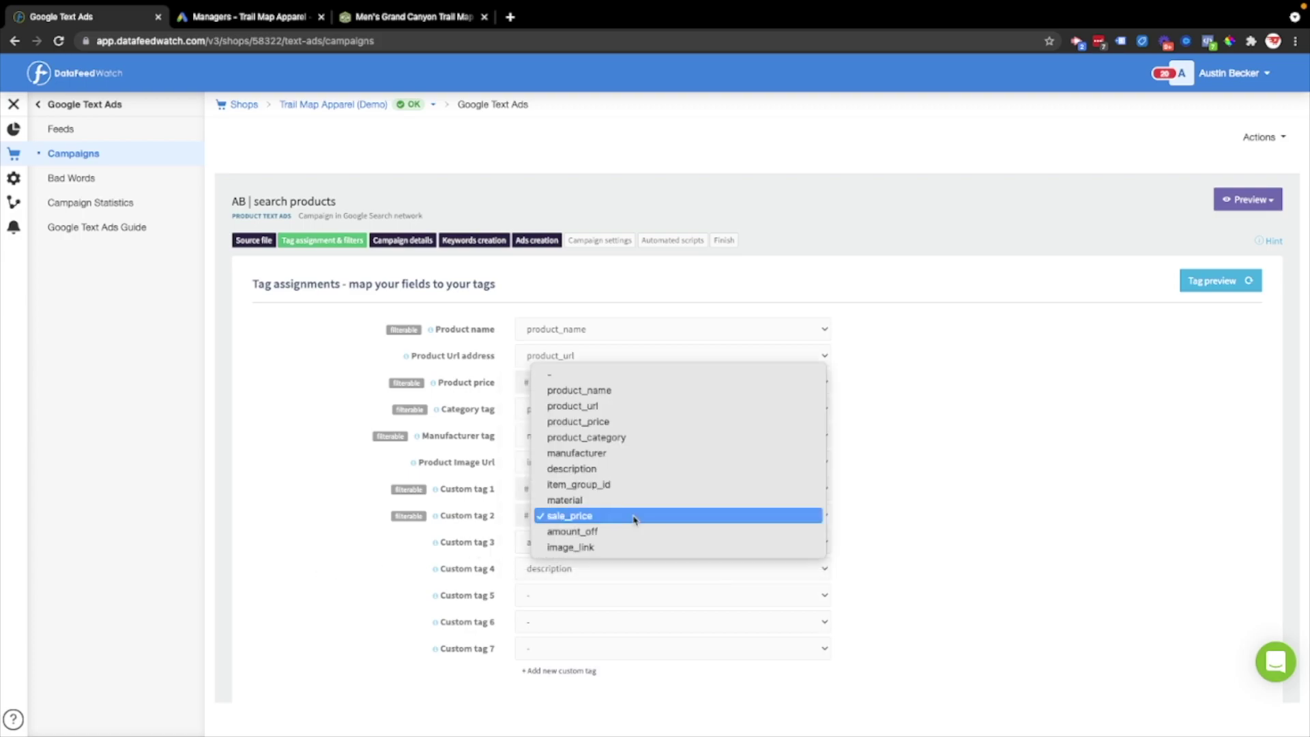
click(323, 580)
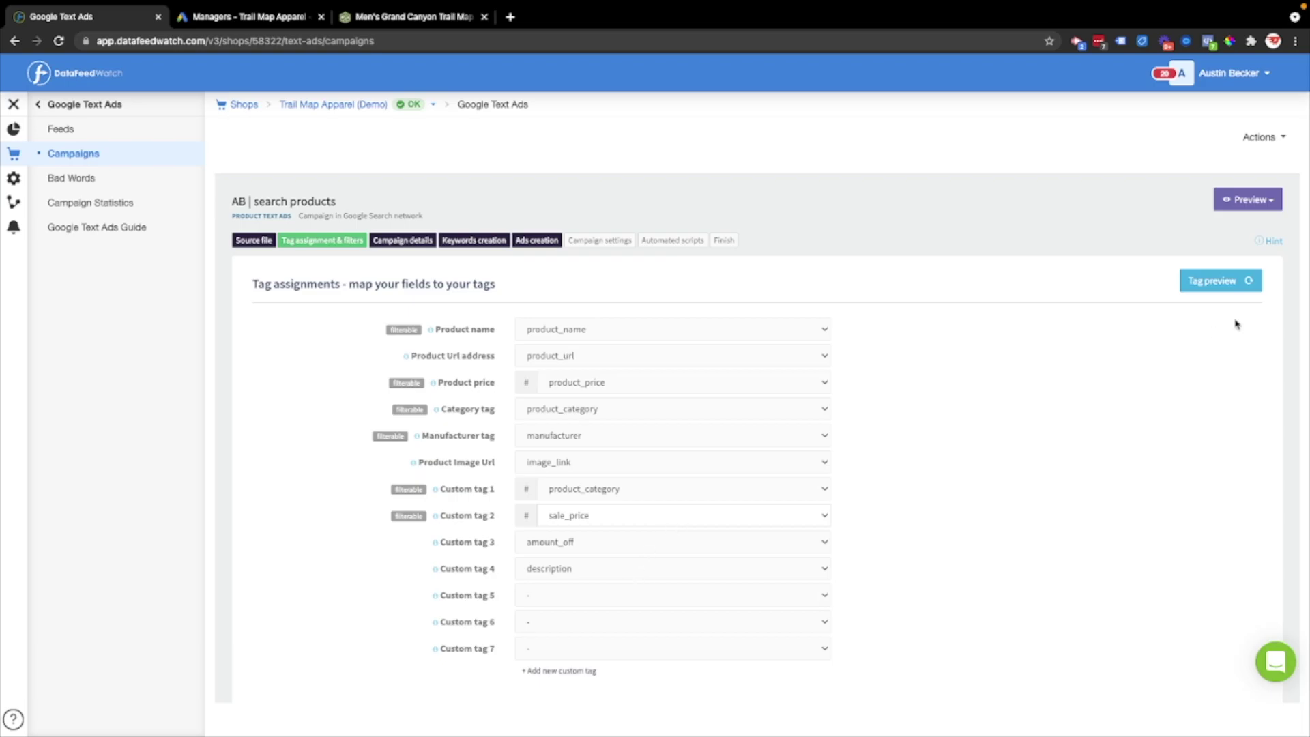
Step: Preview the tag values, save the tag assignments and return to Ads creation
click(1221, 281)
scroll(1175, 358, down, 2)
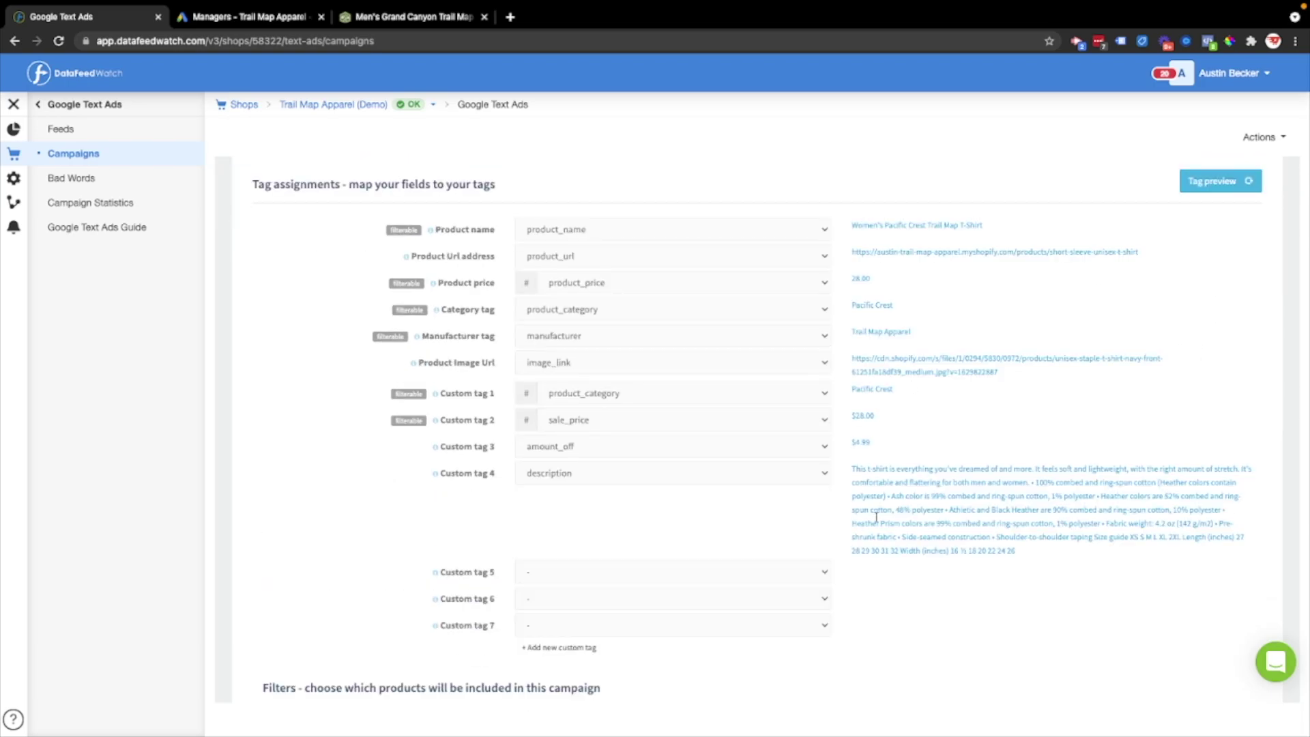
drag(1019, 552, 853, 470)
click(930, 508)
scroll(930, 508, down, 9)
scroll(570, 596, down, 2)
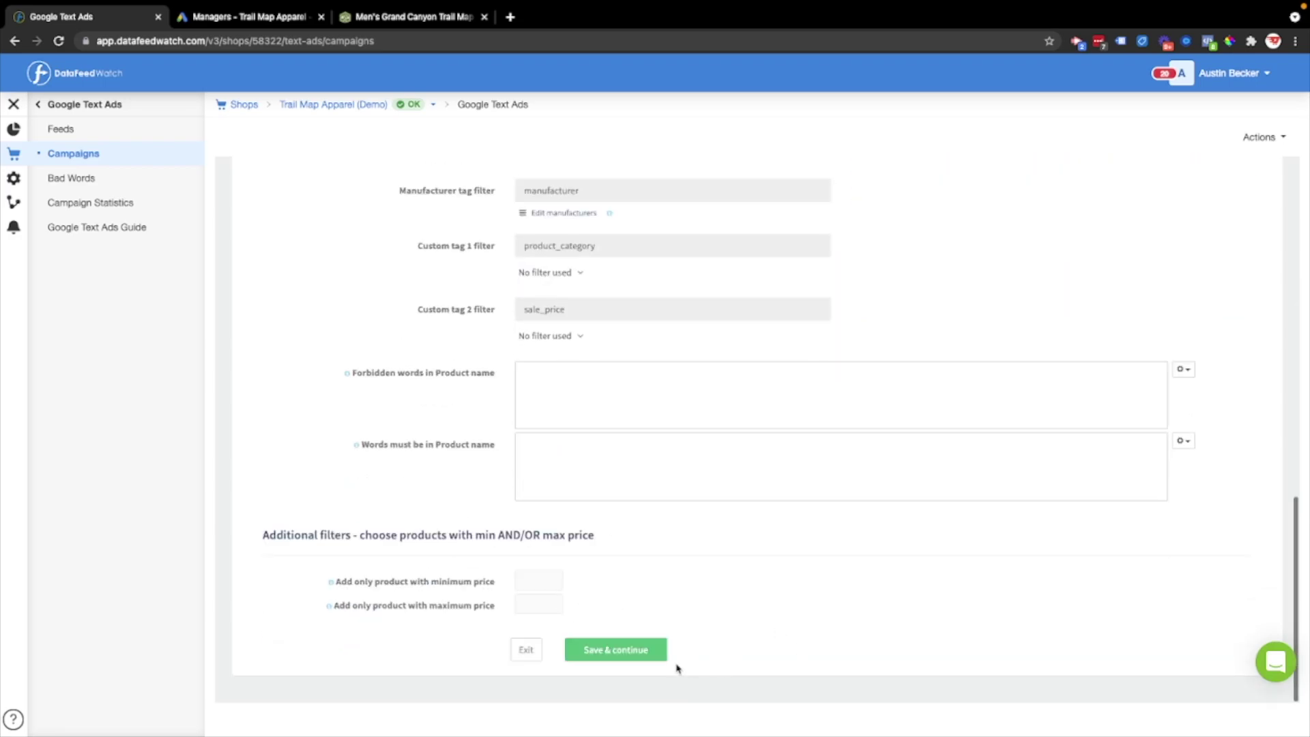
click(646, 654)
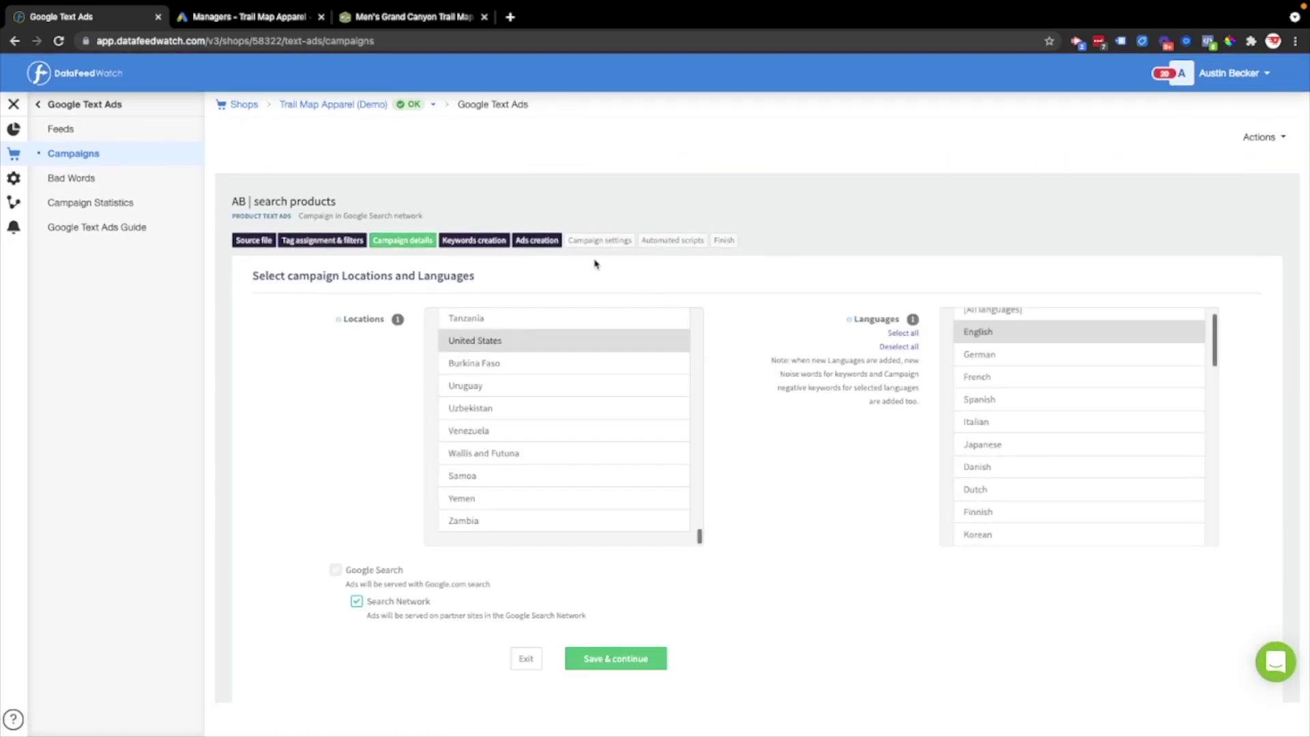
click(537, 241)
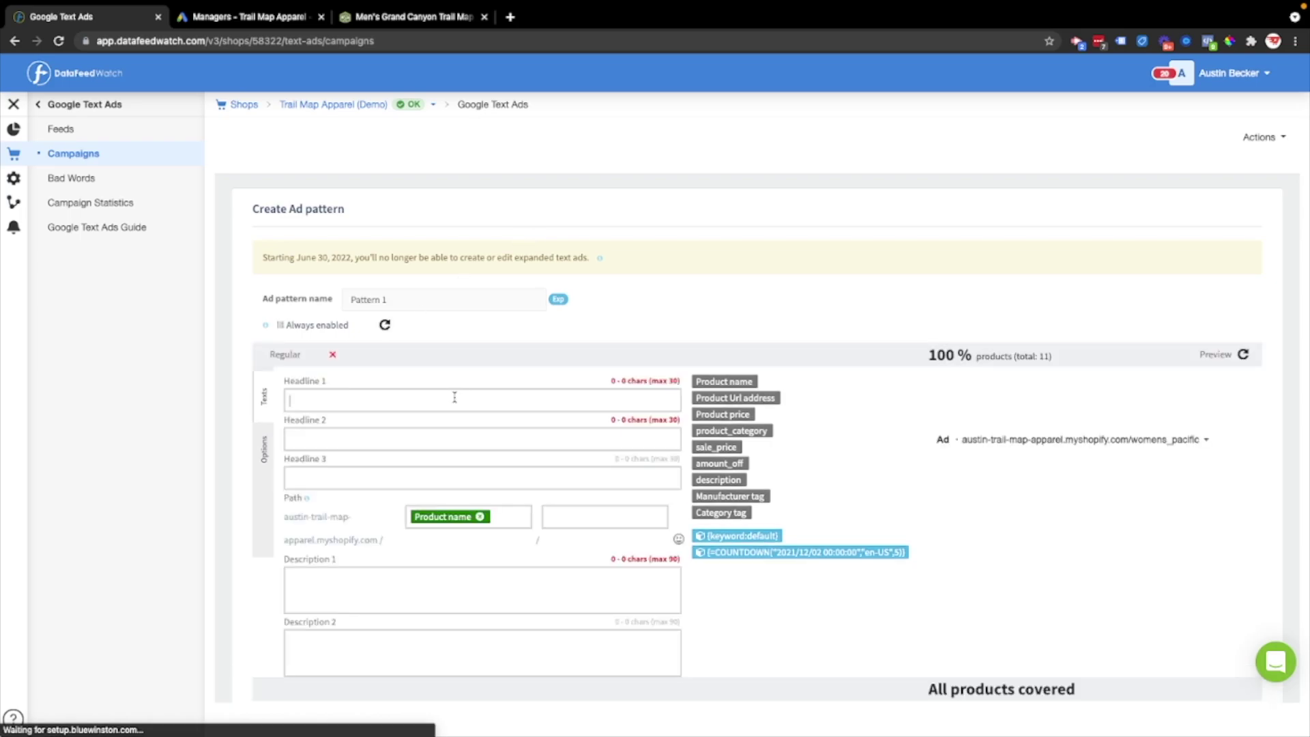
Step: Fill headlines with Product name, 'from' sale_price, and 'Save $' amount_off
drag(745, 382, 577, 398)
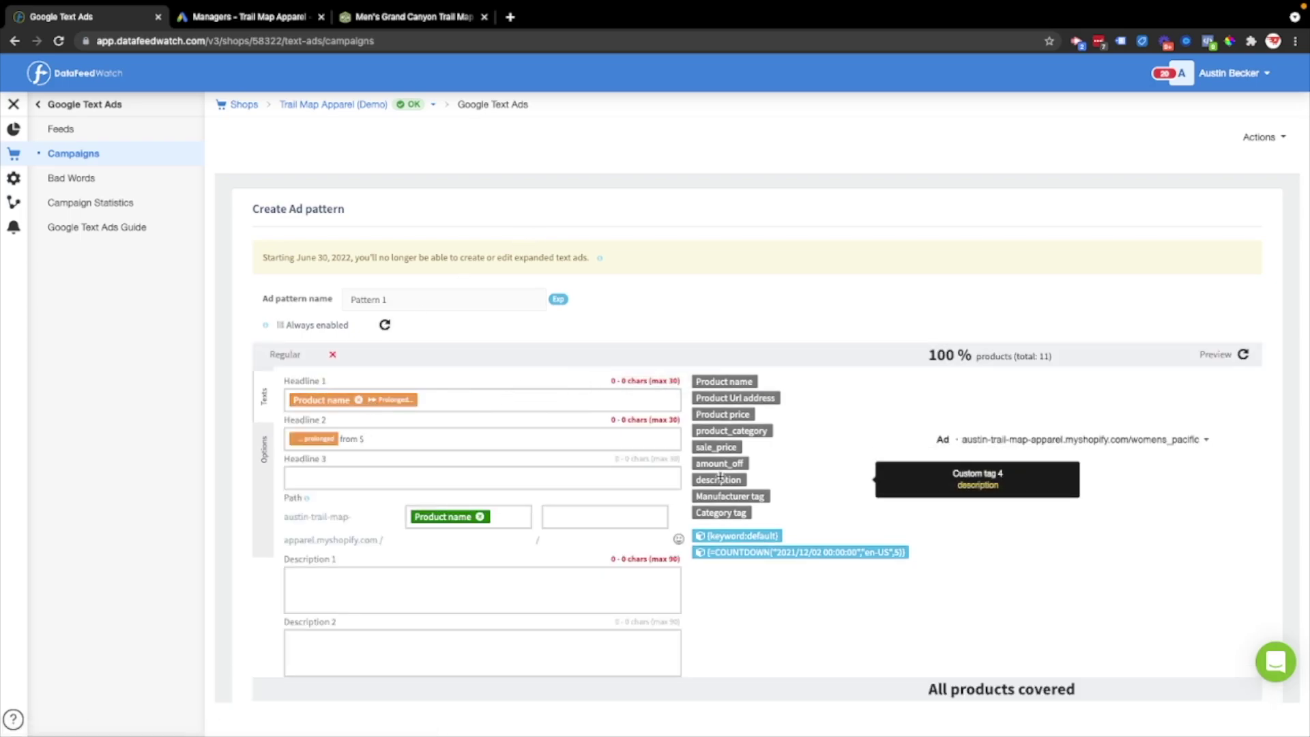
drag(730, 449, 477, 442)
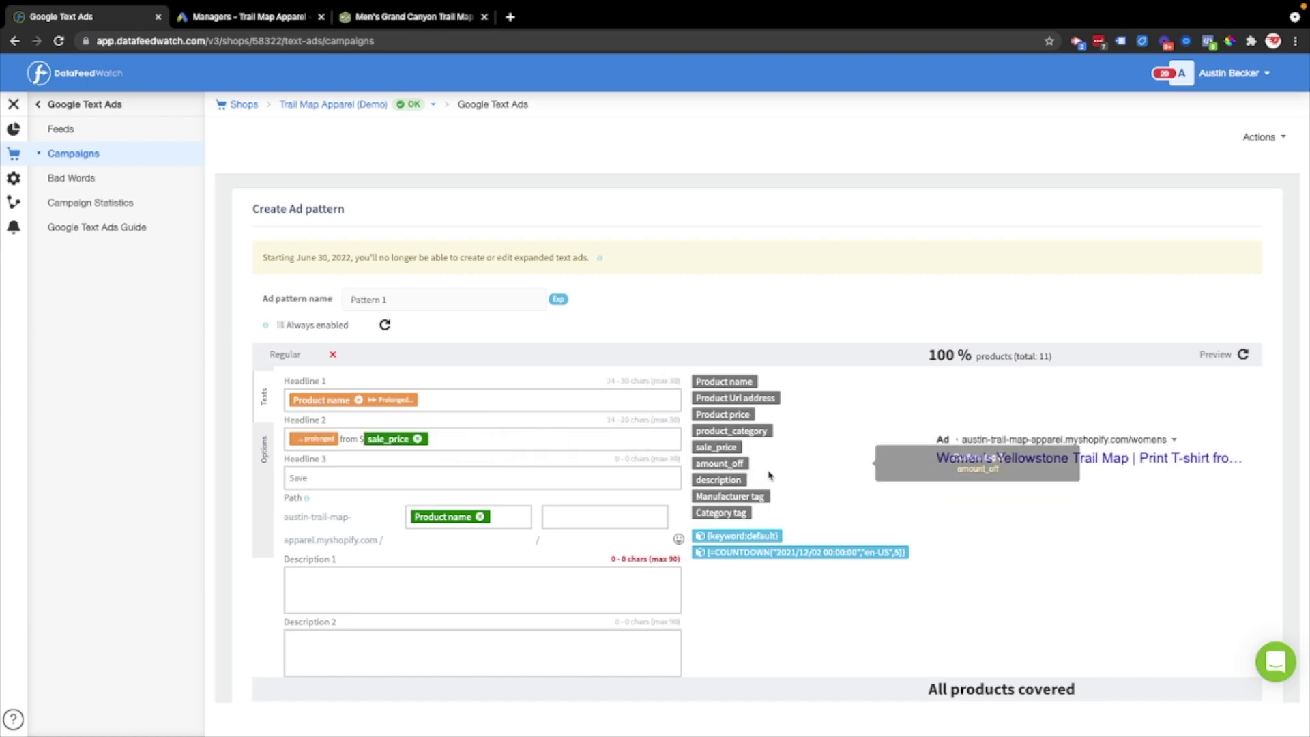
drag(733, 464, 440, 479)
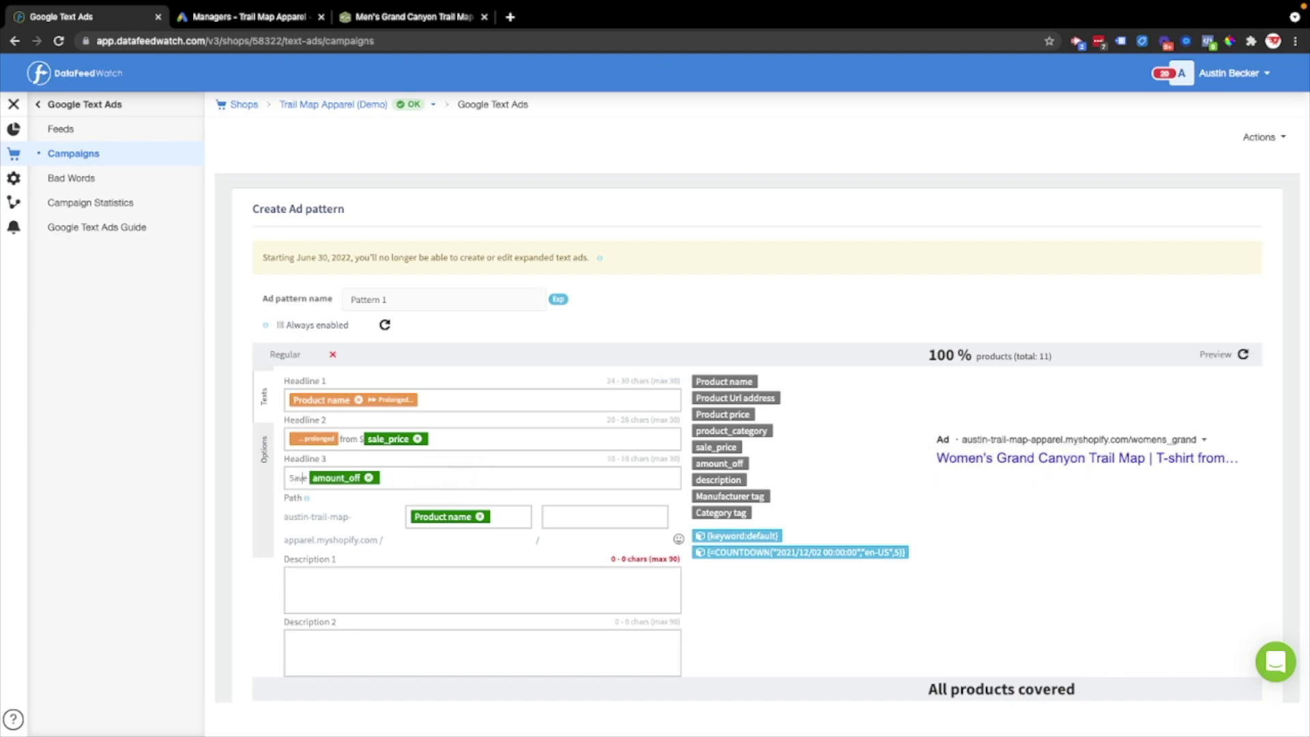
text($)
Step: Cycle preview products, view the mobile ad, and remove Headline 3's extra dollar sign
click(1243, 355)
click(1243, 355)
click(1243, 355)
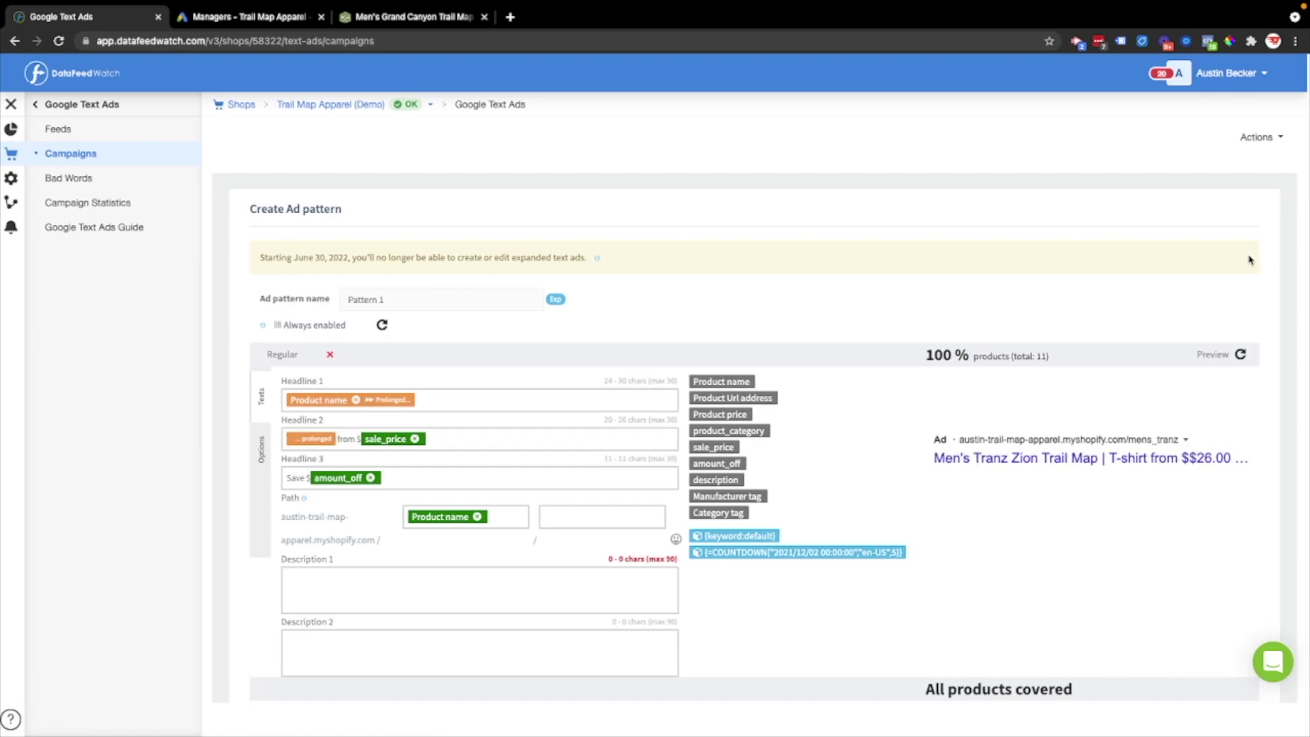
scroll(1201, 375, down, 2)
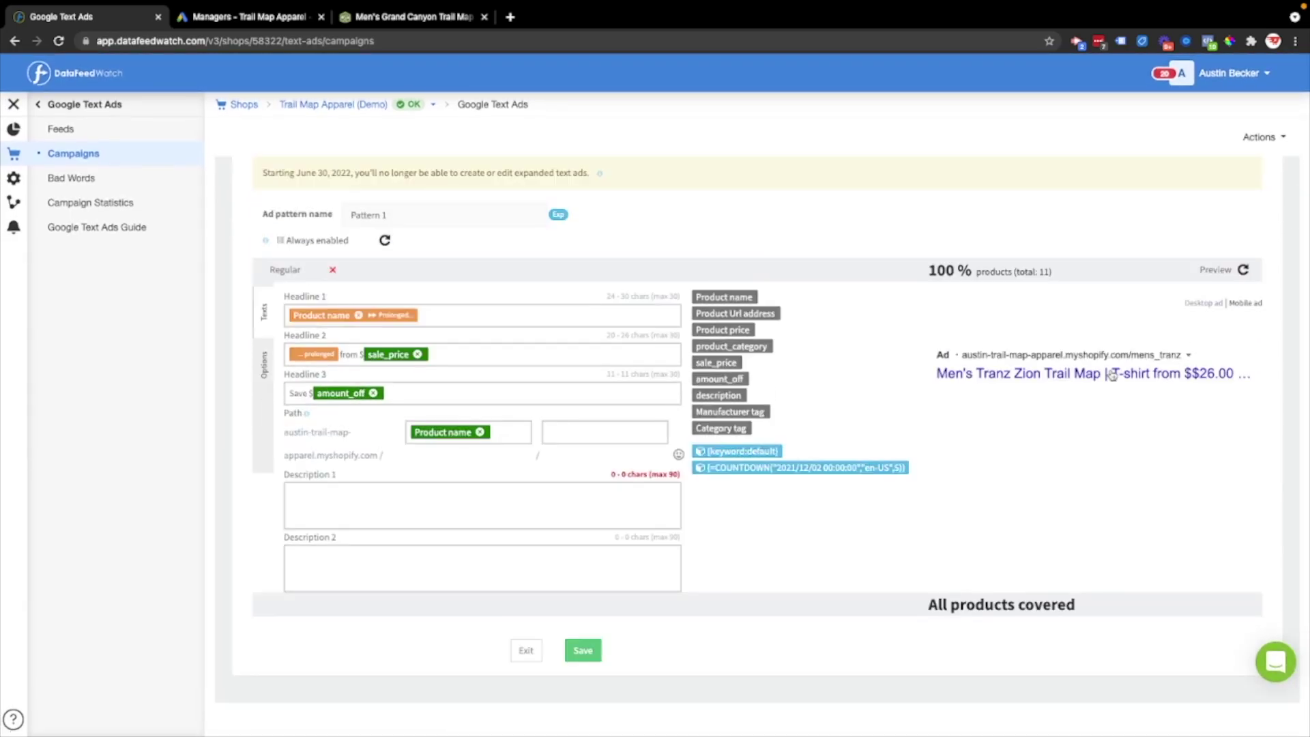
scroll(1229, 389, up, 2)
click(1241, 390)
scroll(267, 468, down, 1)
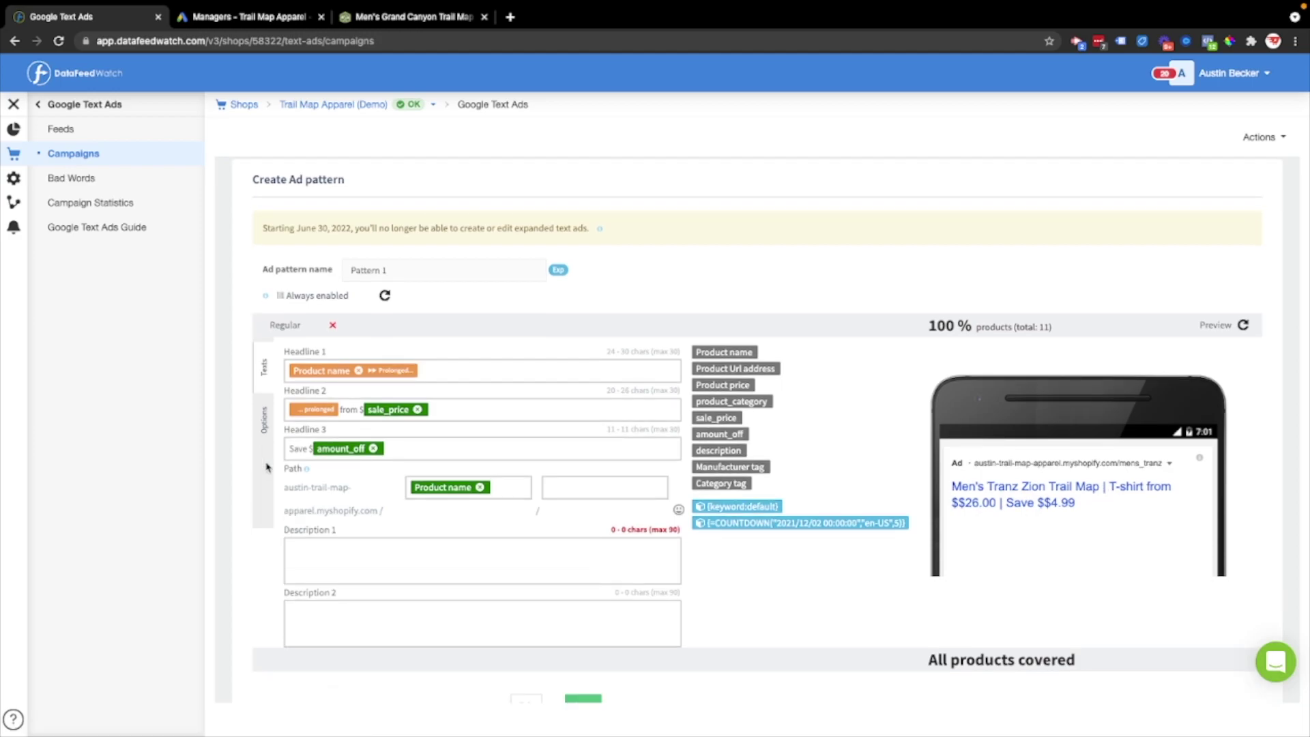
key(BackSpace)
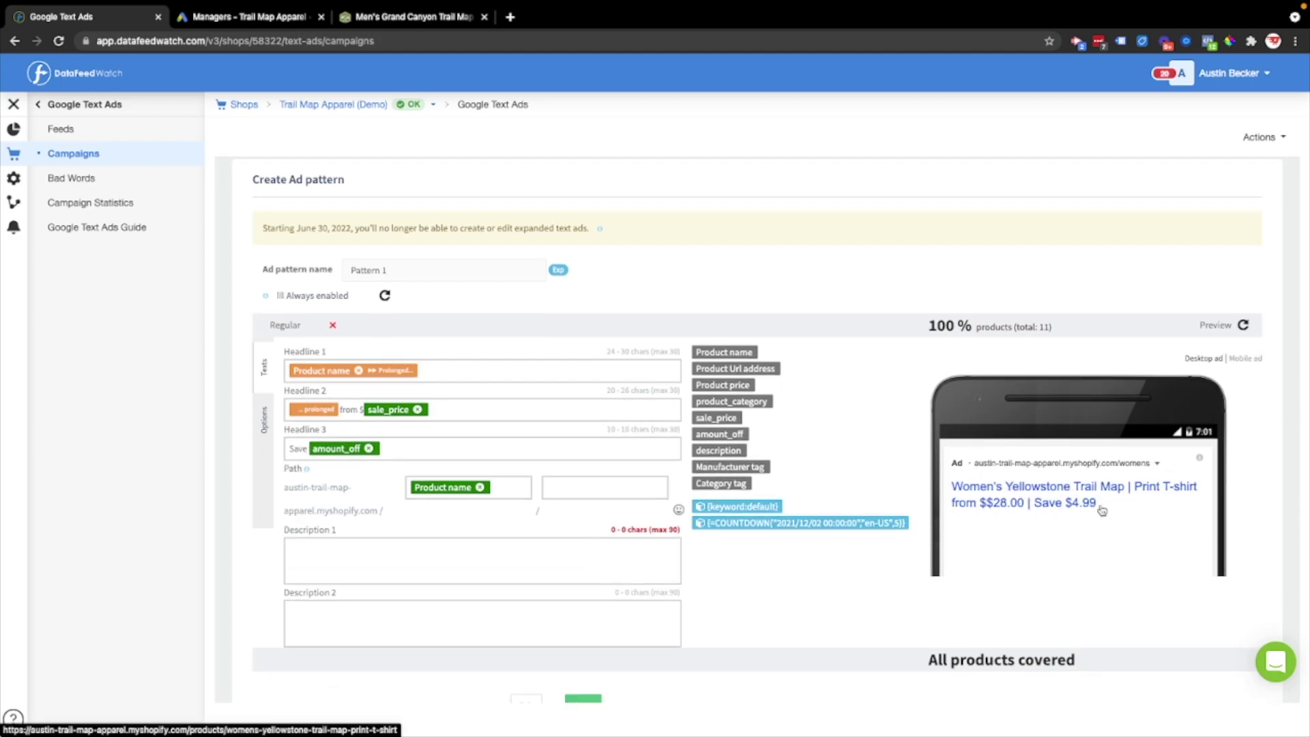
Step: End Headline 3 with 'Today', then try '45 Units Remaining' in its place
text(Today)
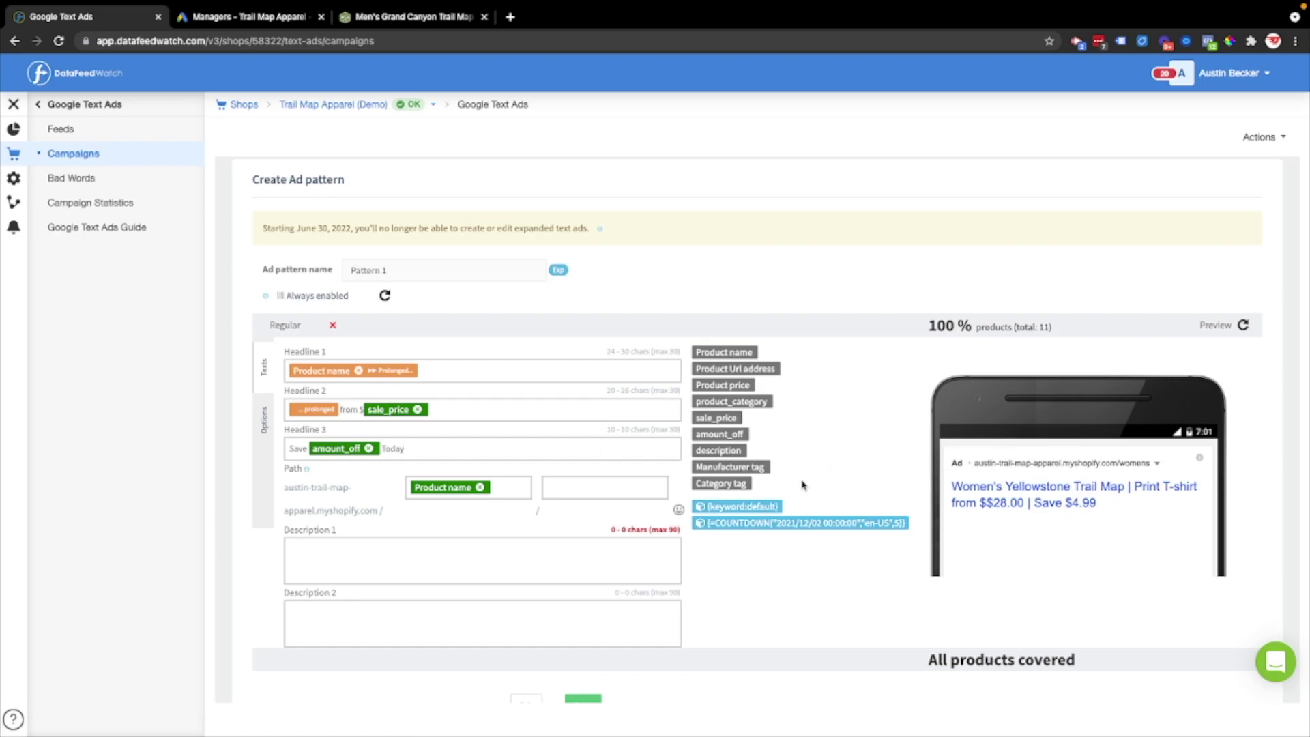
click(1243, 325)
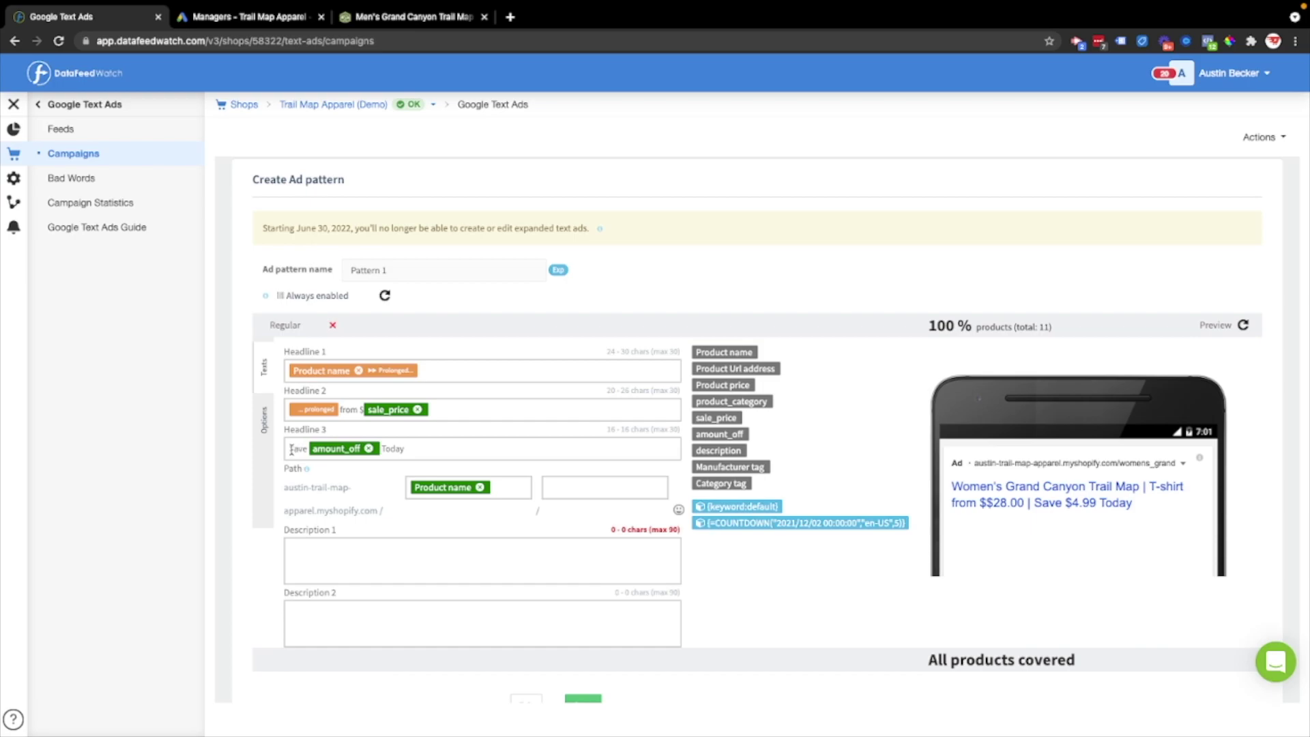
drag(291, 449, 414, 449)
text(x)
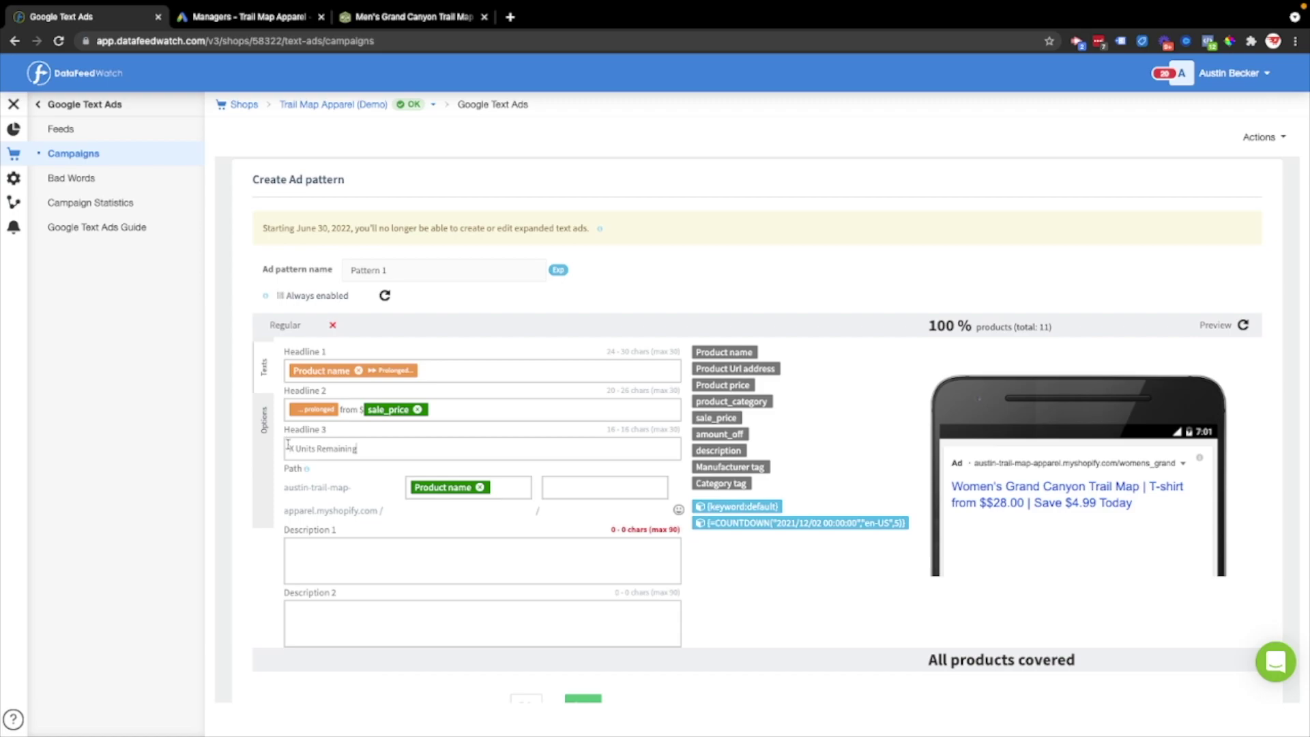
text(X)
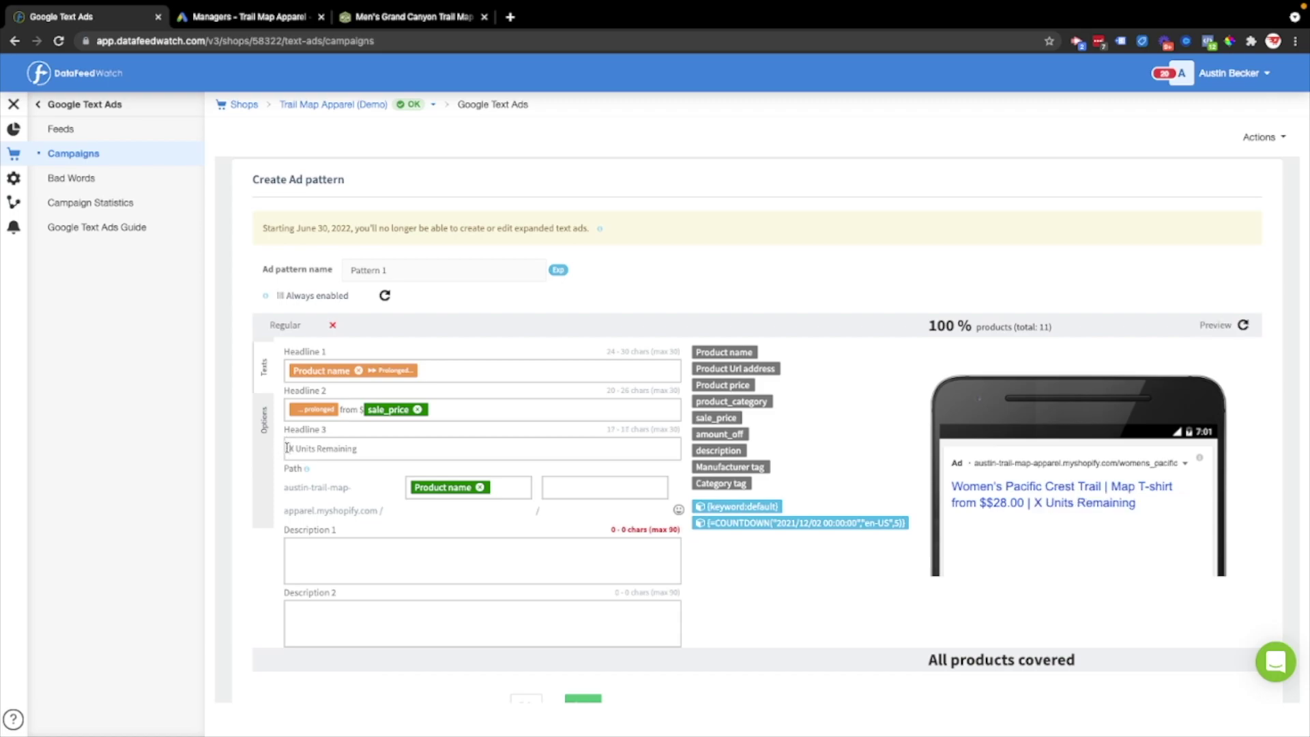
drag(293, 450, 282, 455)
text(45)
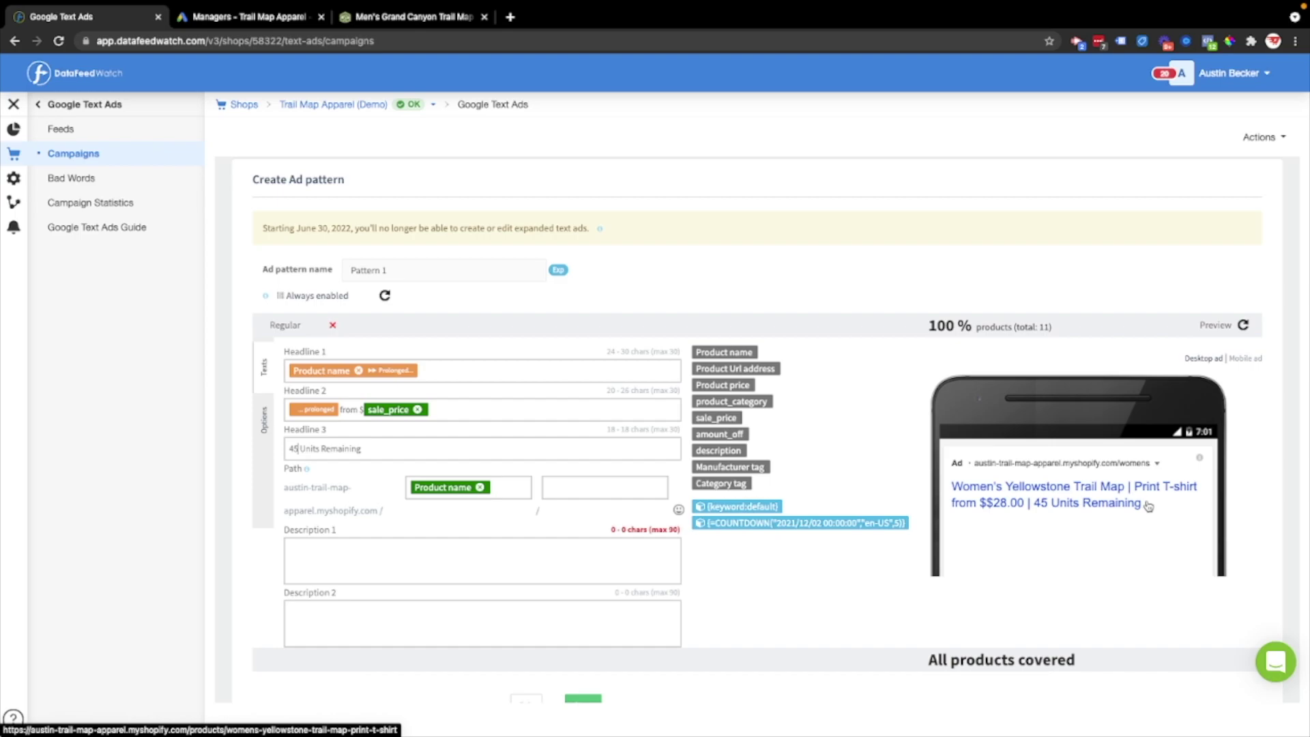
Step: Replace all of Headline 3's text with just 'Save'
triple_click(421, 452)
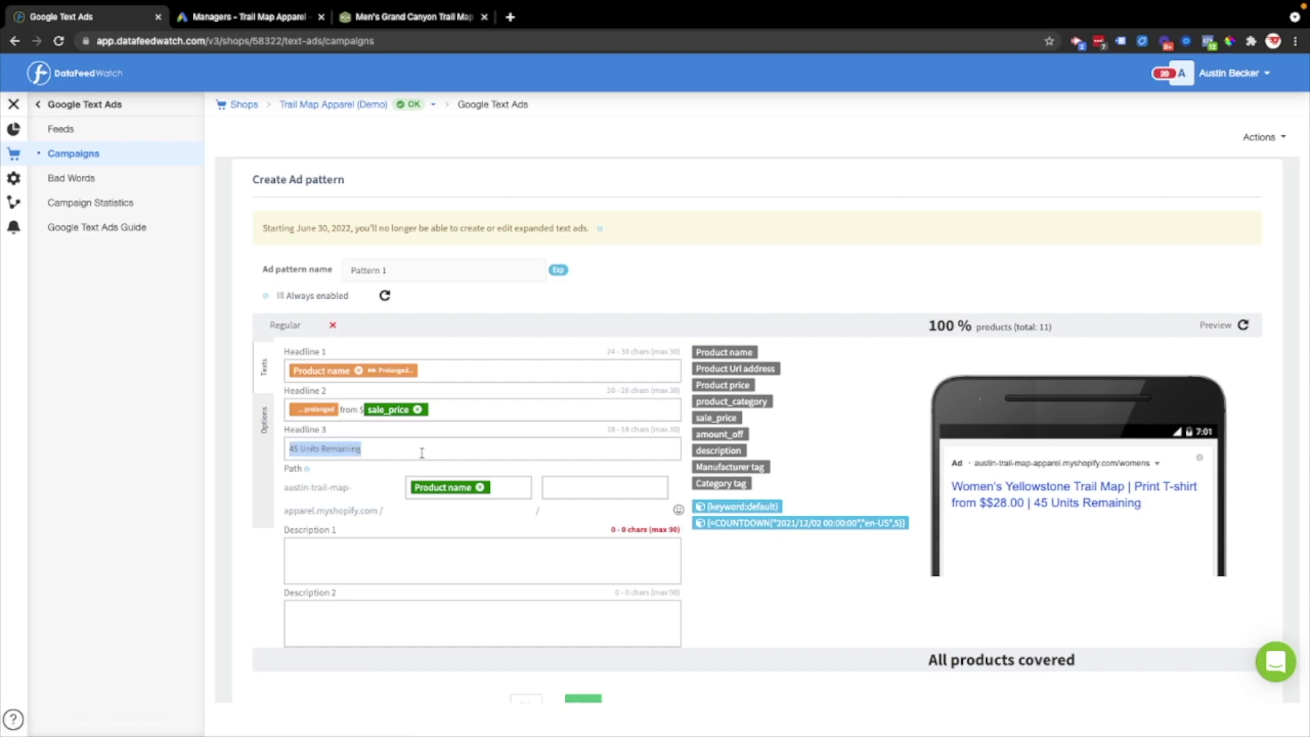
text(Save $)
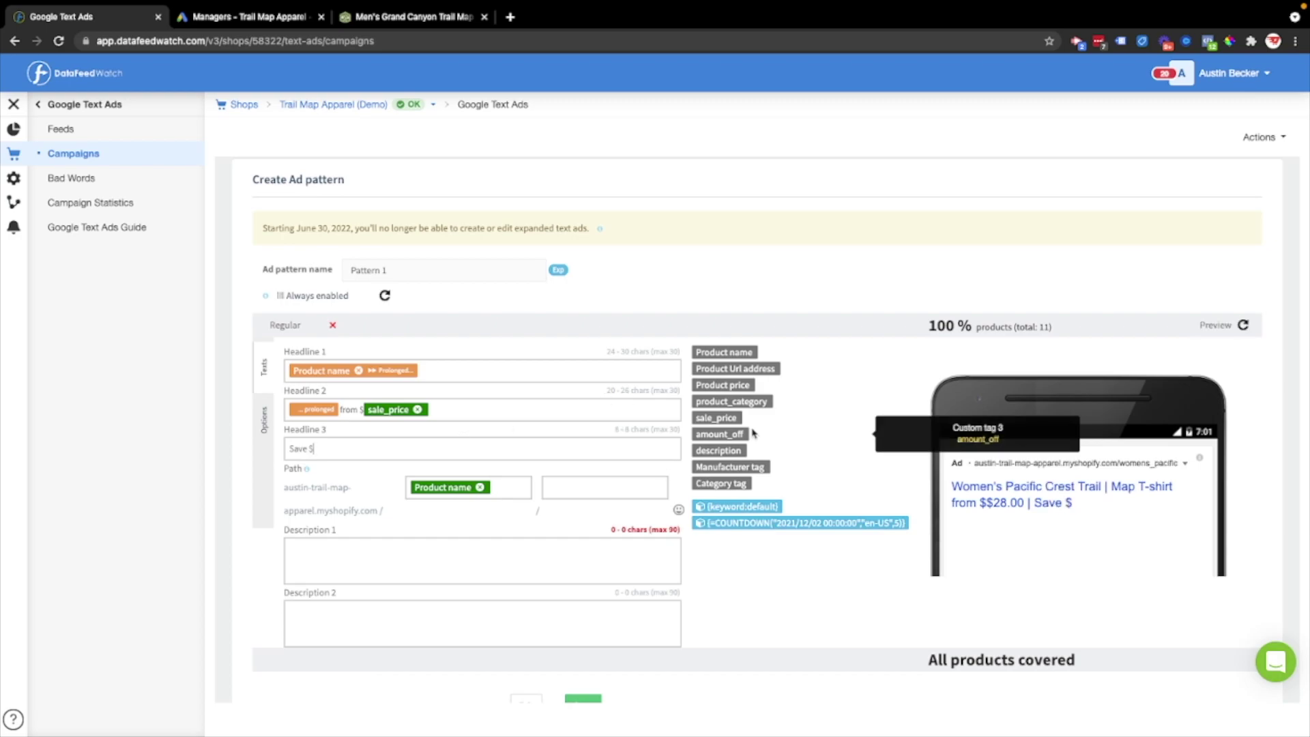
key(BackSpace)
key(BackSpace)
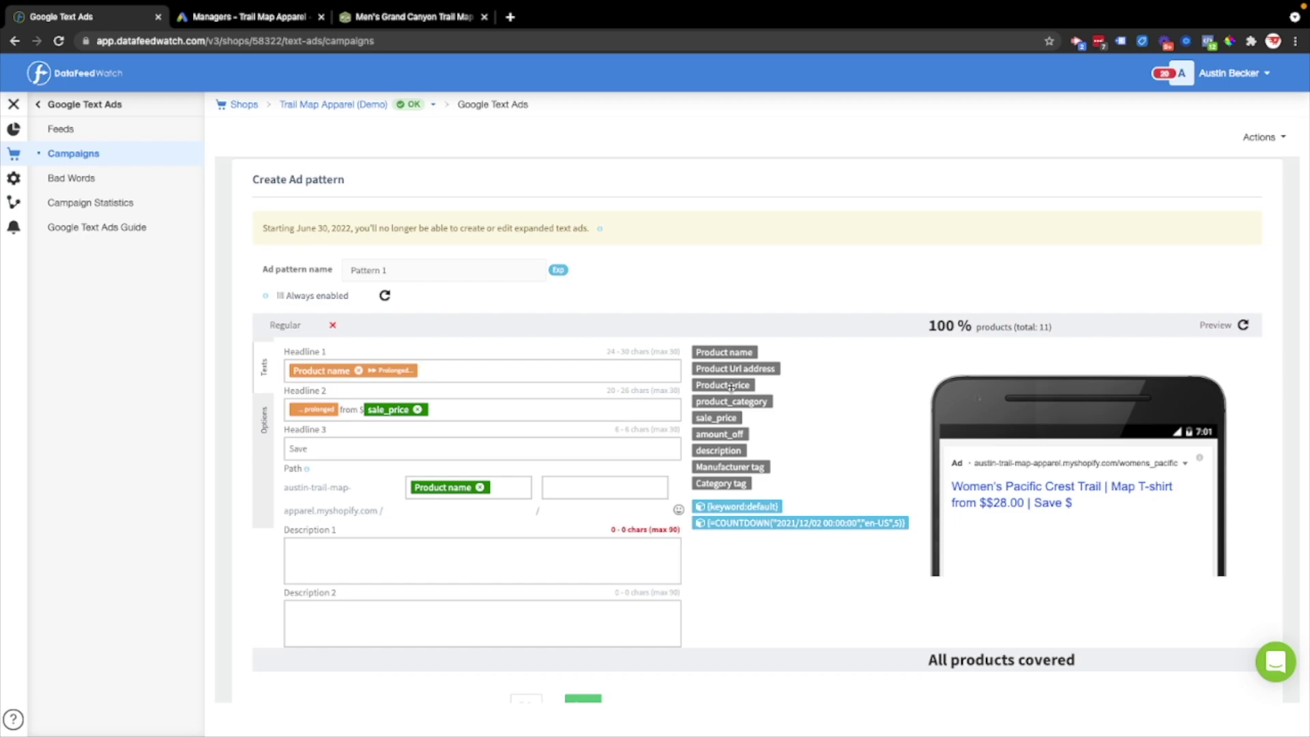
Step: Add the amount_off tag to Headline 3 and the description tag to Description 1
drag(722, 421, 589, 452)
drag(730, 450, 535, 555)
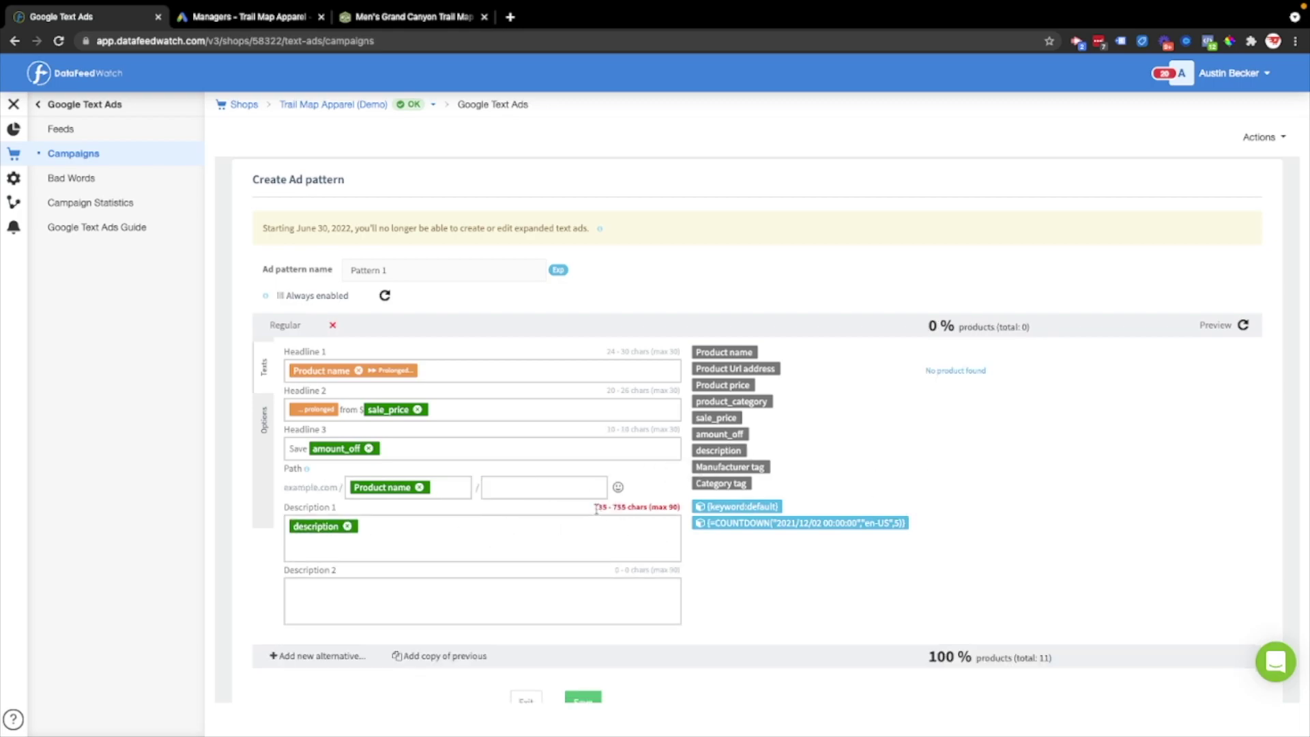
drag(597, 509, 686, 516)
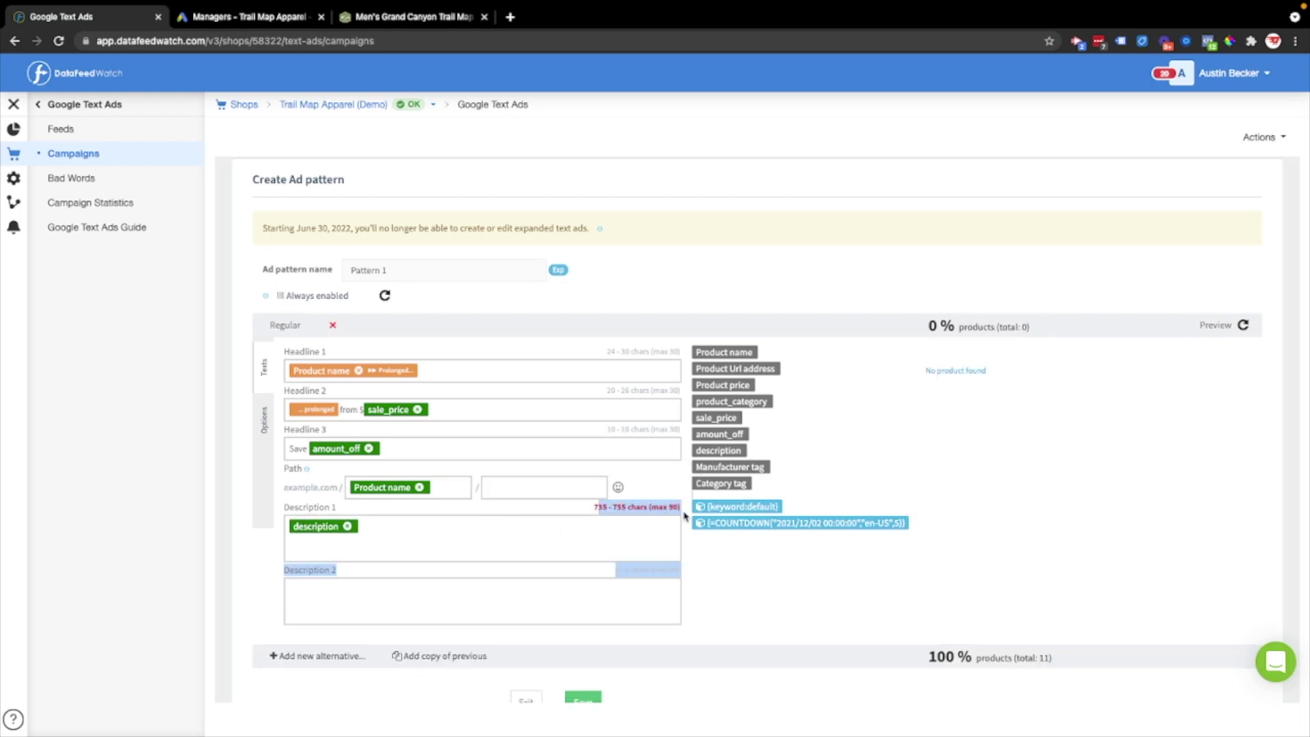
Step: Review the ad text cleanup options and refresh the preview with another product
click(266, 420)
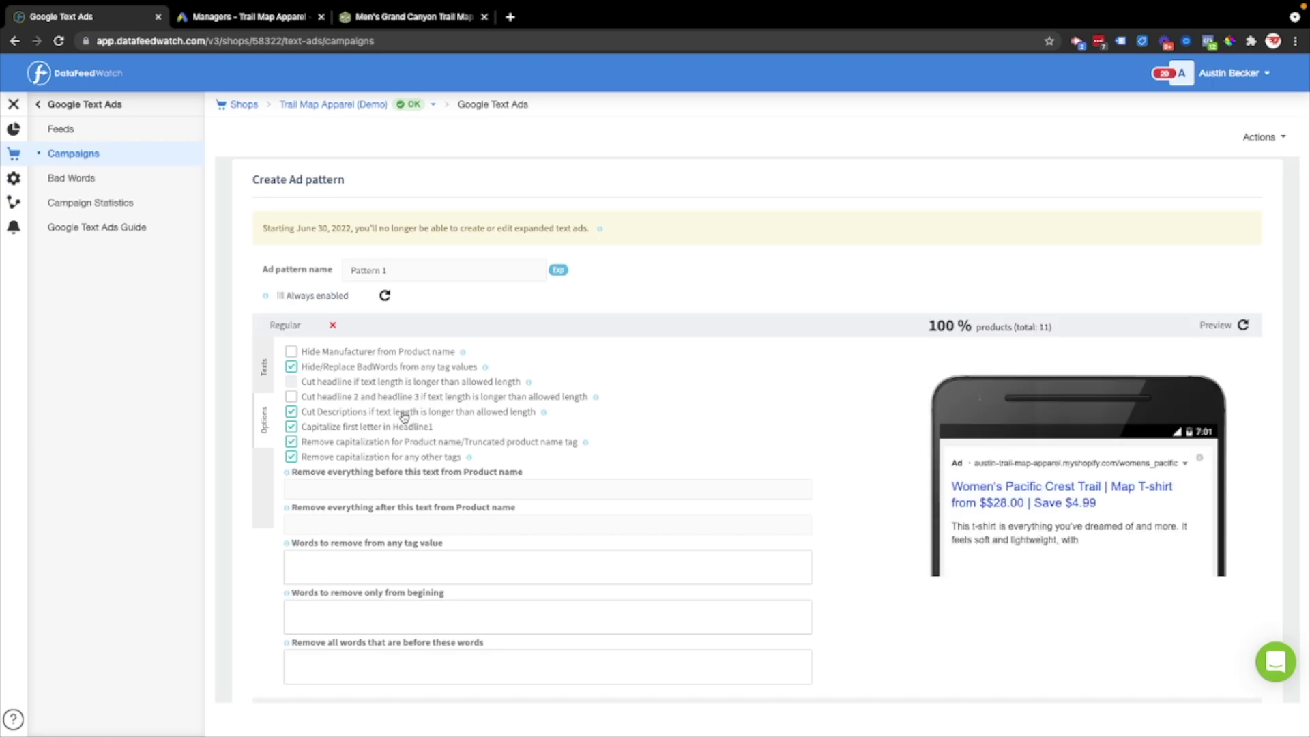
triple_click(1081, 540)
click(1244, 326)
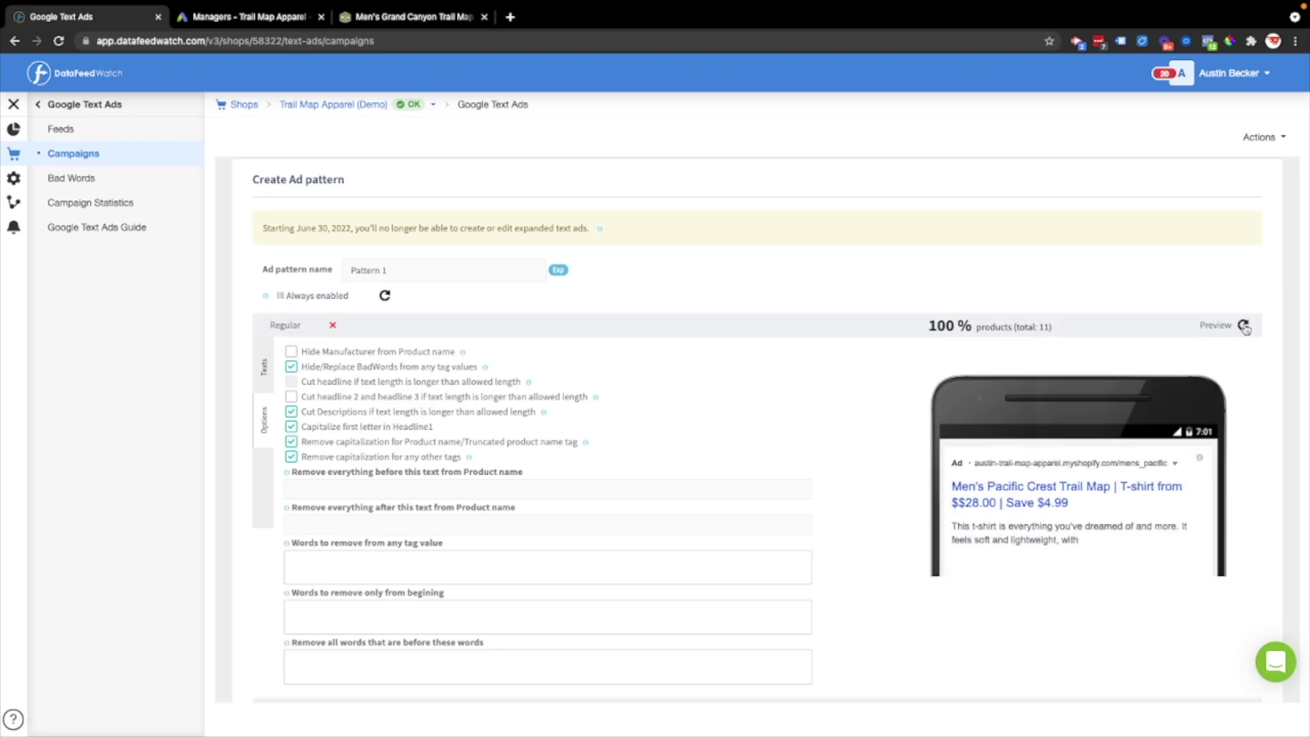
drag(1100, 549, 952, 525)
Step: Re-insert the sale_price tag after 'from' in Headline 2
click(265, 368)
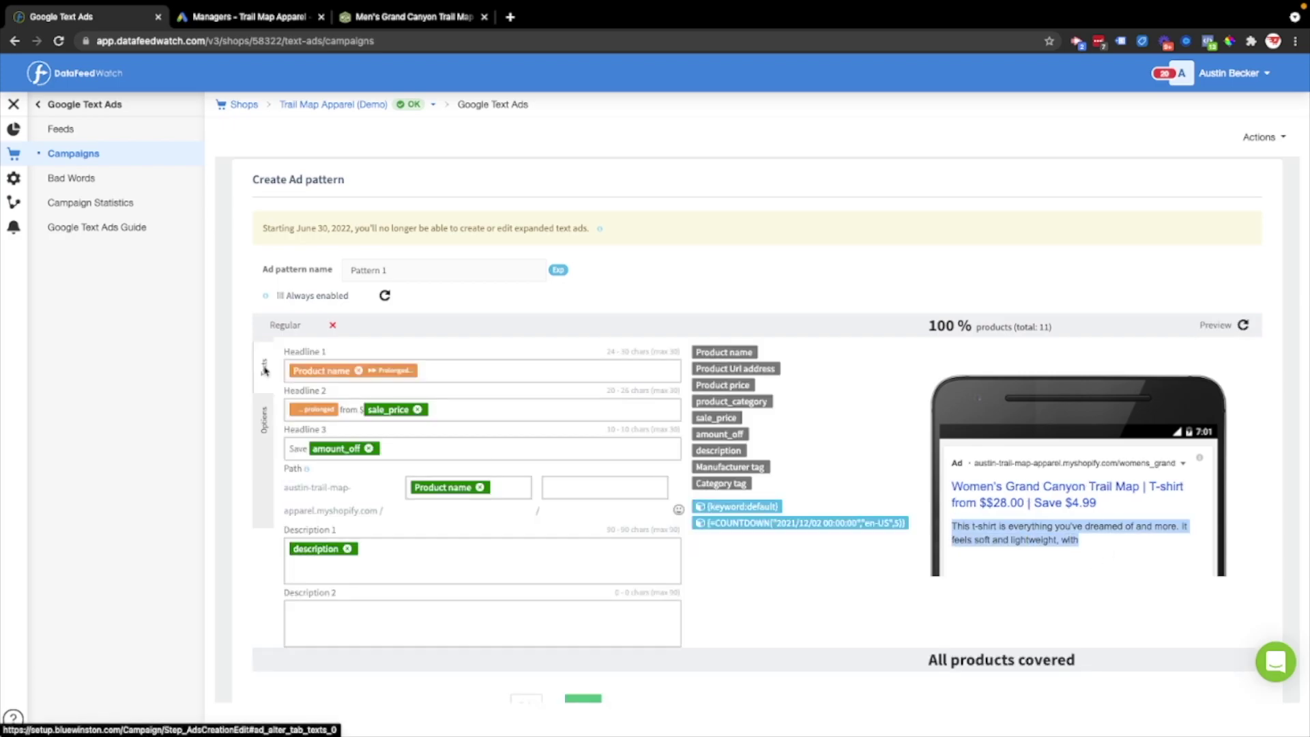
click(353, 409)
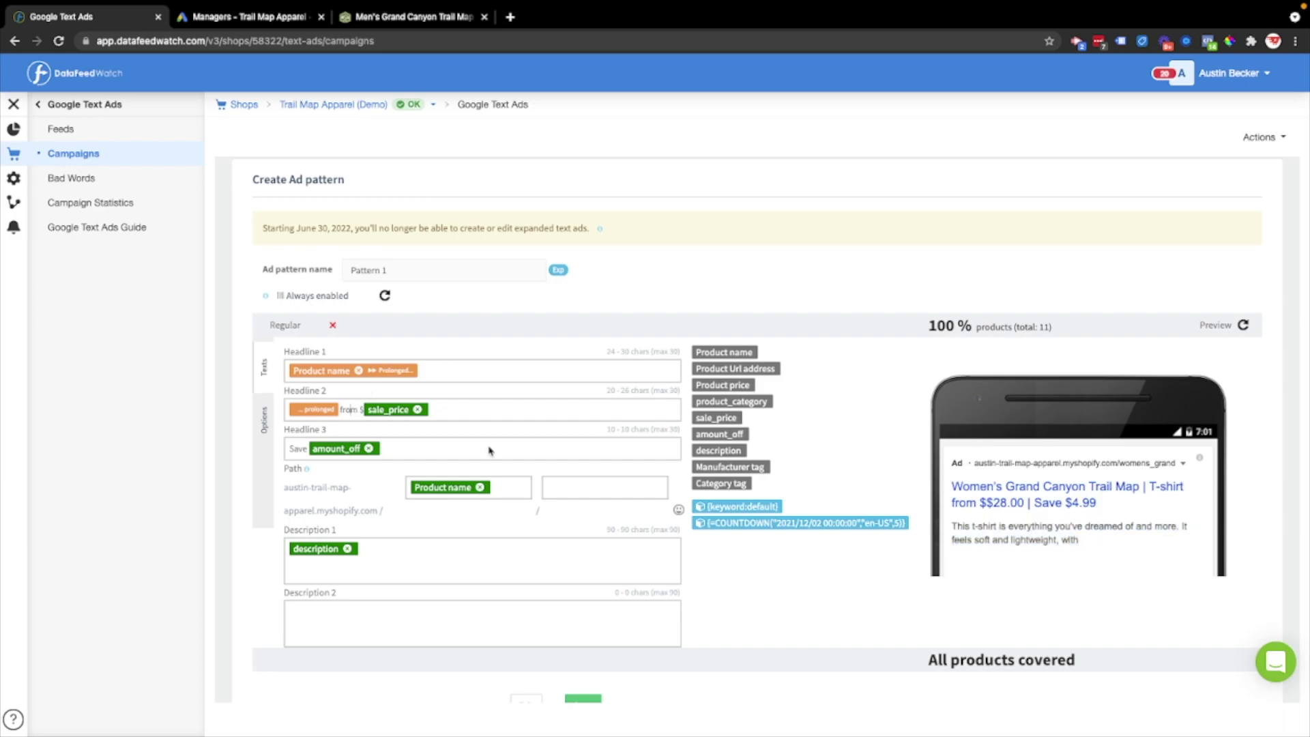
key(BackSpace)
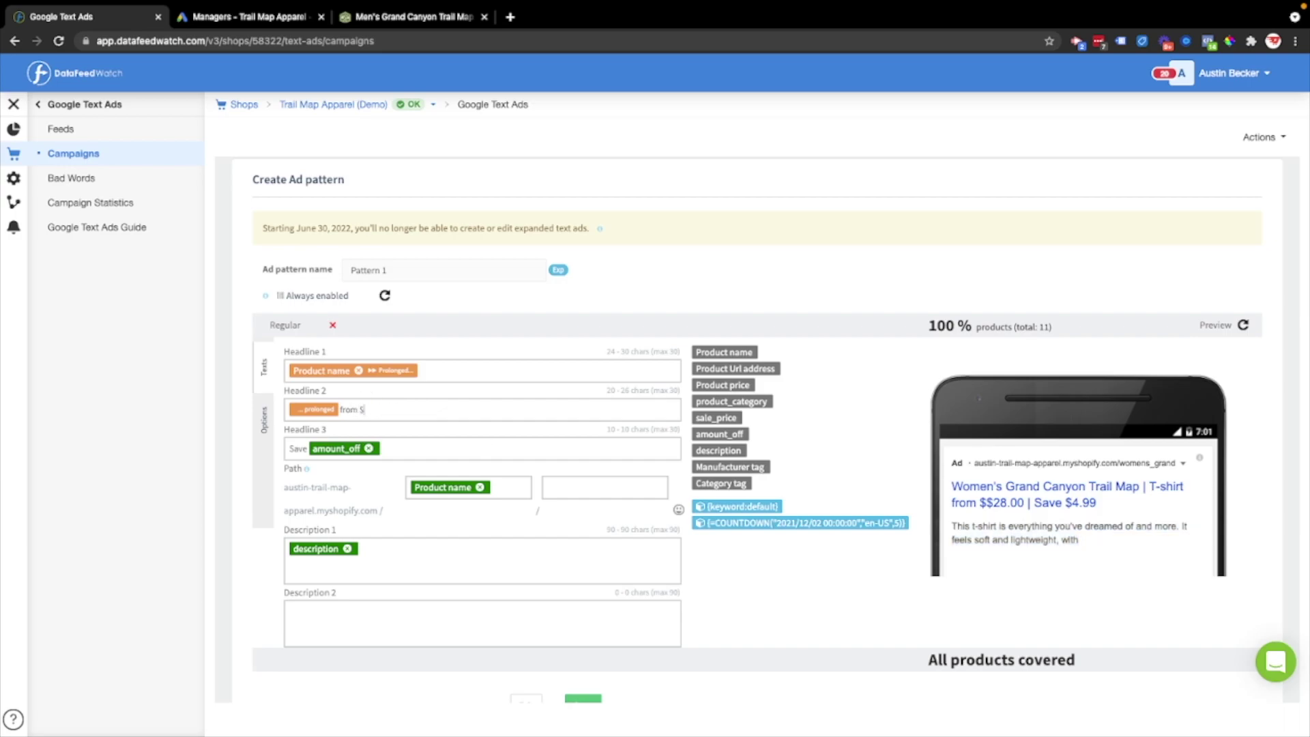
click(706, 418)
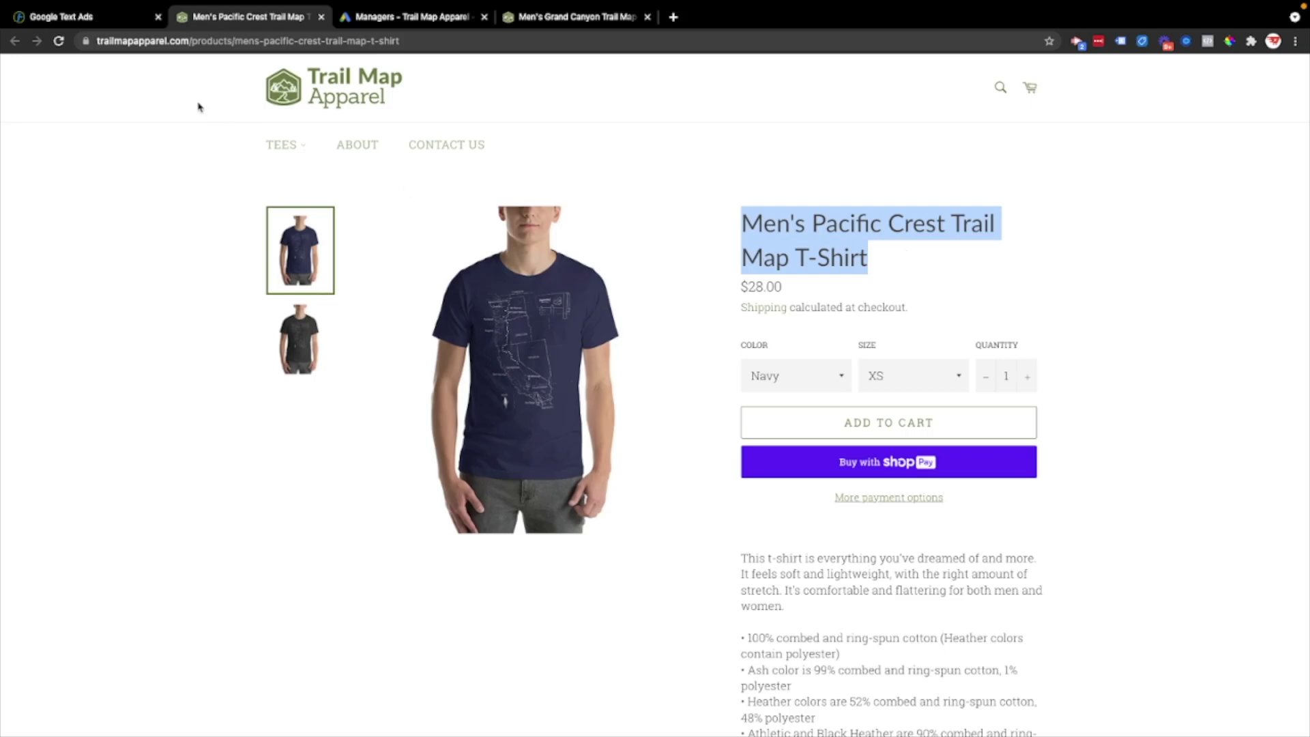
key(ctrl+shift+Tab)
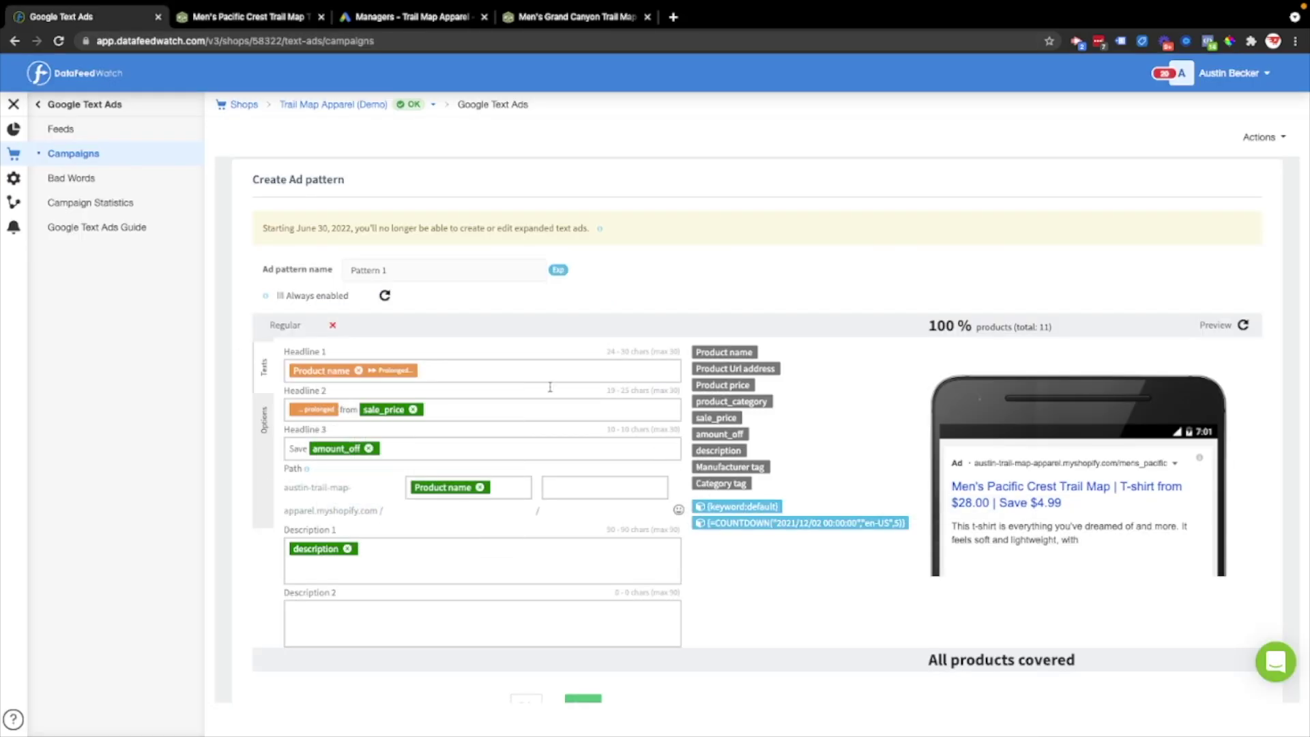
click(286, 19)
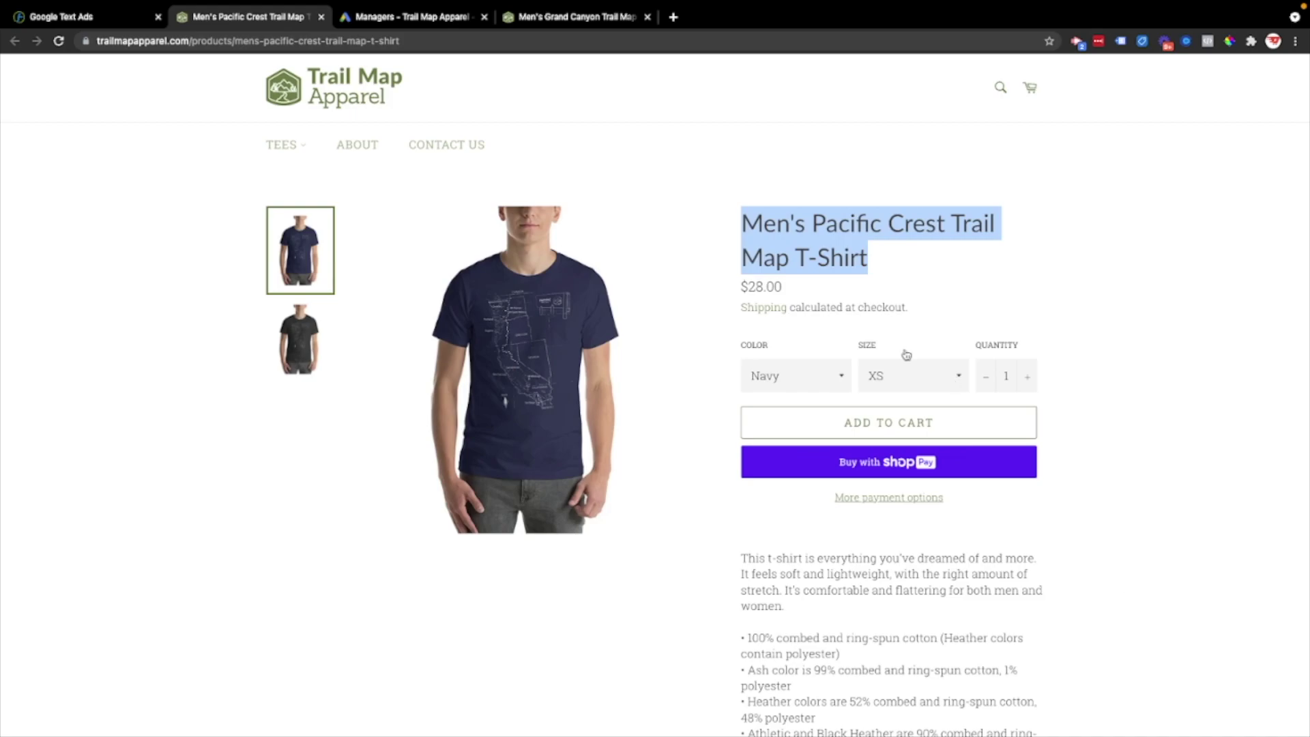
click(817, 380)
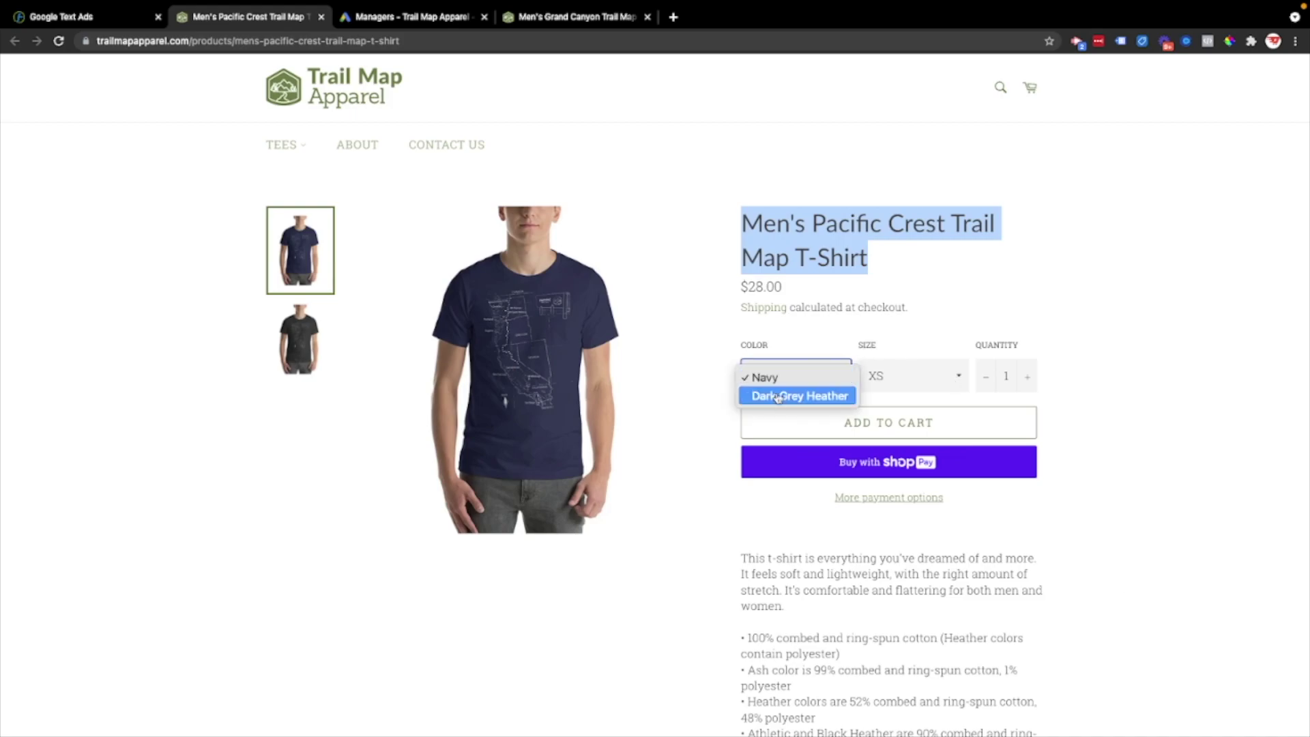
click(913, 376)
click(880, 376)
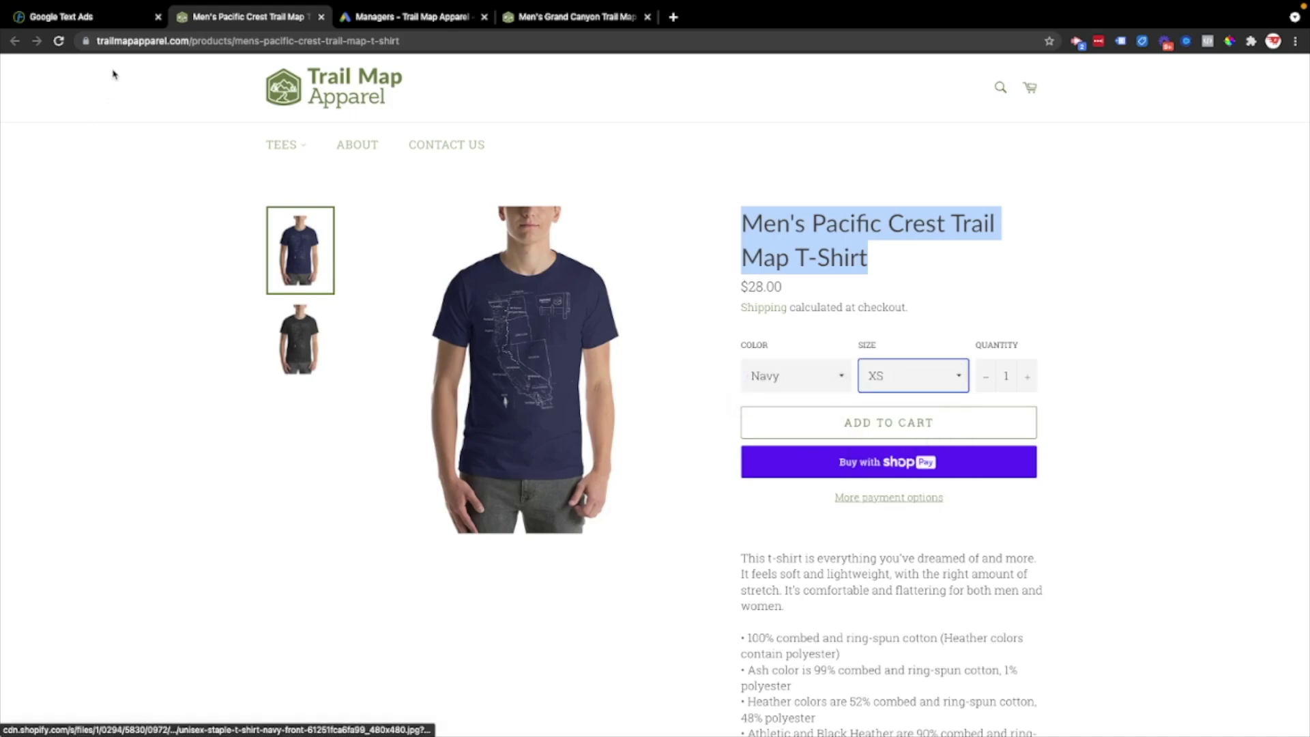
click(84, 20)
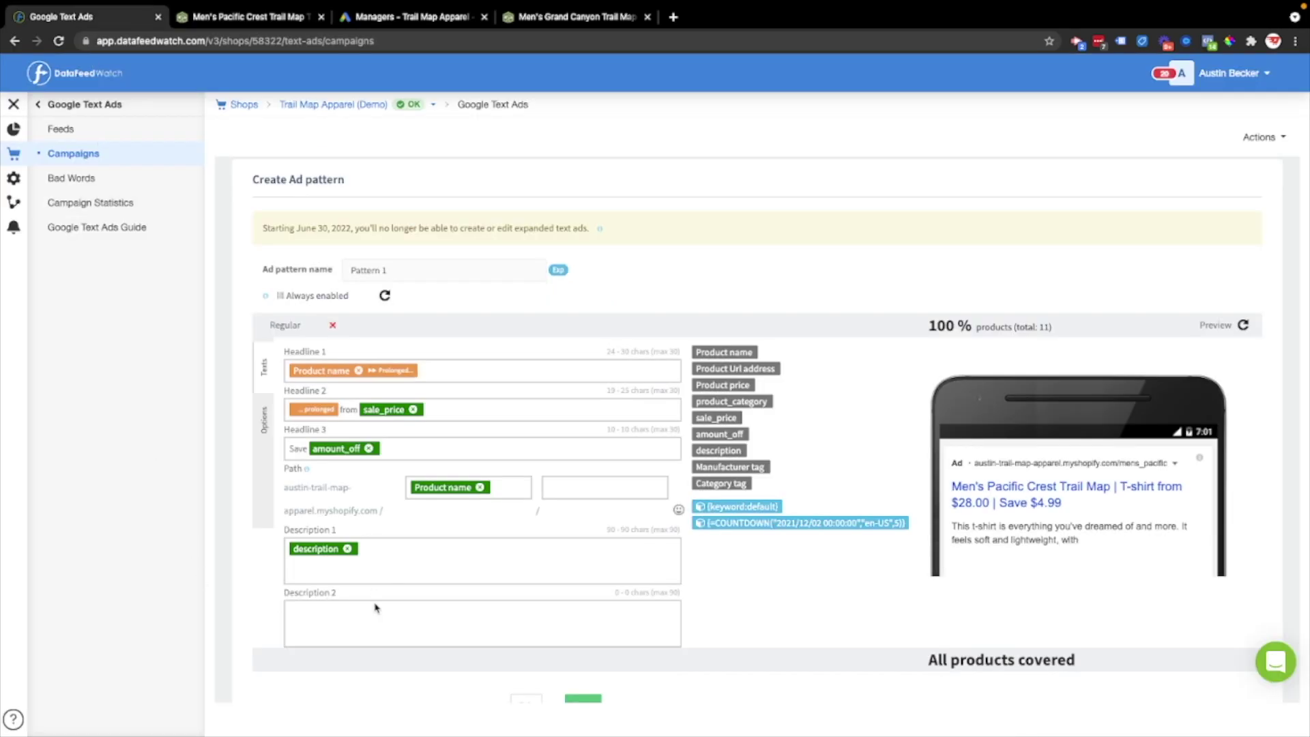
Step: Paste the shipping text into Description 2 and check it in the preview
click(352, 618)
text(Printed in the USA. Free Shipping on all USA Orders. Find a the Perfect Category tag Tee-Shirt.)
scroll(394, 621, down, 1)
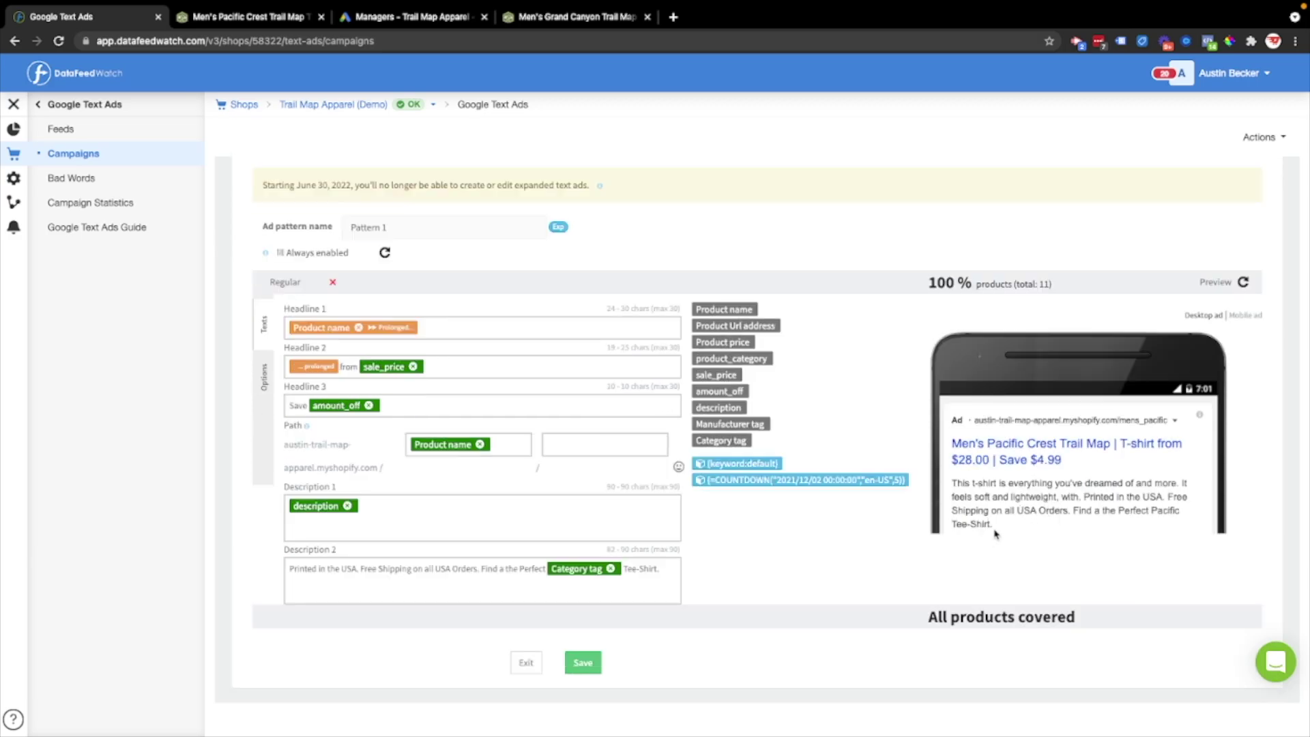
drag(1003, 530, 1085, 497)
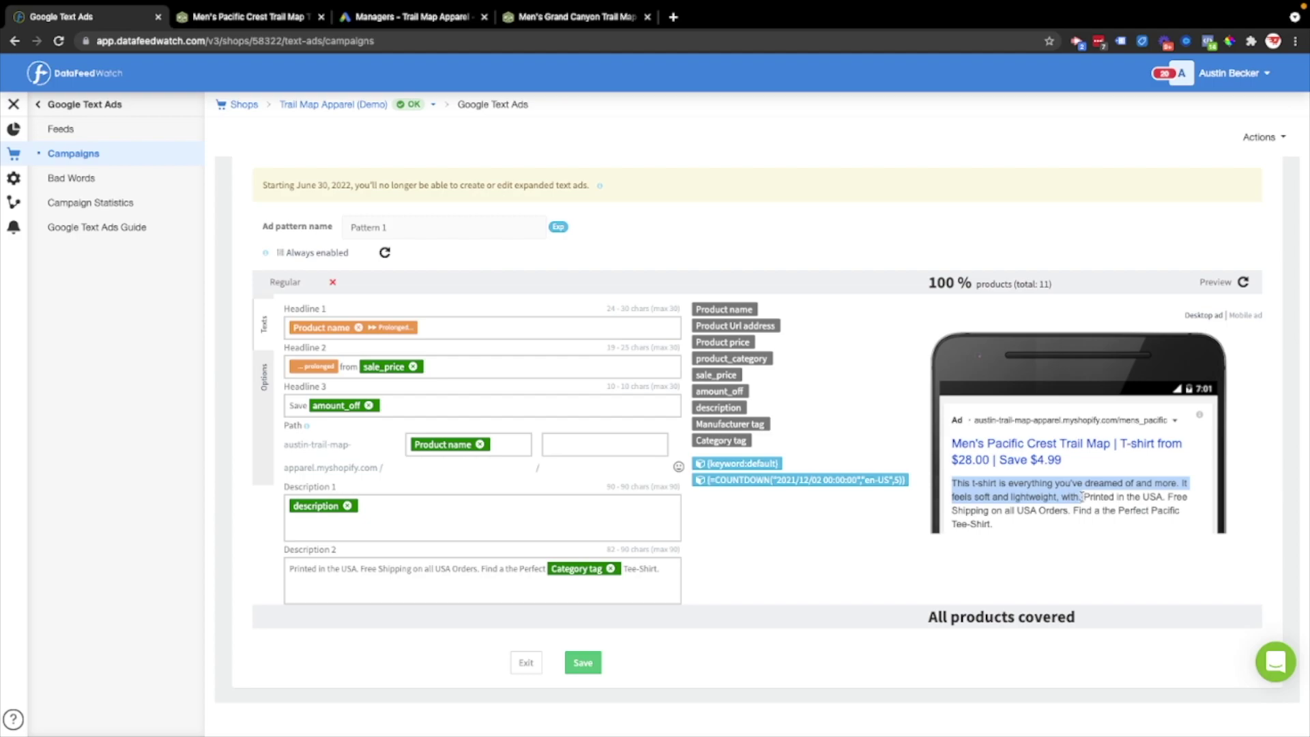
drag(1083, 497, 1057, 497)
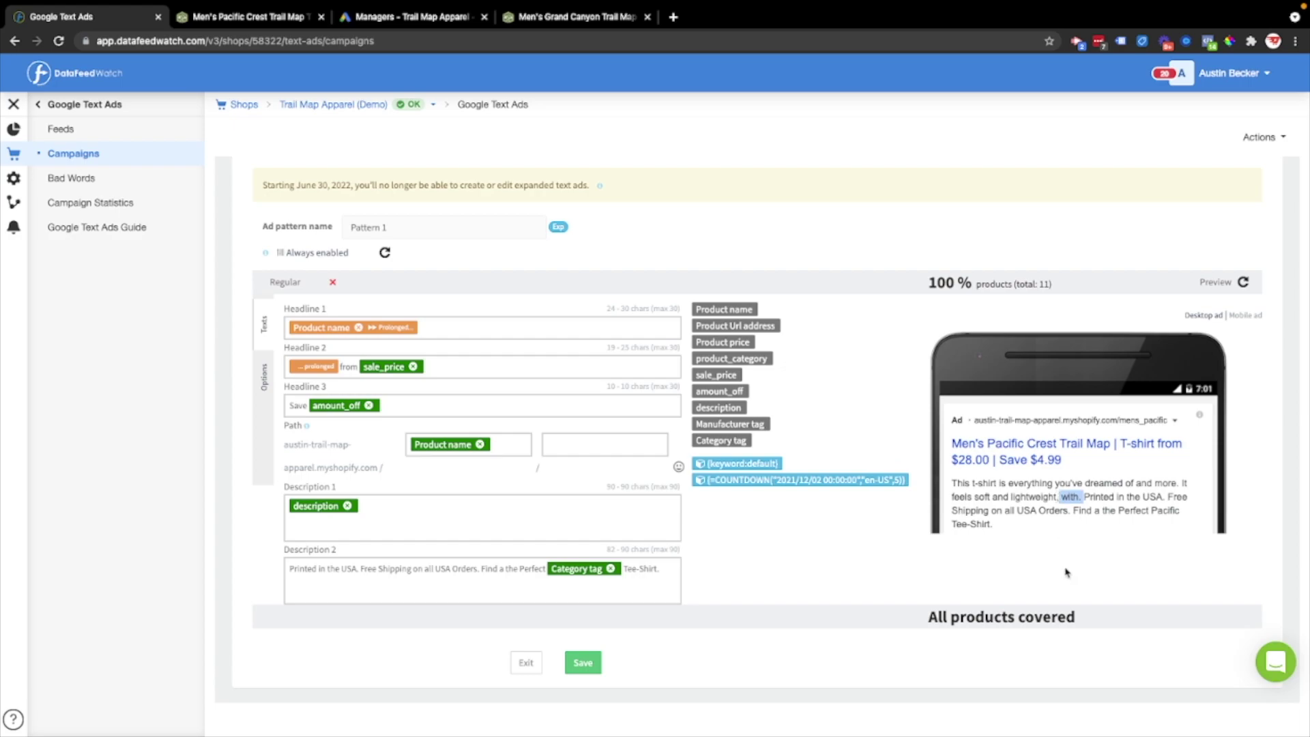
click(1093, 524)
drag(1084, 496, 1088, 542)
click(580, 567)
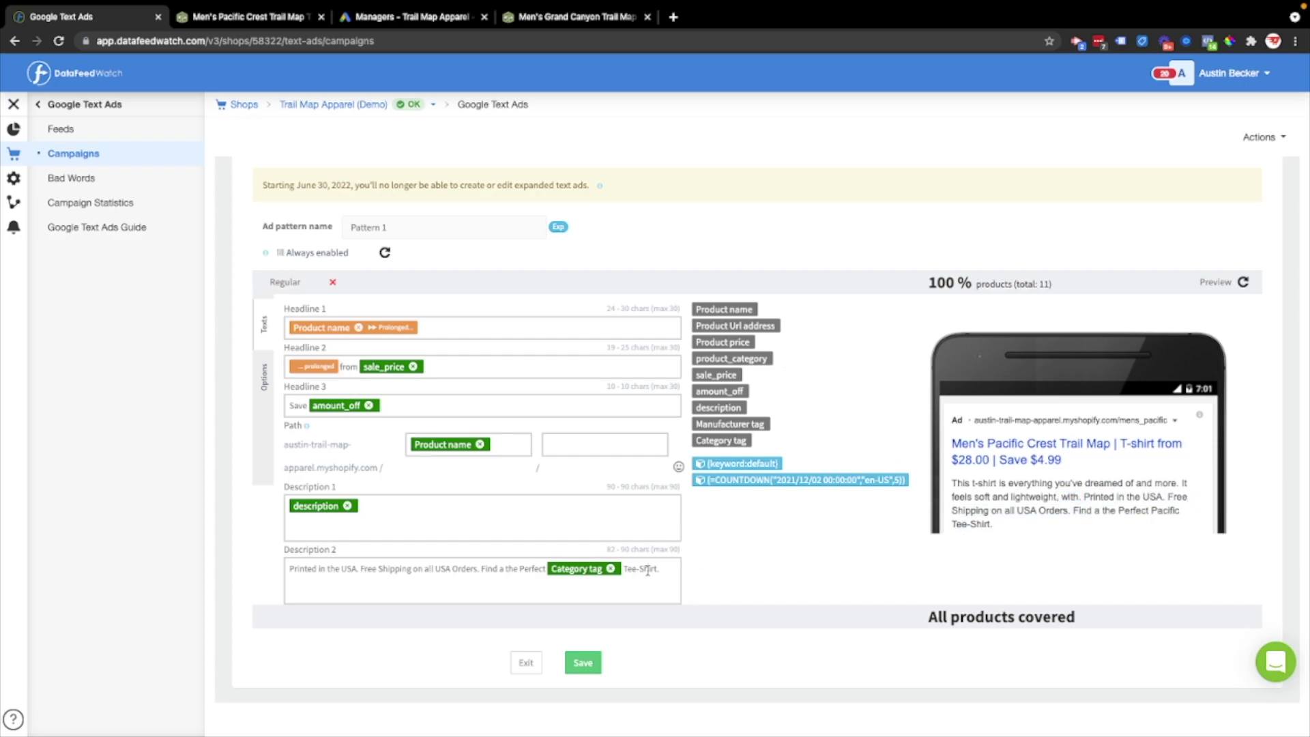
mouse_move(1023, 526)
drag(1072, 510, 1184, 529)
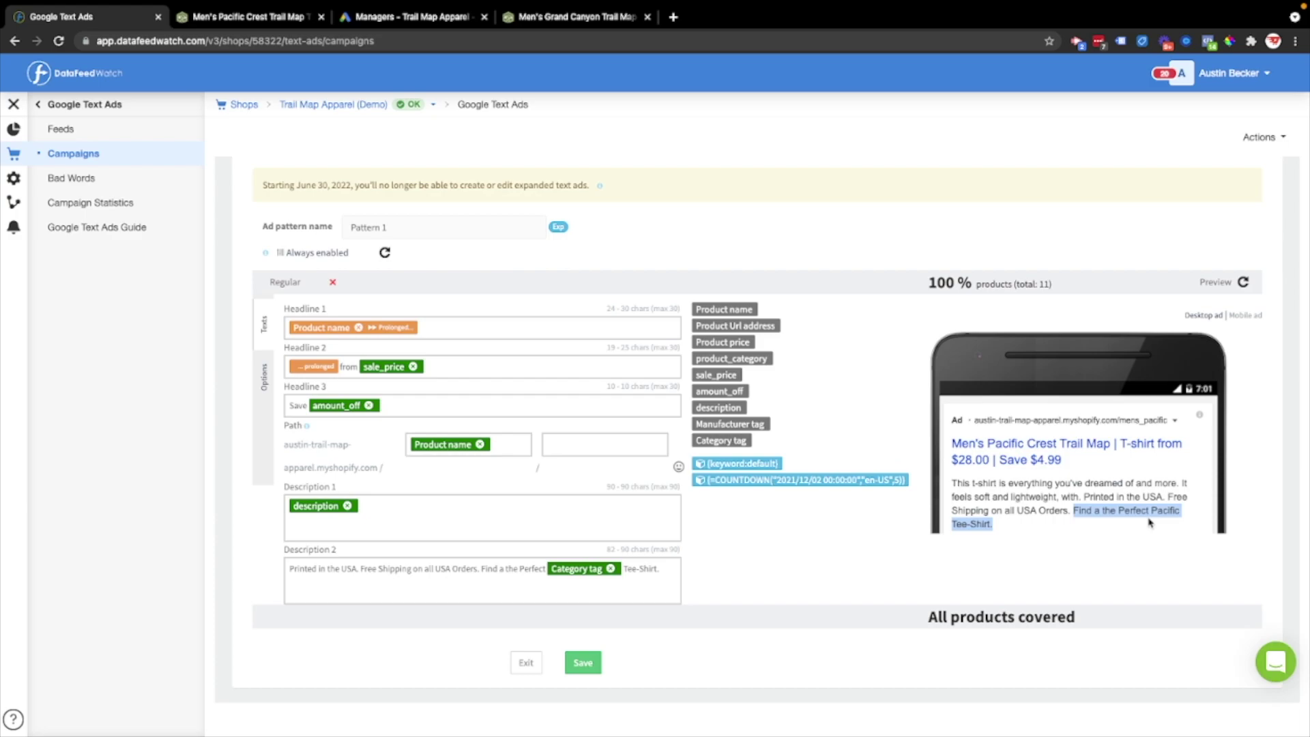
click(1086, 512)
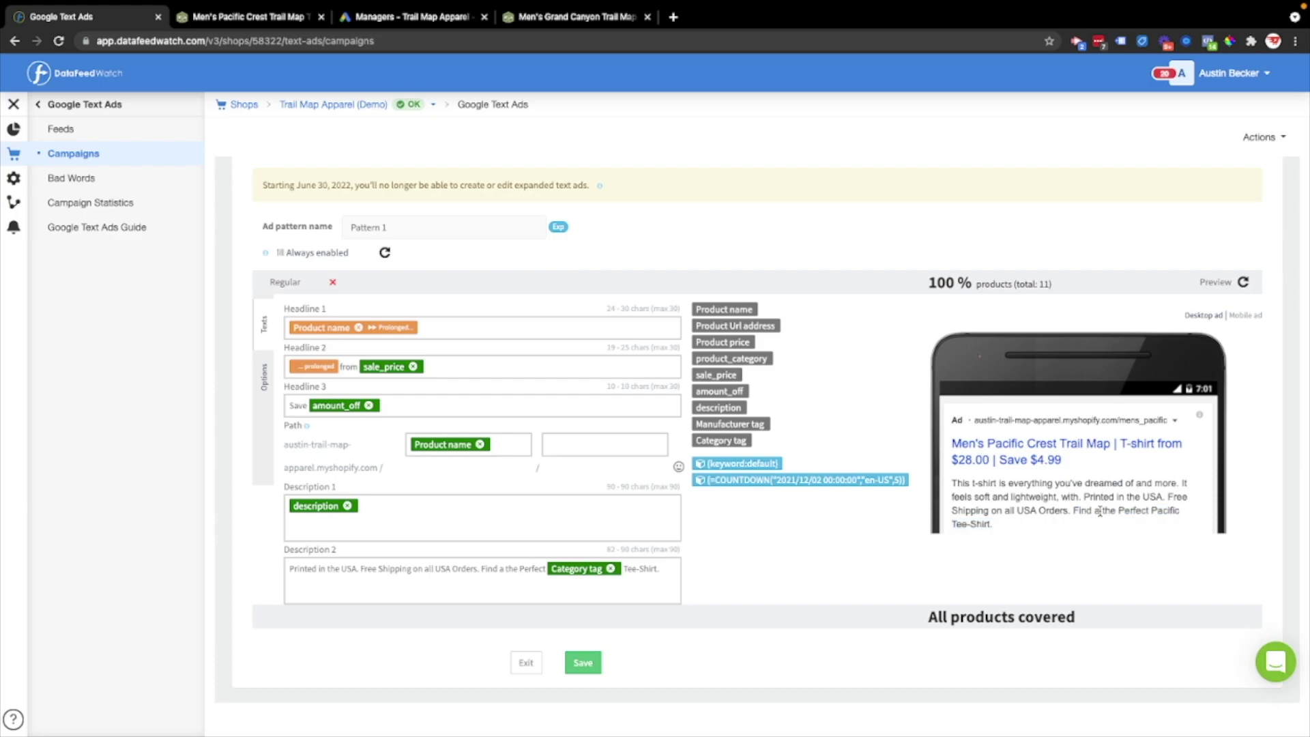
Step: Delete the stray 'a' before 'Perfect' and remove the Category tag from Description 2
click(506, 570)
key(BackSpace)
key(BackSpace)
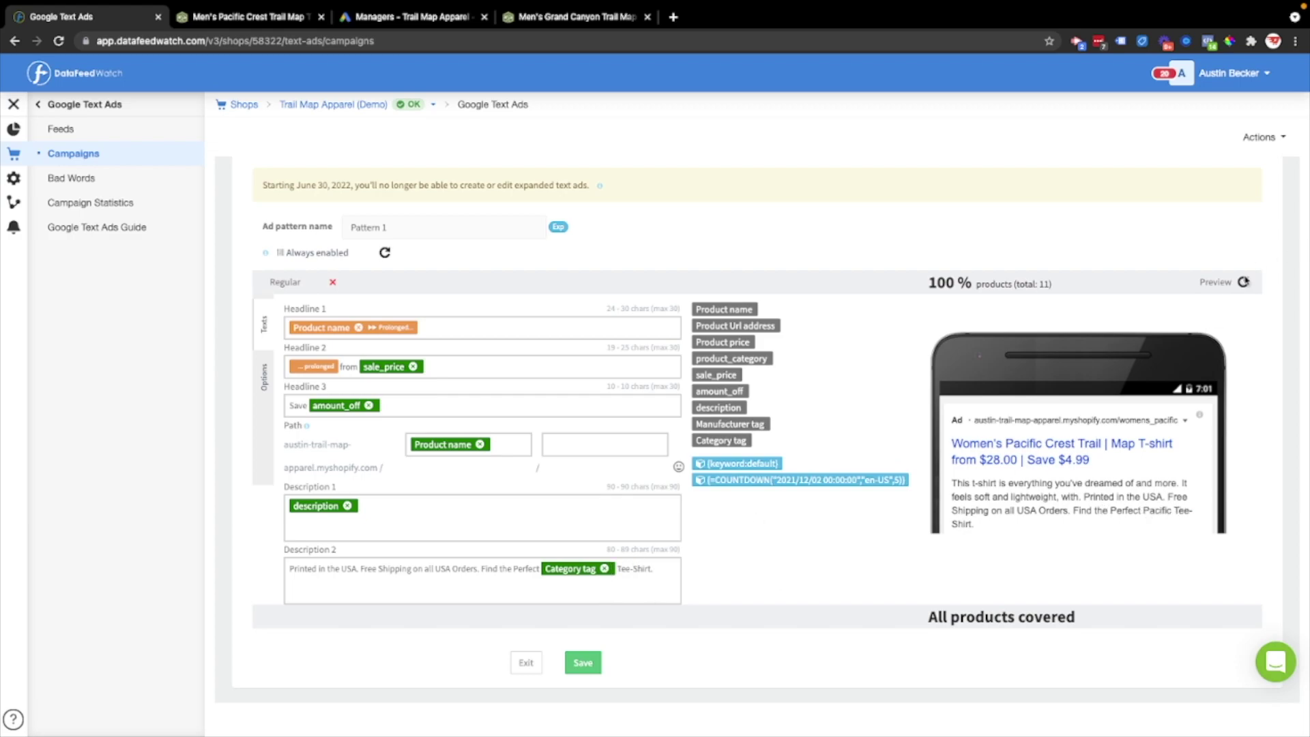
click(1243, 282)
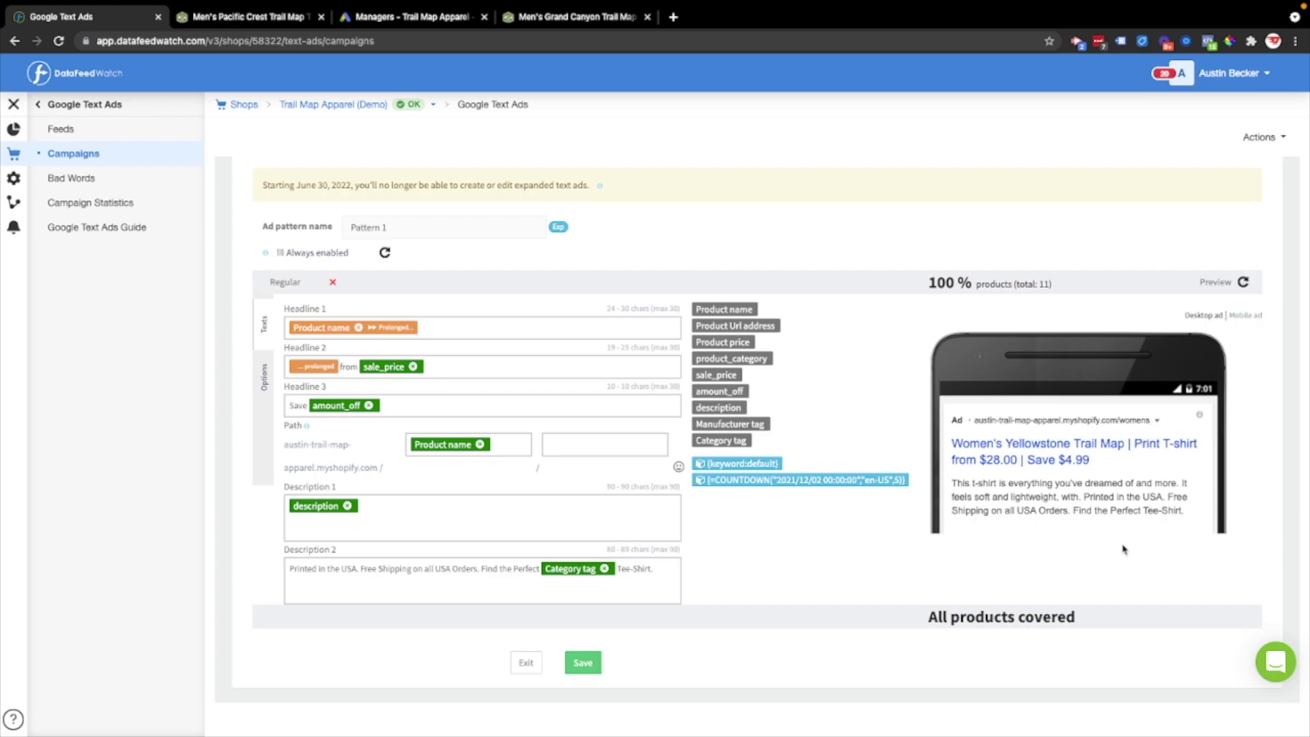
click(605, 568)
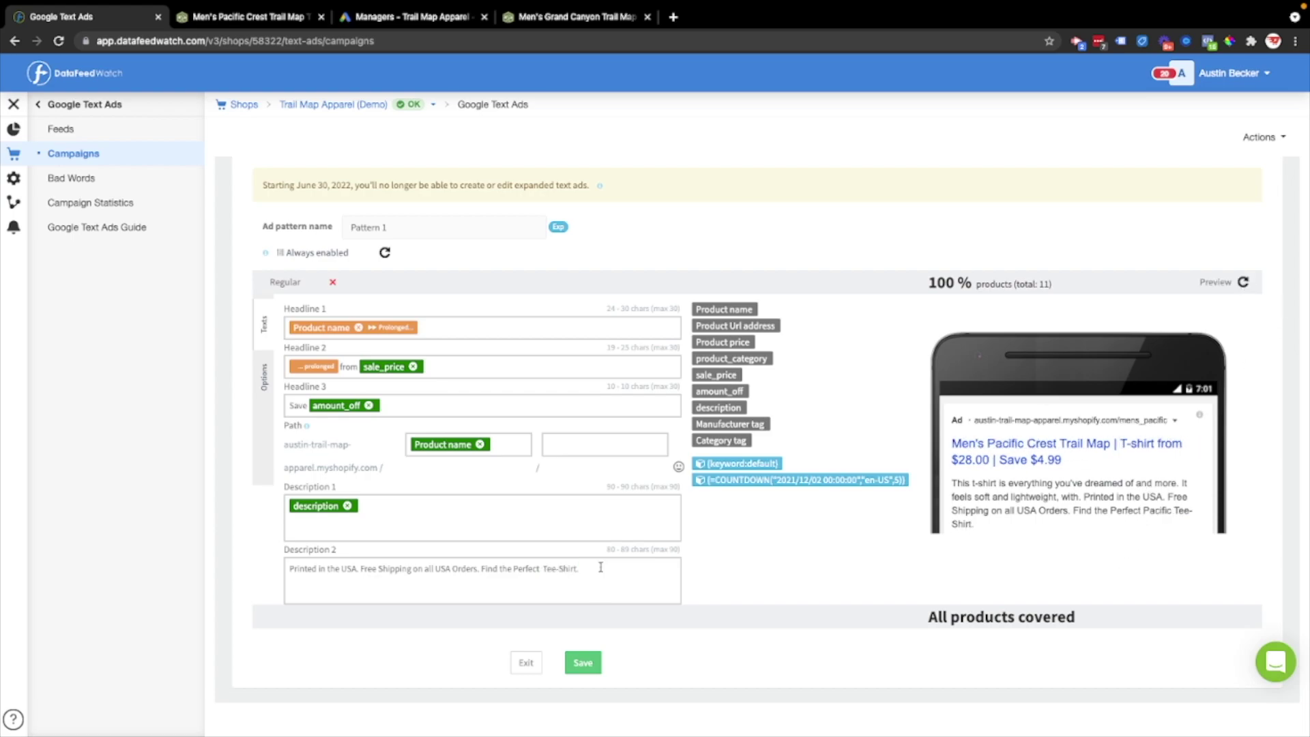
Step: Save the finished ad pattern and go to the ad extensions settings
click(582, 662)
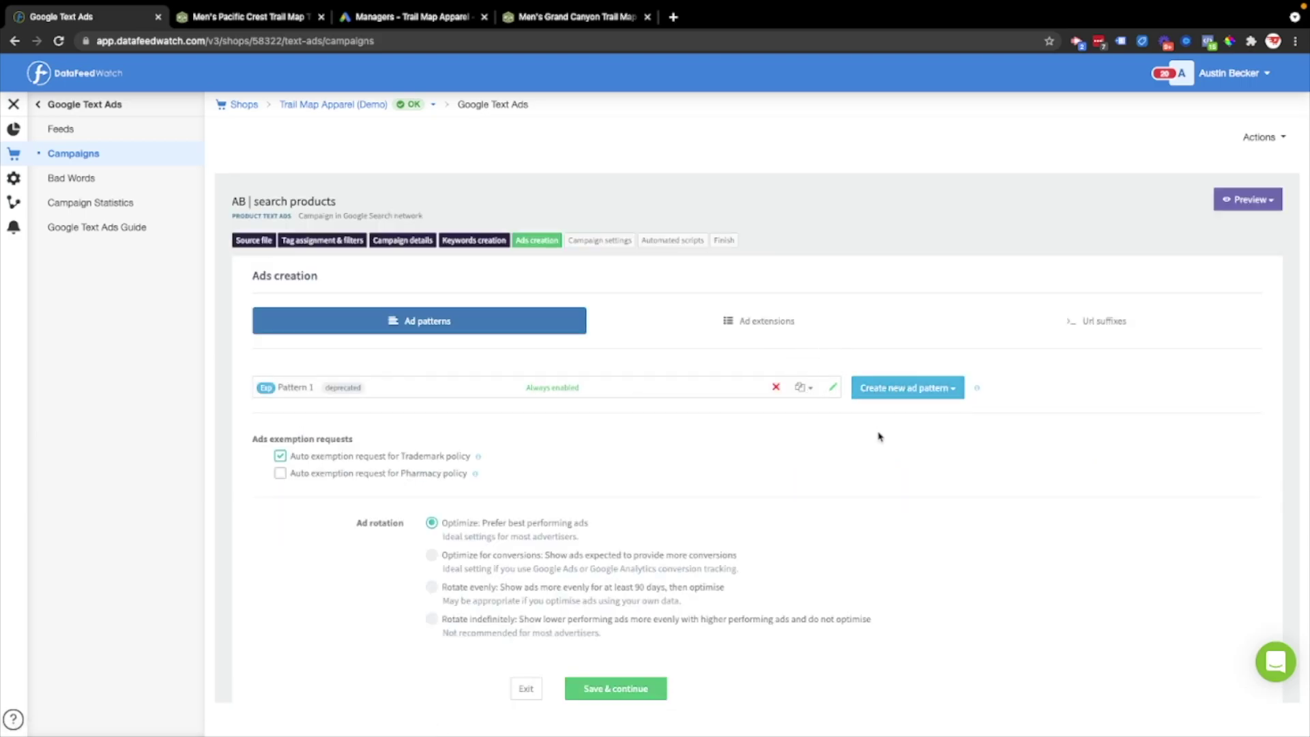
mouse_move(933, 389)
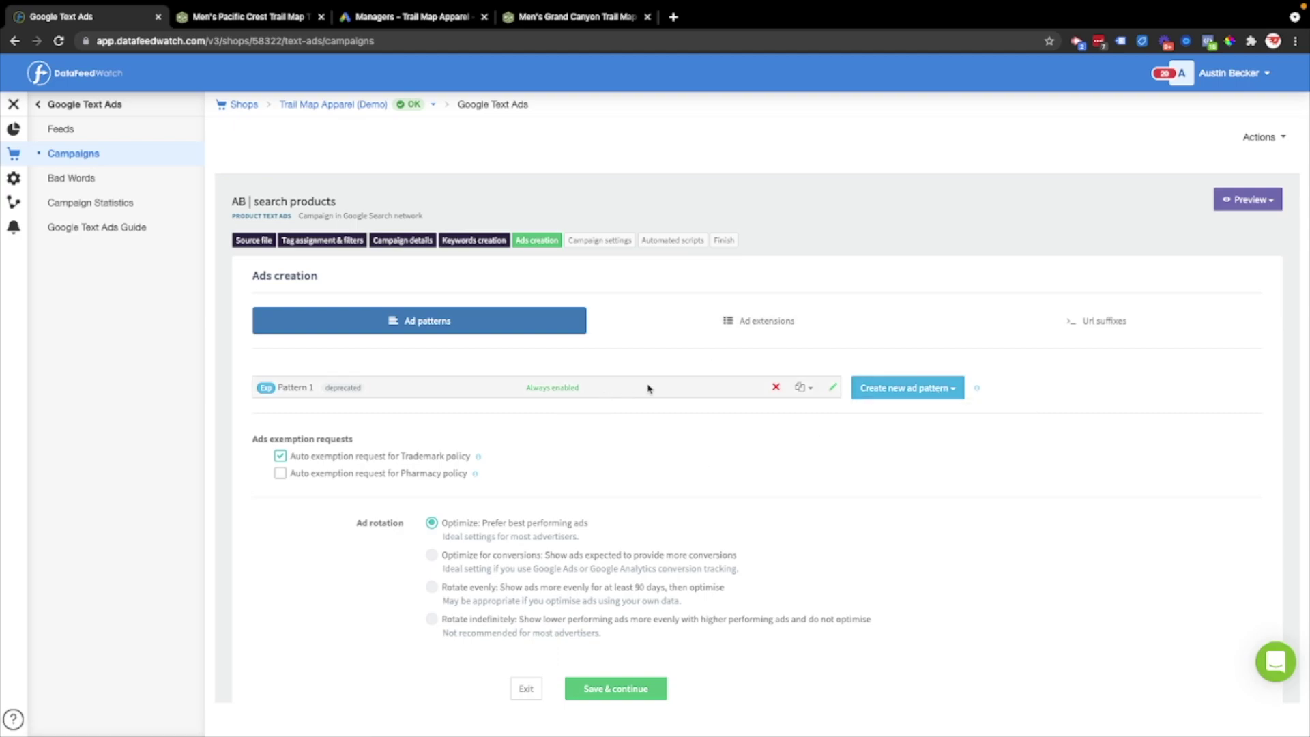
click(779, 322)
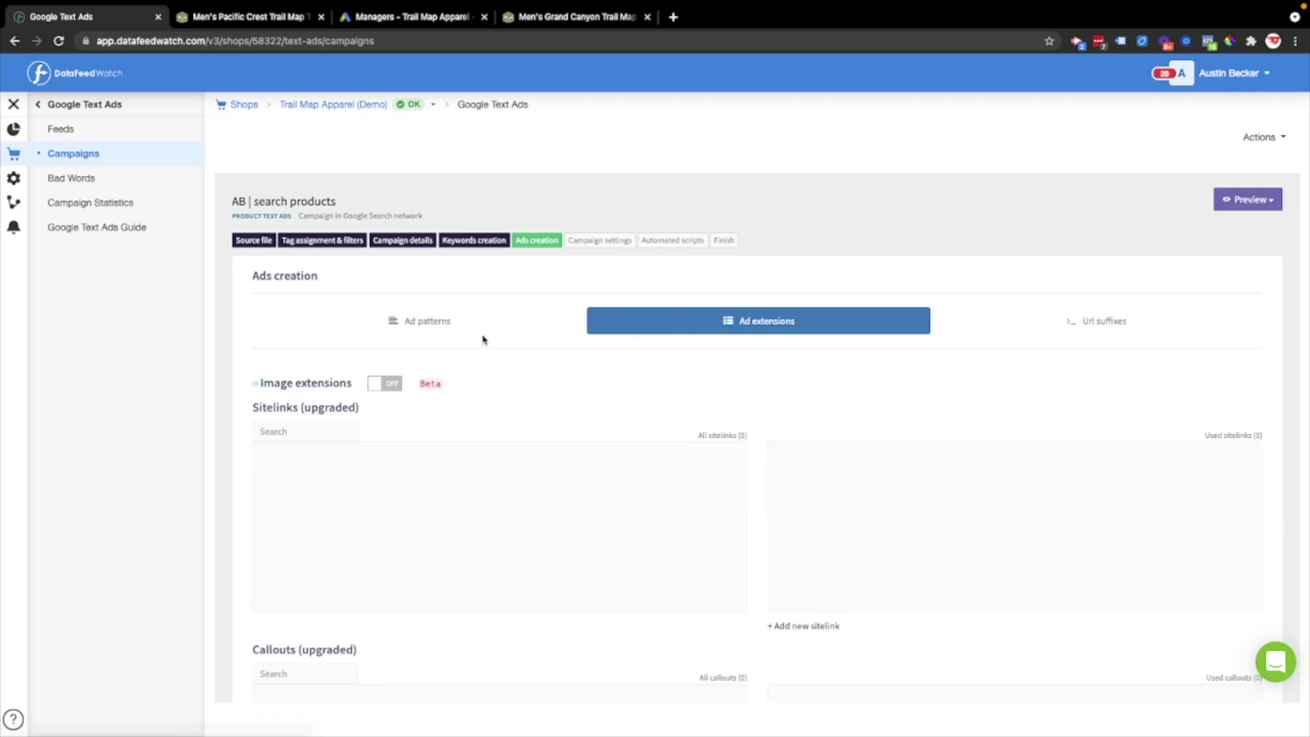
scroll(410, 348, down, 1)
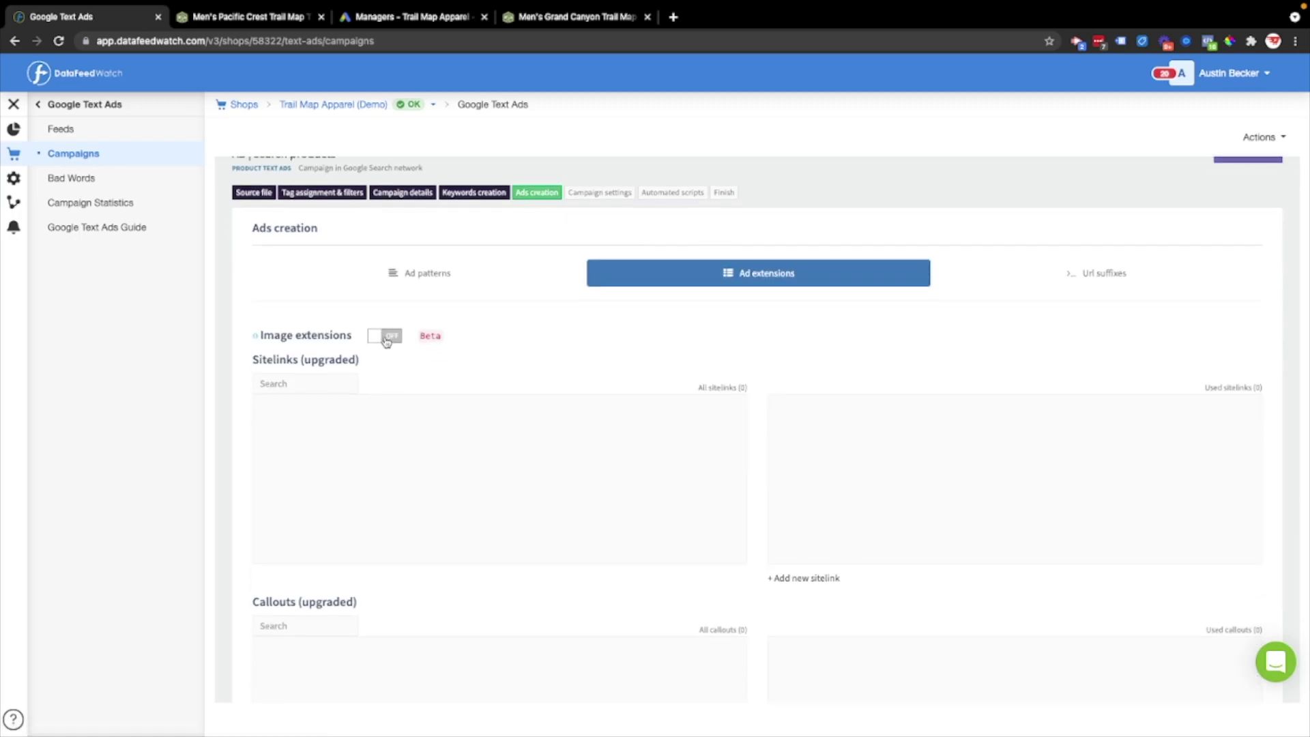
Step: Enable image extensions with CROP framing, preview the product images, and save
click(386, 338)
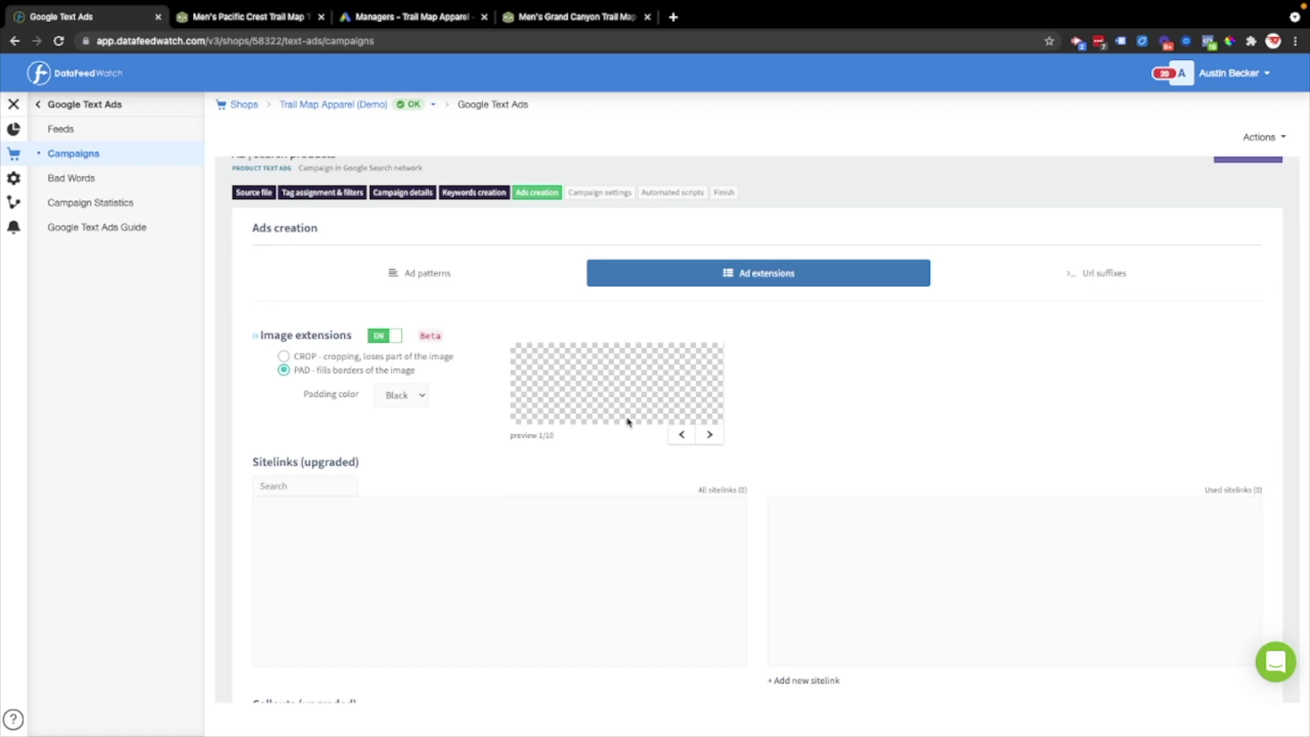
click(707, 435)
click(708, 437)
click(707, 439)
click(315, 360)
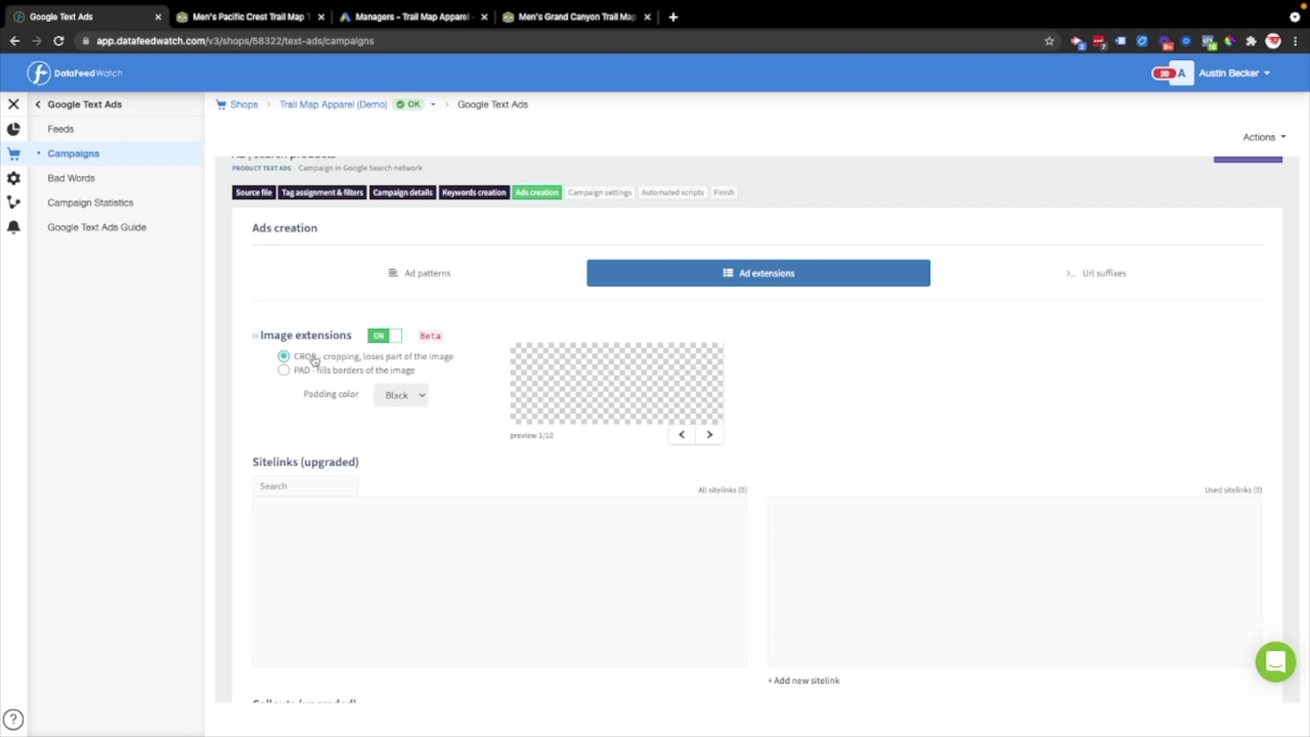
click(710, 437)
scroll(833, 398, up, 1)
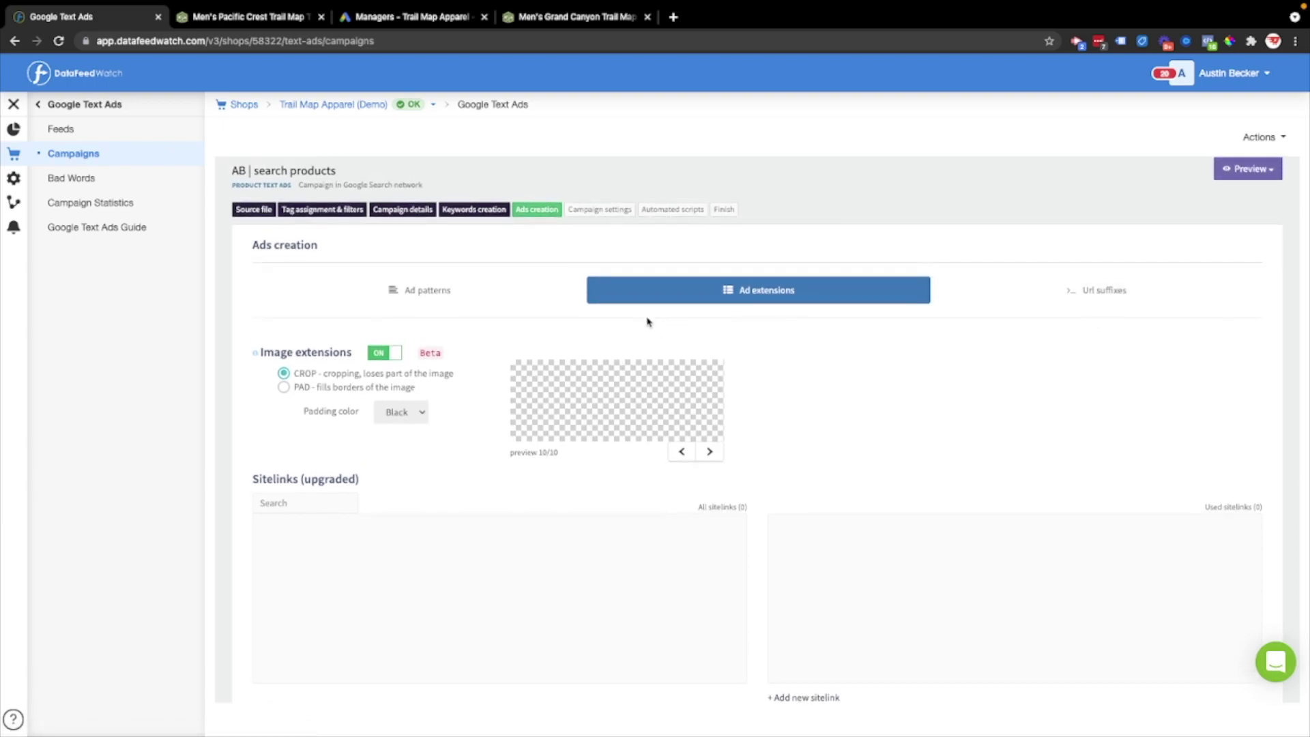
scroll(615, 478, down, 6)
click(584, 598)
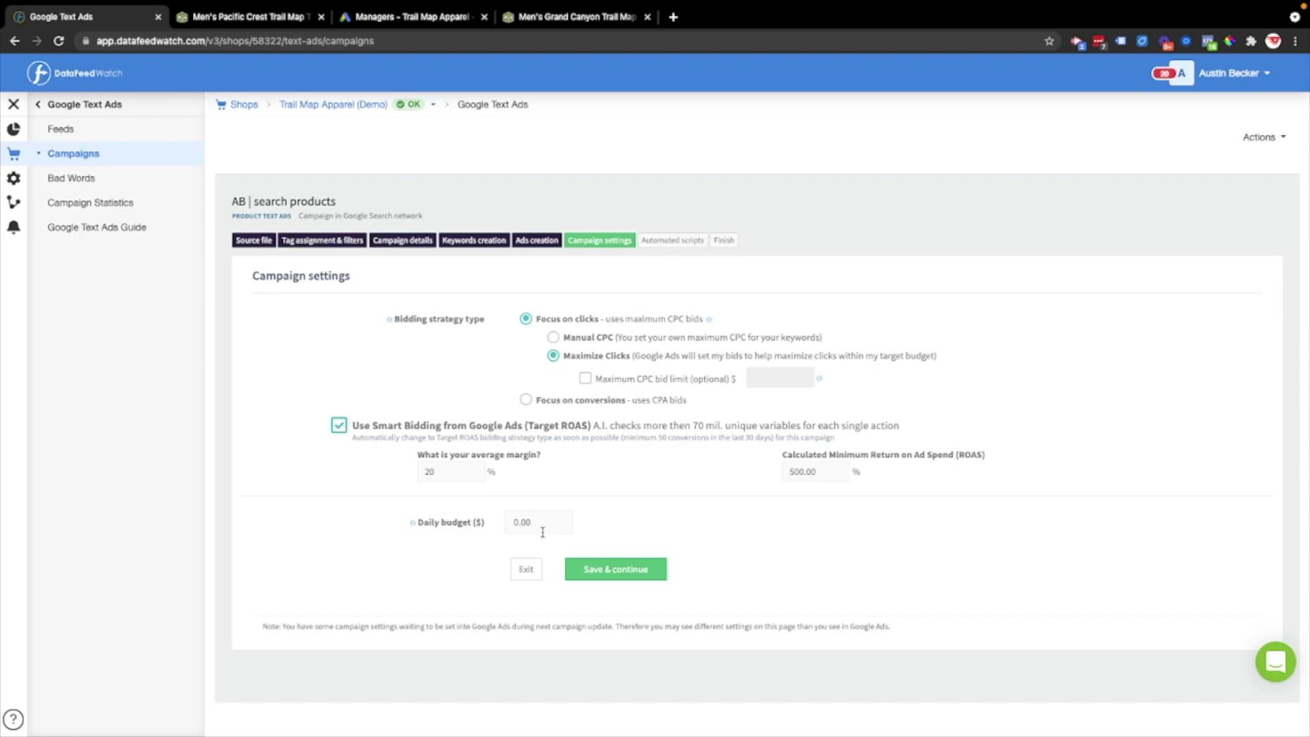
Step: Set the daily budget to 10 and a .50 maximum CPC bid limit, then save
drag(543, 524, 477, 524)
text(10)
click(586, 378)
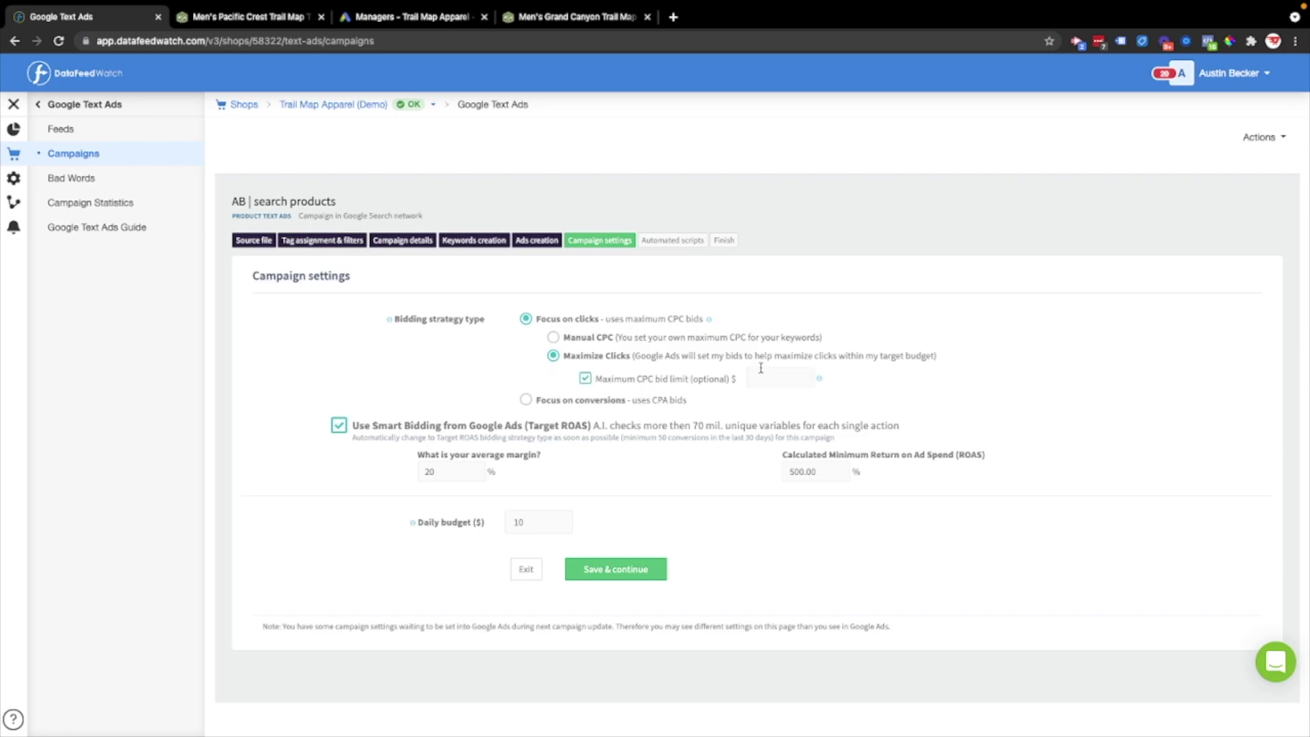
click(760, 374)
text(.50)
click(601, 569)
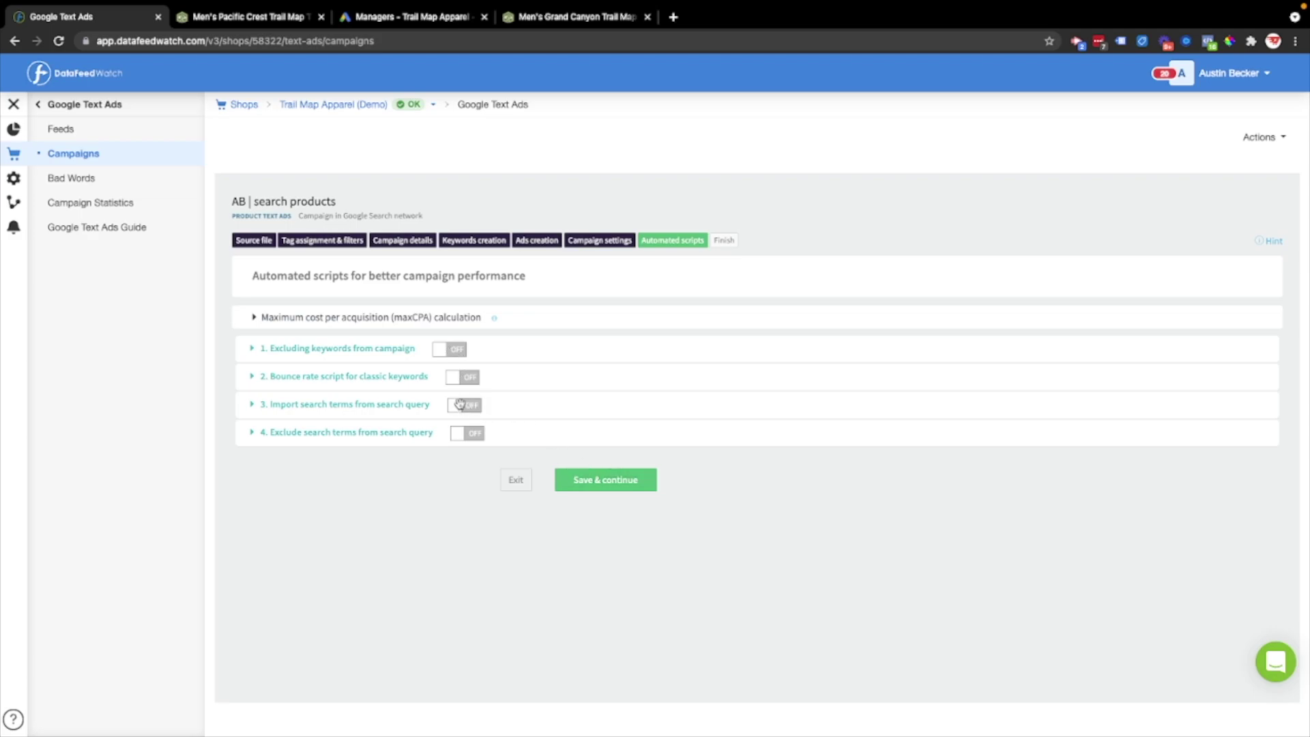
Step: Turn on 'Import search terms from search query' with the at-least-1-conversion rule
click(460, 404)
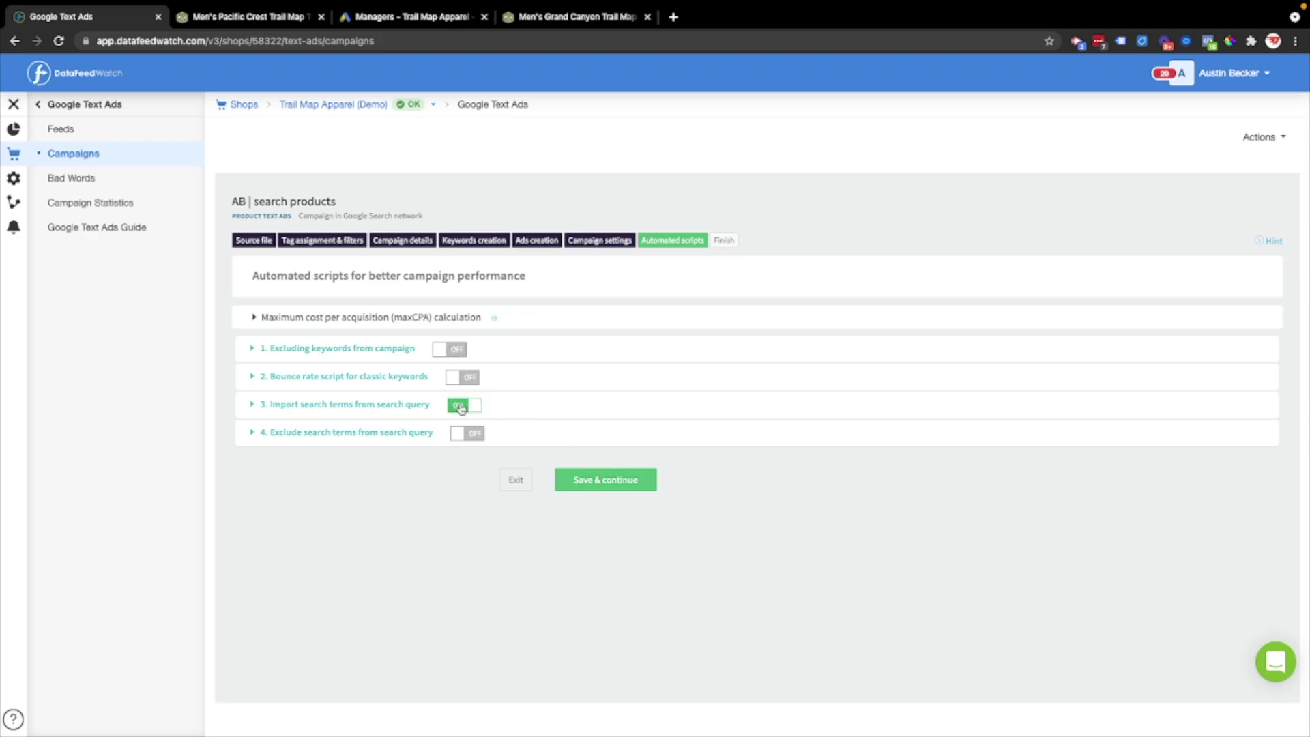
click(332, 407)
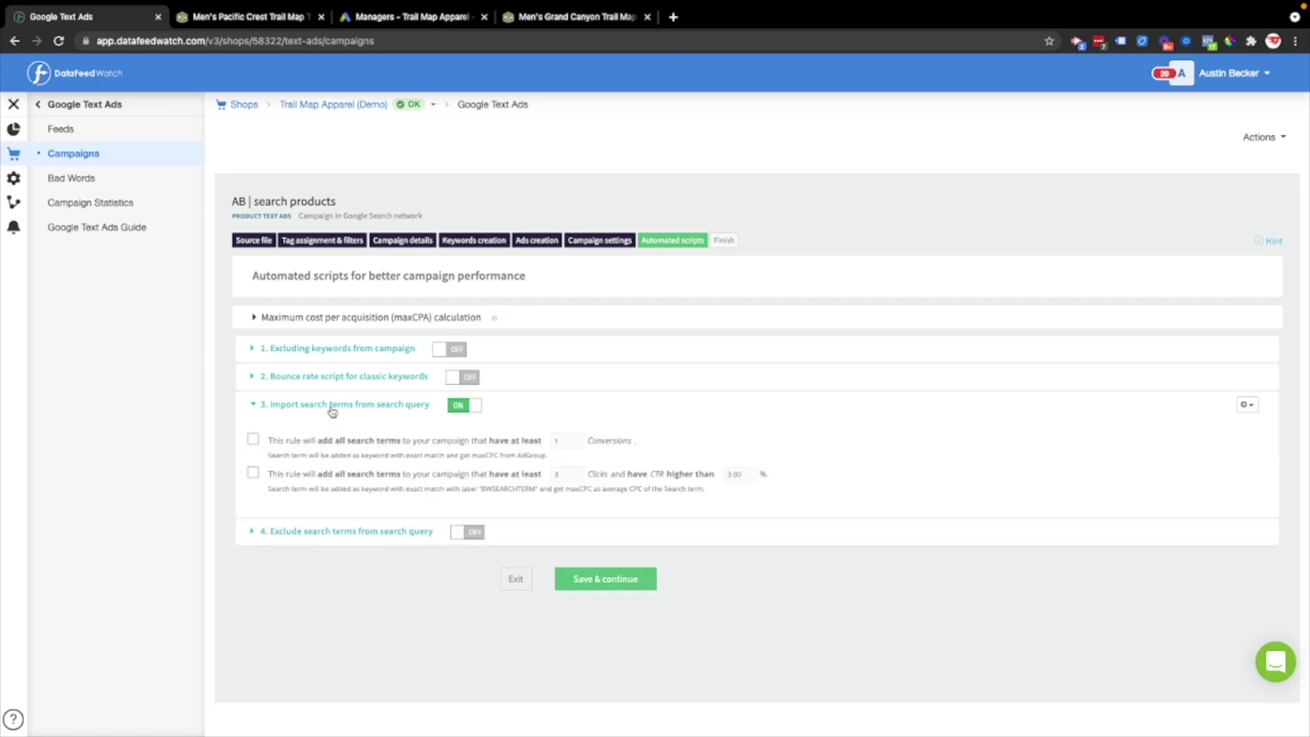
click(253, 440)
Step: Save and exit the setup, then choose Start campaign update now from the campaign's gear menu
click(596, 580)
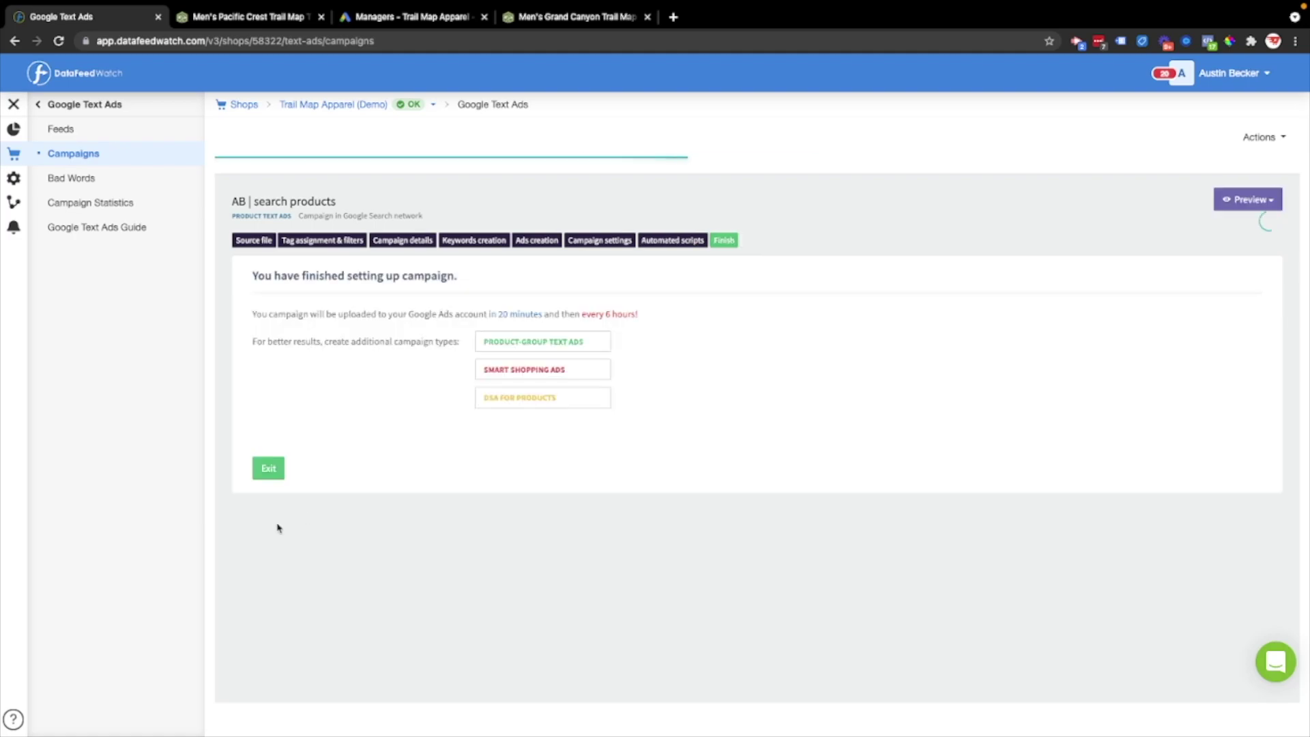
click(268, 469)
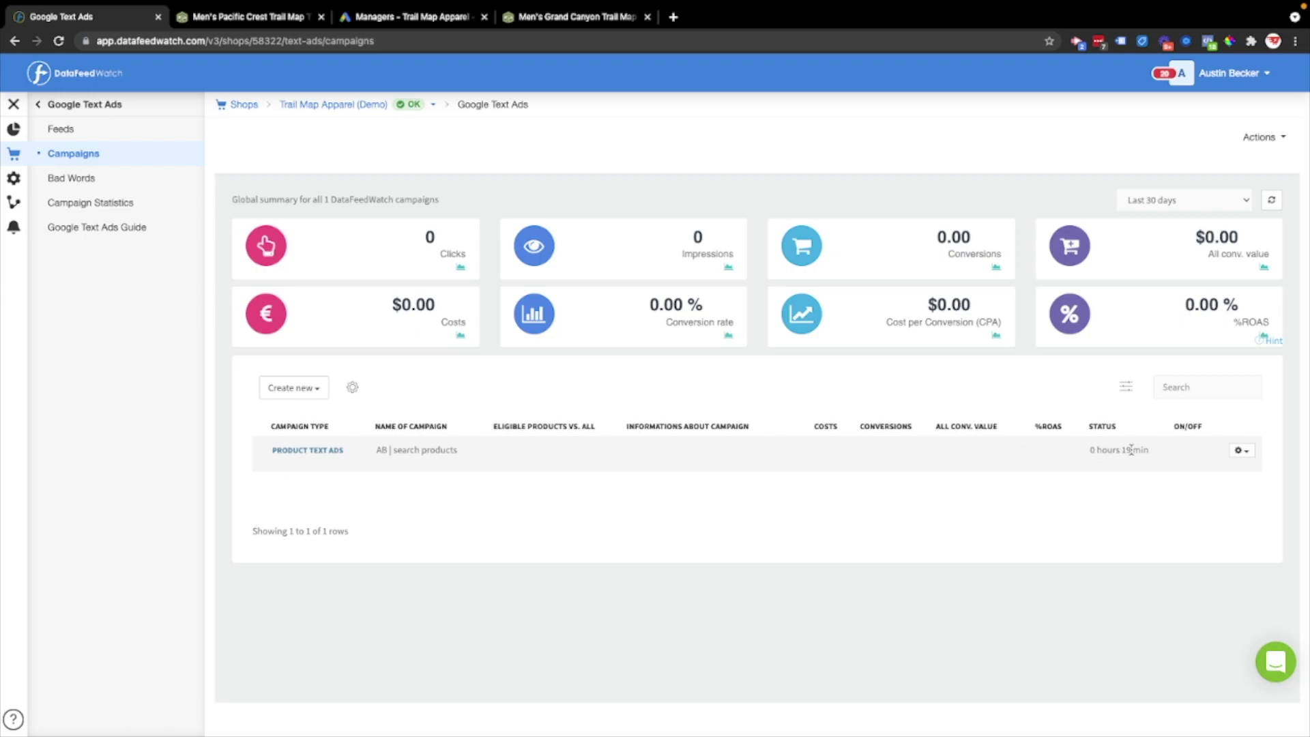
click(1245, 453)
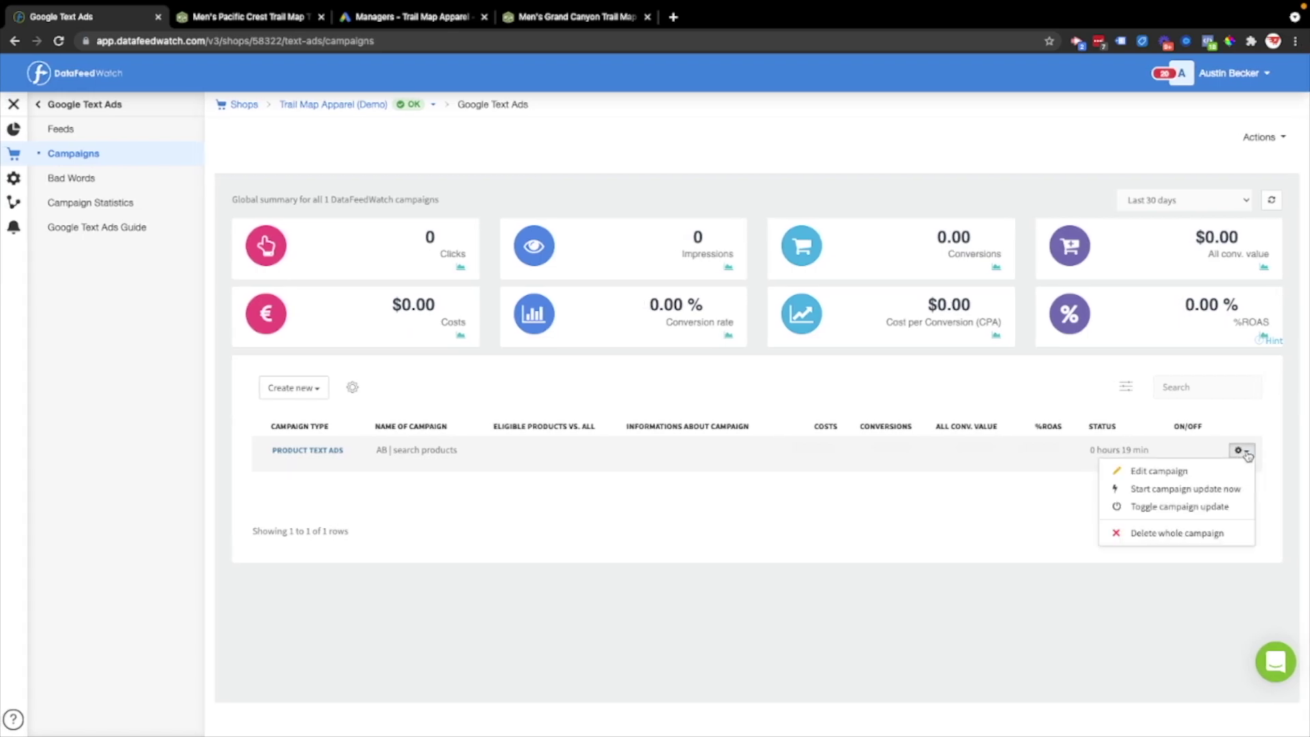
click(771, 512)
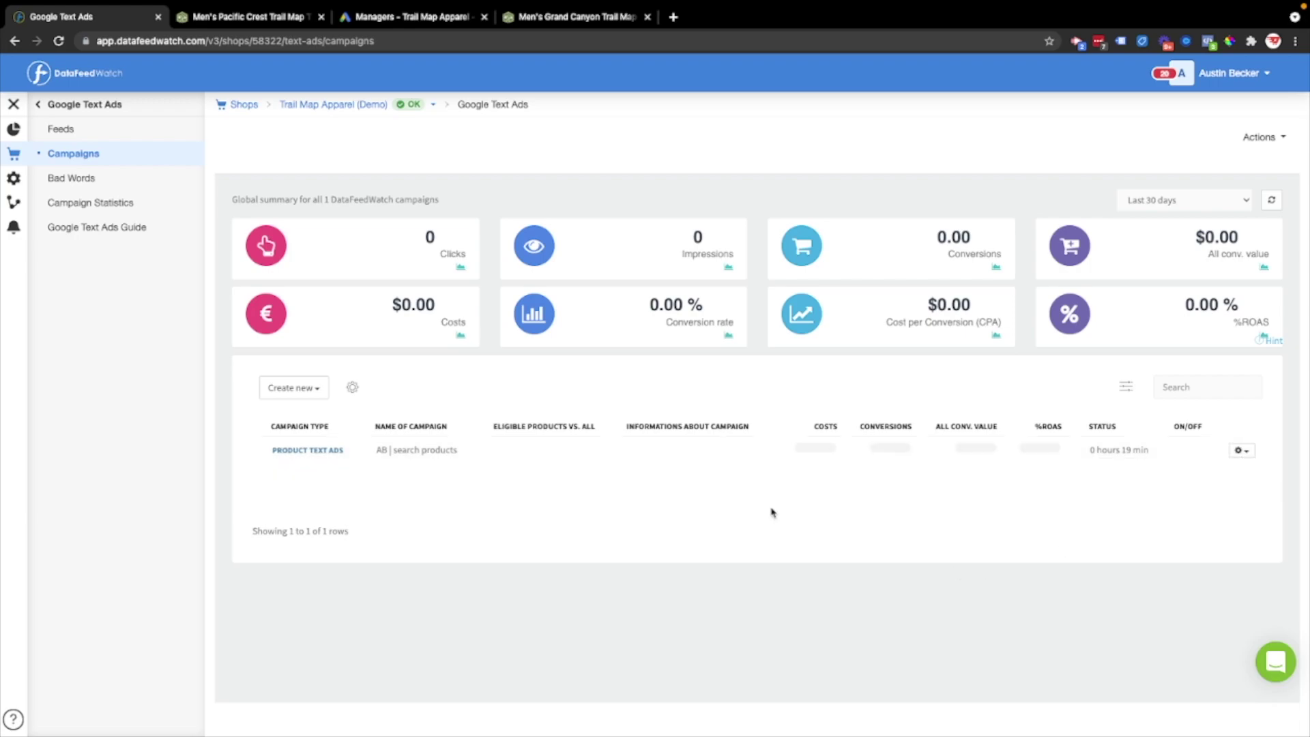
click(1242, 452)
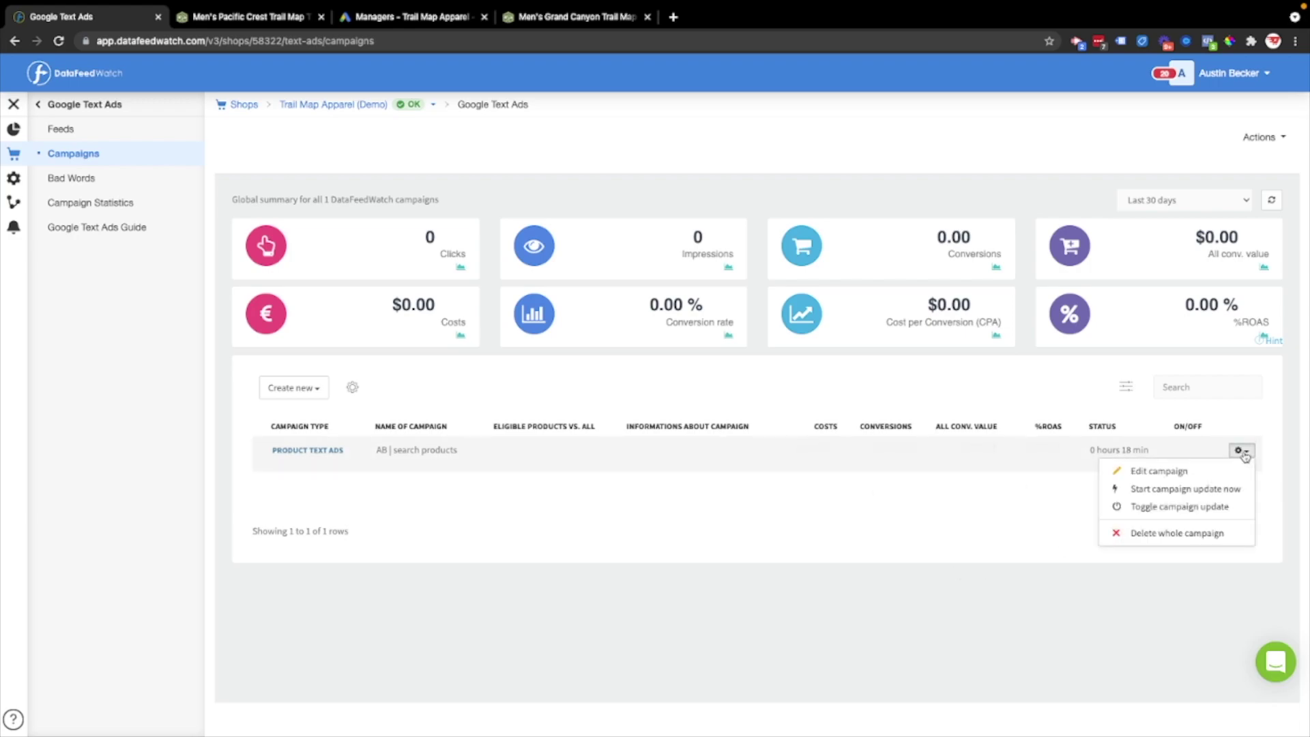
click(1171, 490)
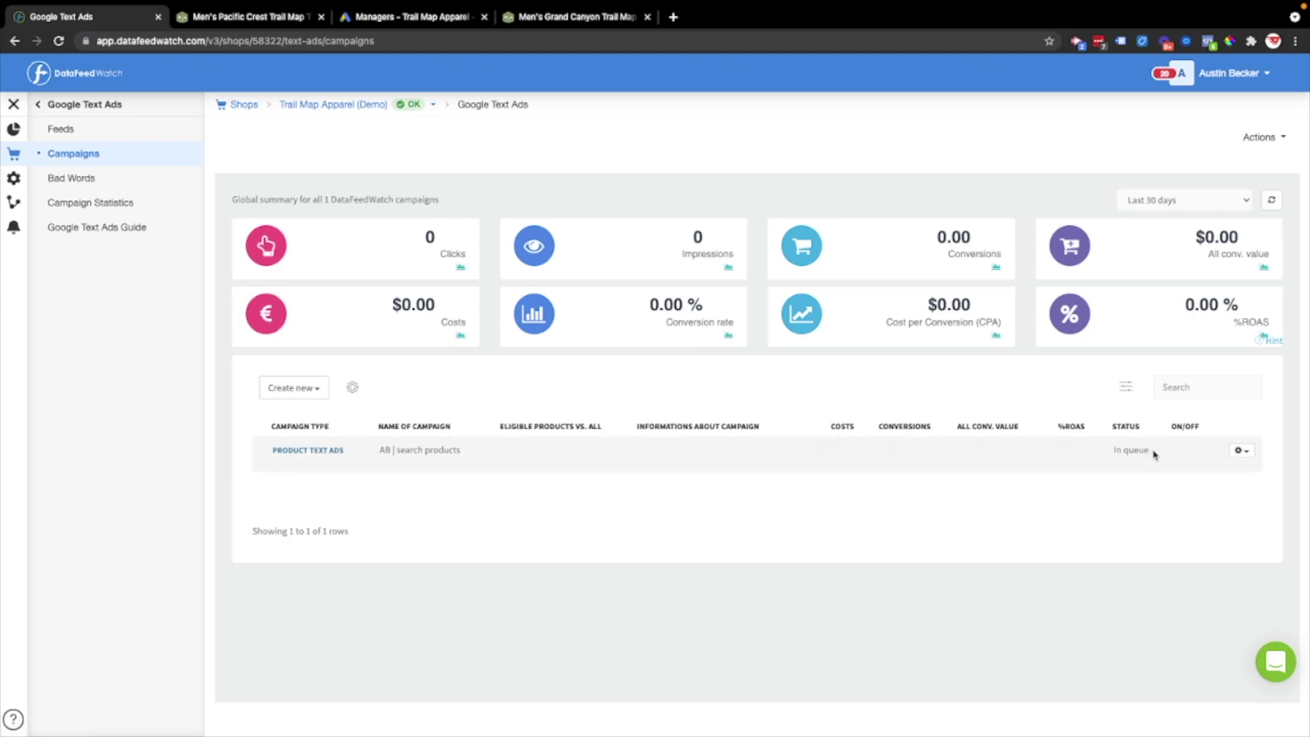
drag(1146, 451, 1116, 451)
click(1067, 513)
Step: Switch to Google Ads and confirm DFW Feed-driven Ads is listed under Managers
click(407, 19)
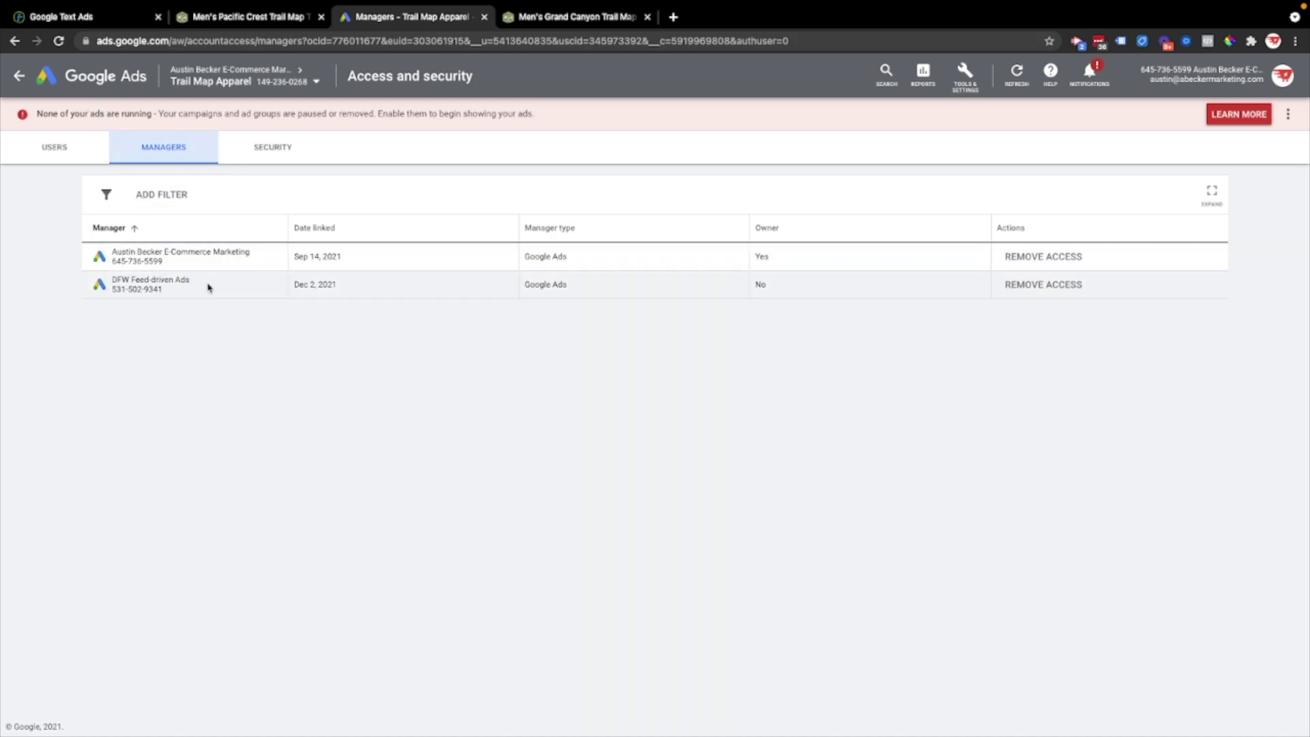
drag(192, 280, 115, 275)
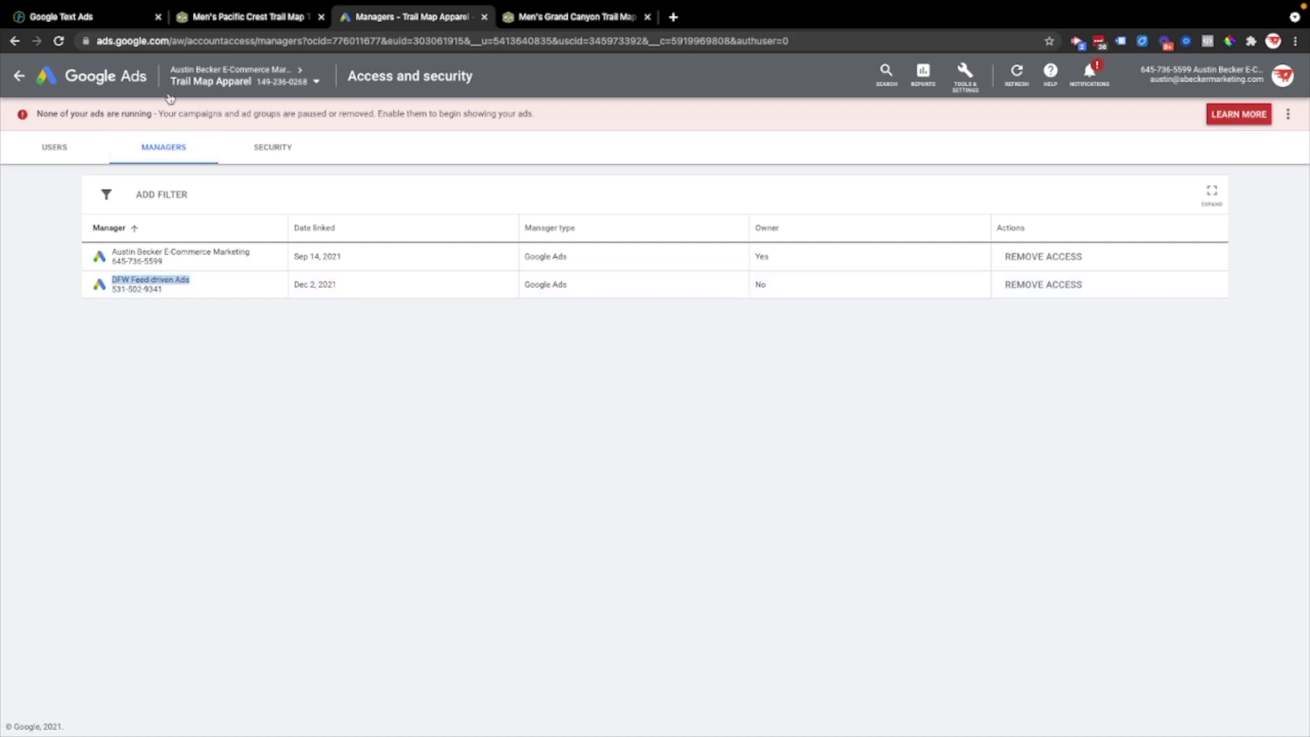
click(963, 84)
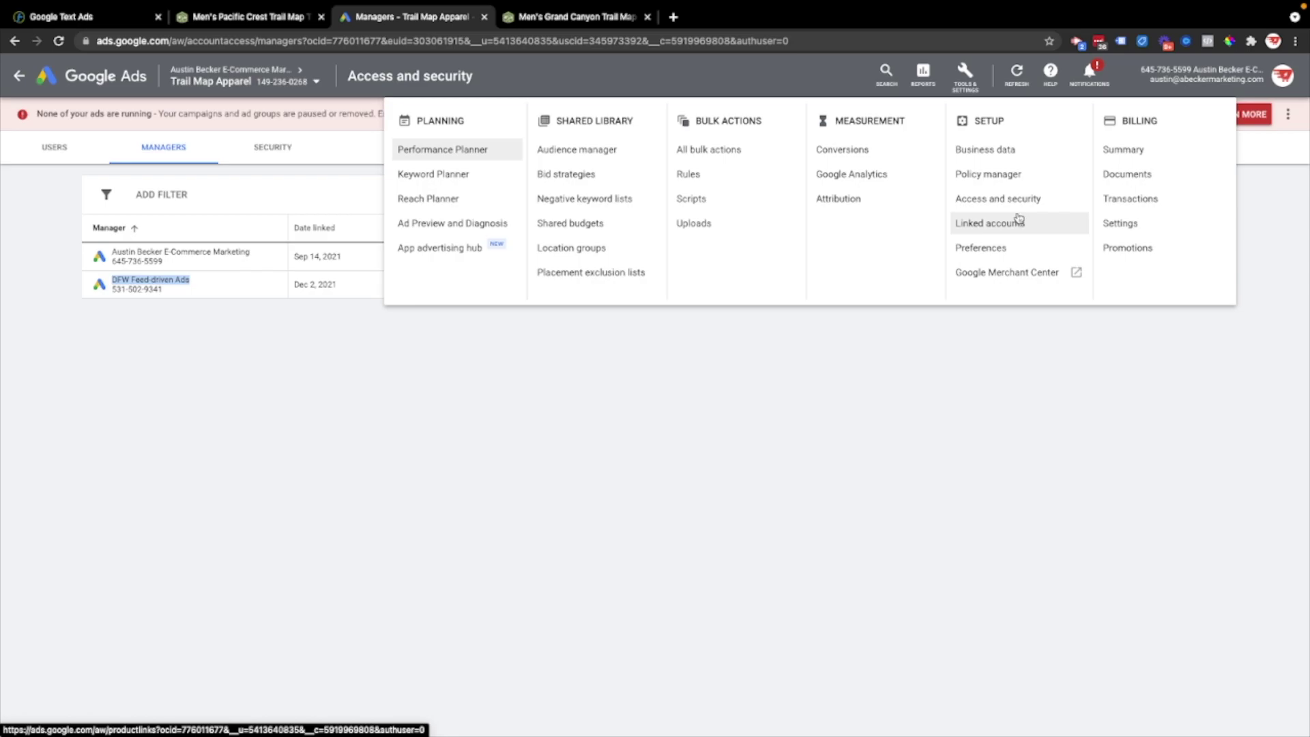
click(1005, 199)
Step: Open the AB | search products campaign from All campaigns and widen the Ad group column
click(19, 76)
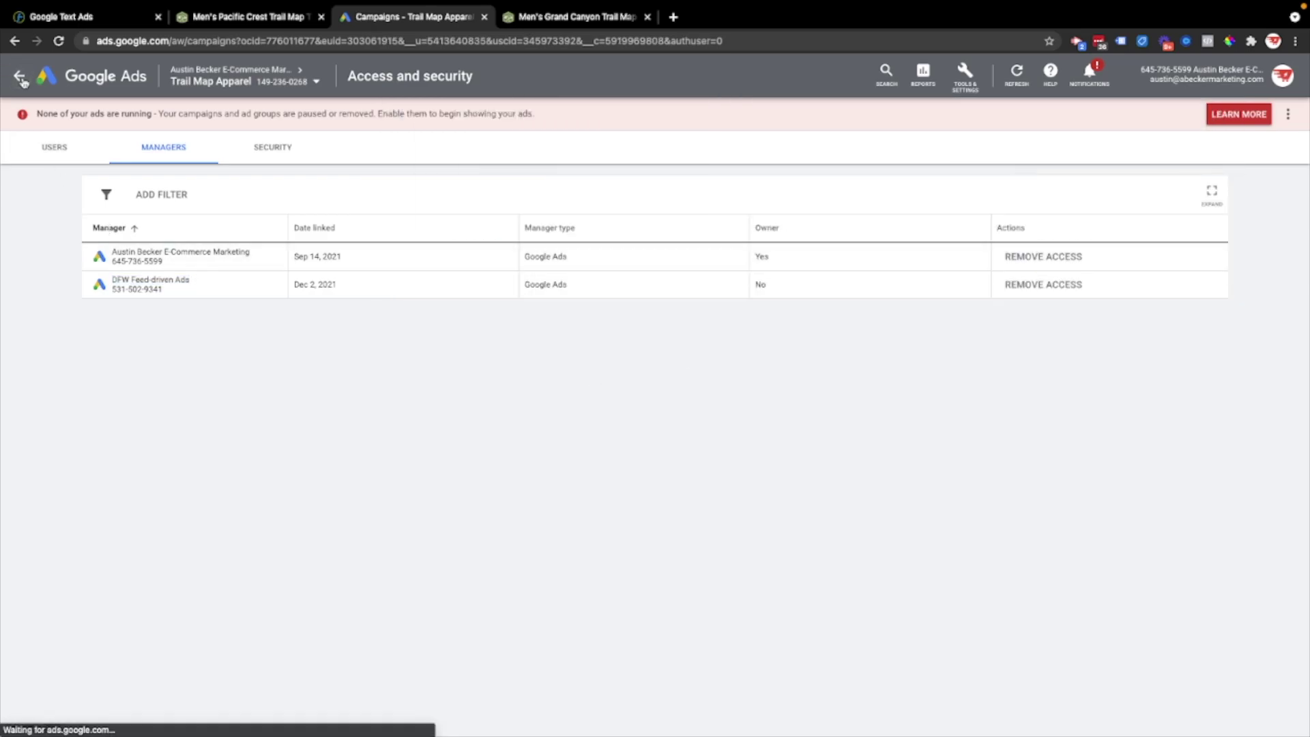
click(195, 234)
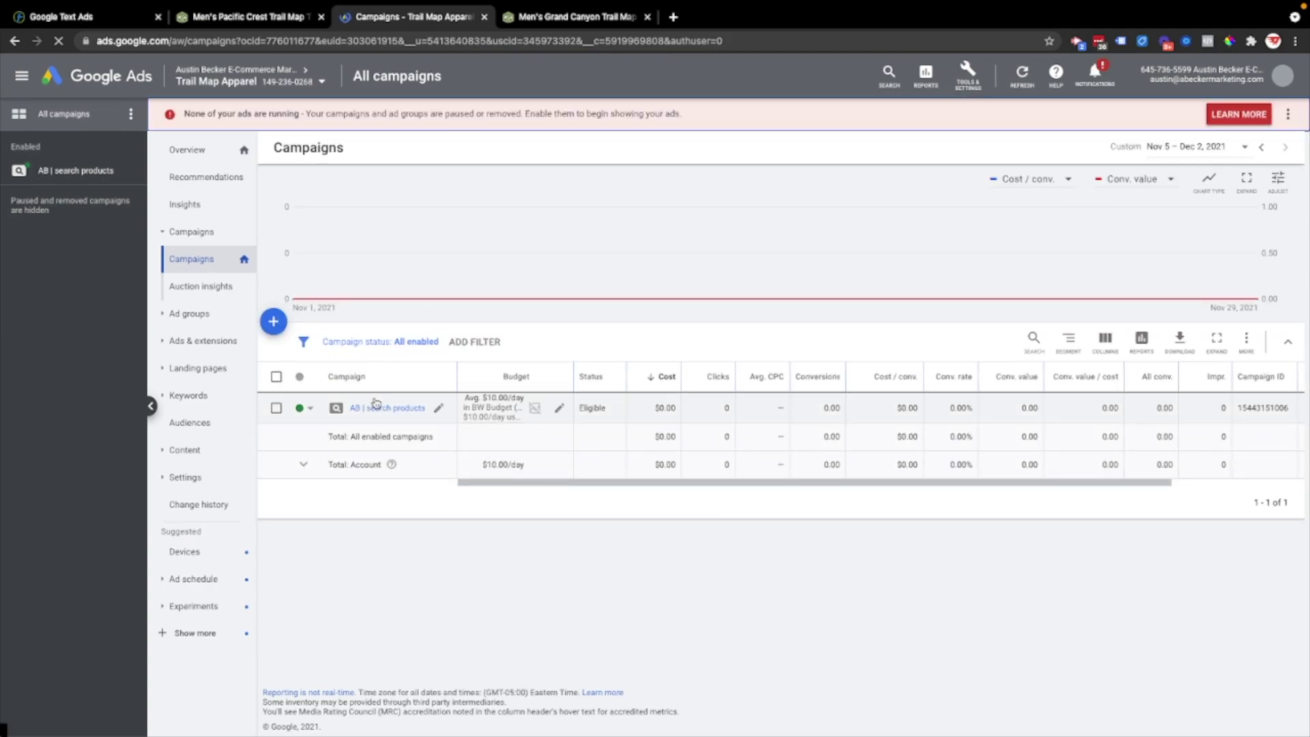
click(396, 408)
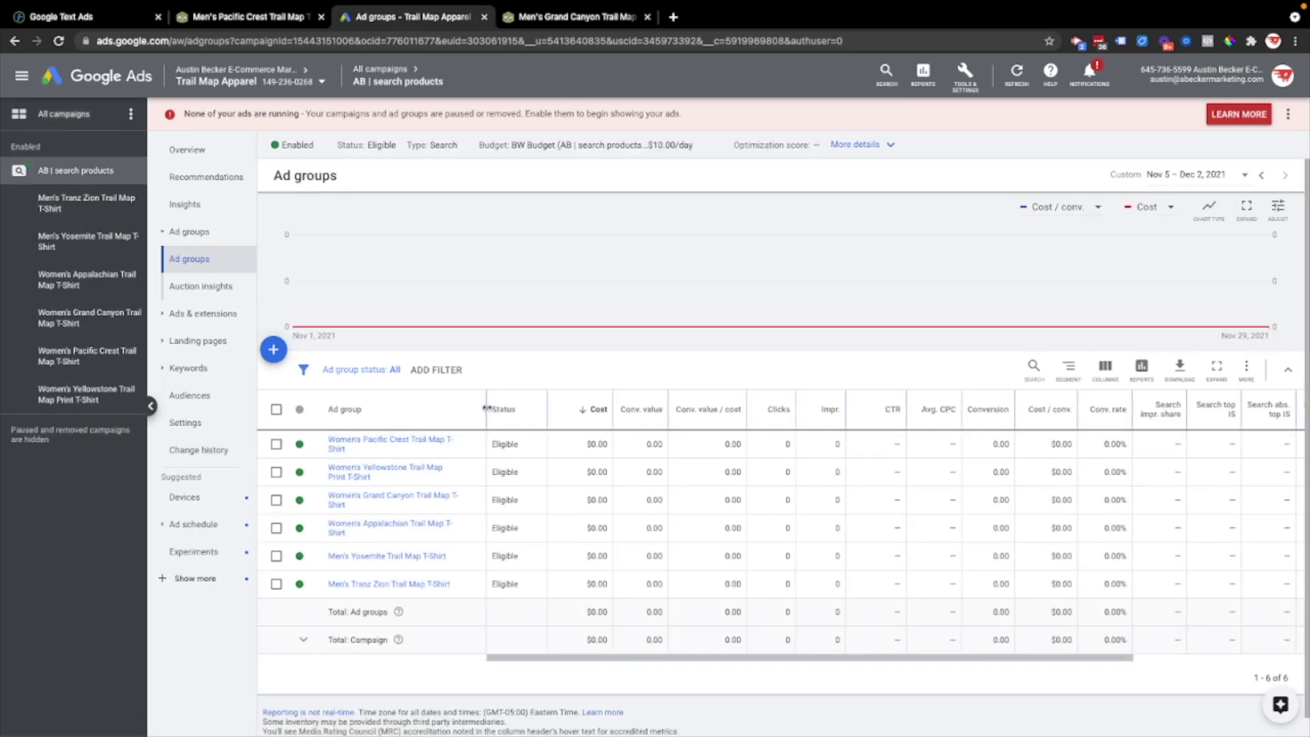
drag(486, 409, 541, 409)
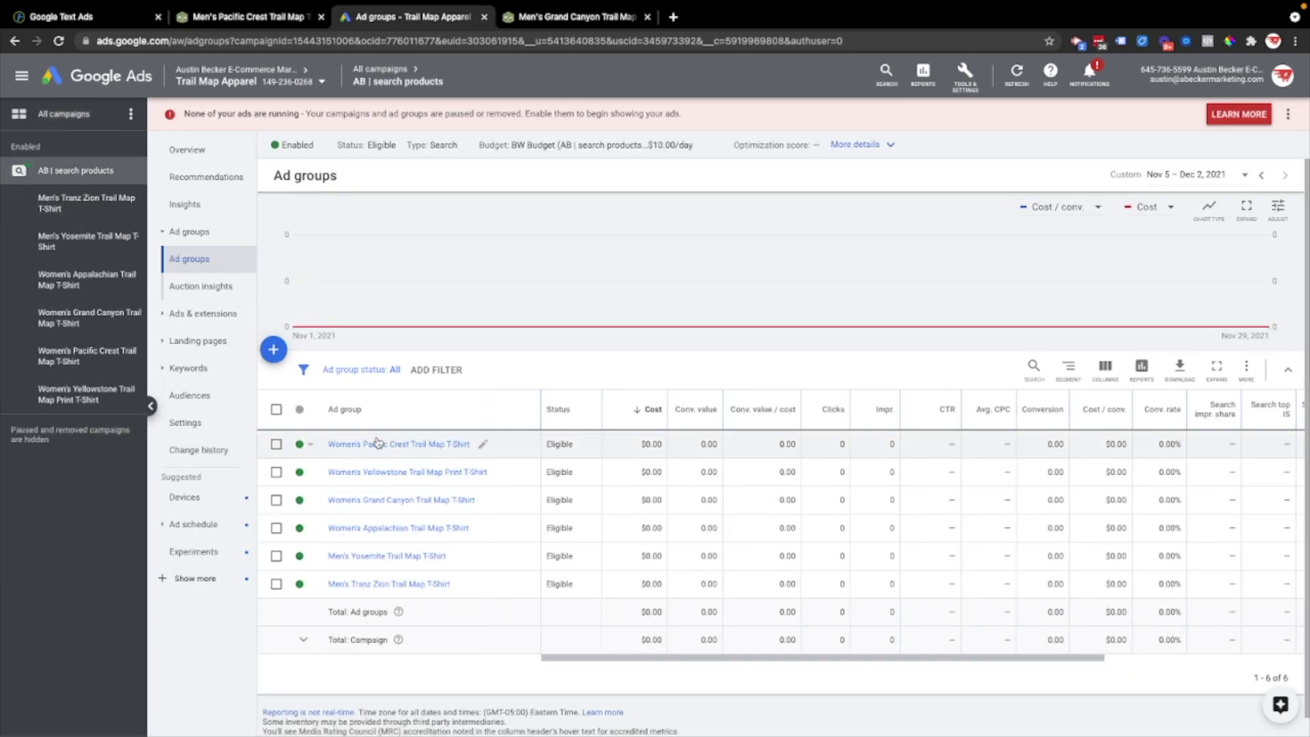
Step: Check the Women's Pacific Crest Trail Map T-Shirt ad group's keywords and ad, then open its landing page
click(398, 445)
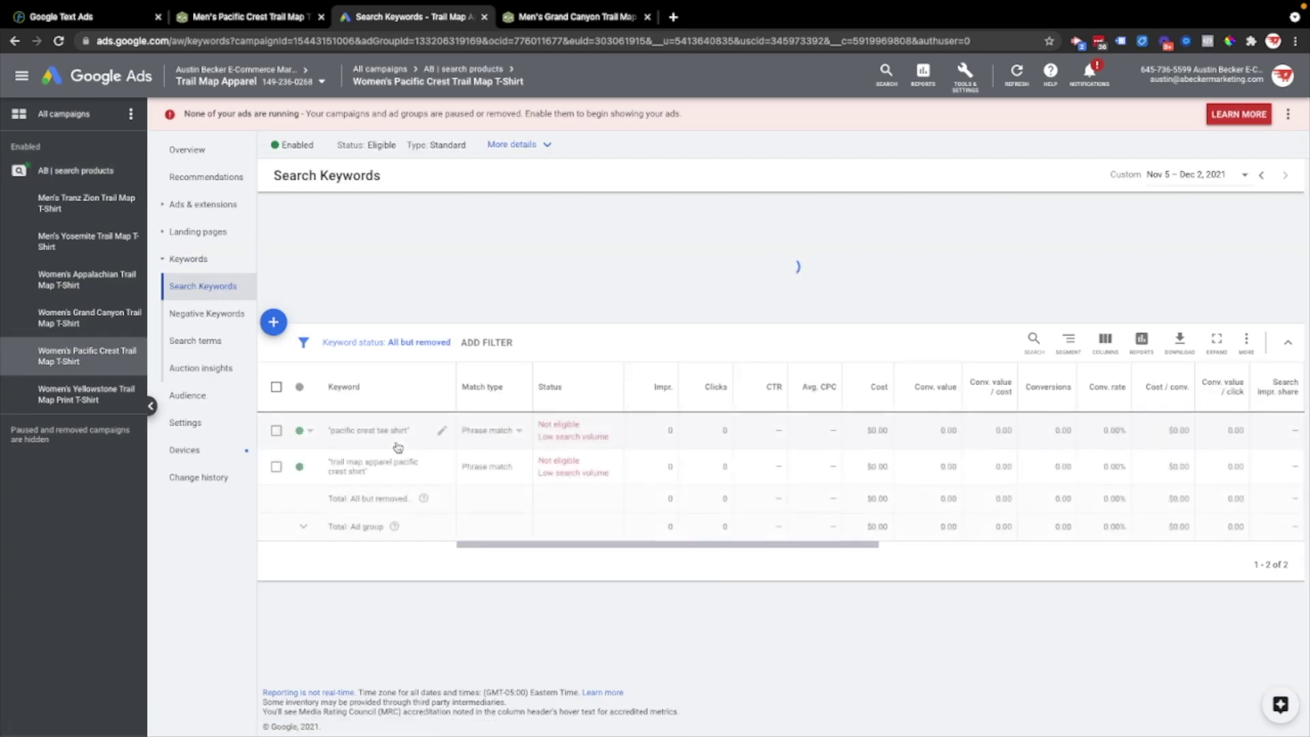
click(276, 458)
click(276, 493)
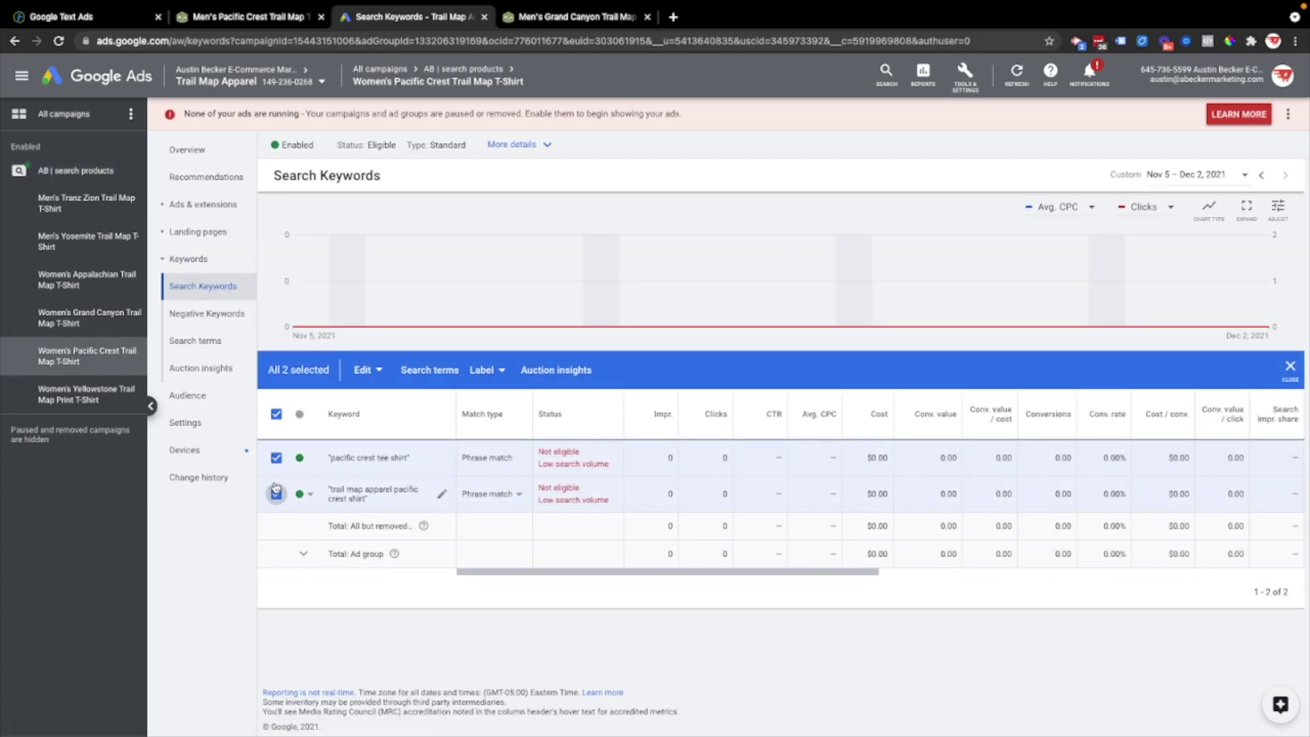
click(202, 204)
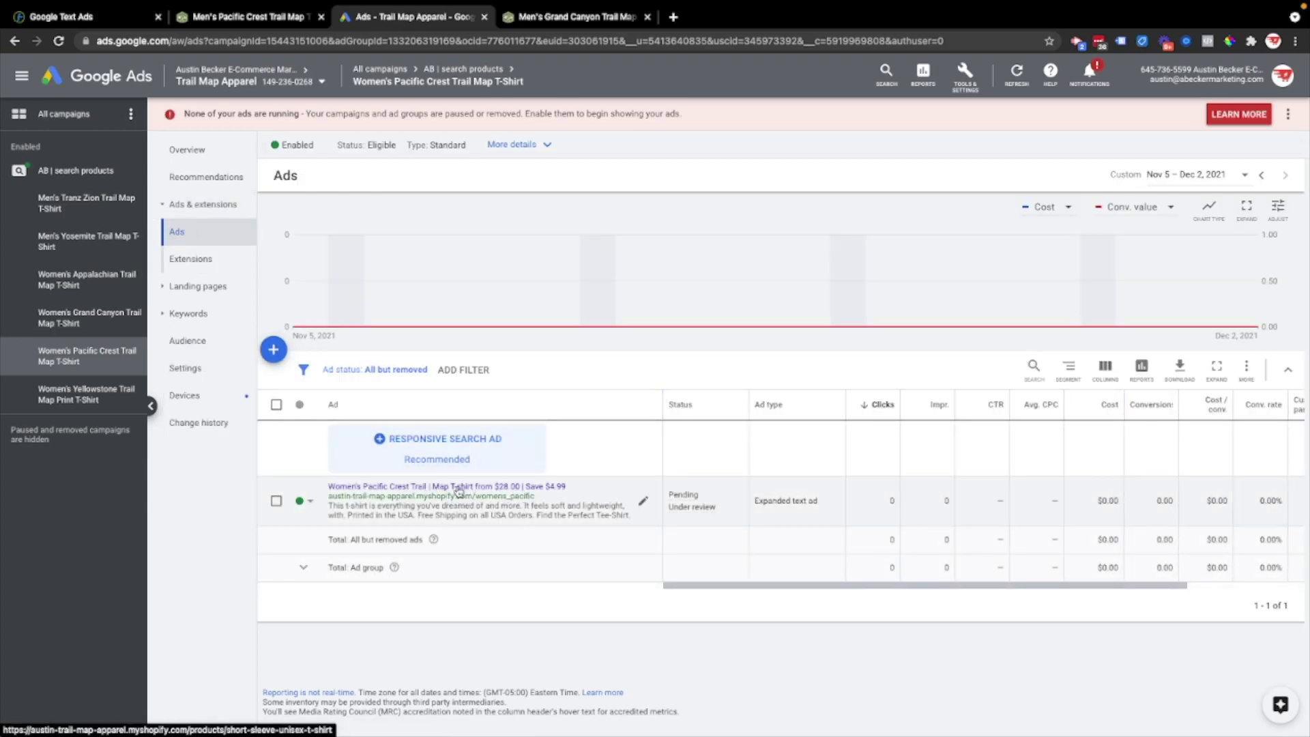
click(412, 489)
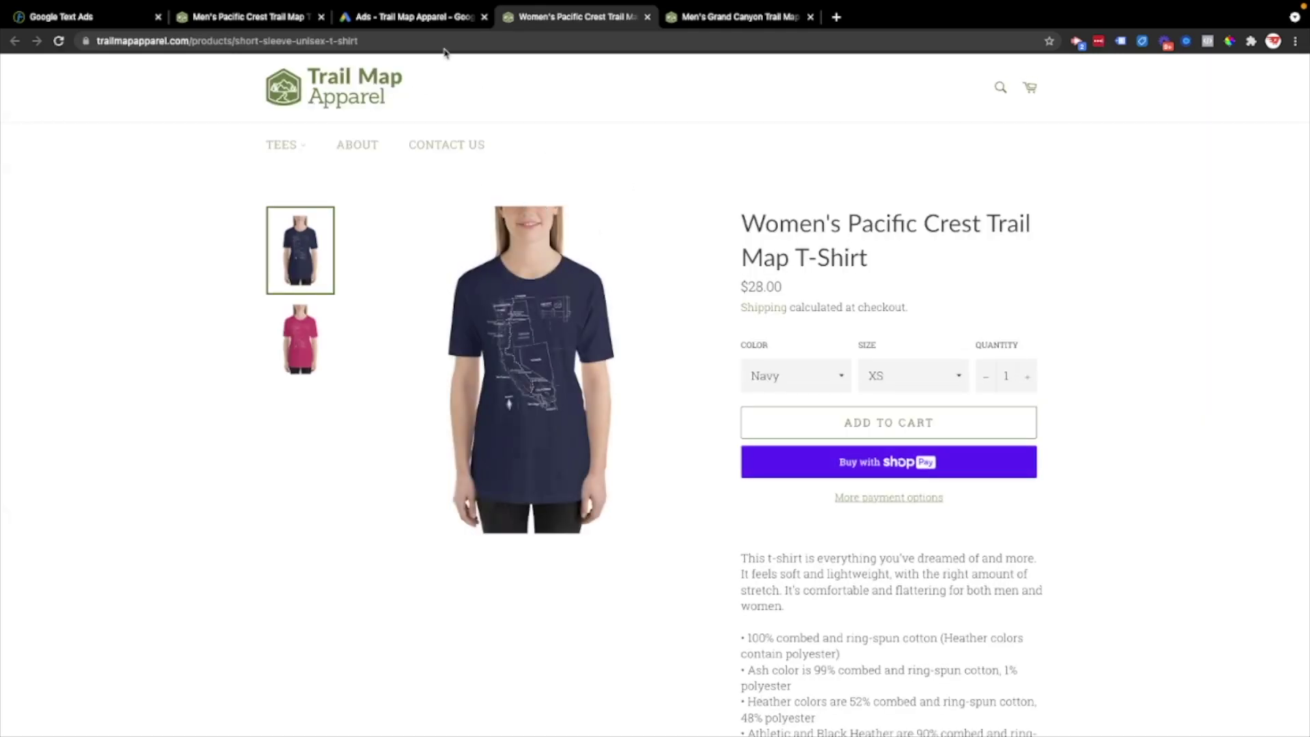
Step: Go back to the 'Ads - Trail Map Apparel' Google Ads tab
click(396, 17)
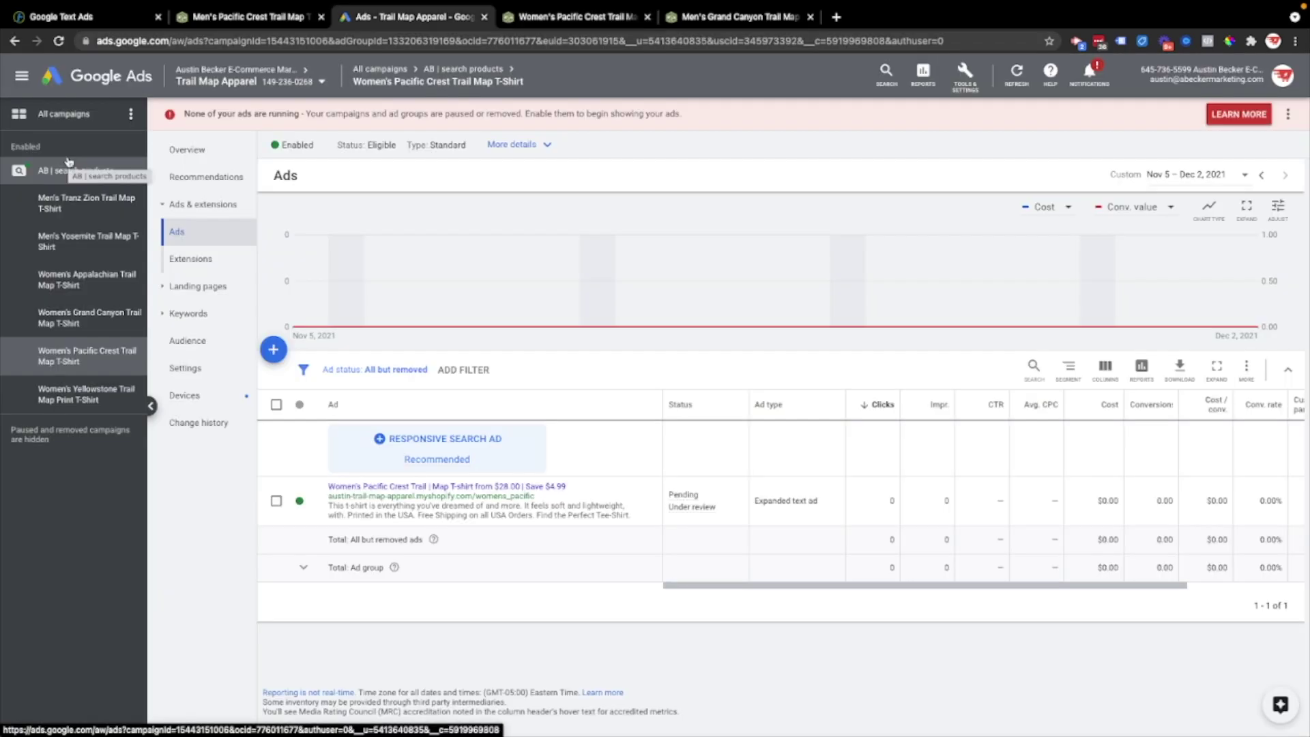